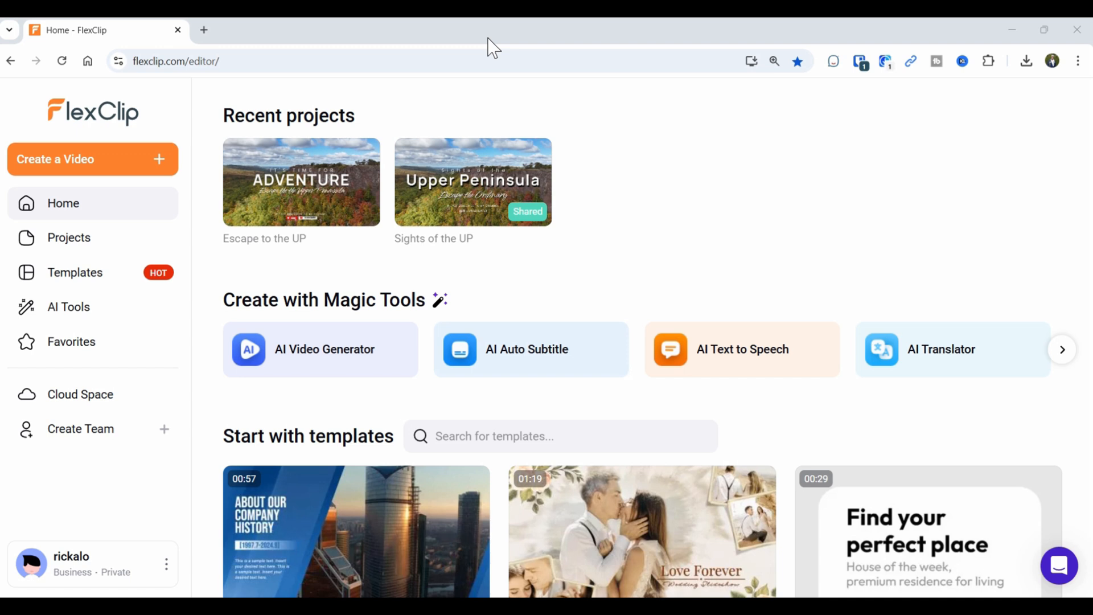
Start a new project from the favourited Adventure template in Favorites' Templates list.
click(61, 353)
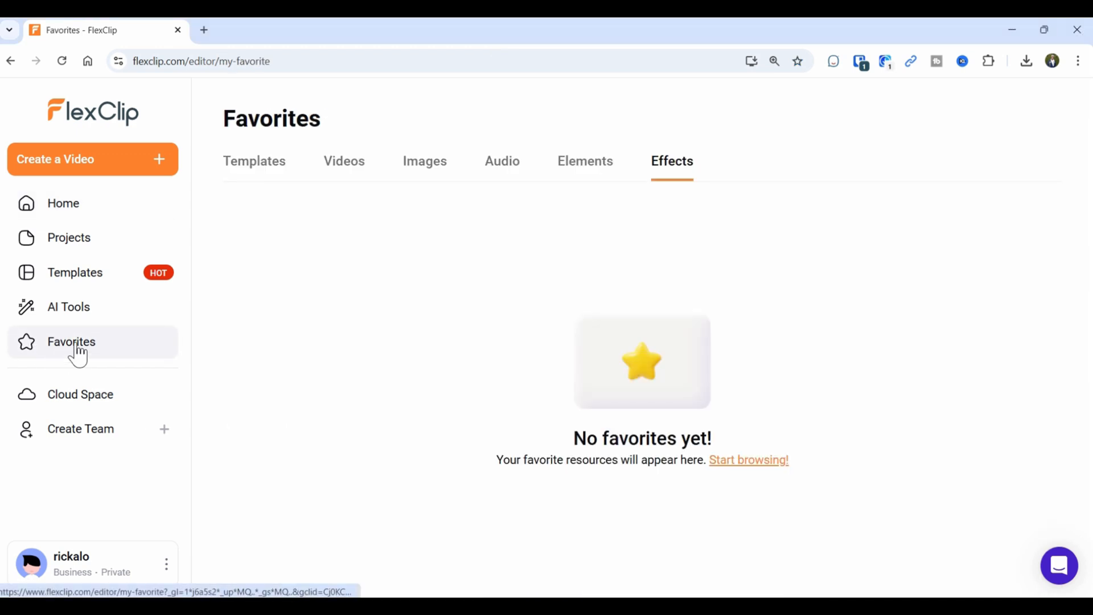
click(261, 165)
mouse_move(607, 357)
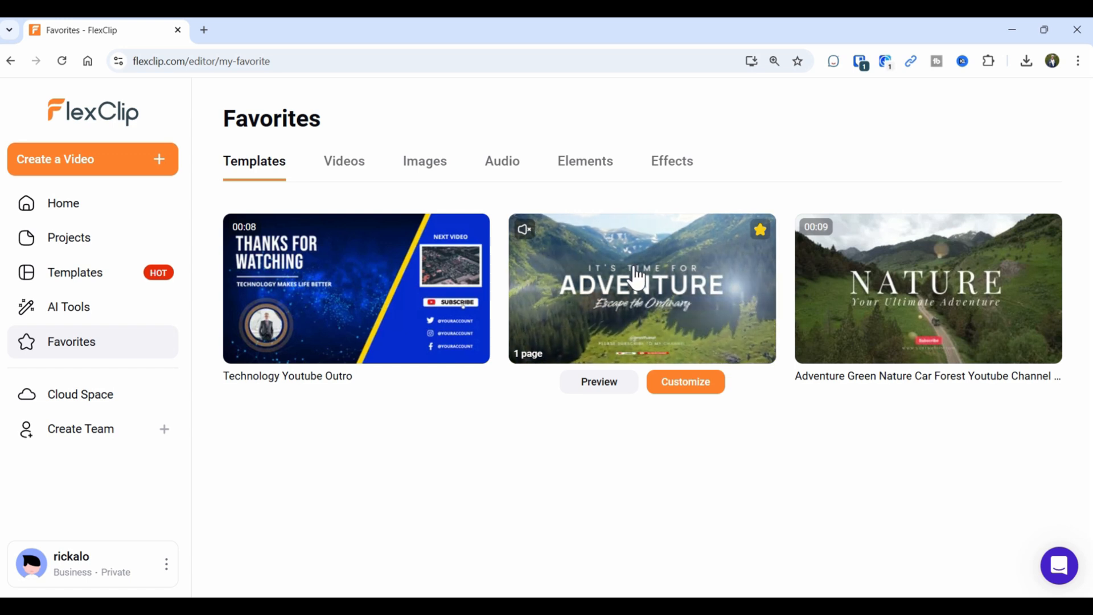
click(667, 387)
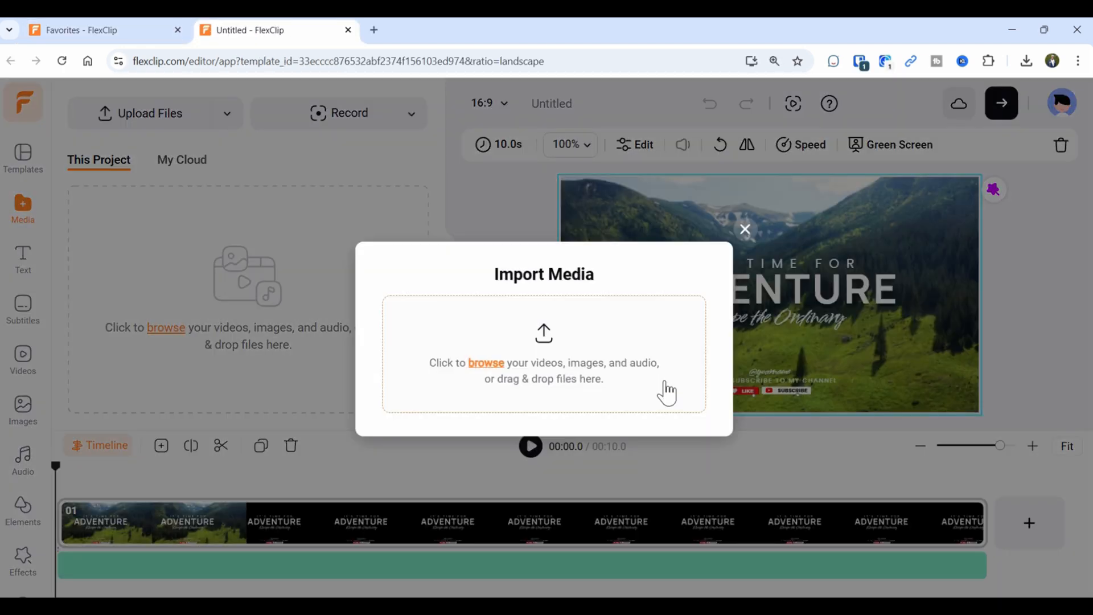
Dismiss the Import Media prompt, preview the Adventure template, and expand the timeline layers.
click(744, 229)
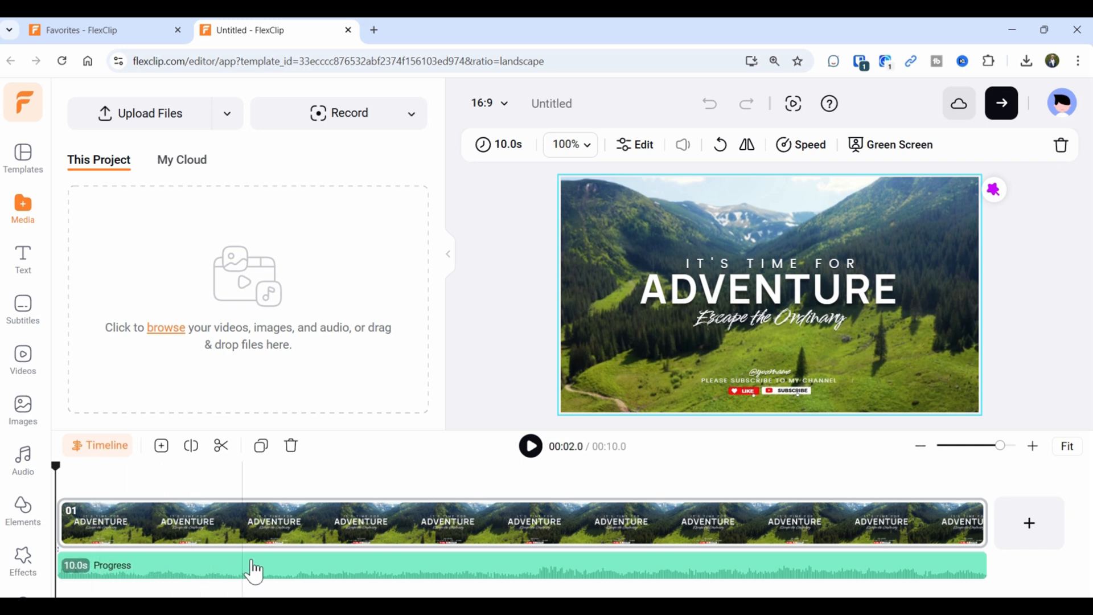
click(533, 450)
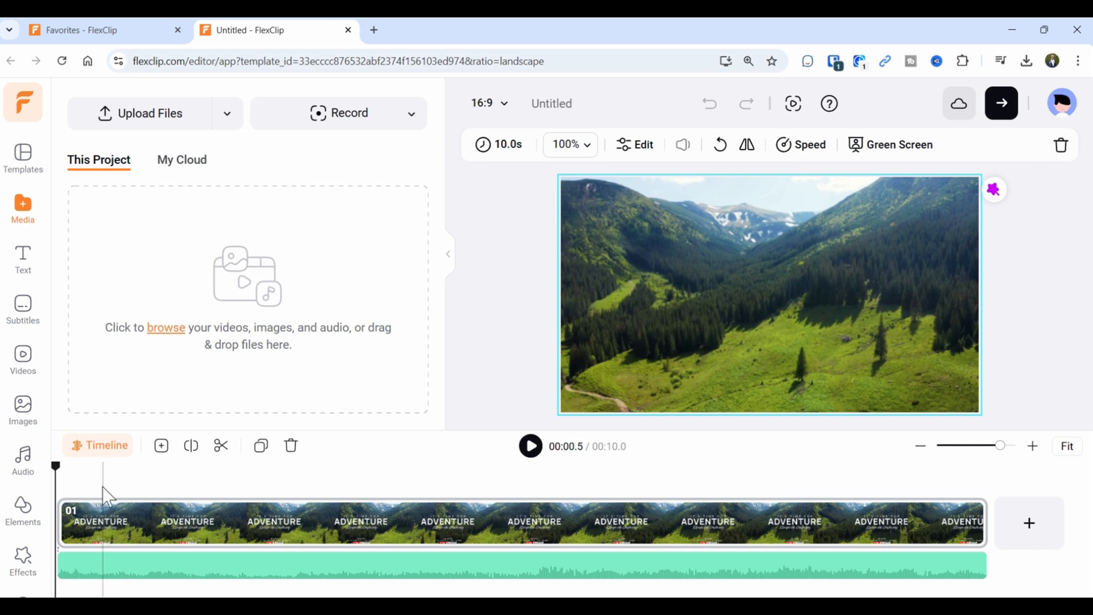
click(102, 450)
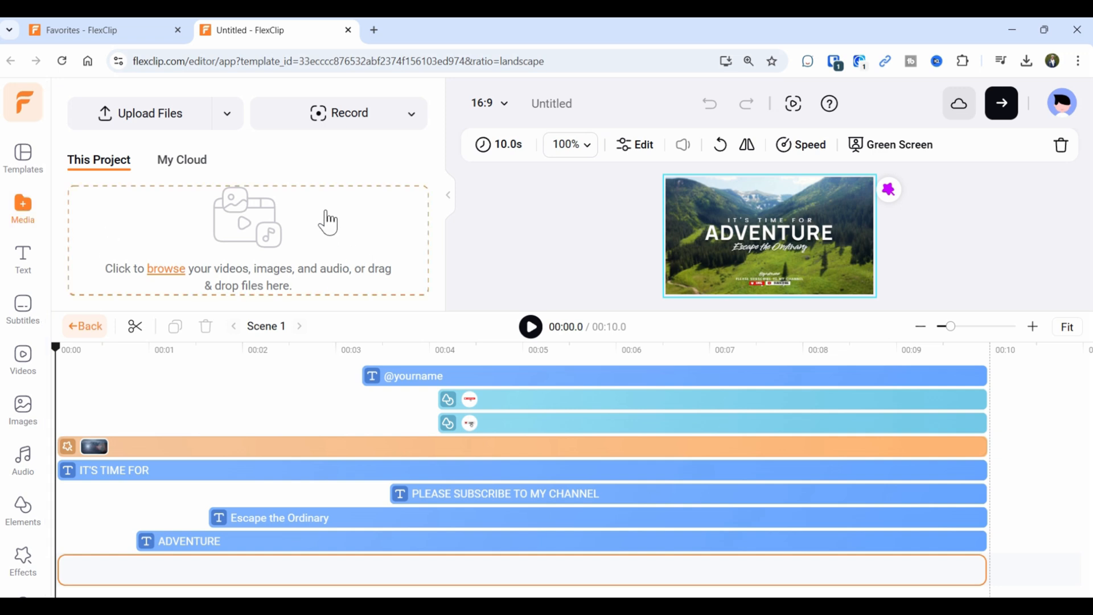
Upload the photo 2024-10-07 14.51.05.jpg from the 2024_Fall UP Trip folder.
click(181, 279)
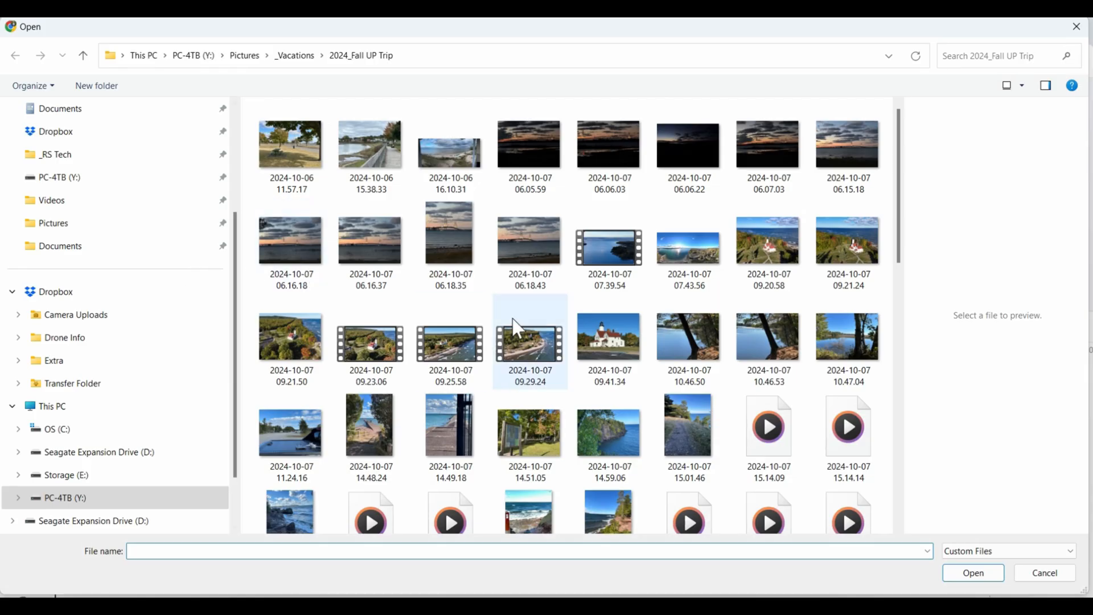
scroll(342, 228, down, 10)
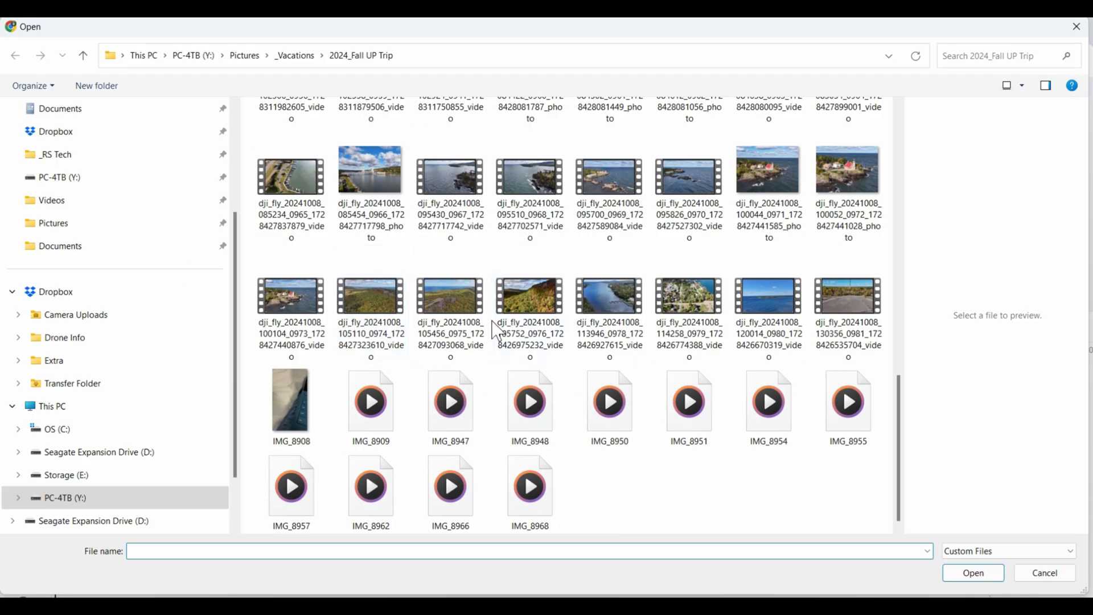
scroll(316, 438, up, 10)
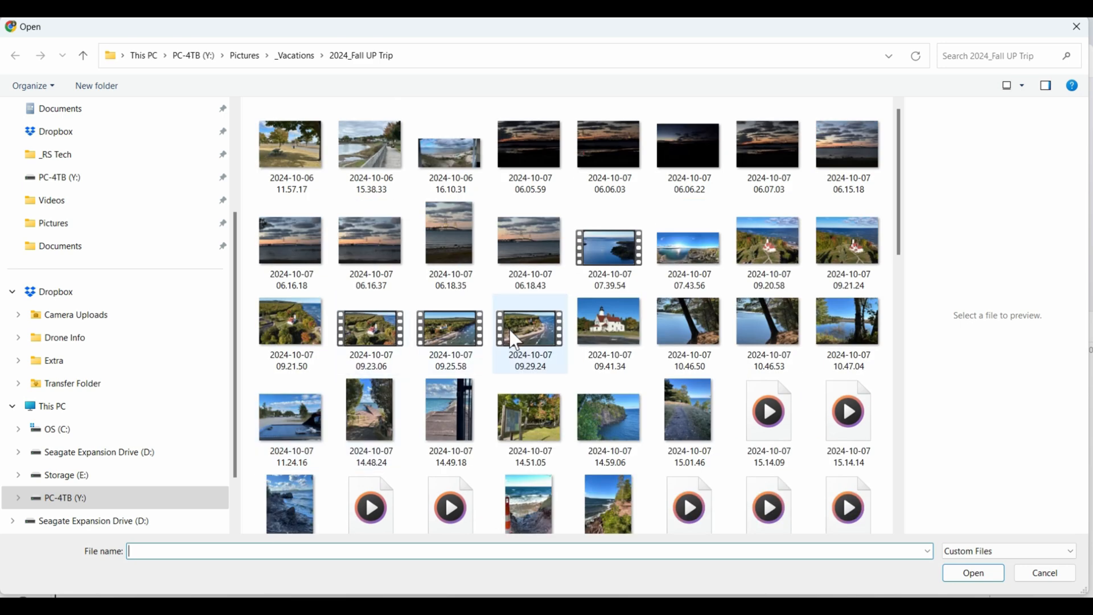
click(516, 418)
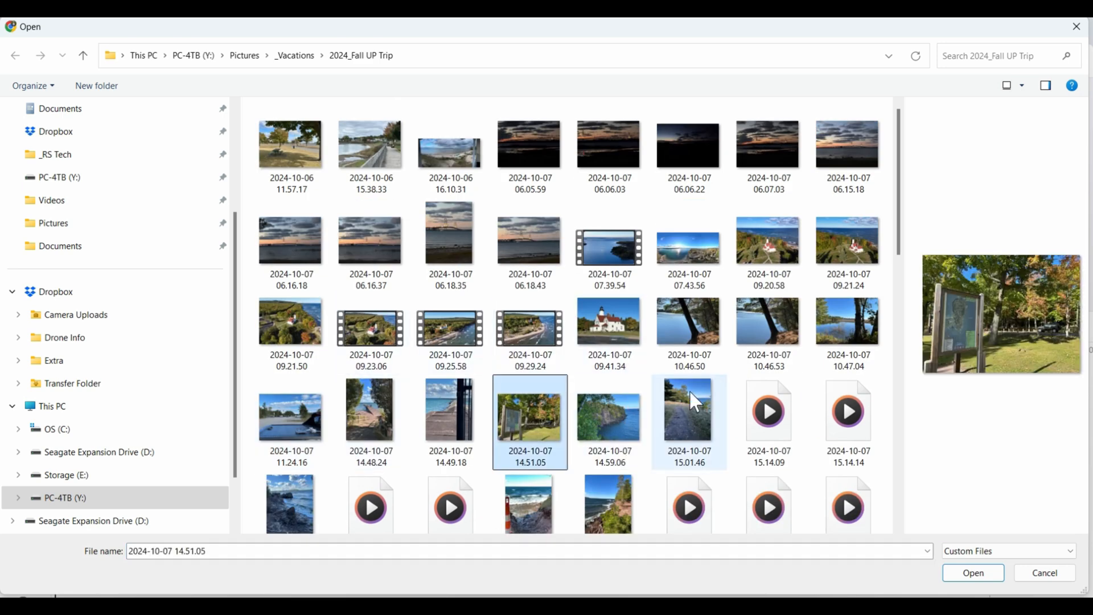
click(973, 574)
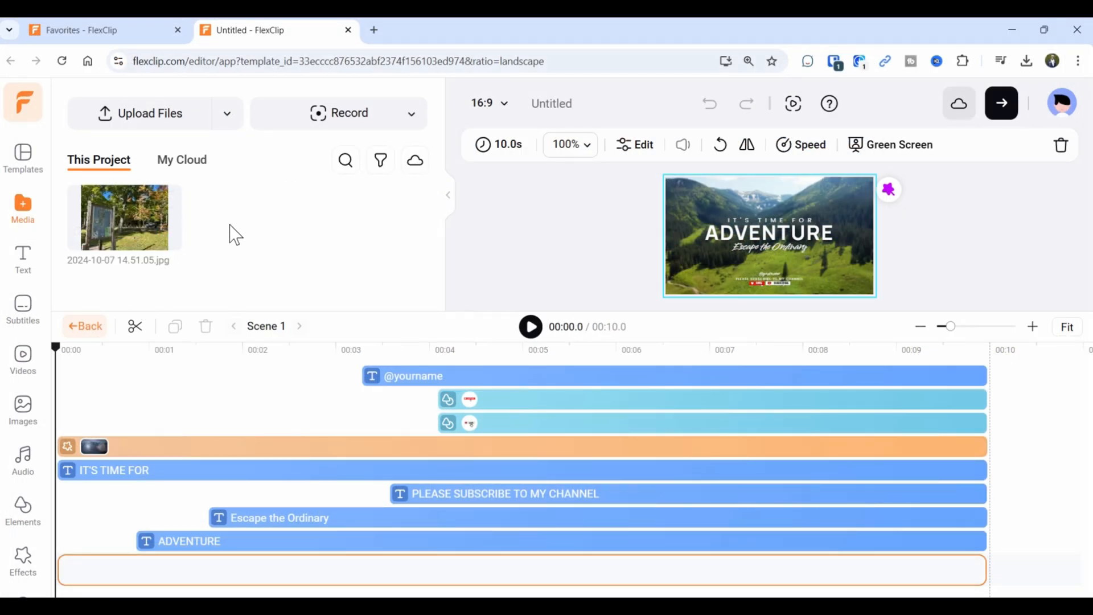
click(185, 167)
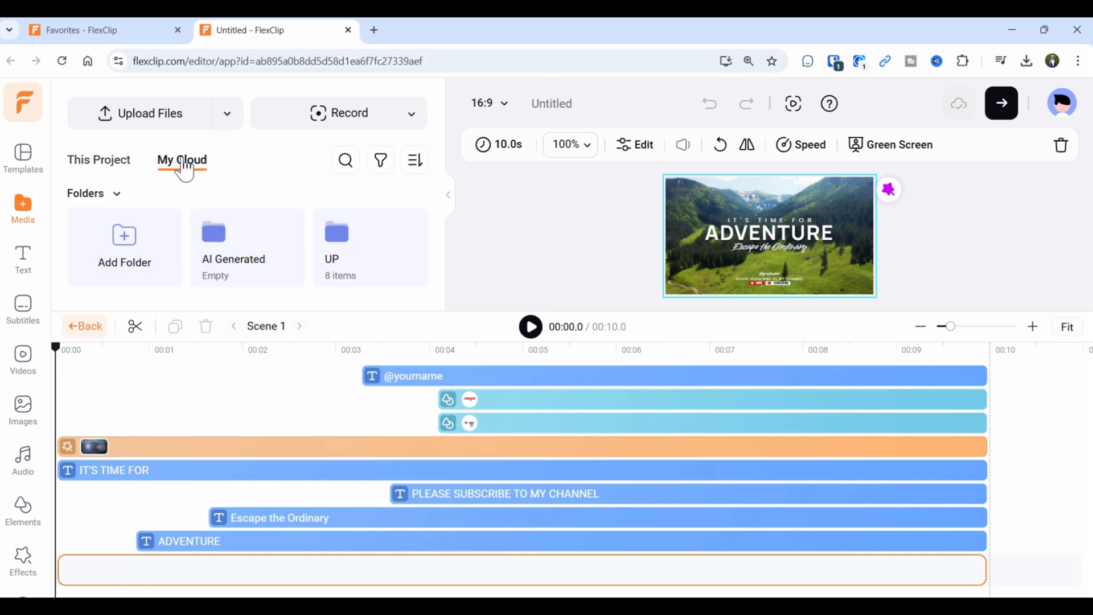
click(337, 256)
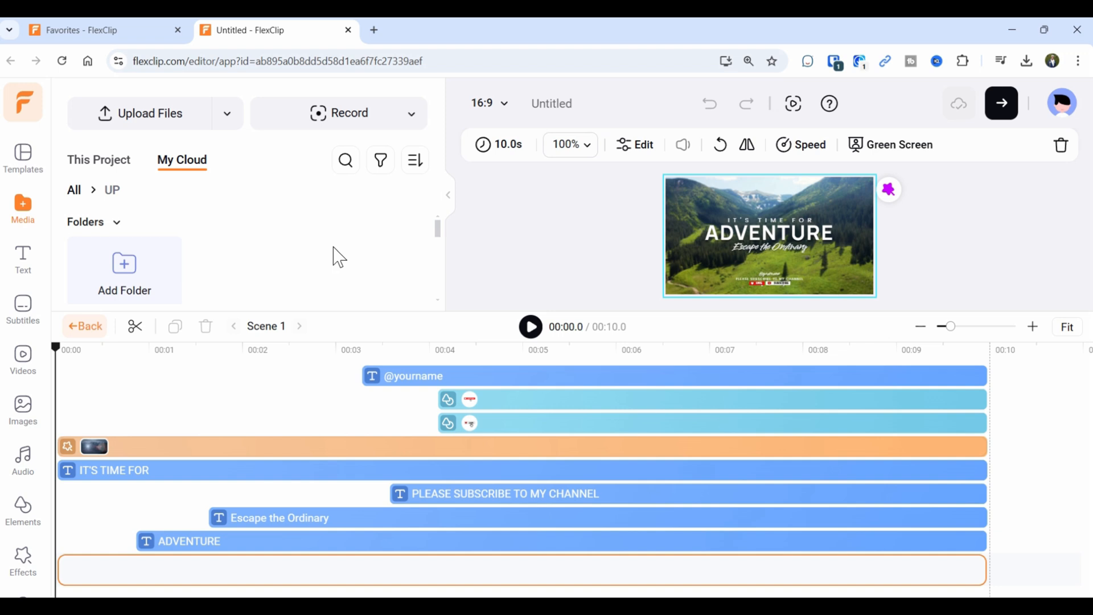
scroll(322, 260, down, 2)
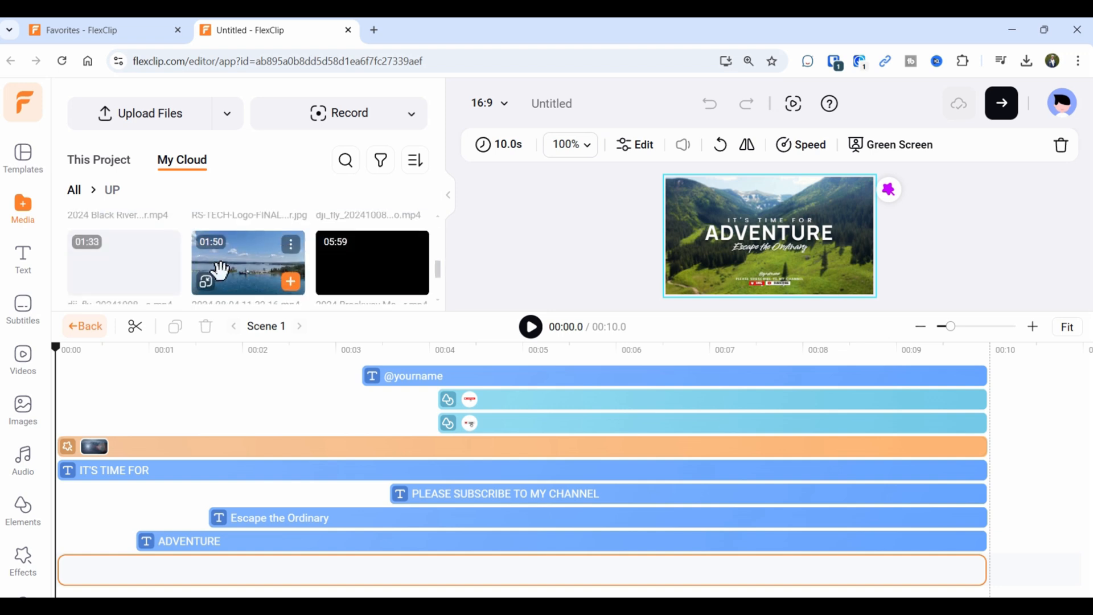
scroll(274, 290, up, 5)
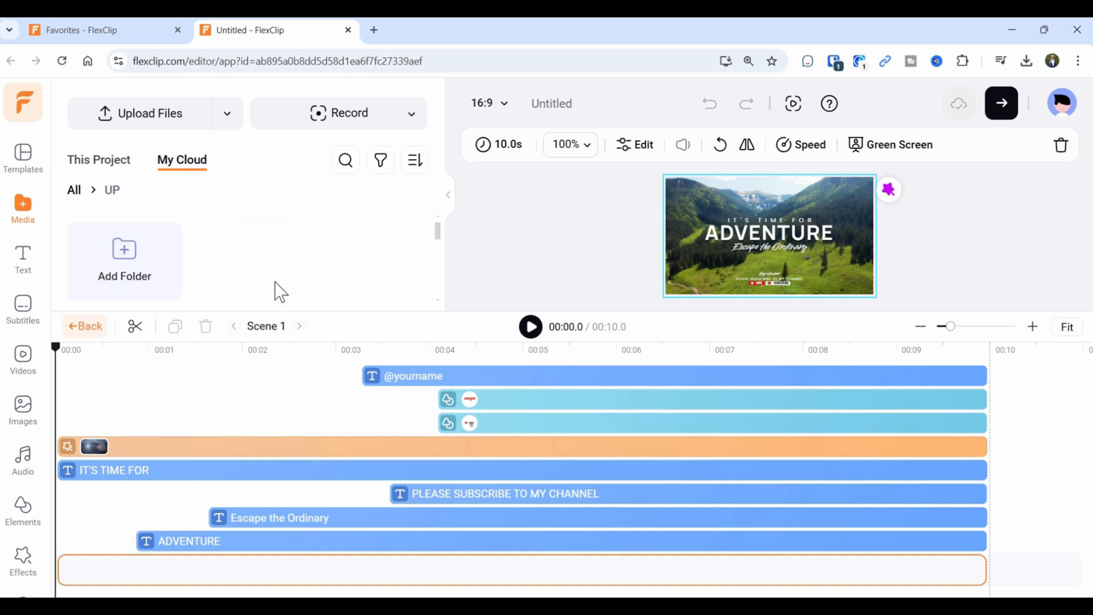
click(98, 171)
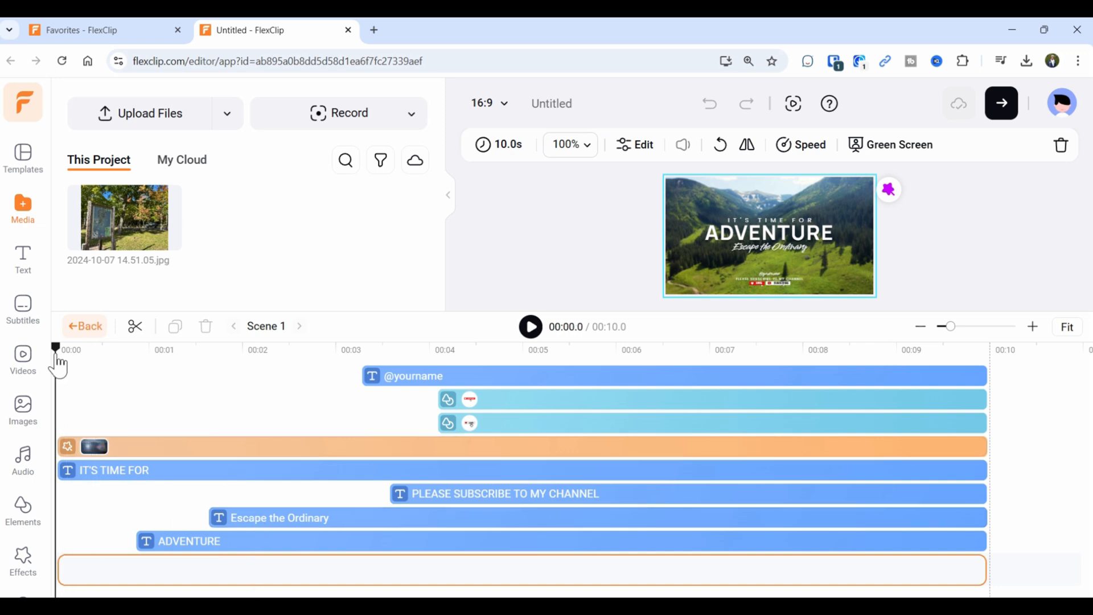
Delay the IT'S TIME FOR title to start at 00:01.0, then replay the intro to check.
drag(57, 349, 280, 365)
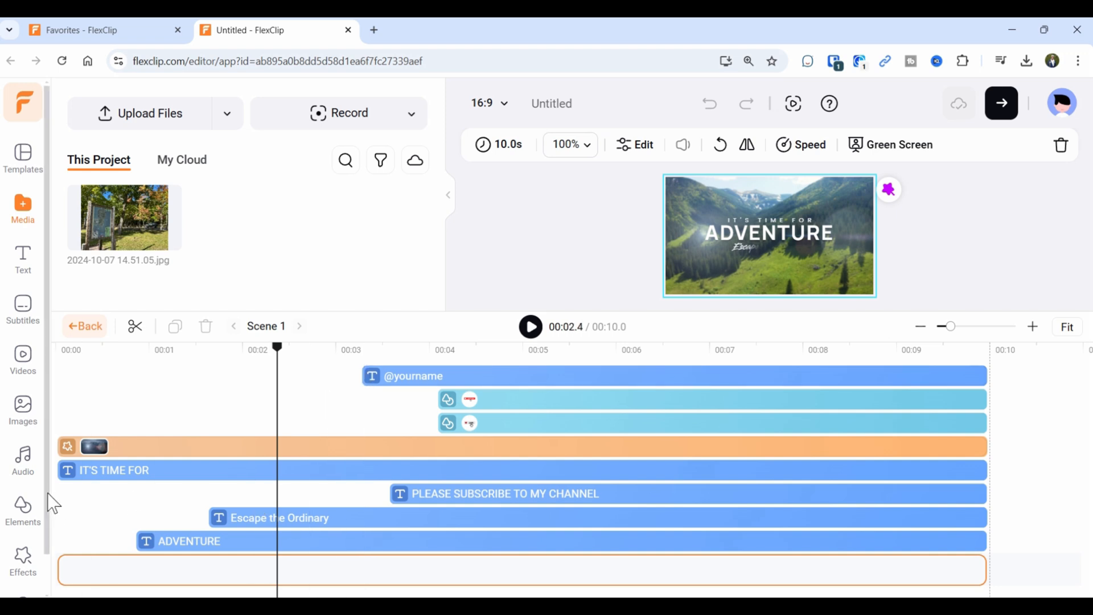
click(93, 481)
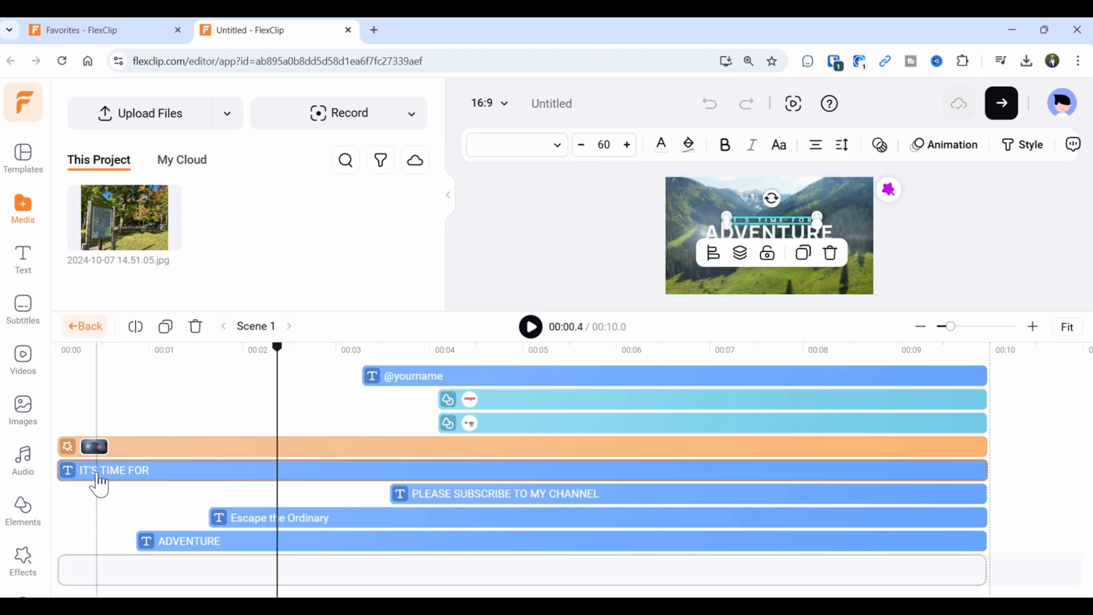
drag(66, 472, 165, 477)
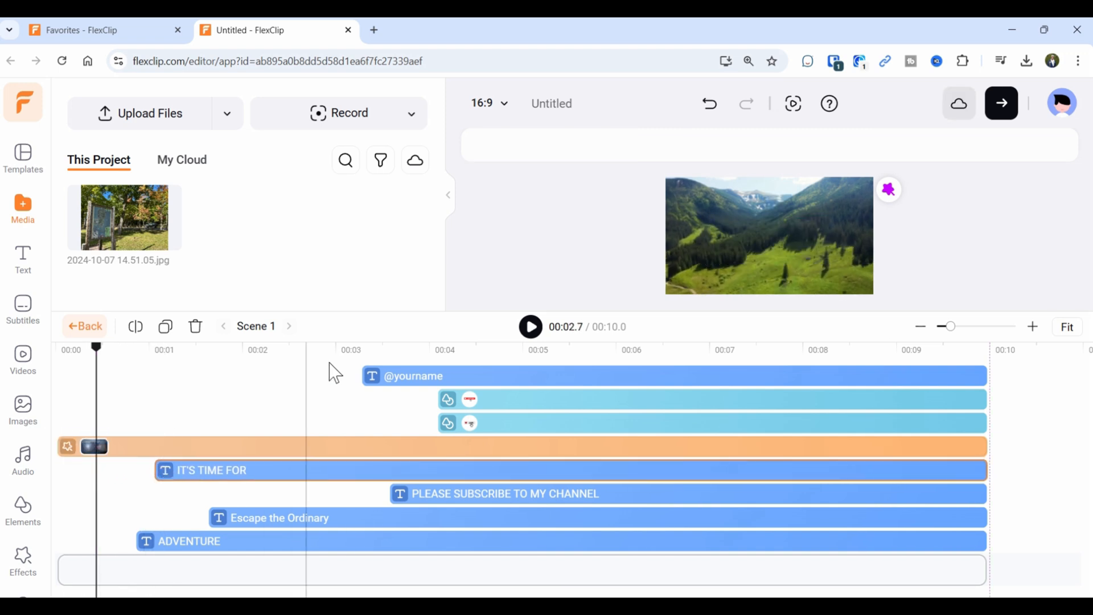
drag(98, 350, 55, 349)
click(532, 334)
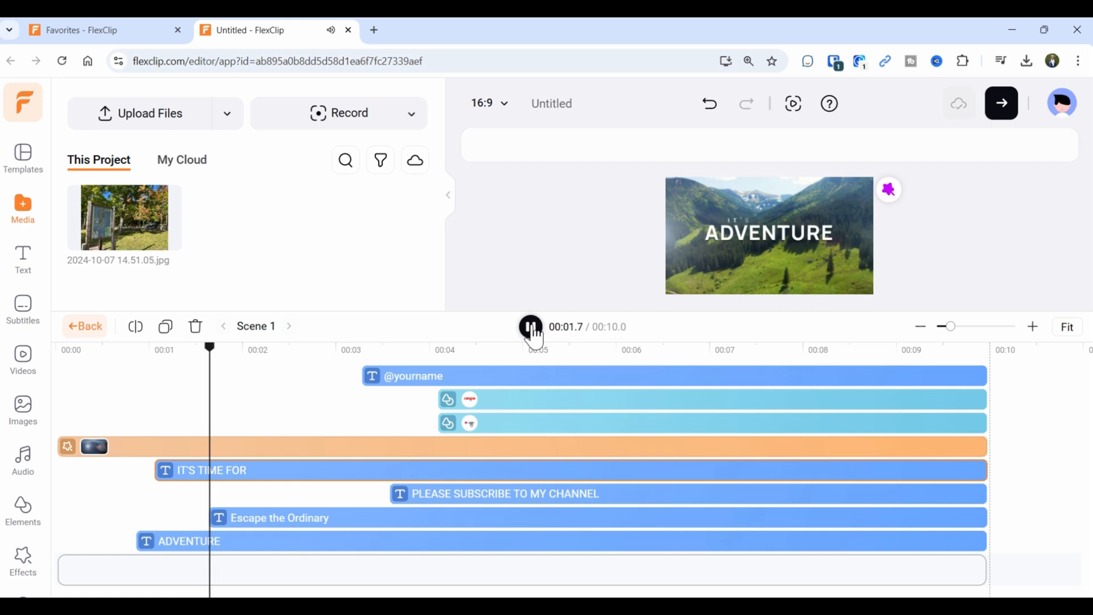
click(532, 329)
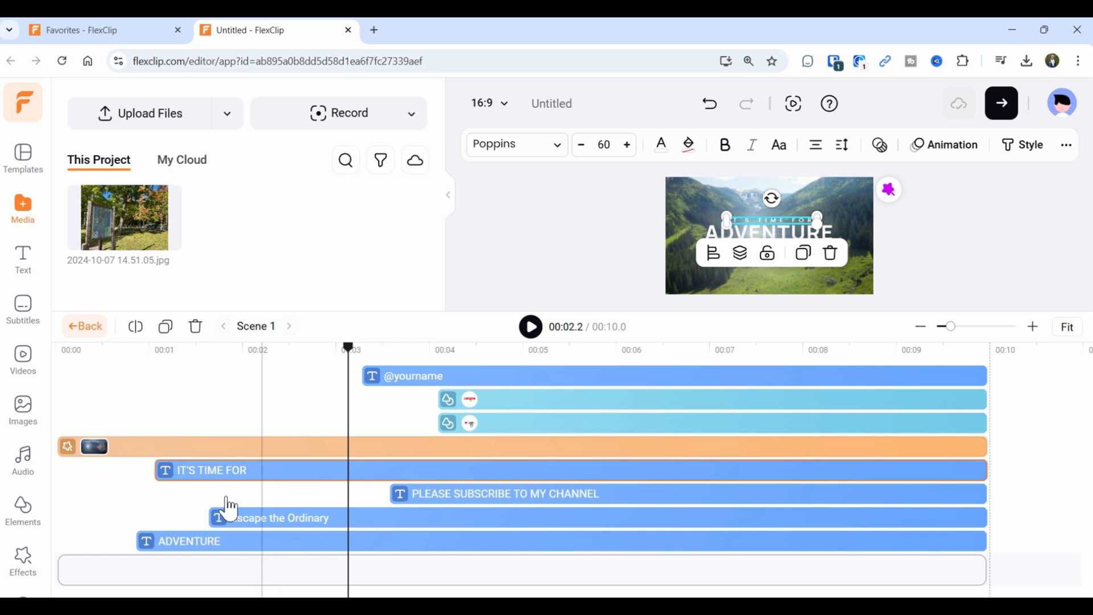
Replace the tagline 'Escape the Ordinary' with 'Escape to the Upper Peninsula' on the canvas.
click(288, 531)
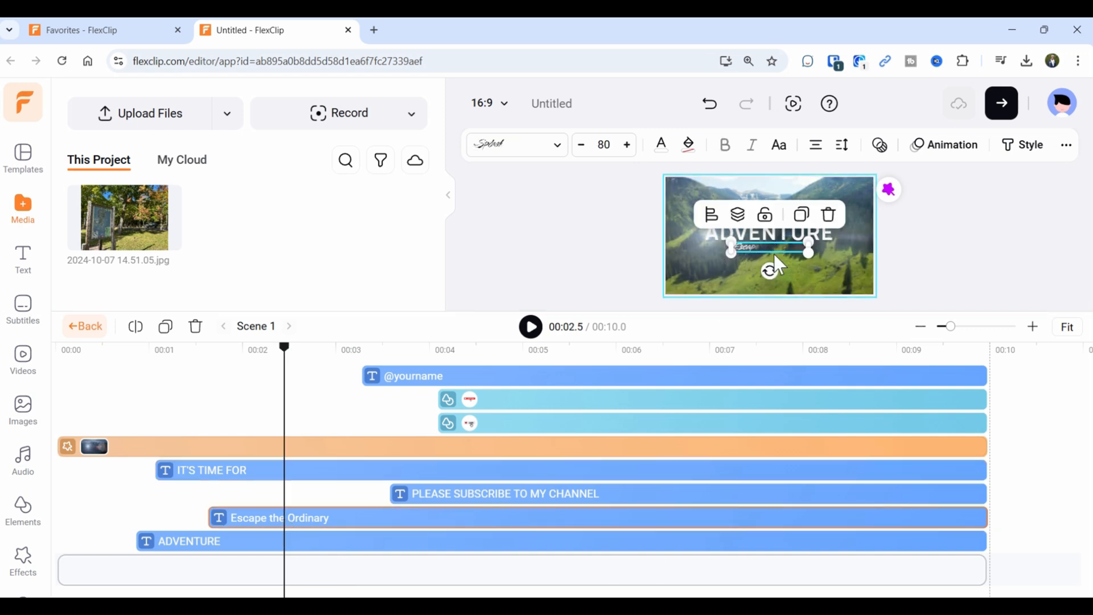
click(317, 531)
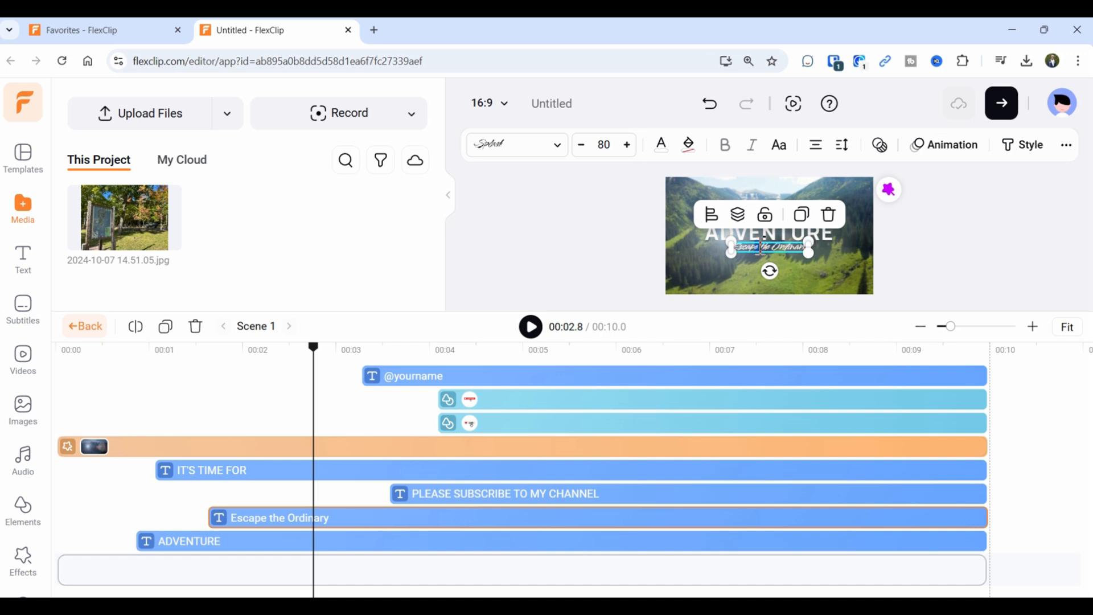
drag(758, 311, 734, 480)
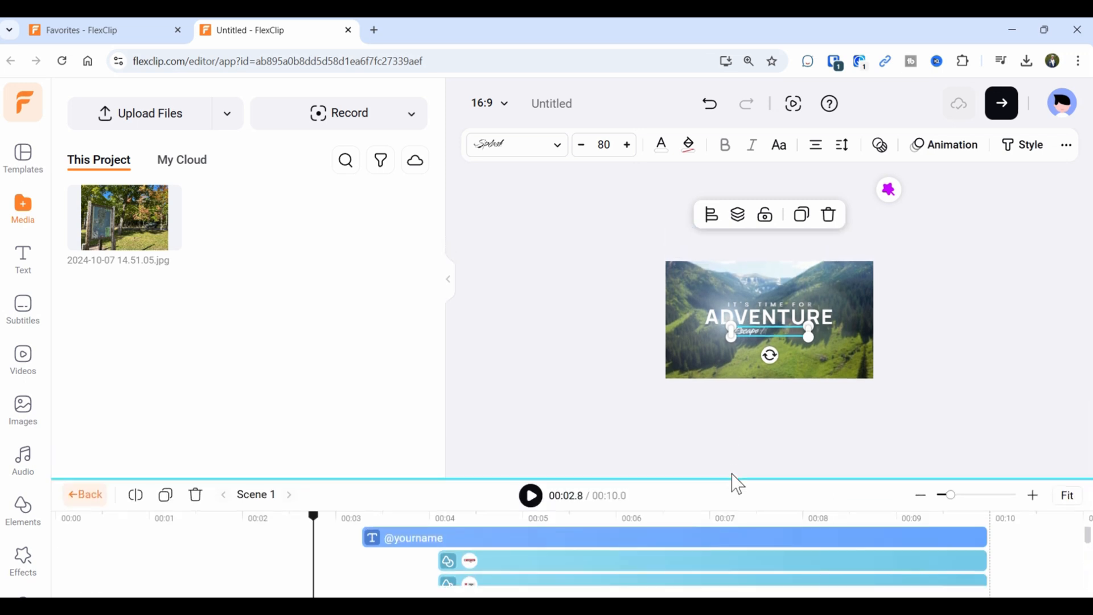
double_click(749, 348)
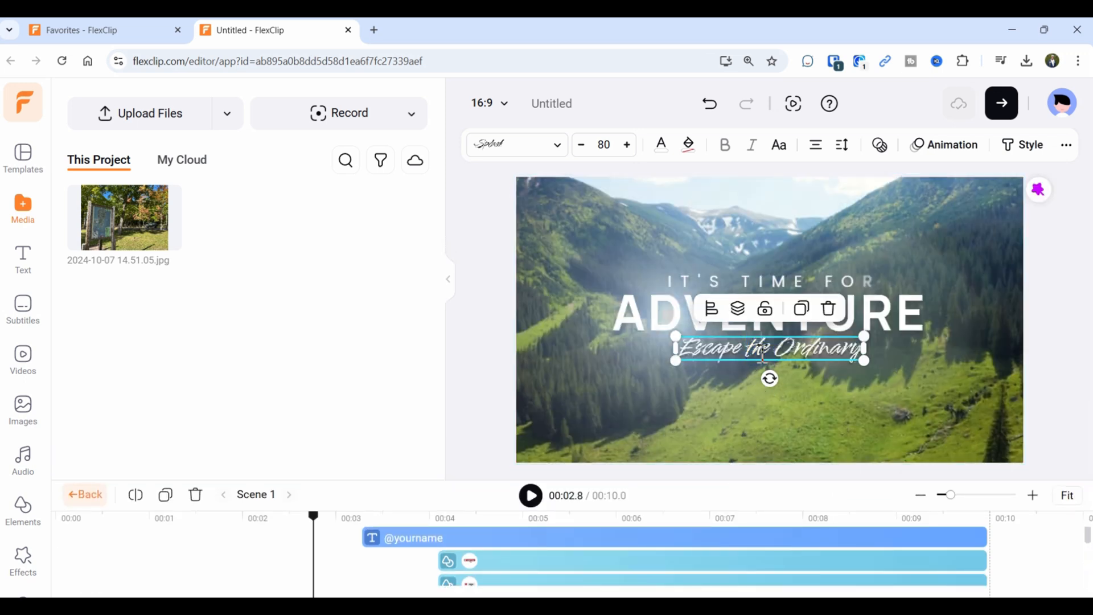
triple_click(763, 354)
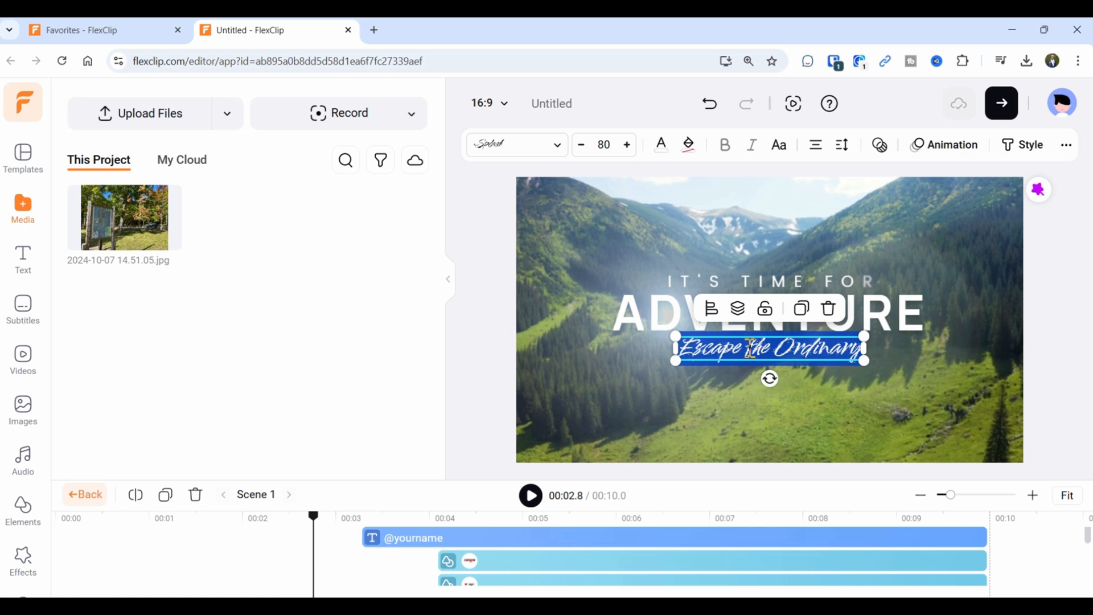
text(Escape)
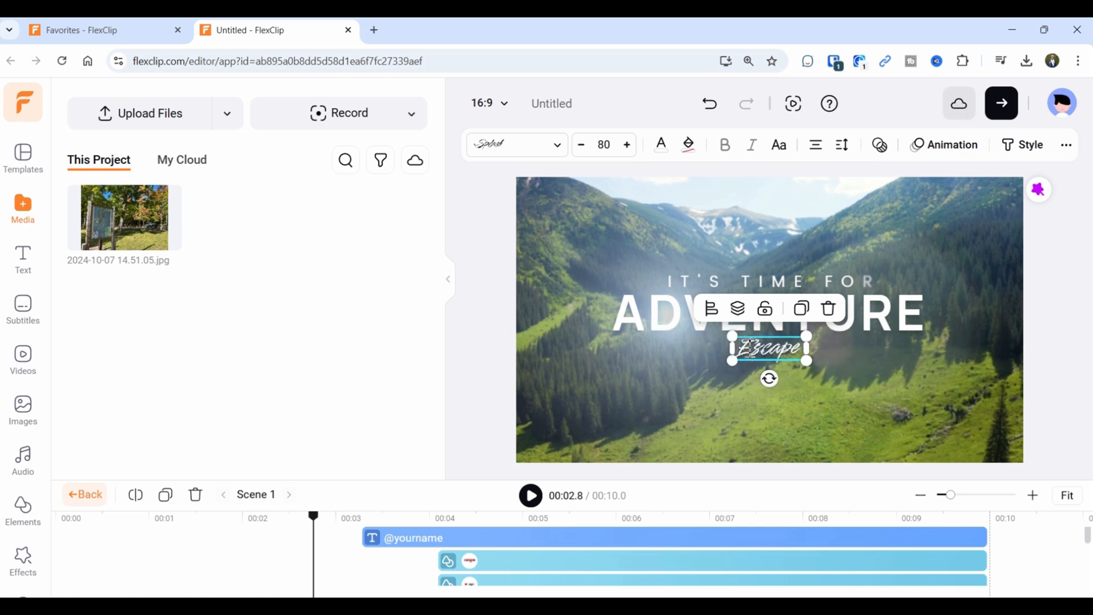
text( to the Upper Peninsula)
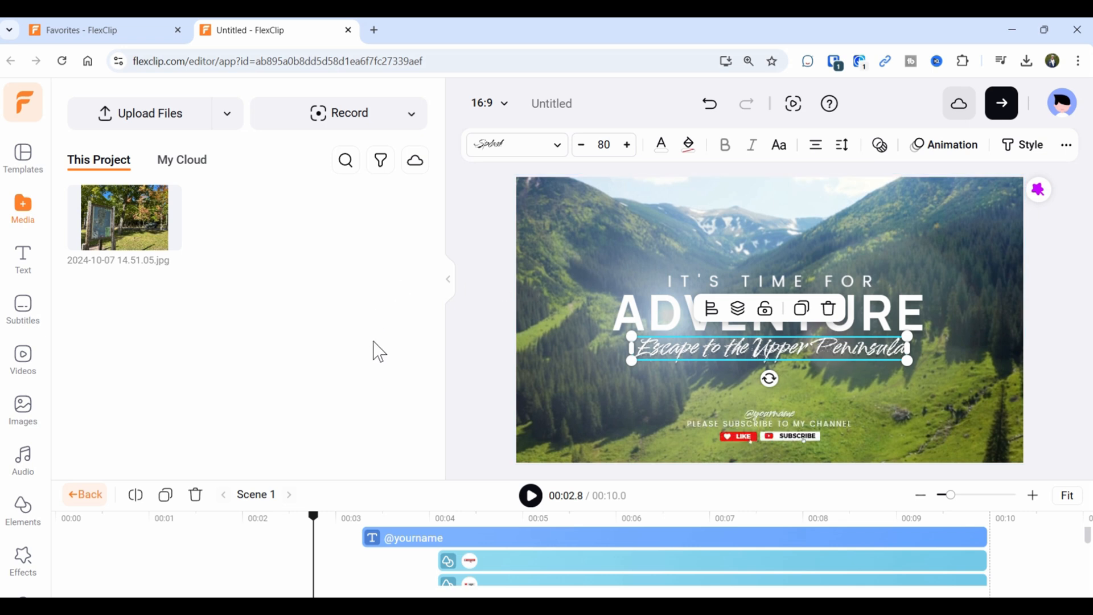
drag(800, 479, 793, 346)
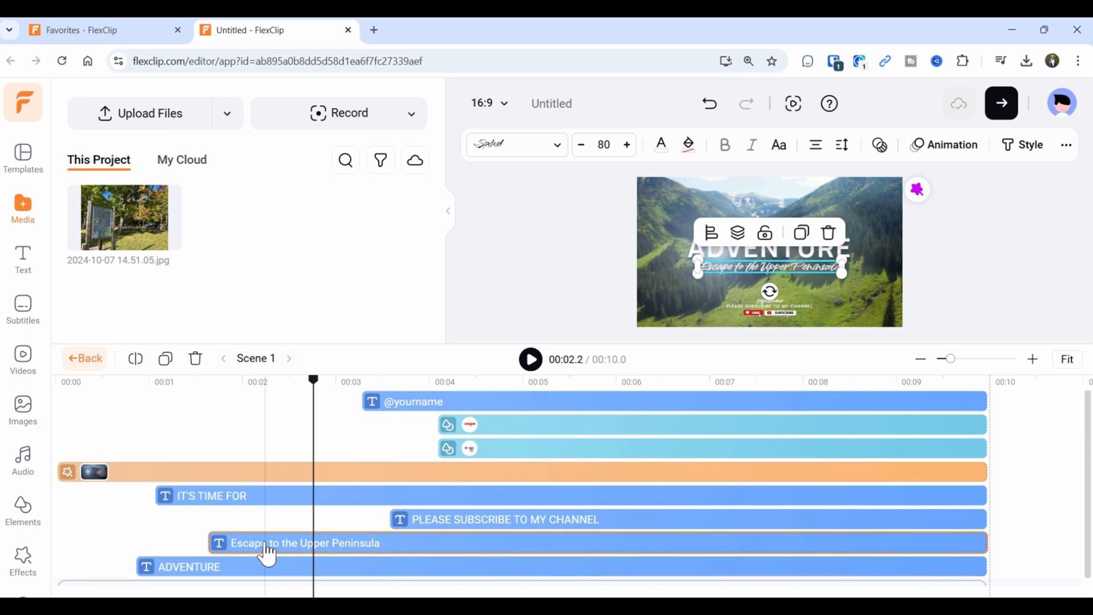
click(160, 501)
drag(160, 501, 46, 496)
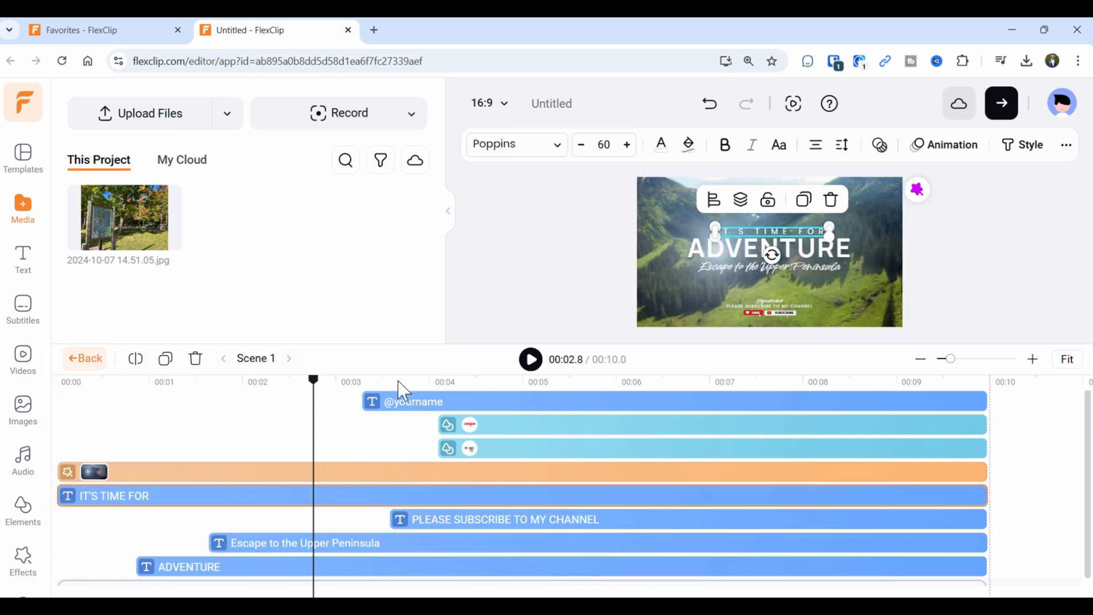
drag(315, 391, 54, 402)
click(531, 360)
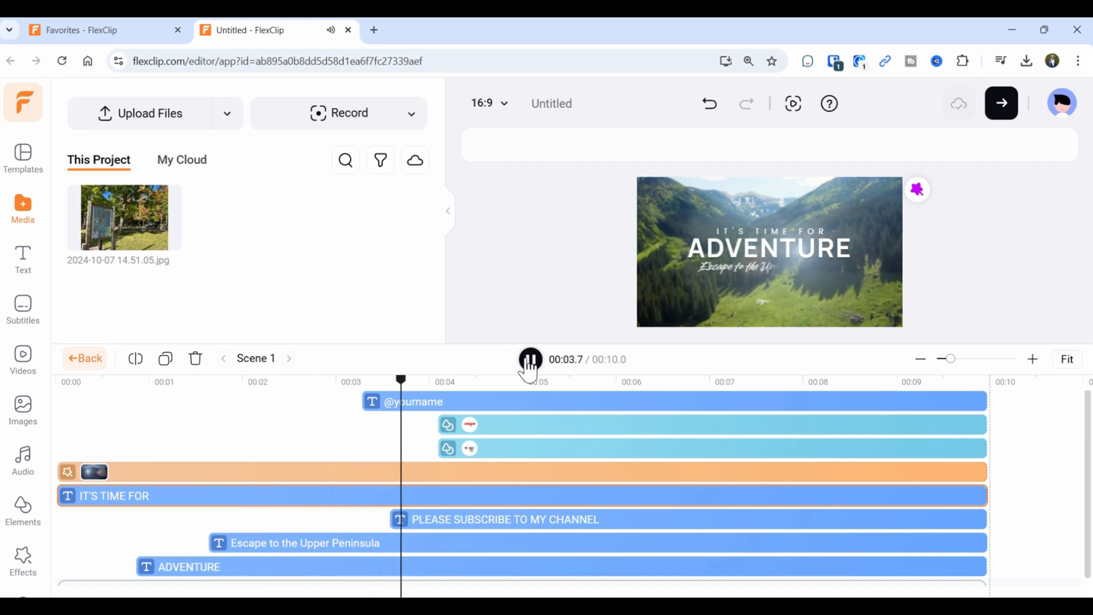
click(530, 360)
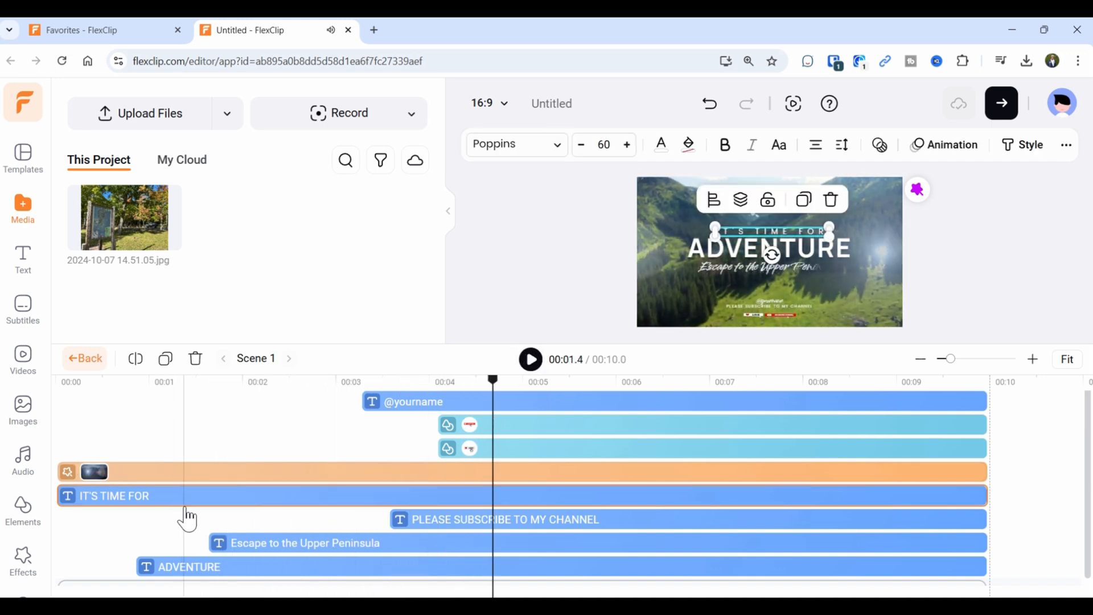
Add a SHADOW text style and place it below the Upper Peninsula tagline.
click(24, 260)
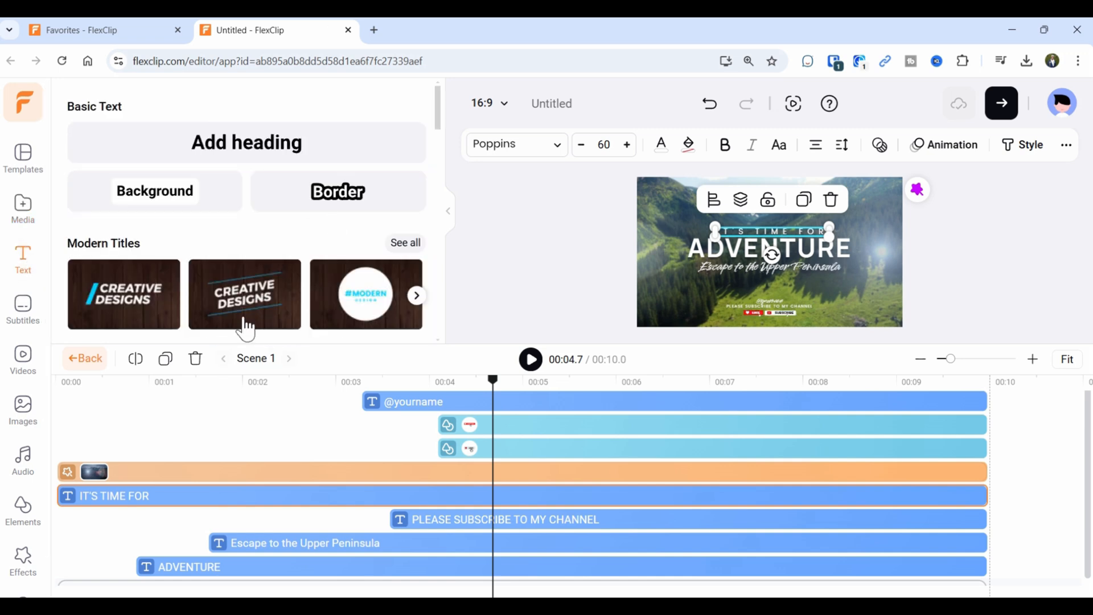
scroll(245, 324, down, 3)
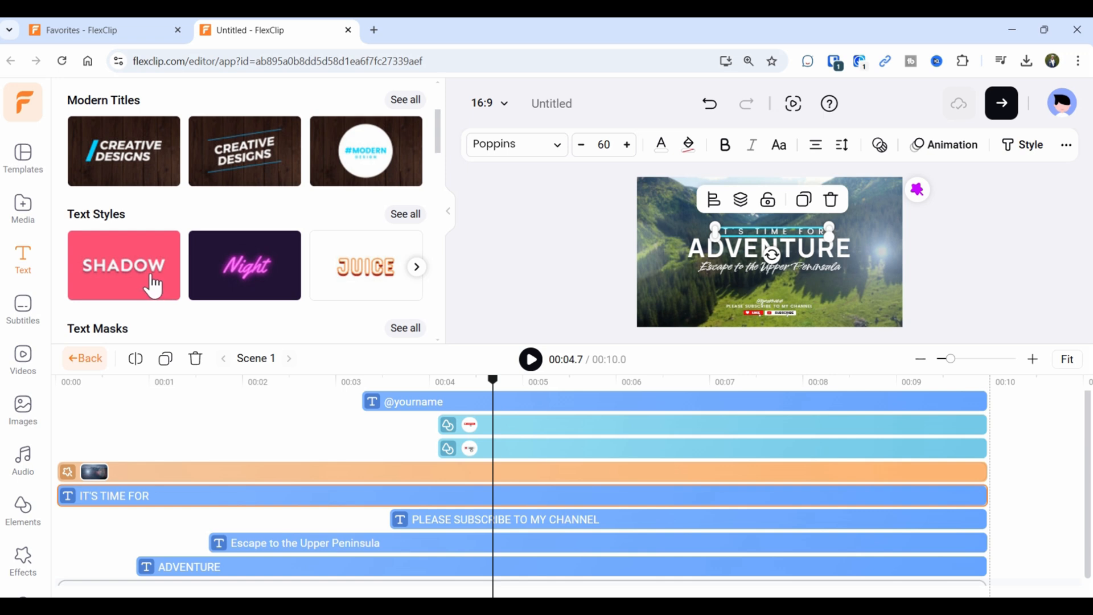
scroll(151, 283, down, 1)
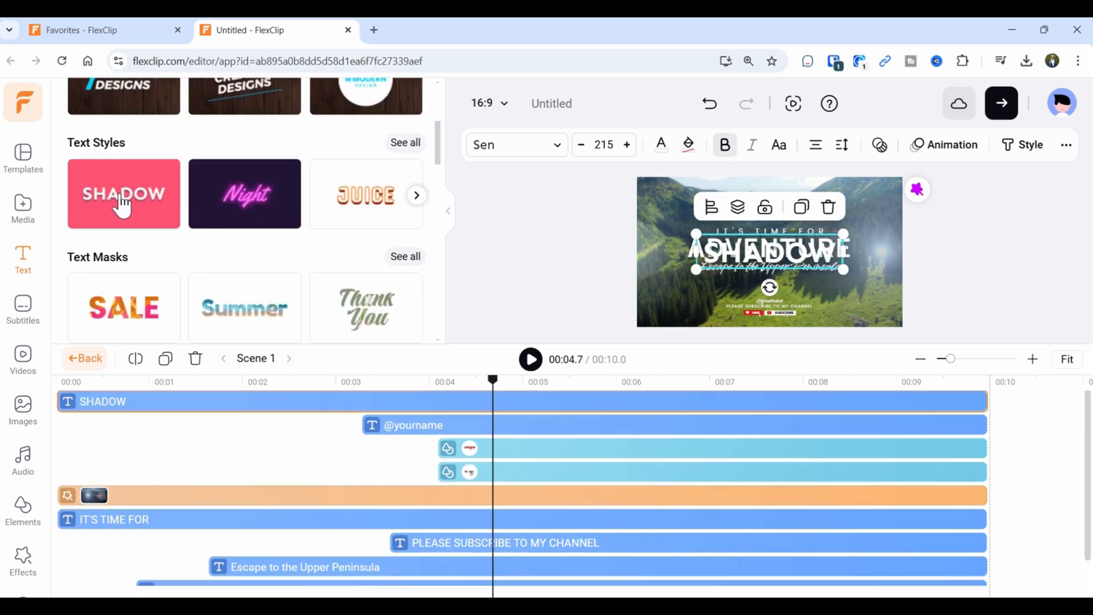
drag(766, 267, 749, 306)
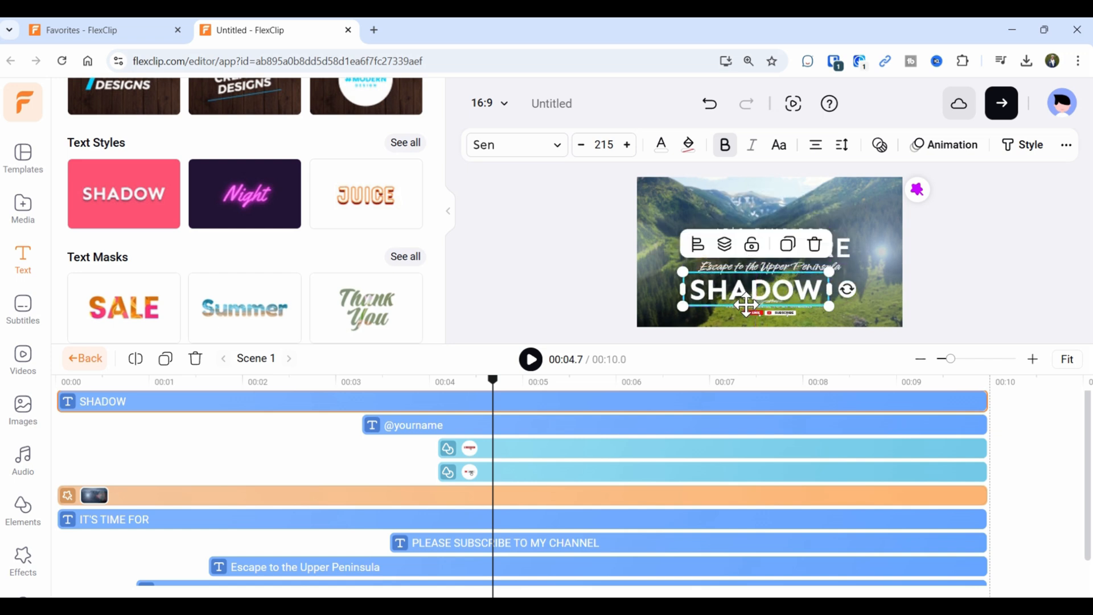
Make the SHADOW text yellow and give it a Fade animation.
click(661, 145)
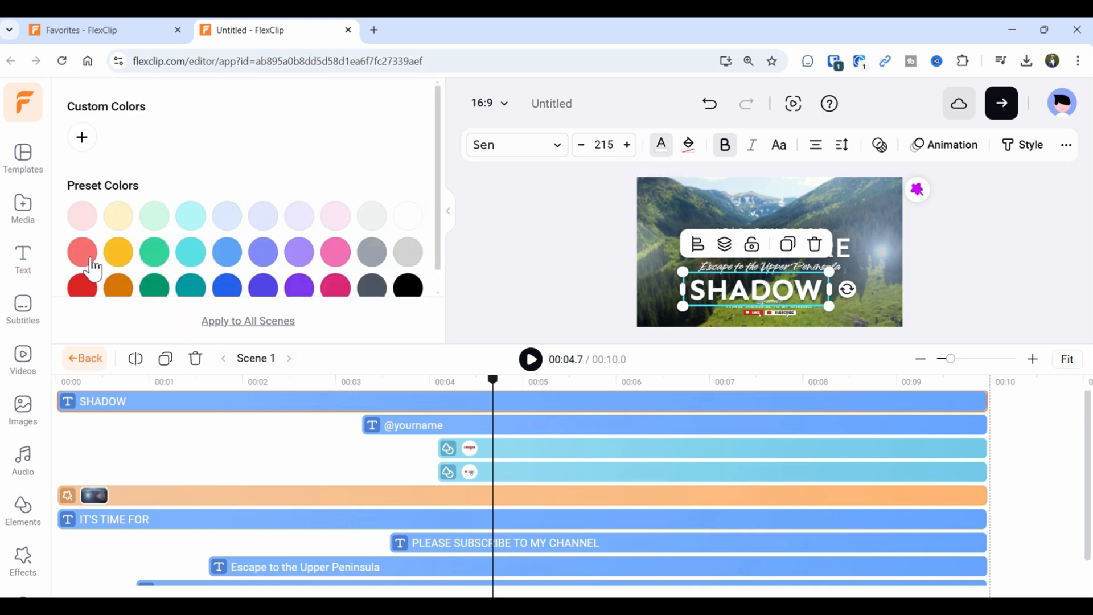
click(119, 251)
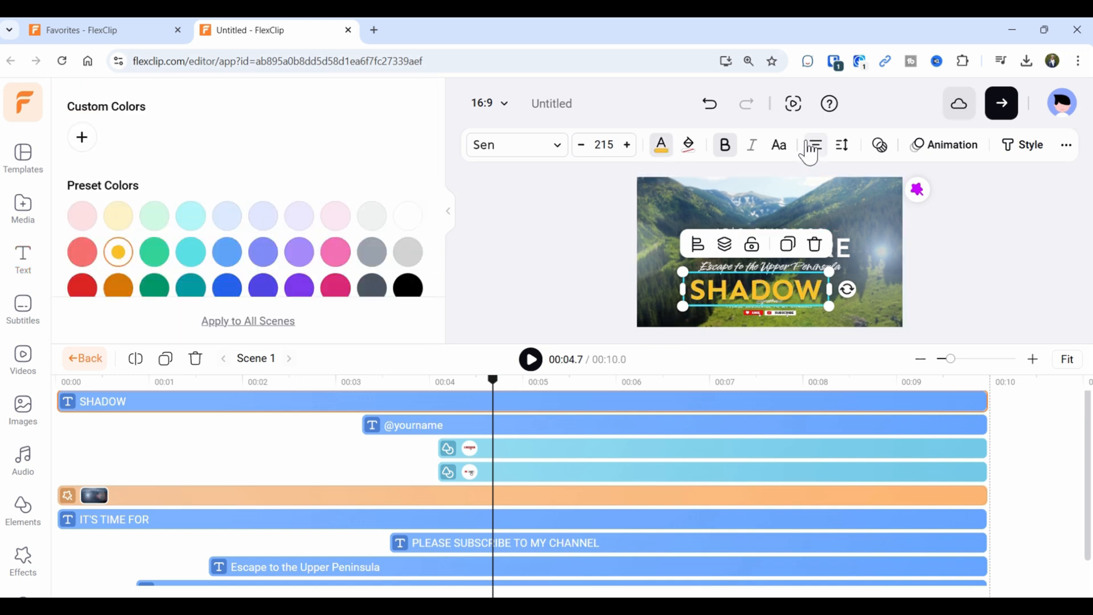
click(932, 152)
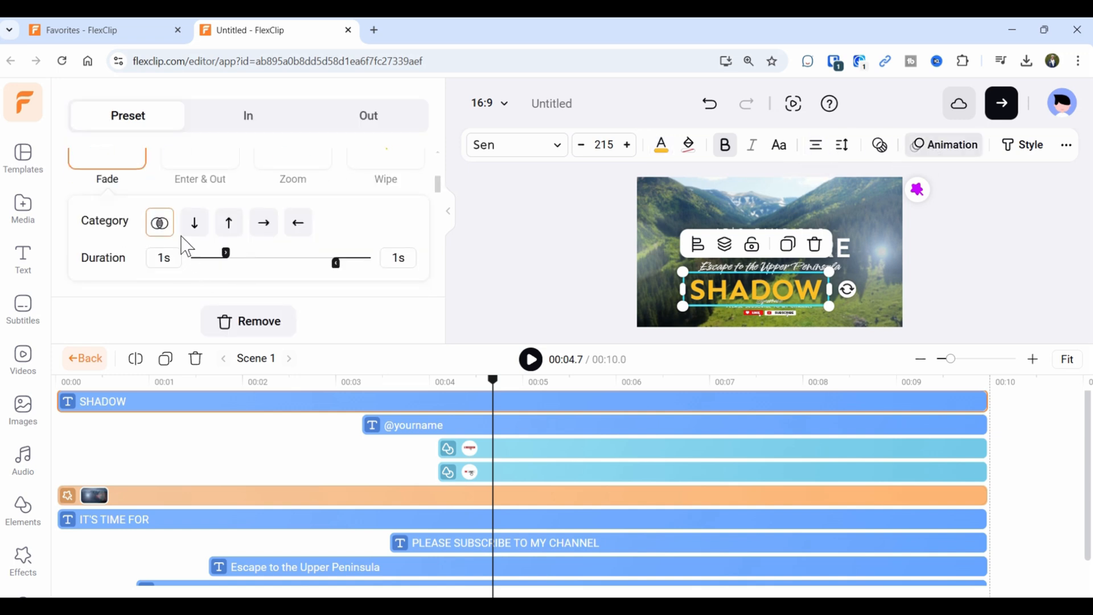
click(117, 174)
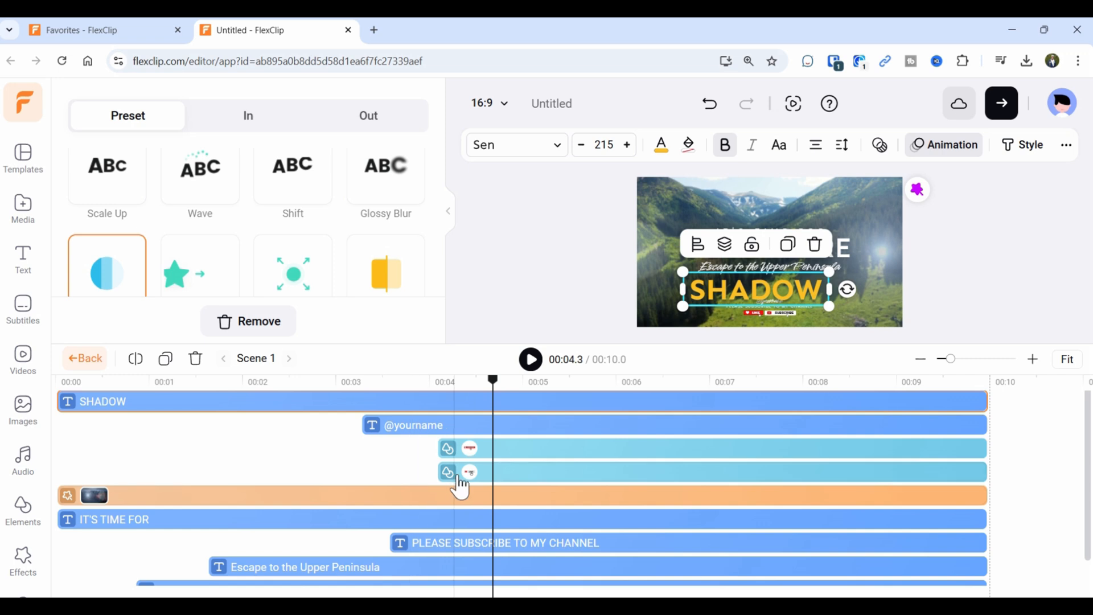
click(62, 495)
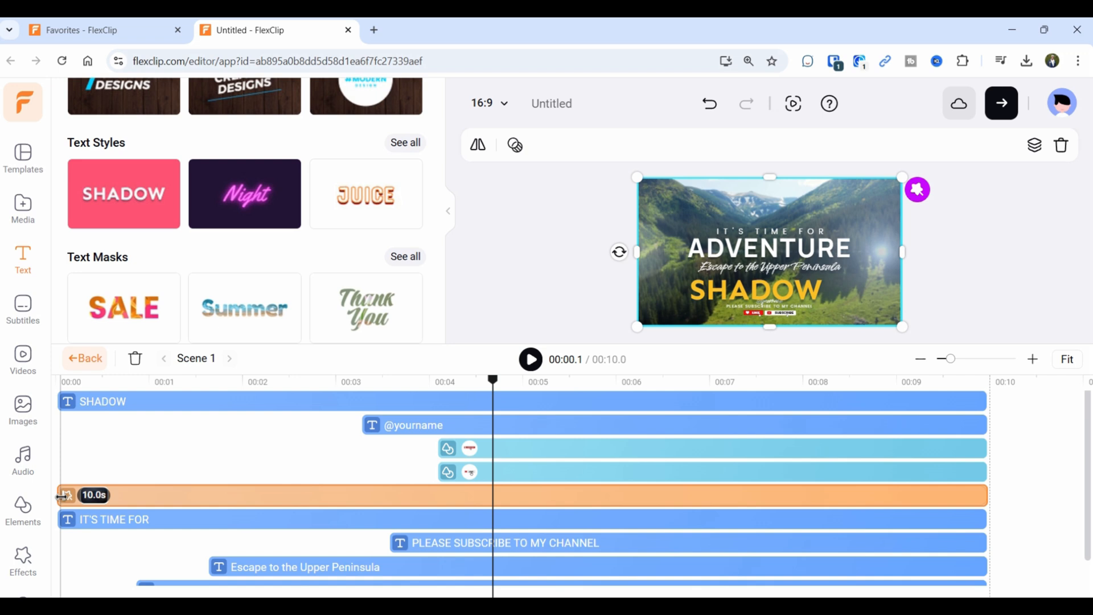
Trim the SHADOW clip to run from about 00:02 to 00:03.9 and preview it.
click(96, 403)
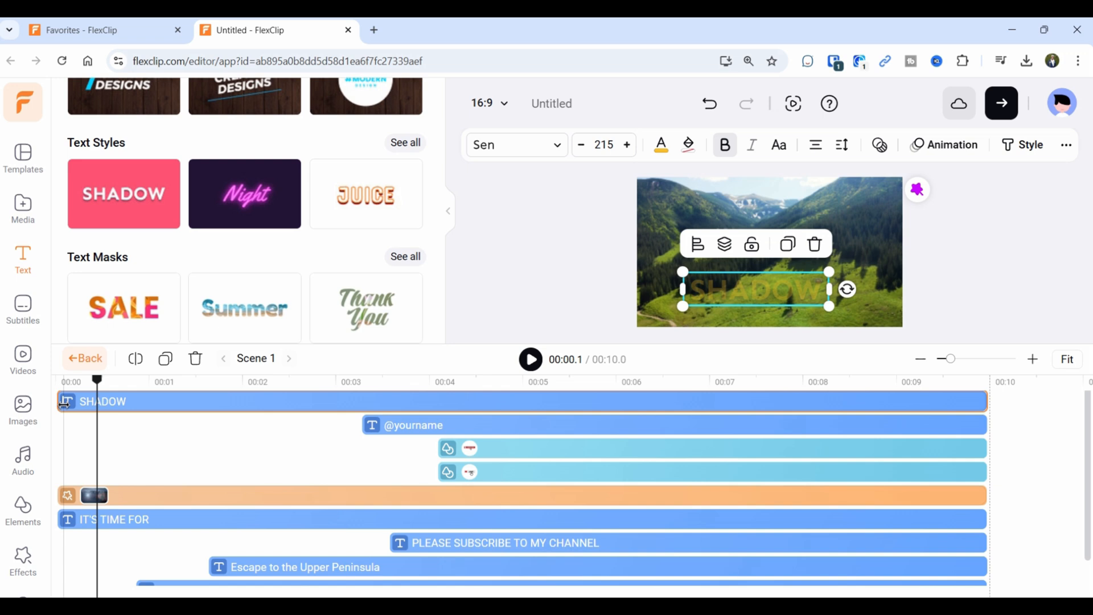
drag(64, 403, 239, 402)
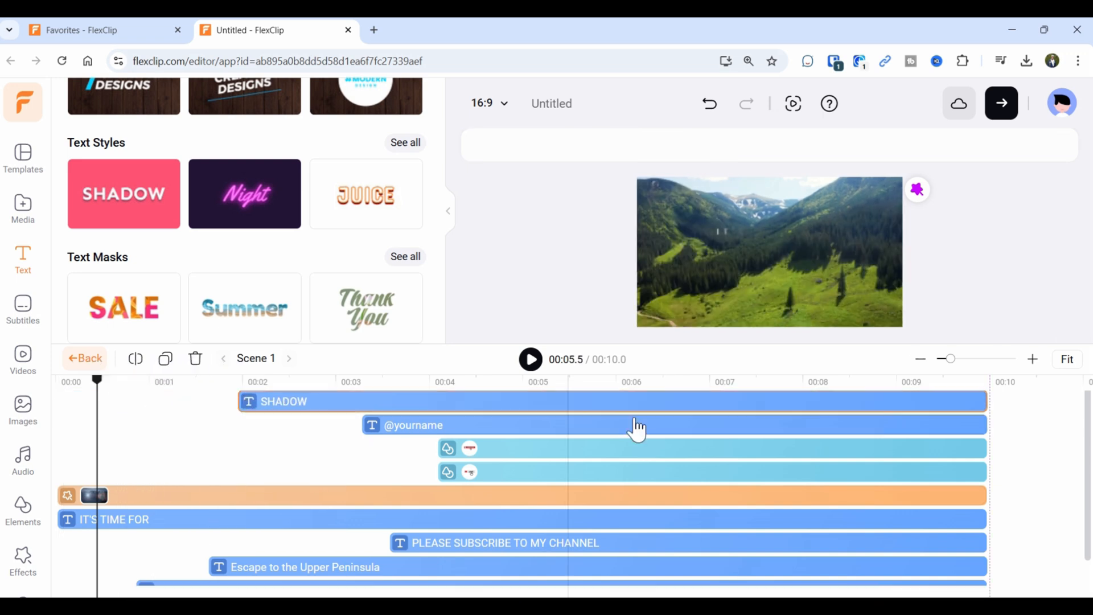
drag(981, 403, 419, 409)
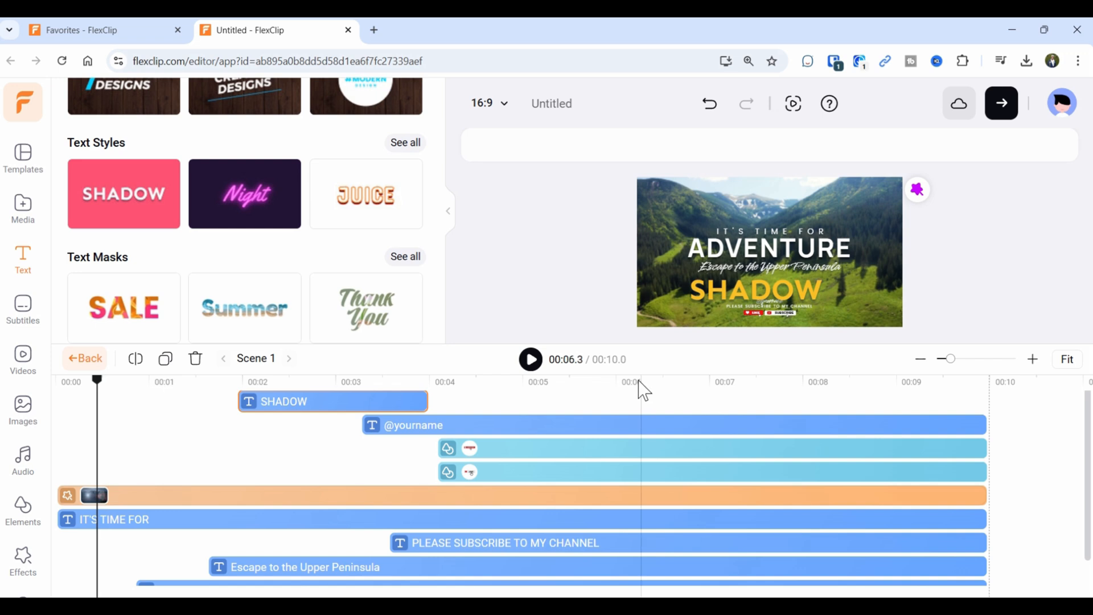
click(533, 365)
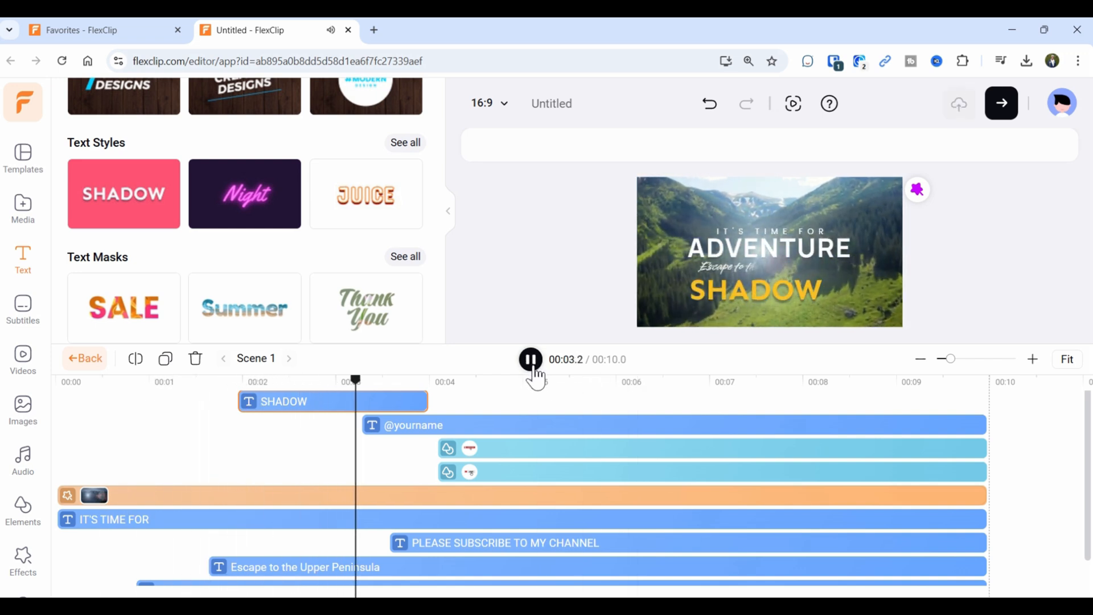
click(534, 368)
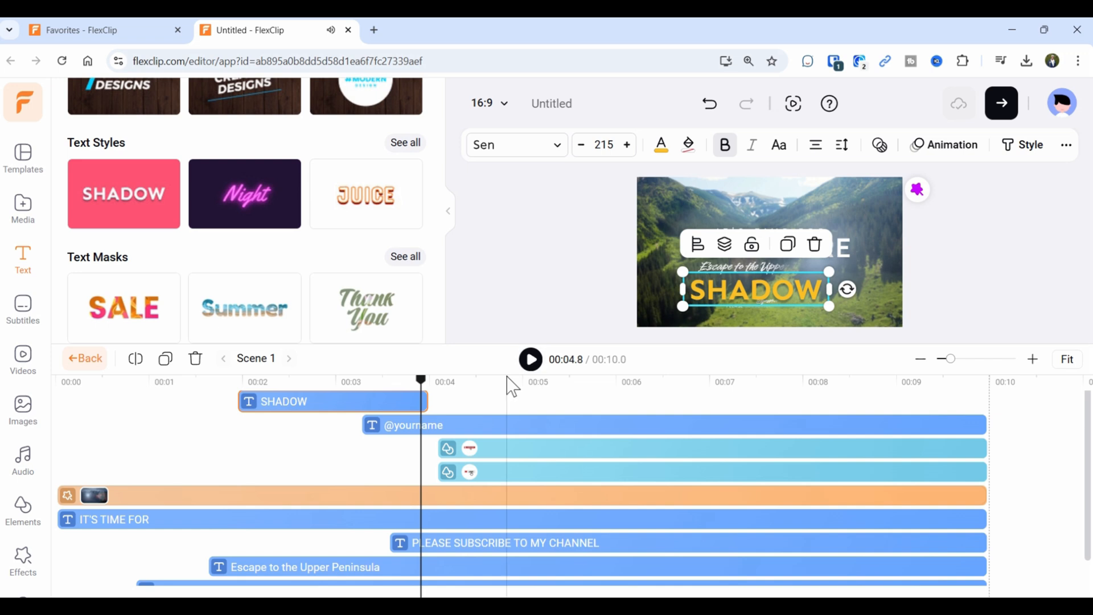
Delete the SHADOW text from the intro and bring up the Subtitles options.
scroll(278, 227, down, 6)
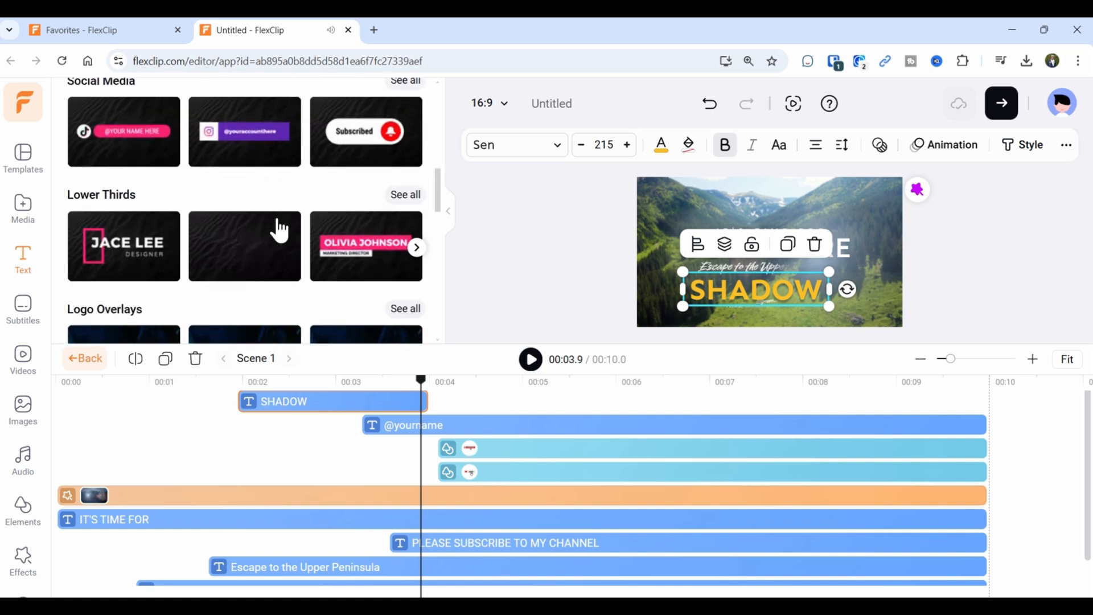
scroll(283, 228, up, 3)
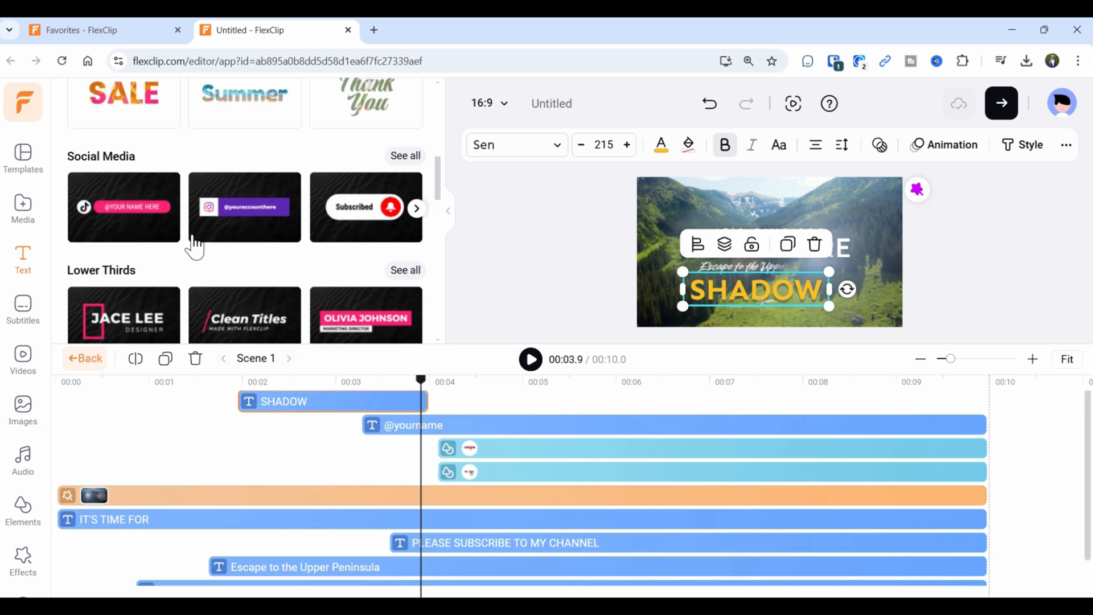
scroll(339, 225, down, 3)
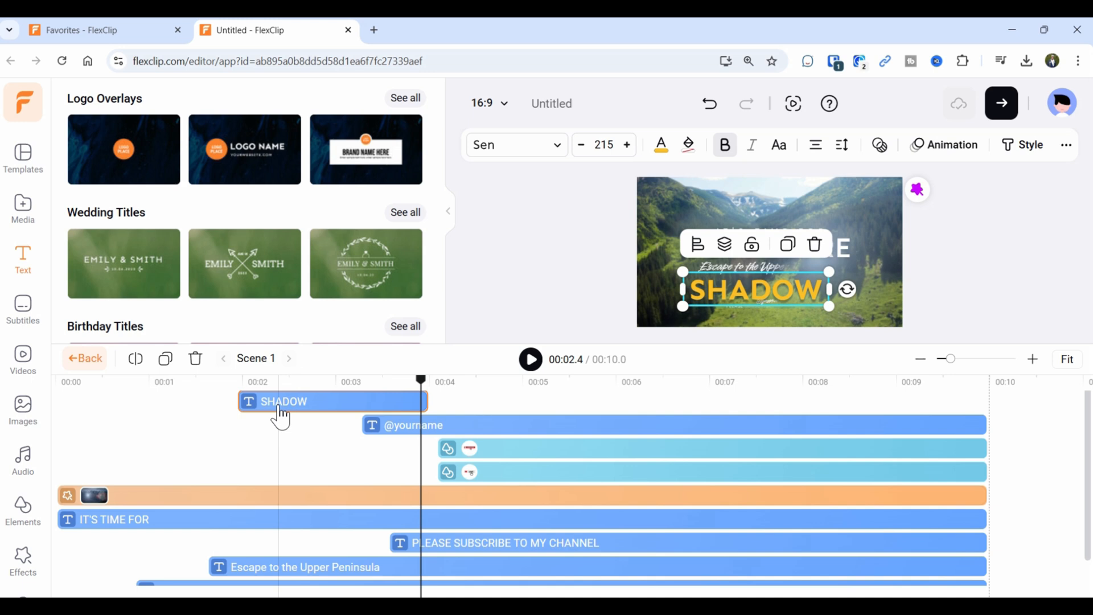
click(288, 408)
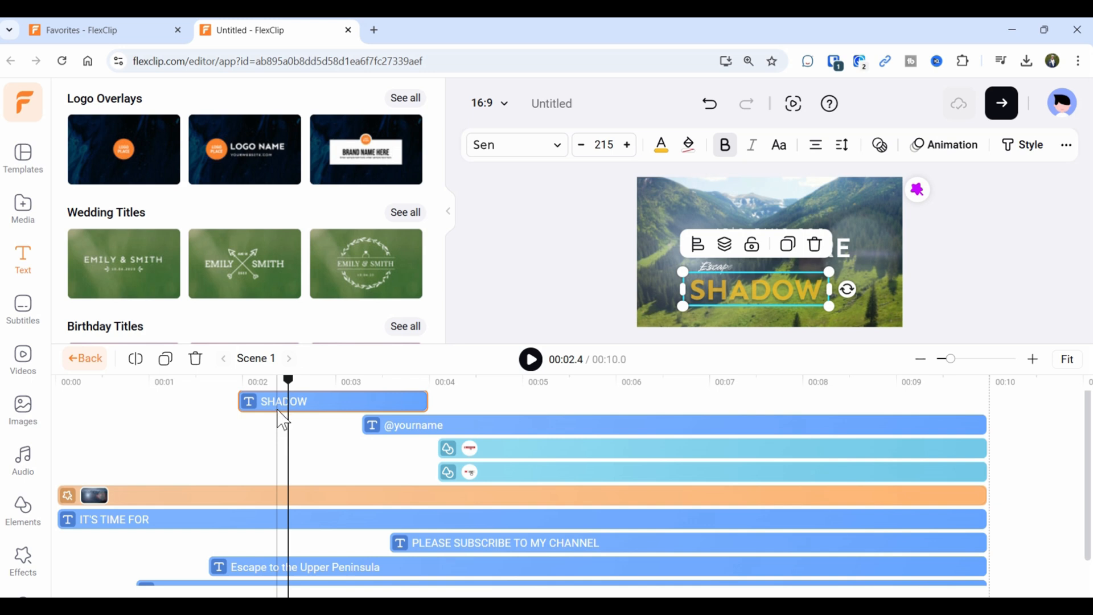
key(Delete)
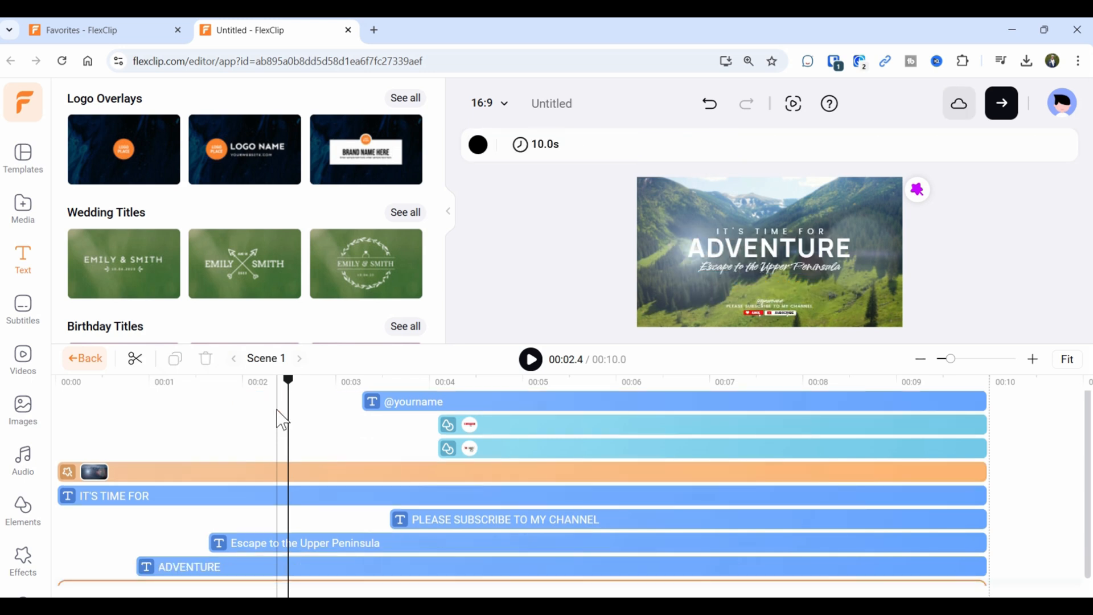
click(34, 319)
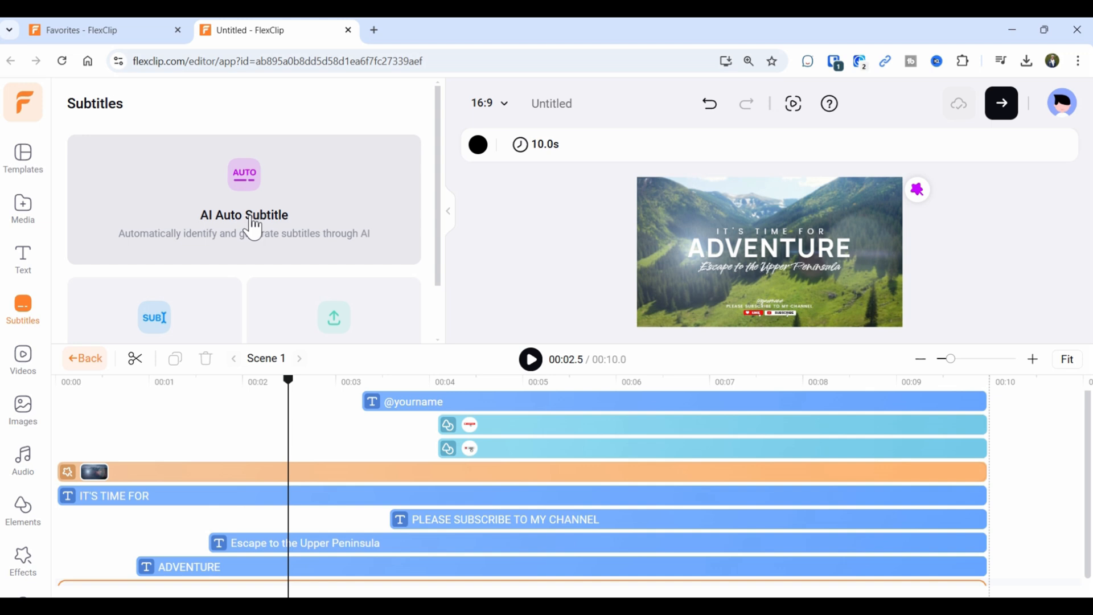
Write a manual subtitle 'Intro' starting at 2 seconds.
scroll(169, 305, down, 1)
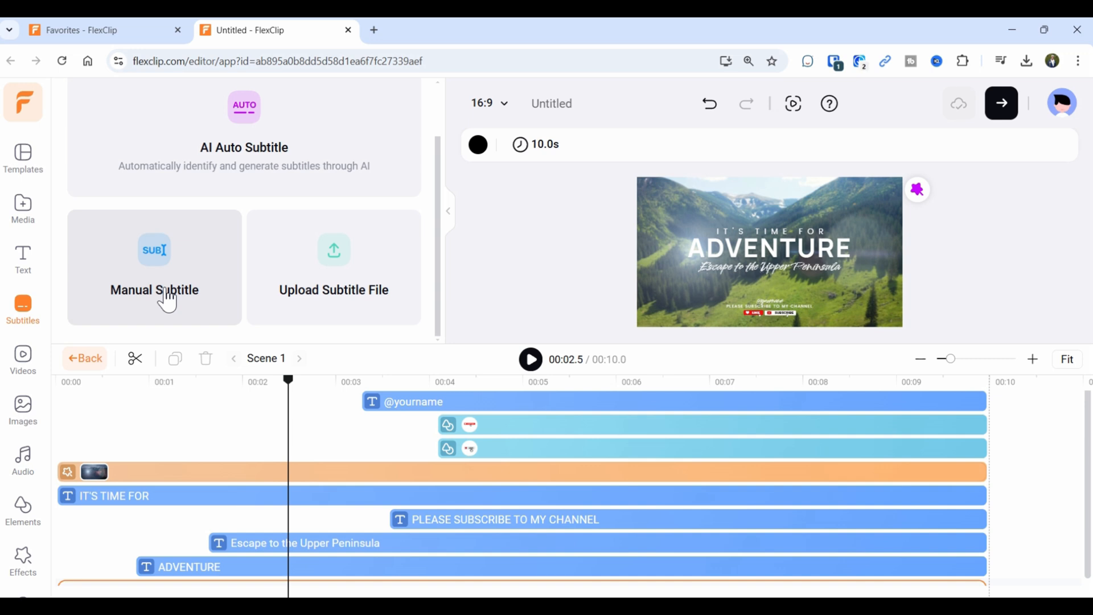
click(167, 302)
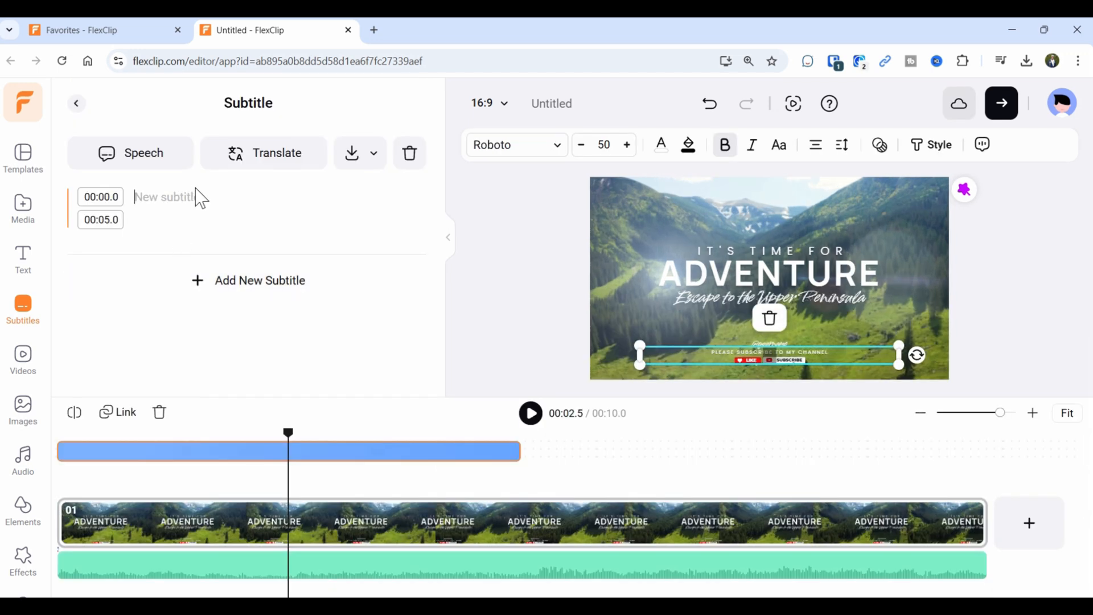
text(INtro)
click(134, 199)
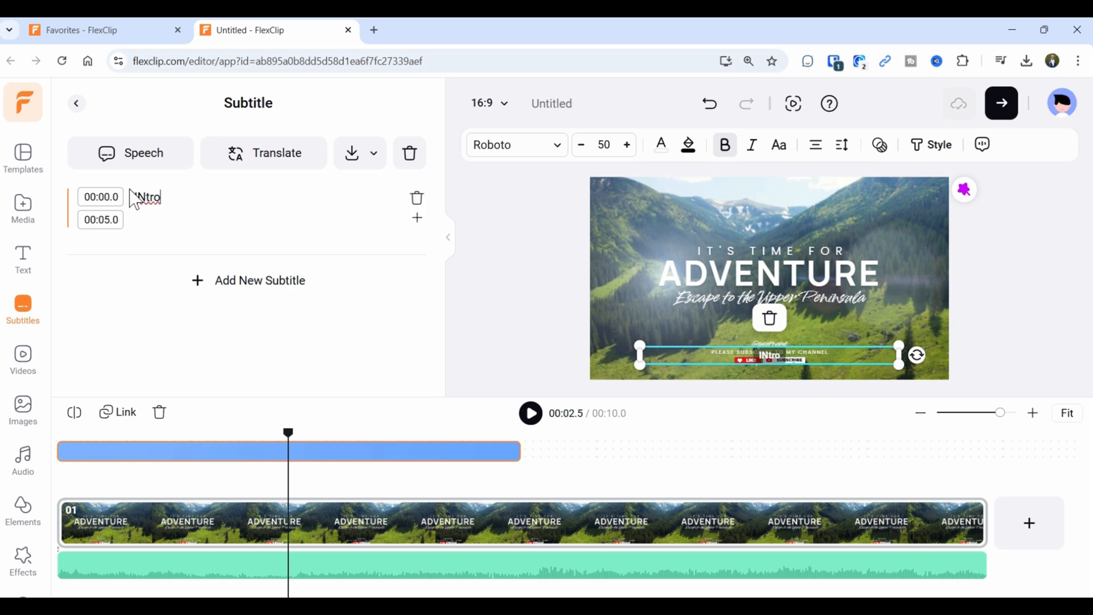
text(n)
double_click(108, 197)
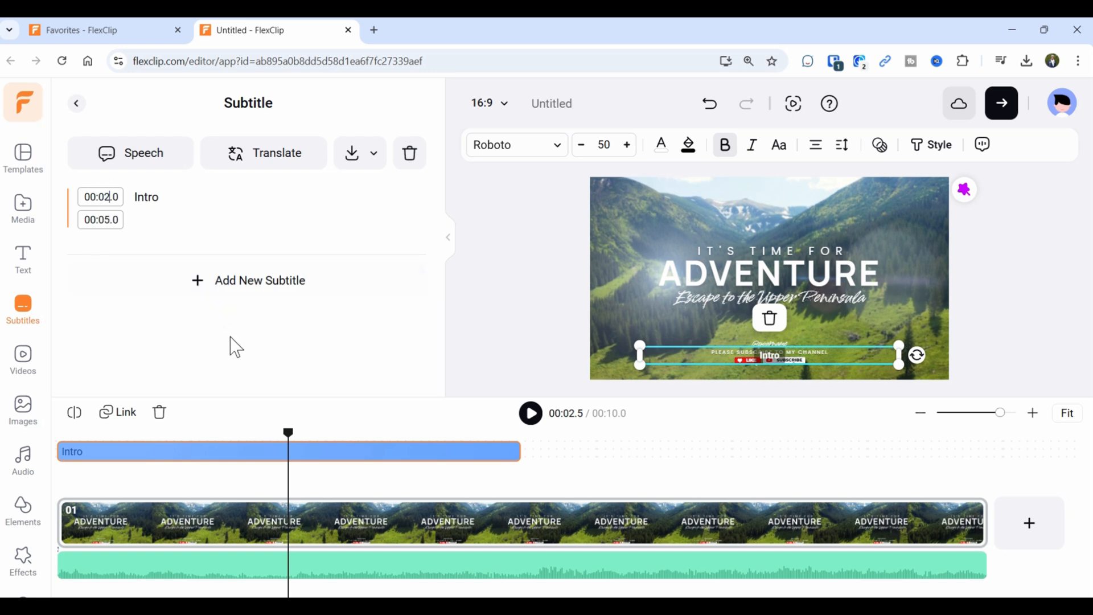
click(218, 281)
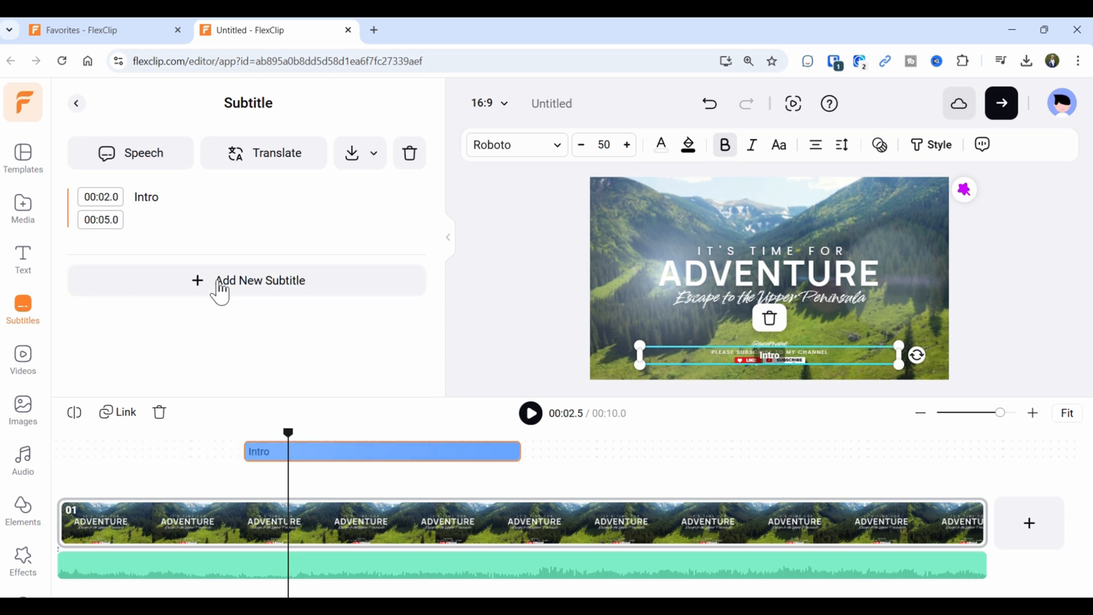
Add a second subtitle 'Body' from 0:05, ending at 0:07 instead of 0:10.
click(219, 284)
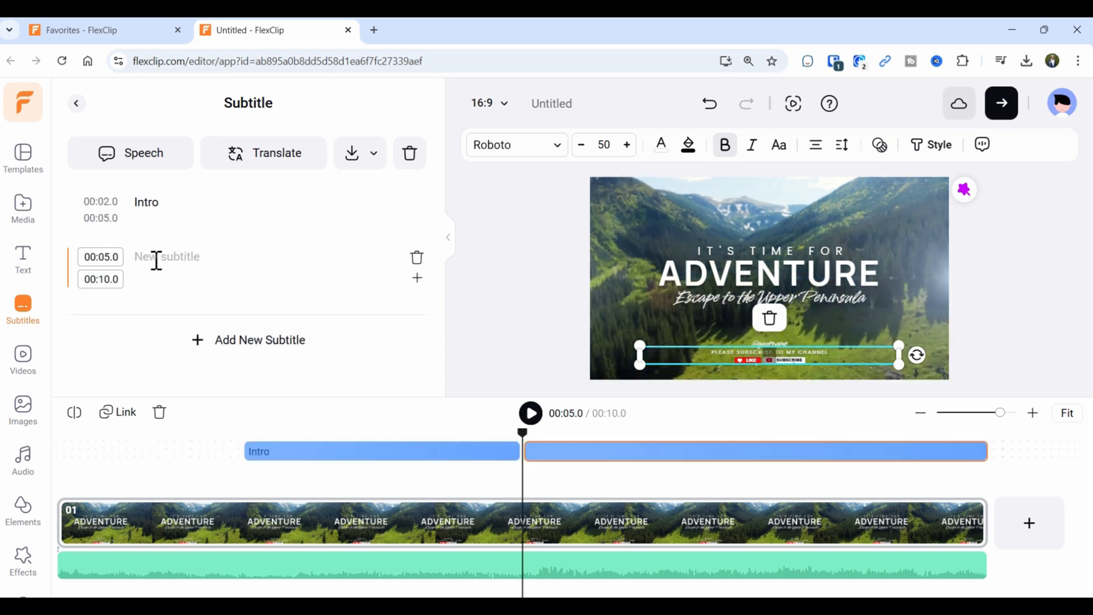
text(Body)
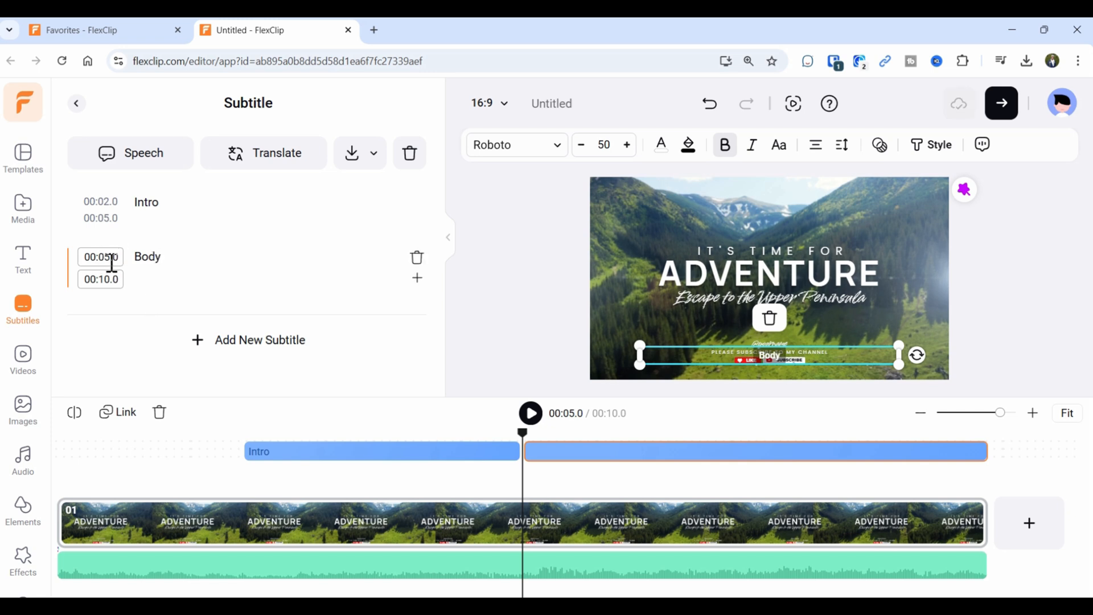
drag(102, 278, 108, 279)
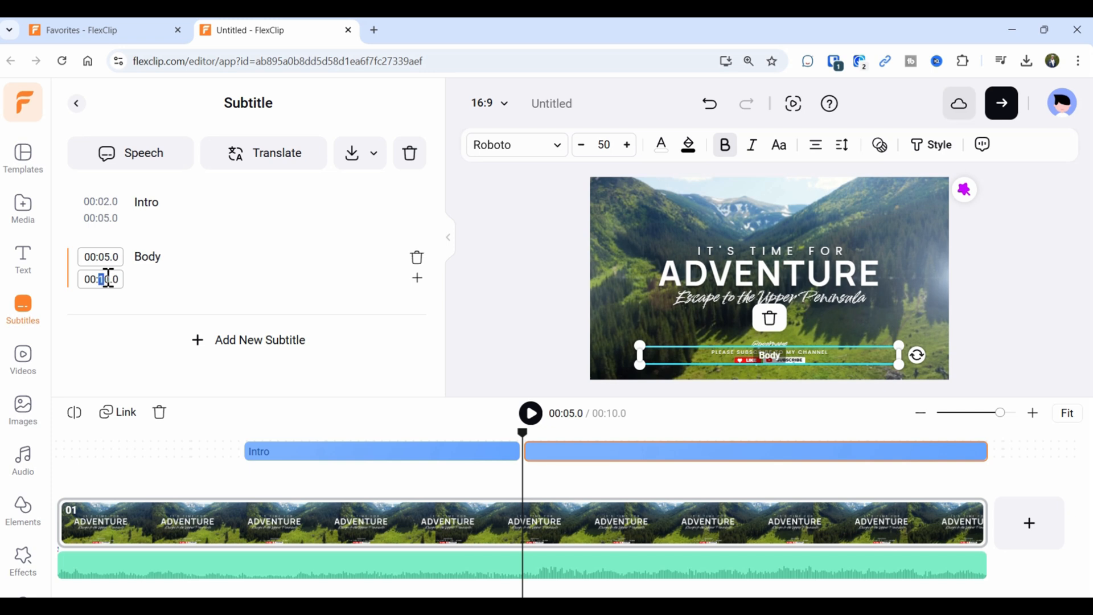
text(7)
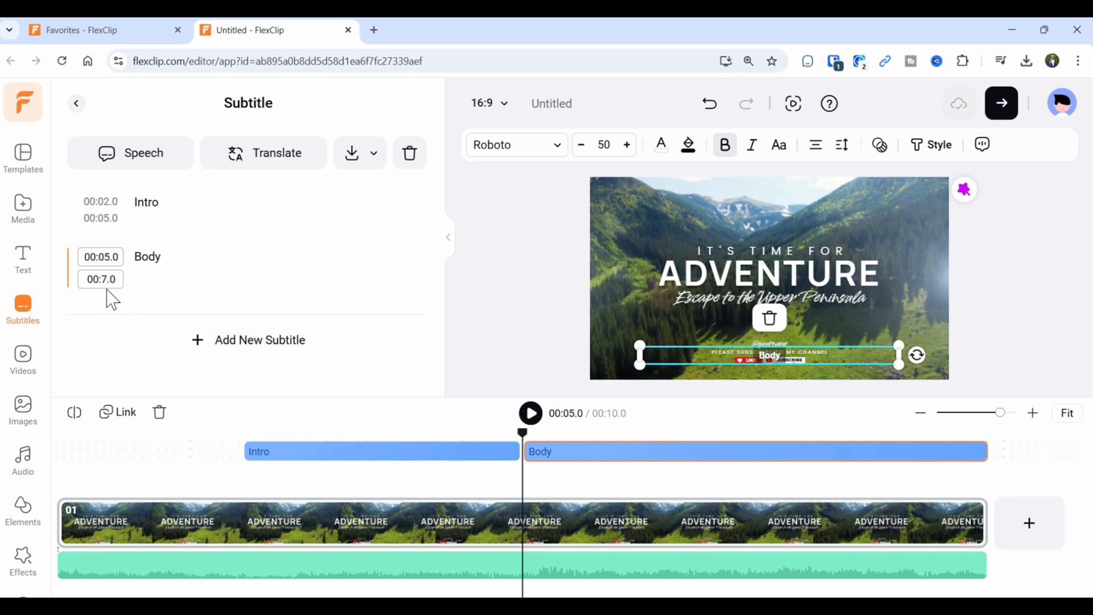
key(Return)
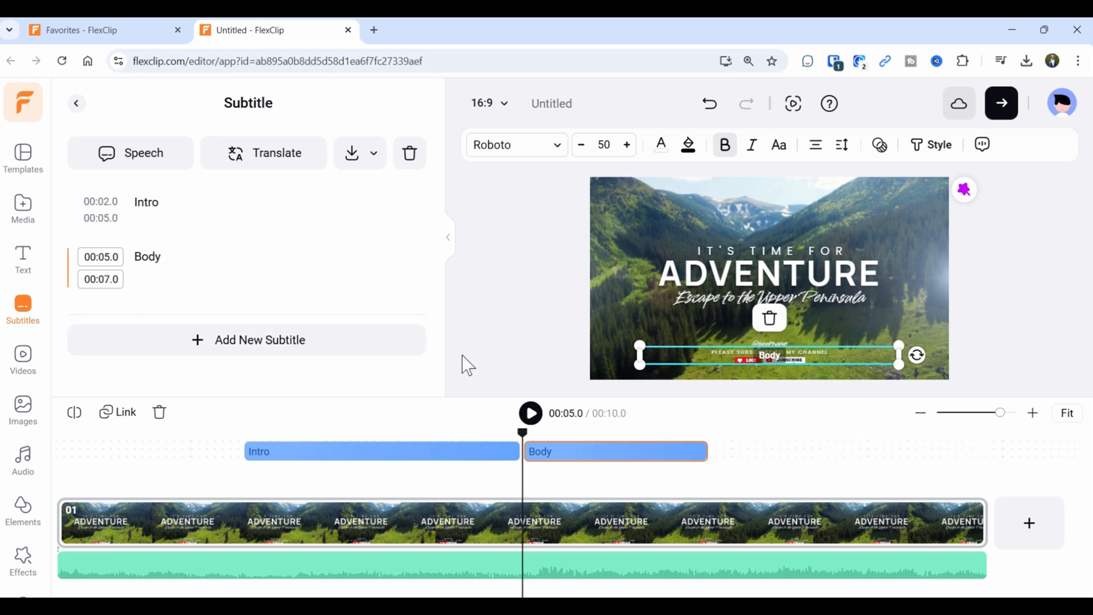
drag(523, 434, 56, 434)
Preview the subtitles, then delete the Body subtitle and the Intro subtitle.
click(532, 415)
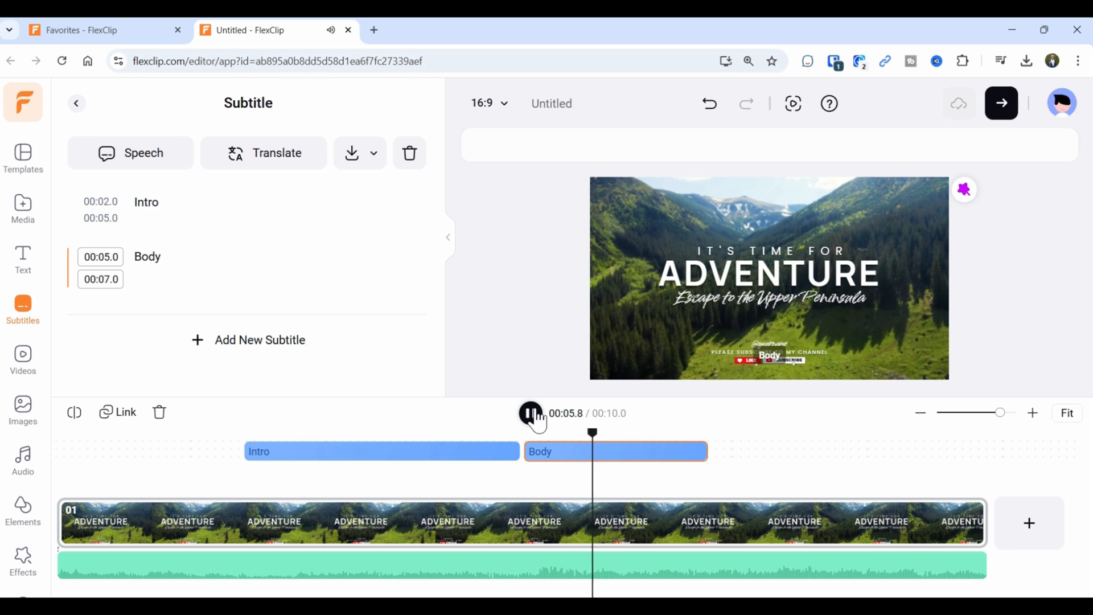
click(532, 415)
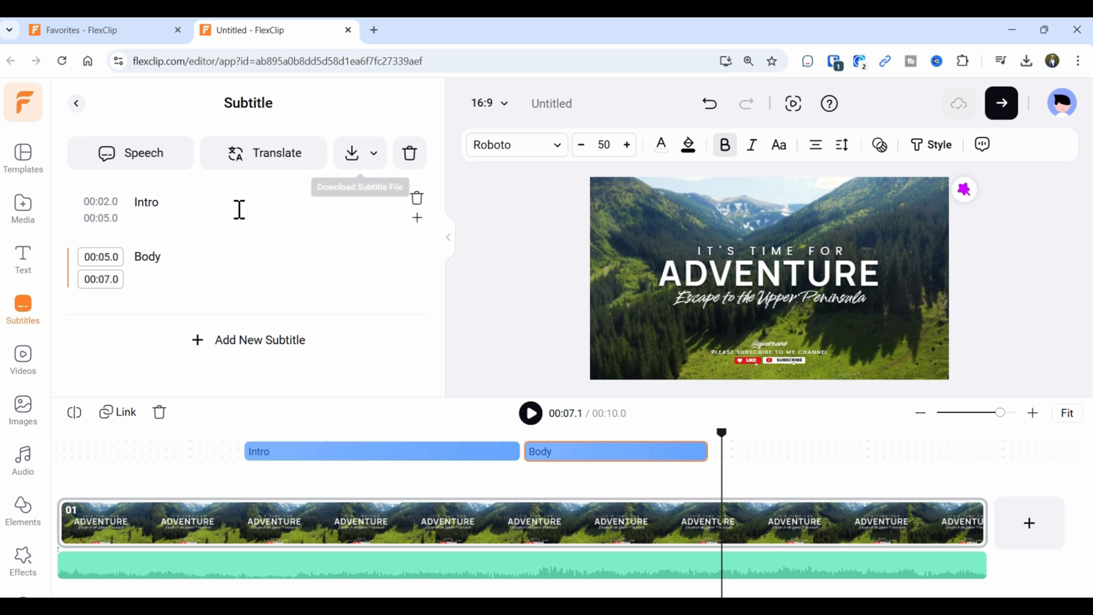
mouse_move(219, 249)
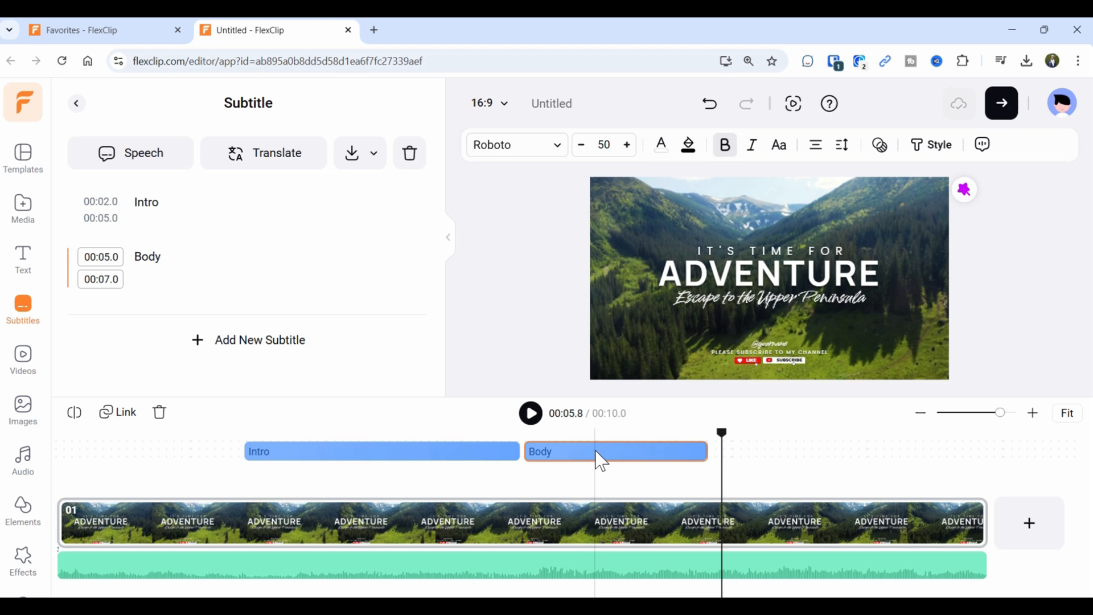
key(Delete)
click(451, 460)
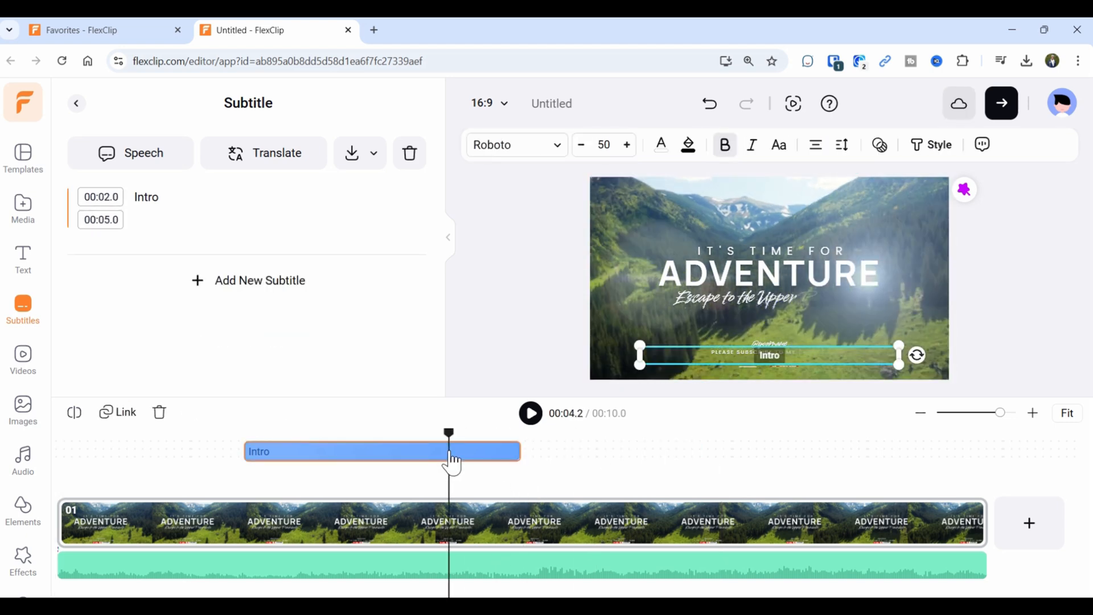
key(Delete)
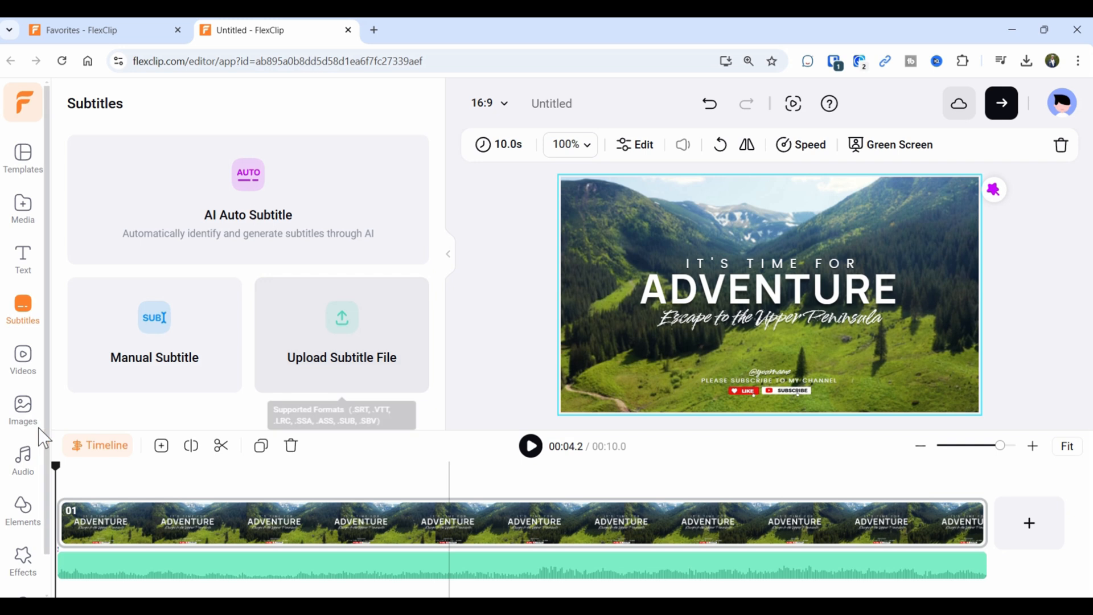
Browse all Business stock videos in the Videos library, then return to the library.
click(24, 364)
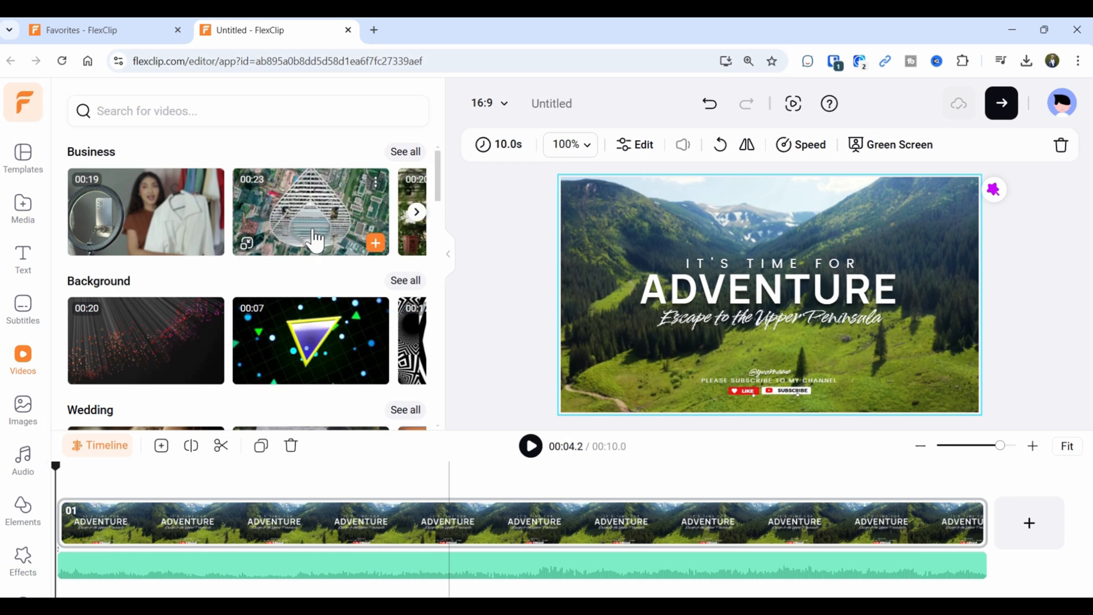
click(405, 152)
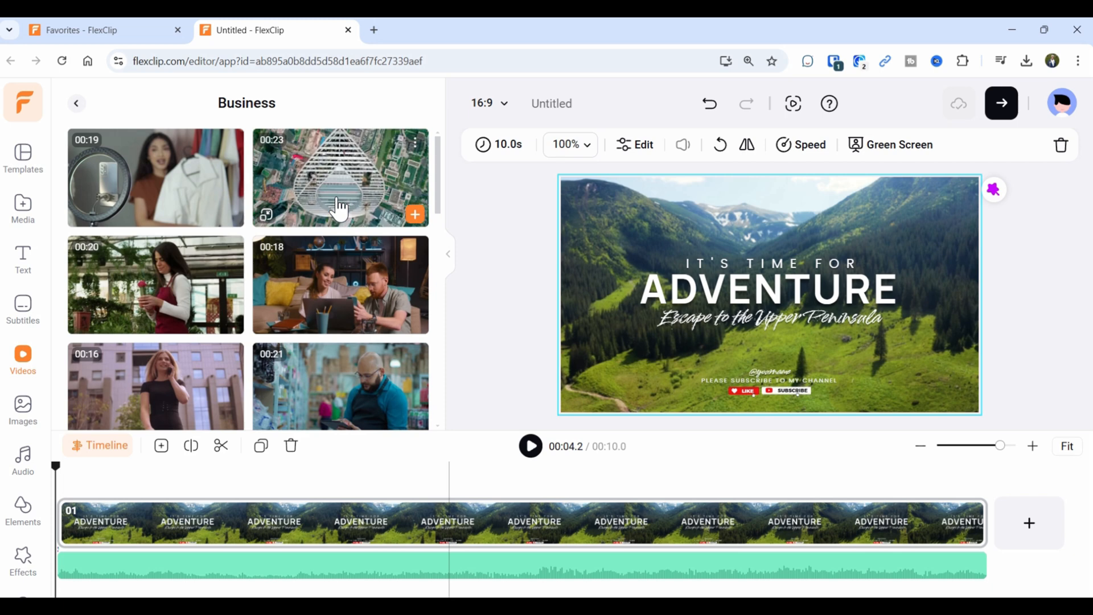
scroll(242, 187, down, 5)
scroll(244, 193, down, 8)
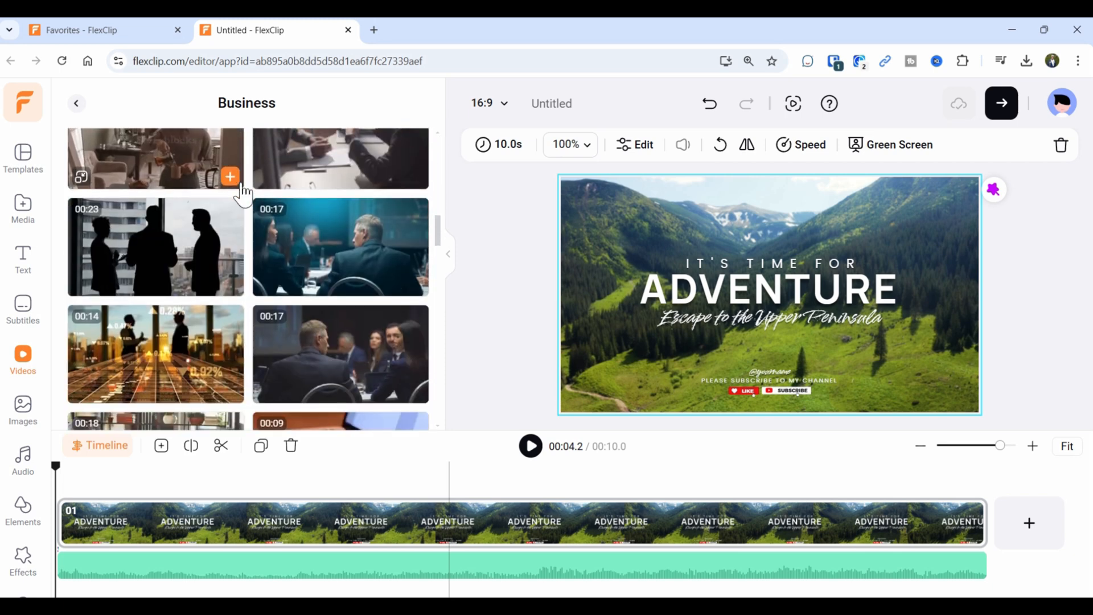
scroll(239, 196, down, 5)
scroll(234, 203, up, 5)
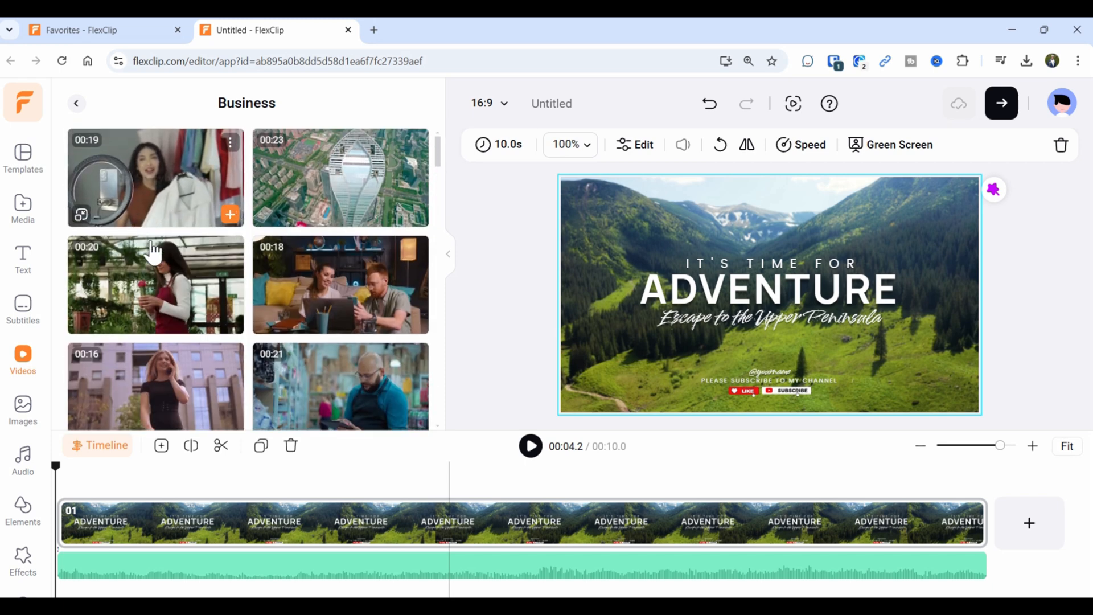
click(77, 104)
Search the stock video library for 'drones'.
click(149, 113)
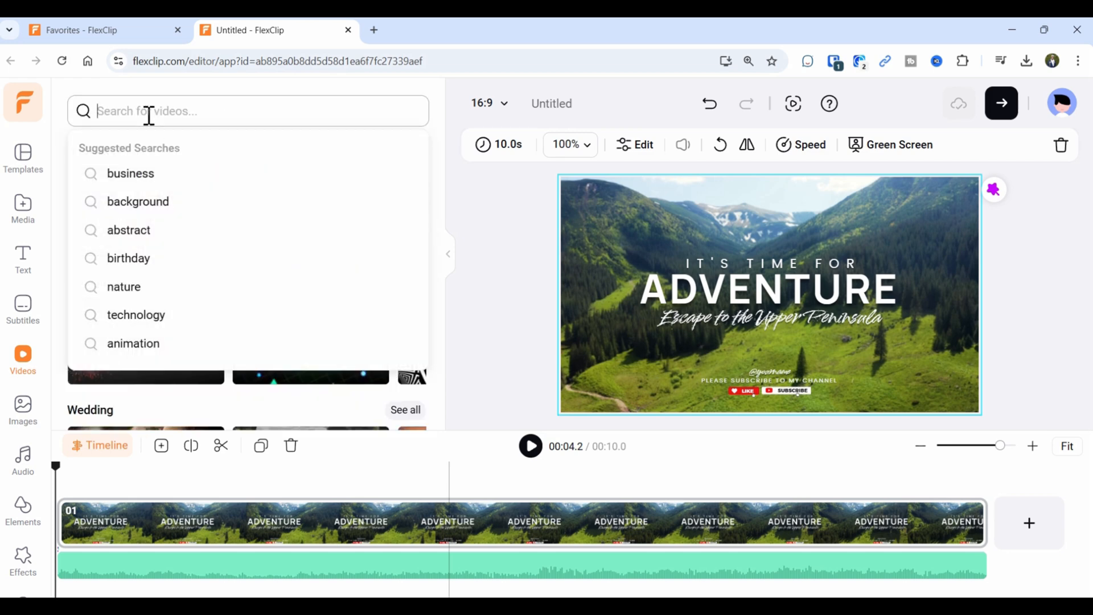
text(drones)
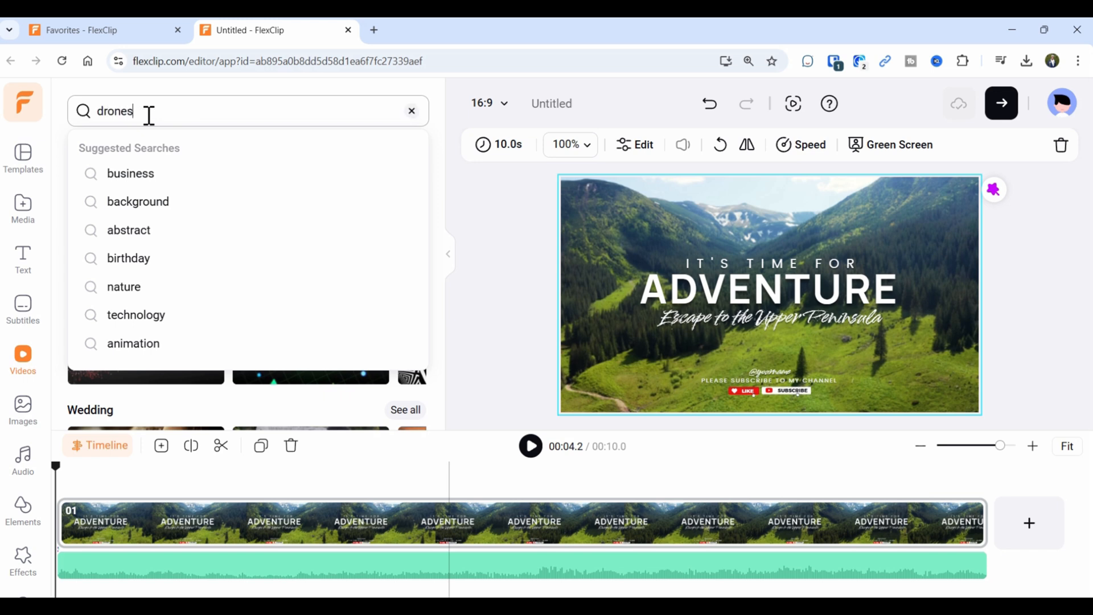
key(Return)
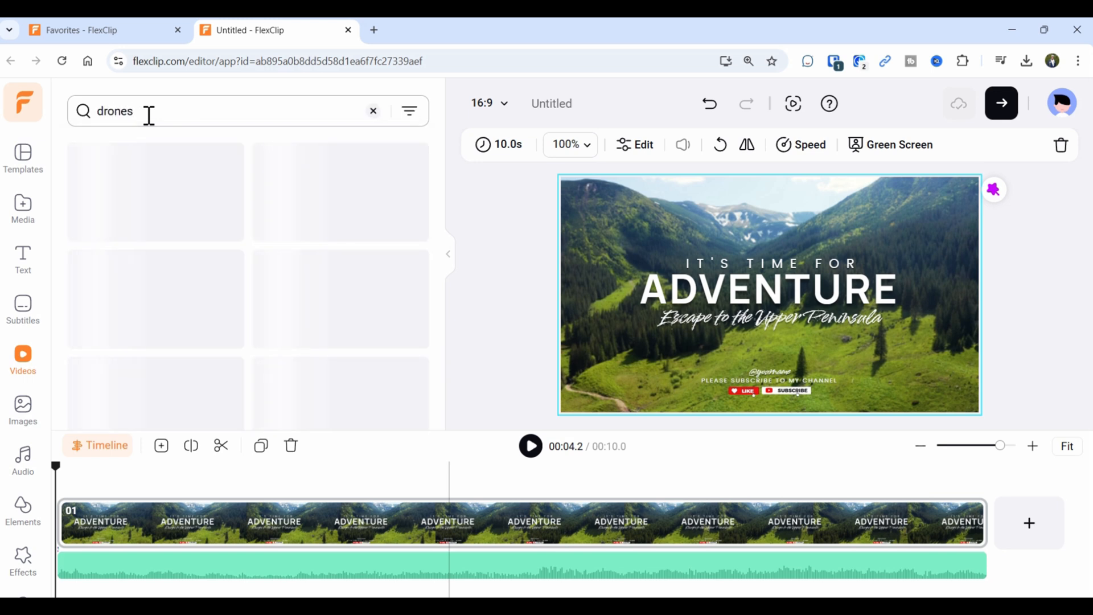
mouse_move(182, 239)
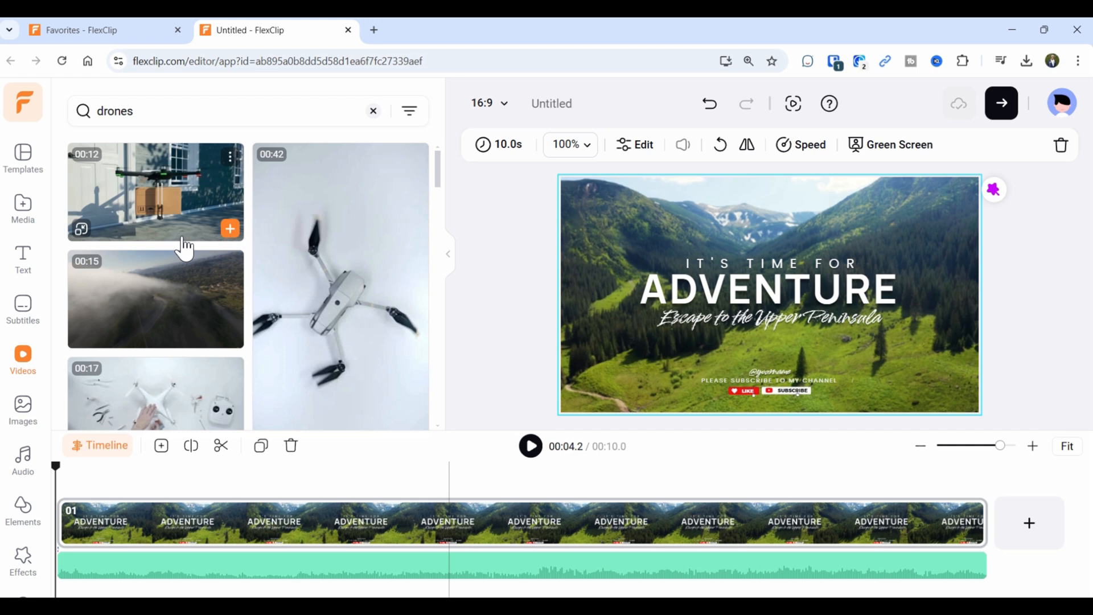
mouse_move(313, 297)
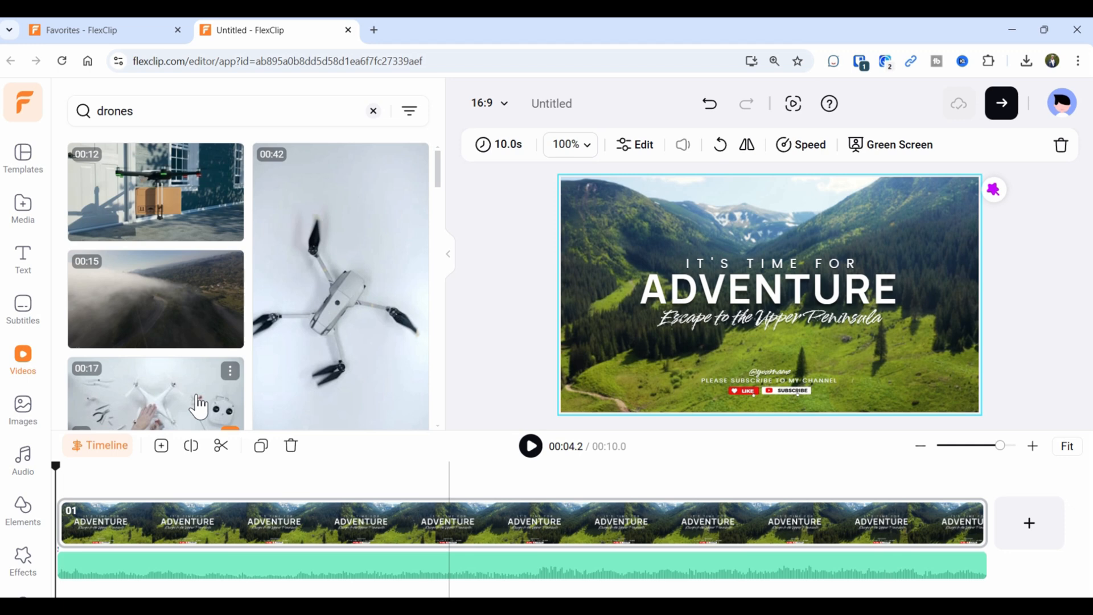
drag(296, 336, 92, 514)
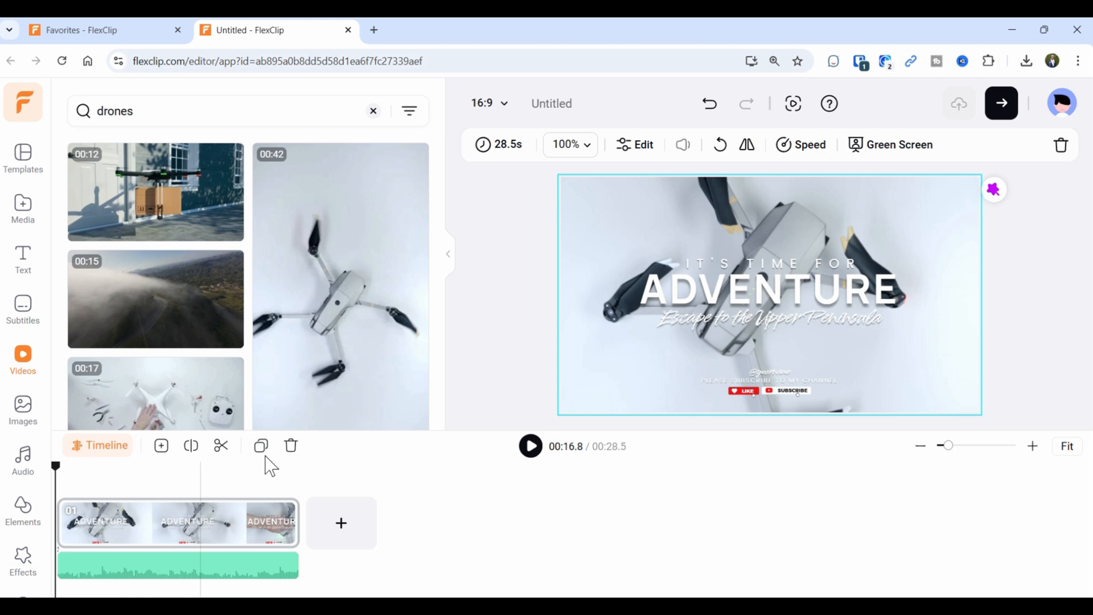
click(528, 455)
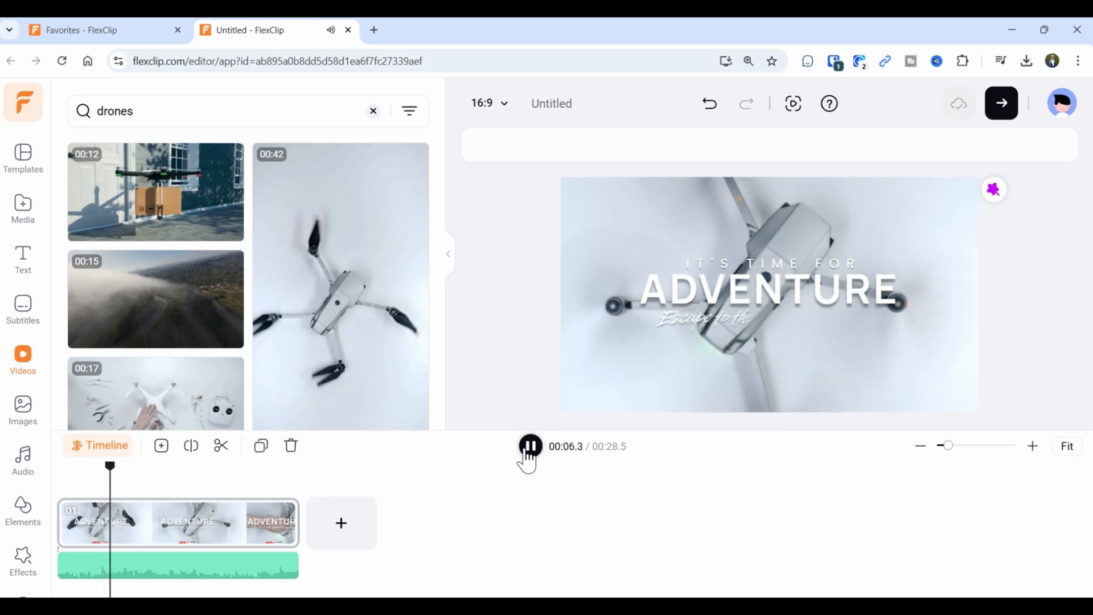
click(529, 458)
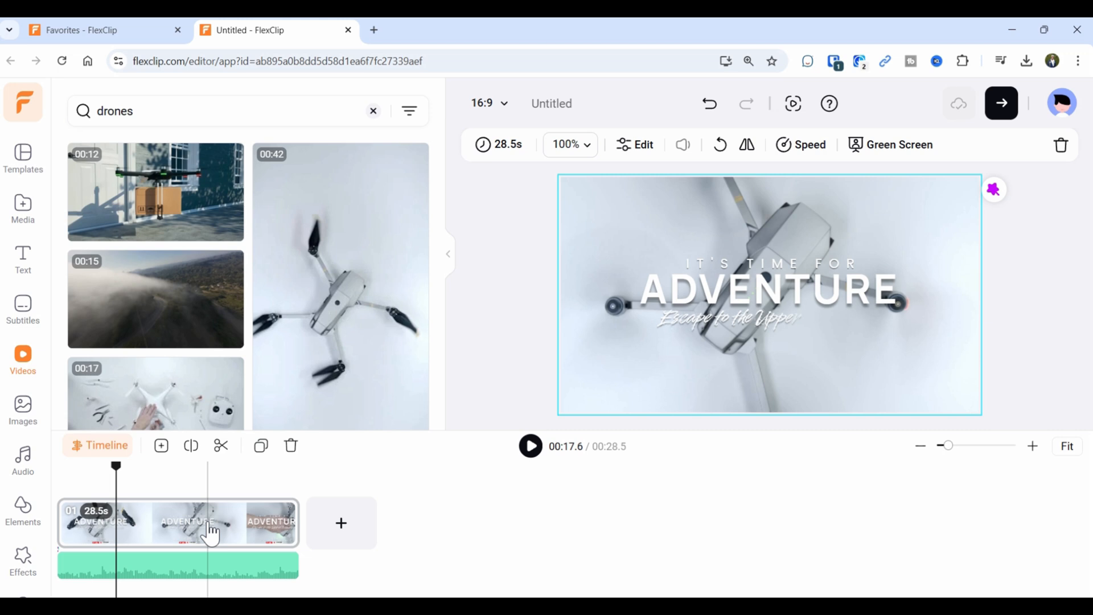
click(714, 113)
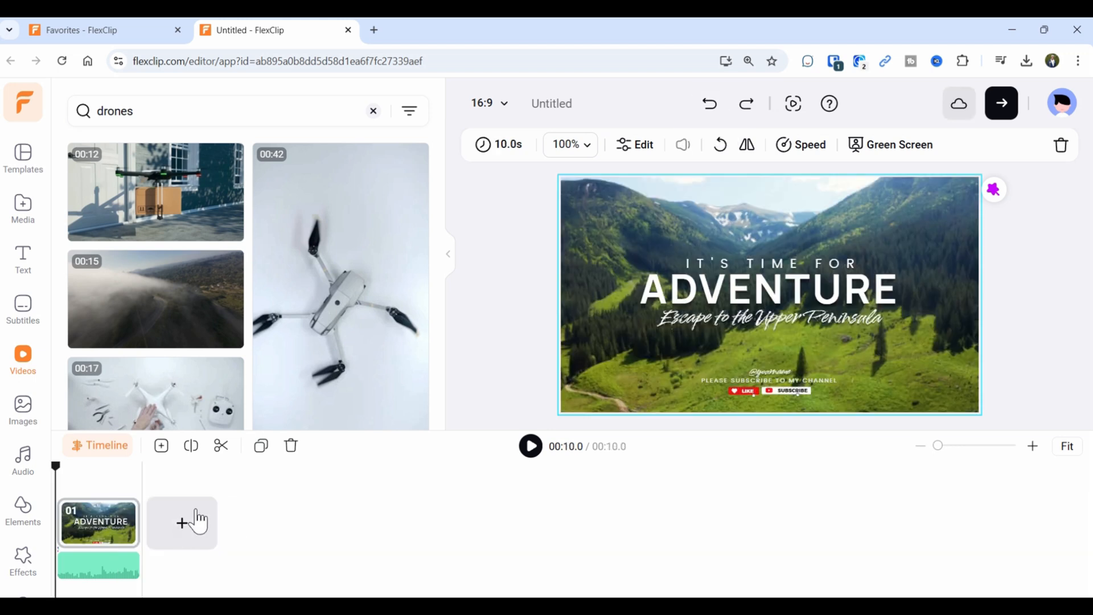
Add the 00:45 drone clip as an overlay, shrink it into the upper right, and preview it.
mouse_move(114, 197)
scroll(114, 197, down, 10)
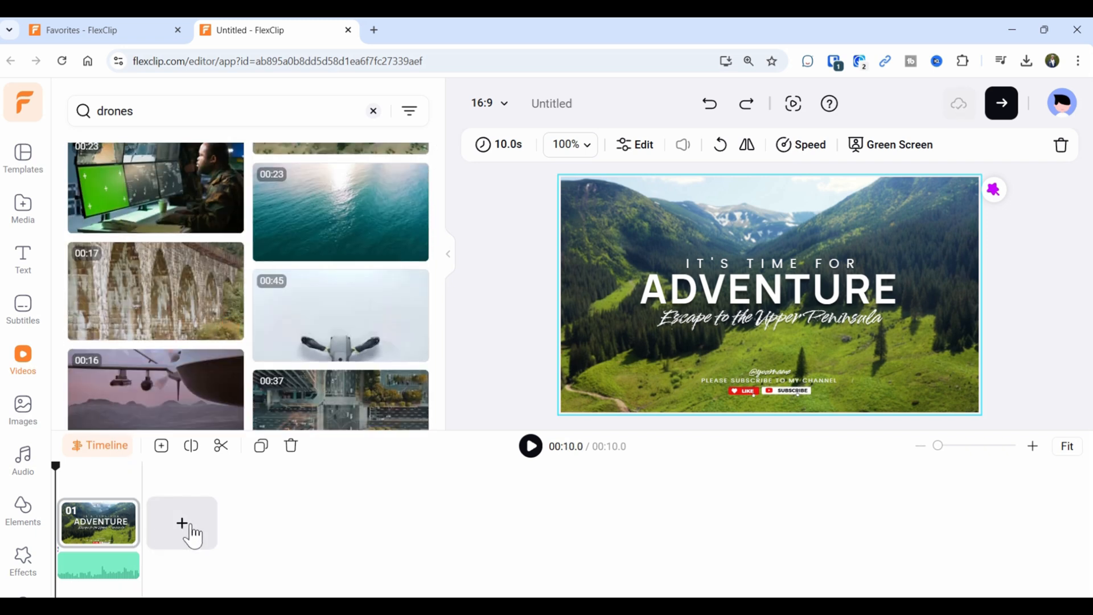
scroll(368, 348, up, 2)
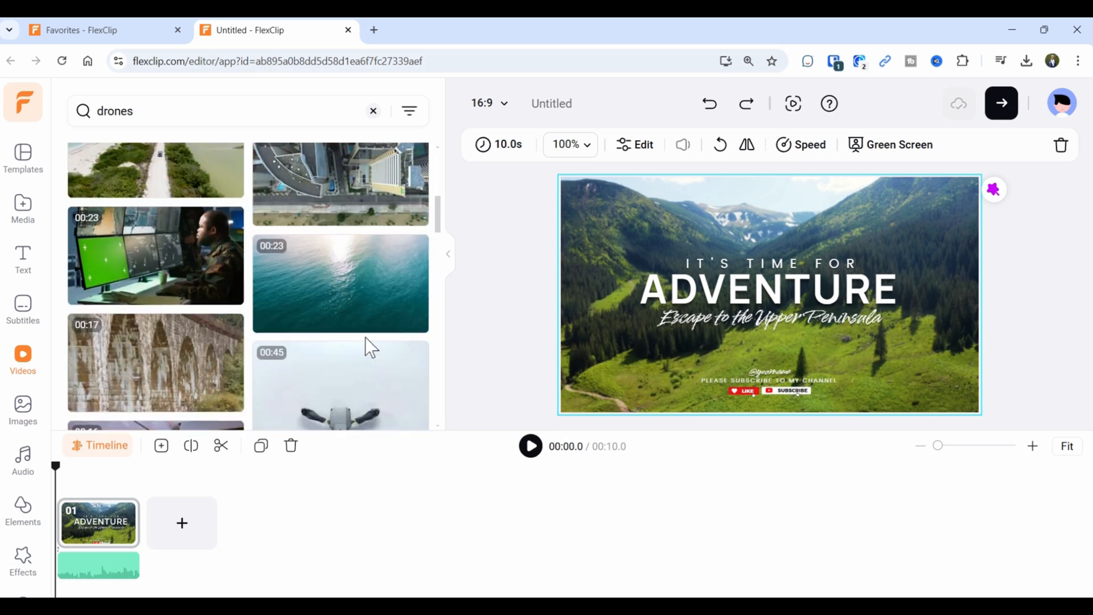
scroll(370, 346, down, 2)
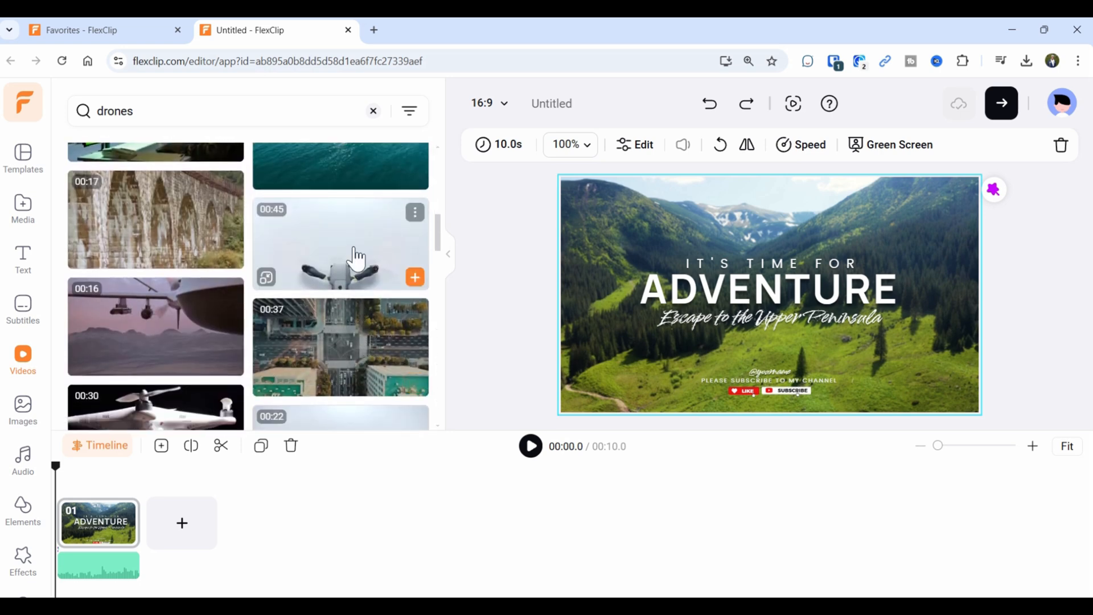
click(267, 279)
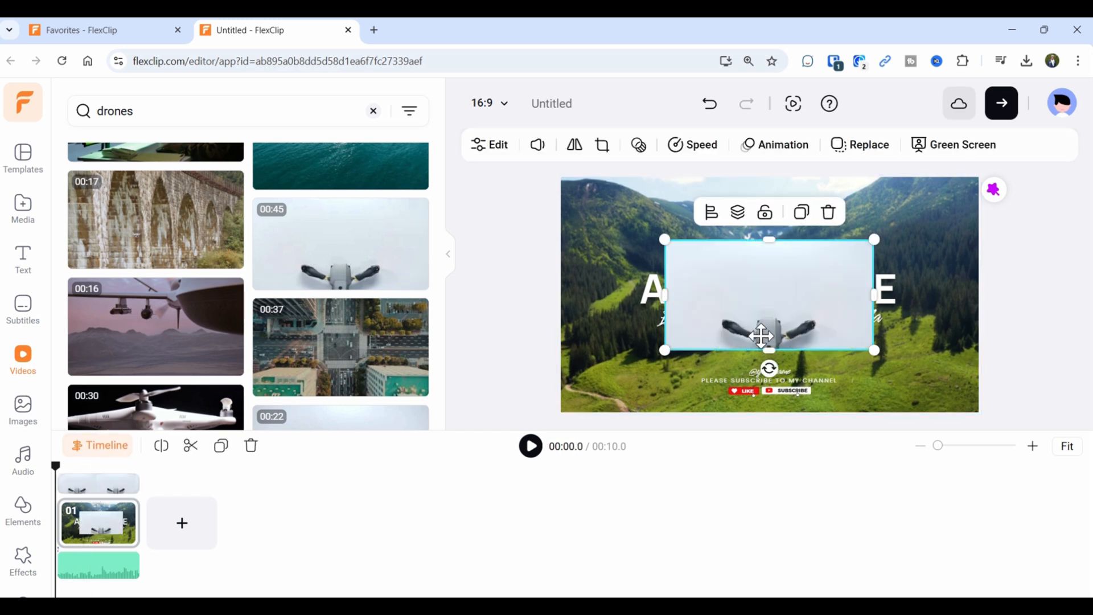
drag(761, 322, 869, 360)
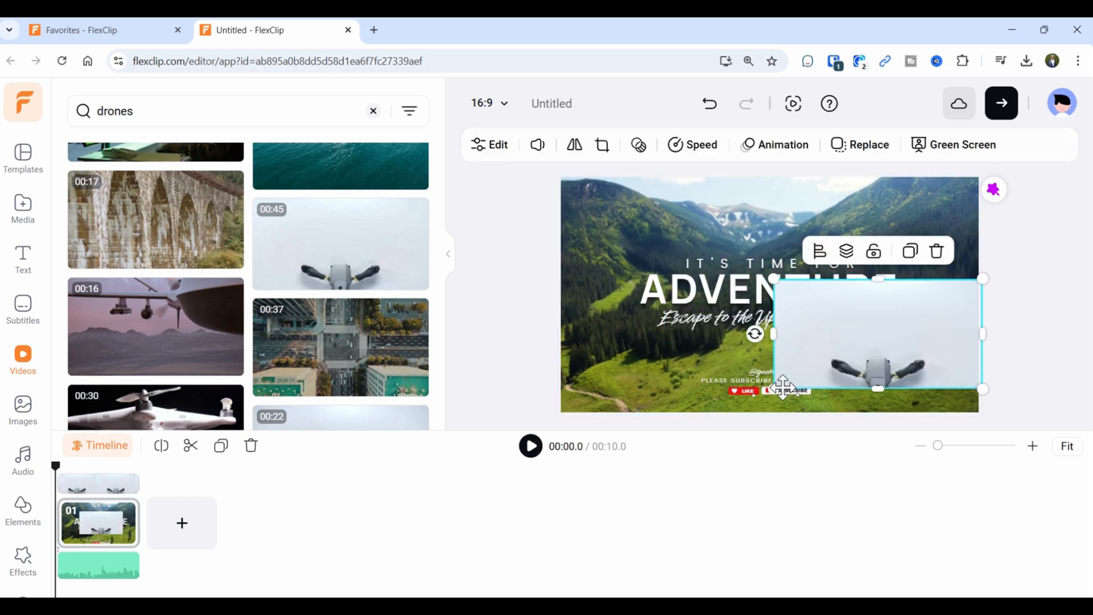
drag(771, 389, 934, 222)
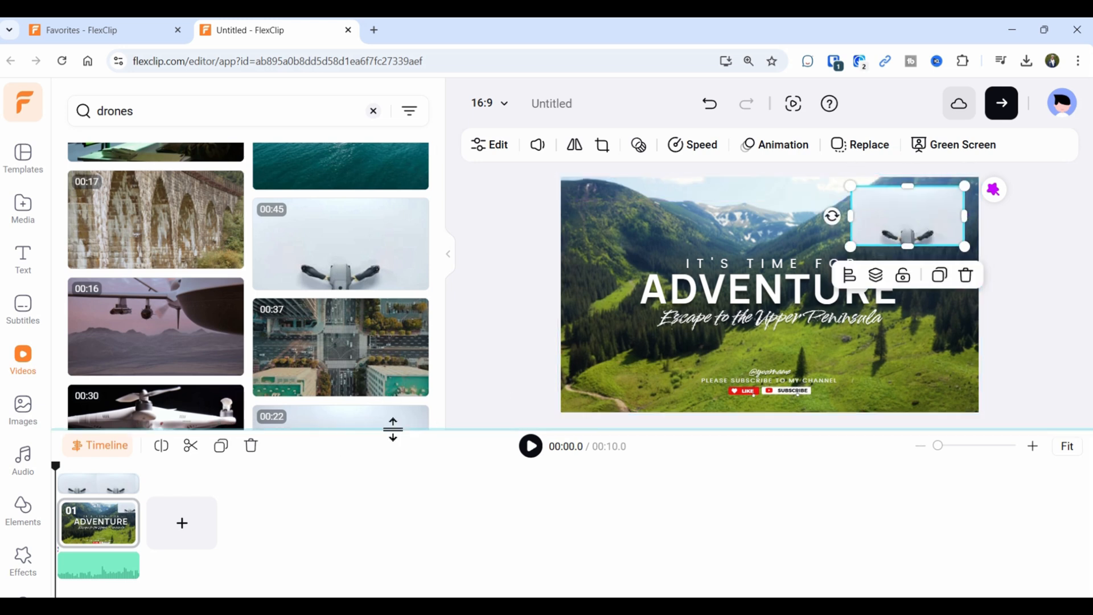
click(532, 449)
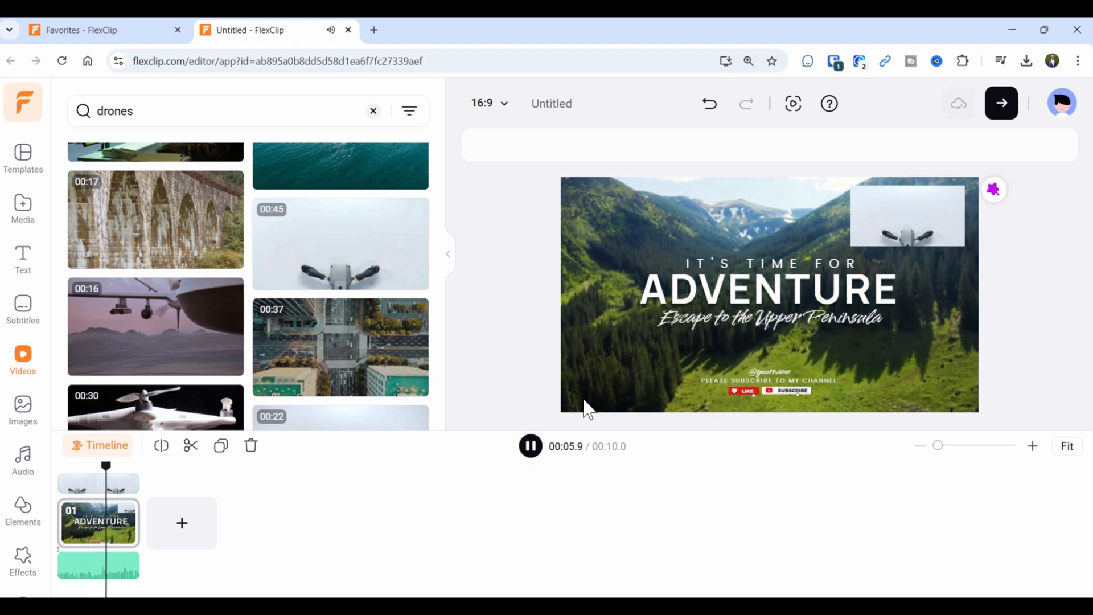
click(530, 446)
Undo the overlay edits and insertion so only the ADVENTURE title remains over the valley.
drag(116, 465, 98, 465)
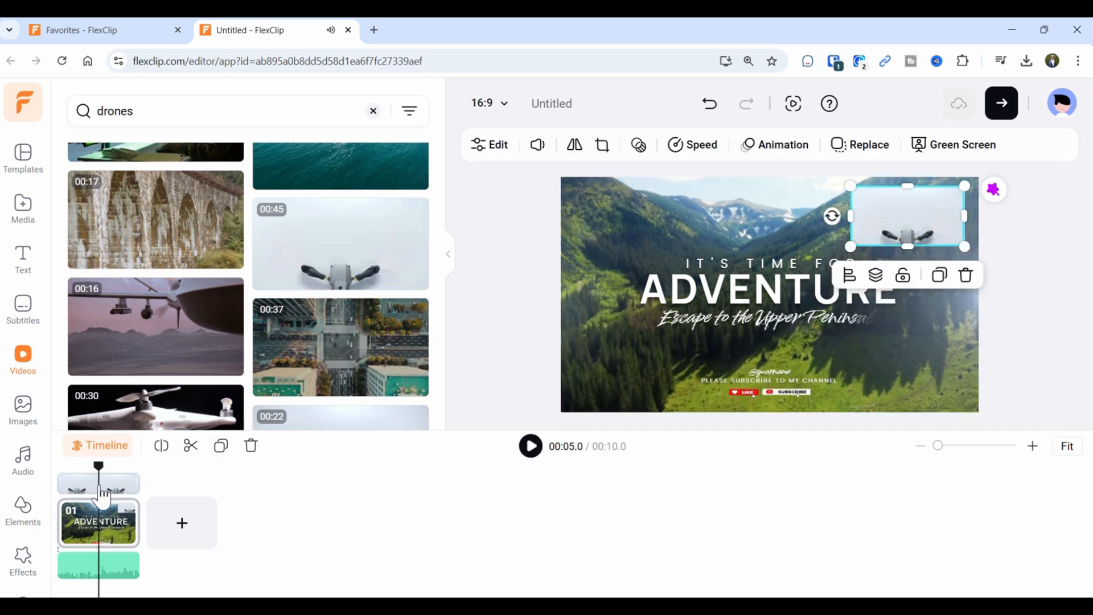
click(718, 113)
click(718, 113)
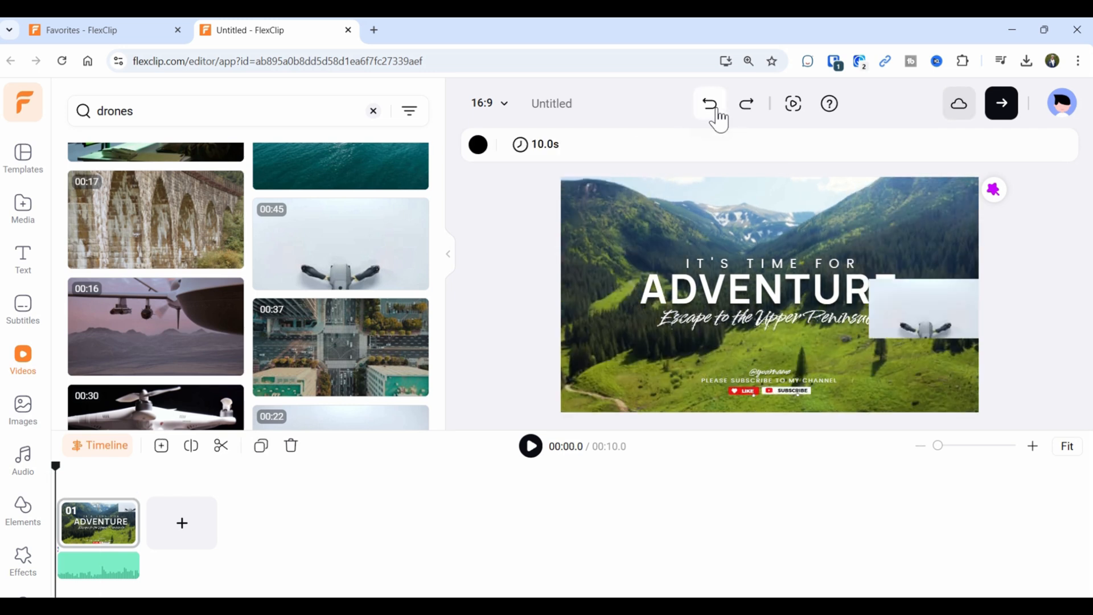
click(719, 113)
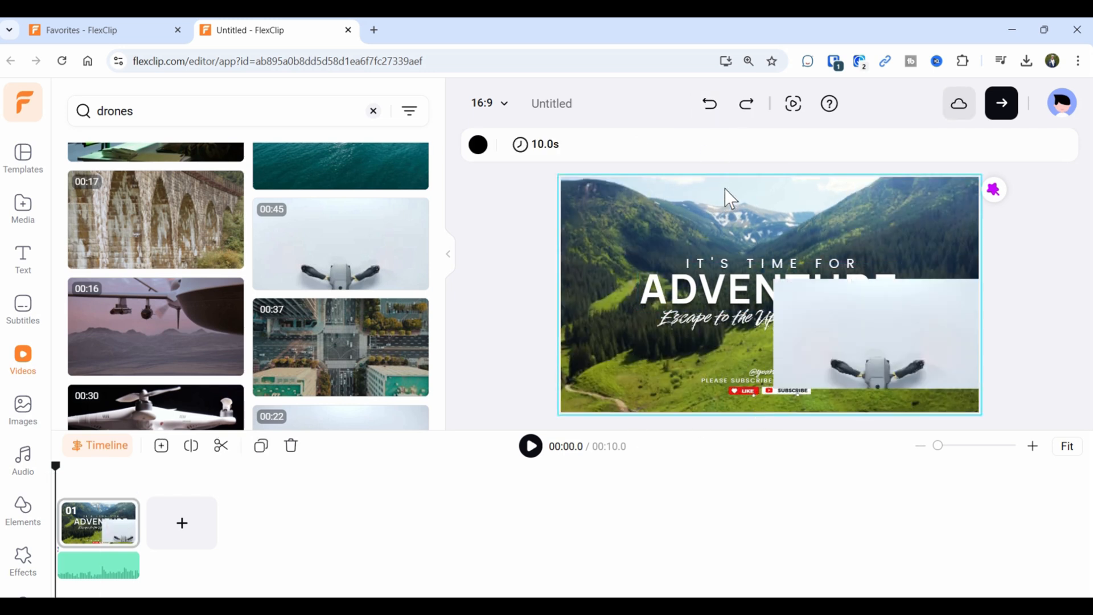
click(710, 105)
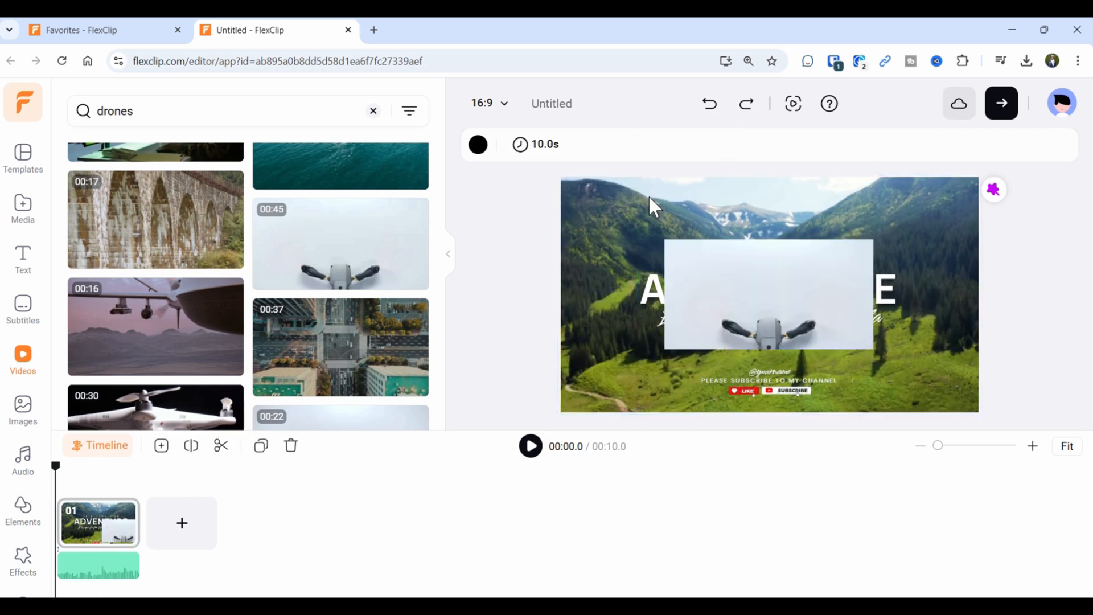
click(716, 106)
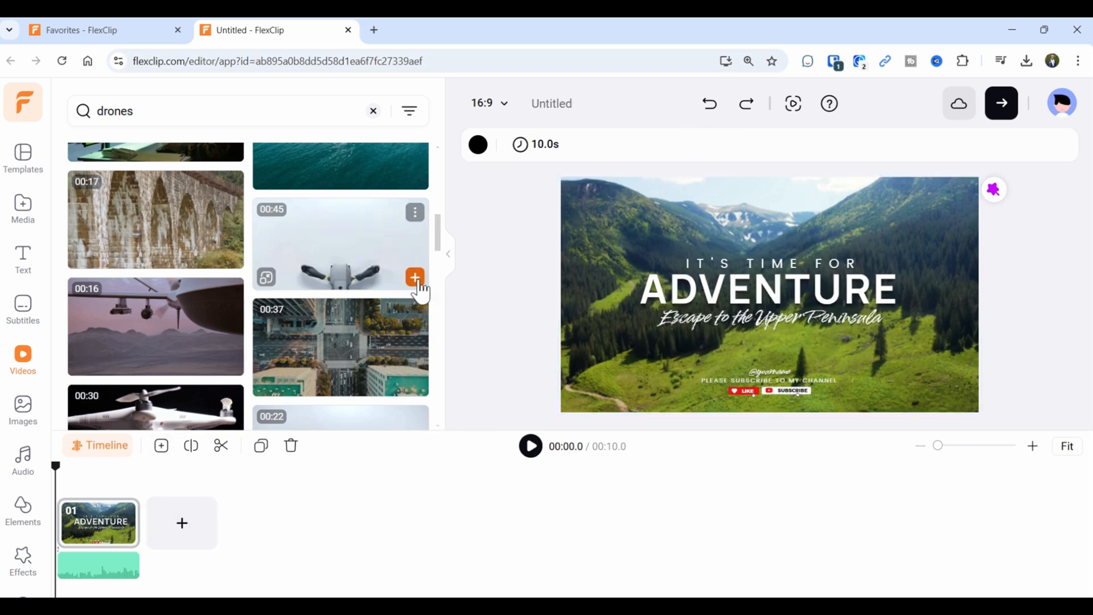
Add the 00:45 drone clip as scene 02 and play the 54.8-second timeline from the intro.
click(418, 280)
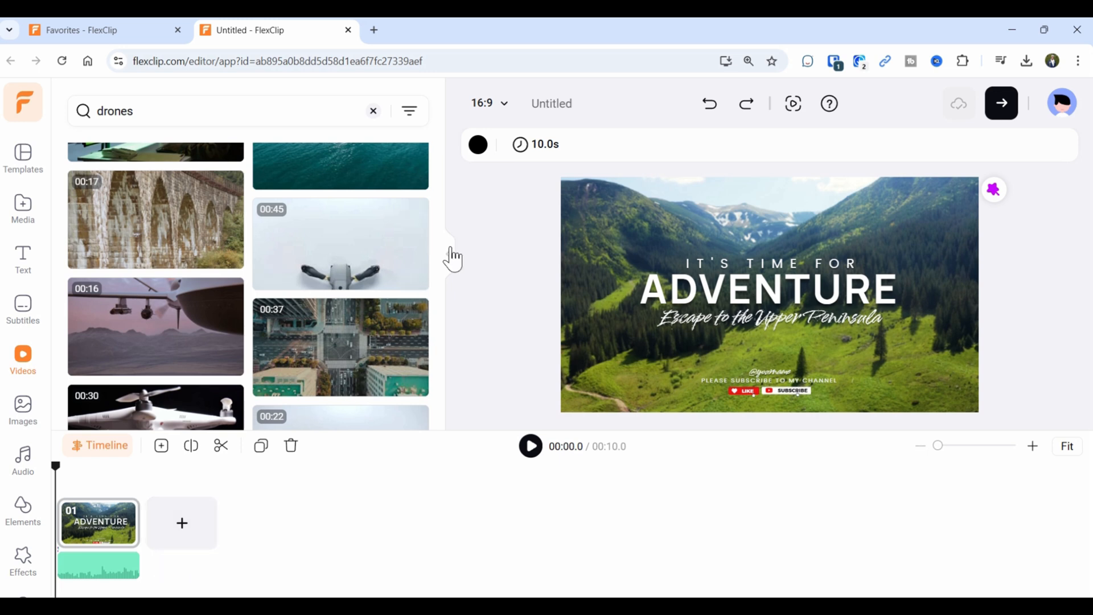
click(417, 280)
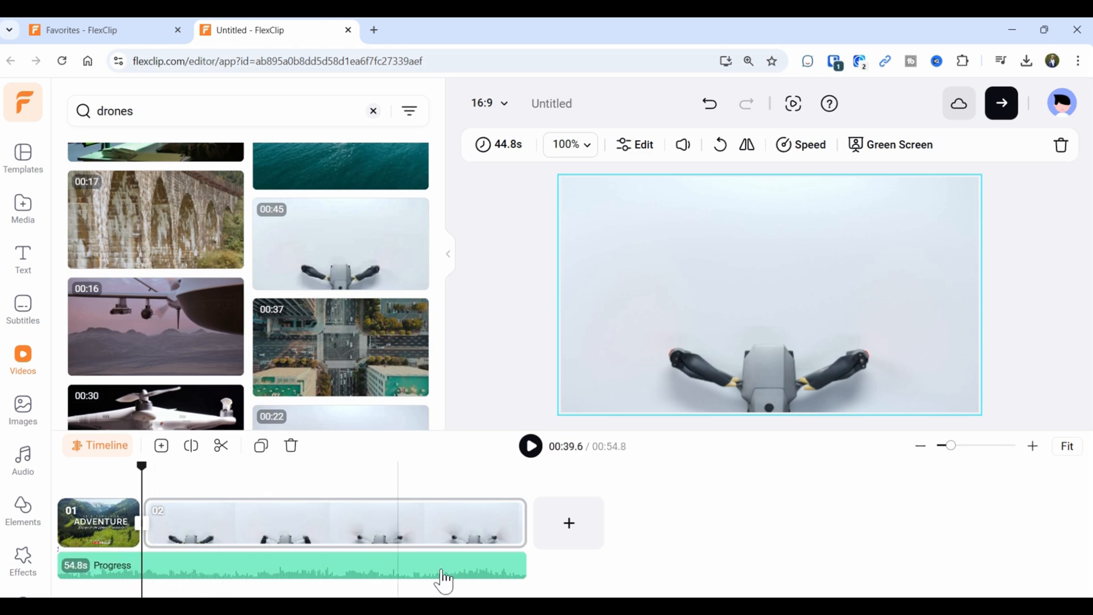
drag(142, 466, 116, 477)
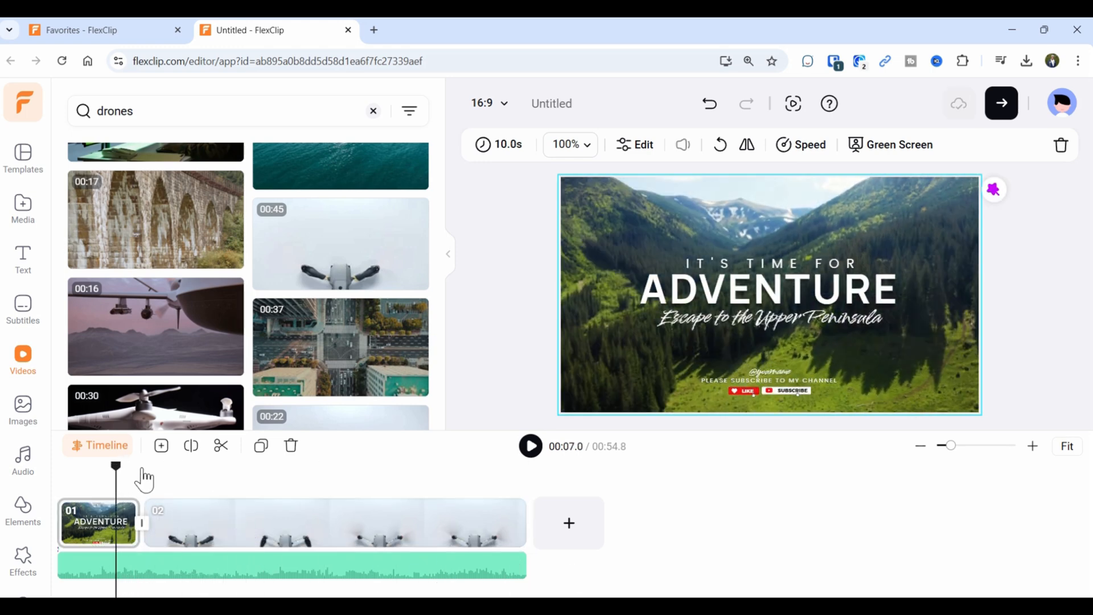
click(531, 447)
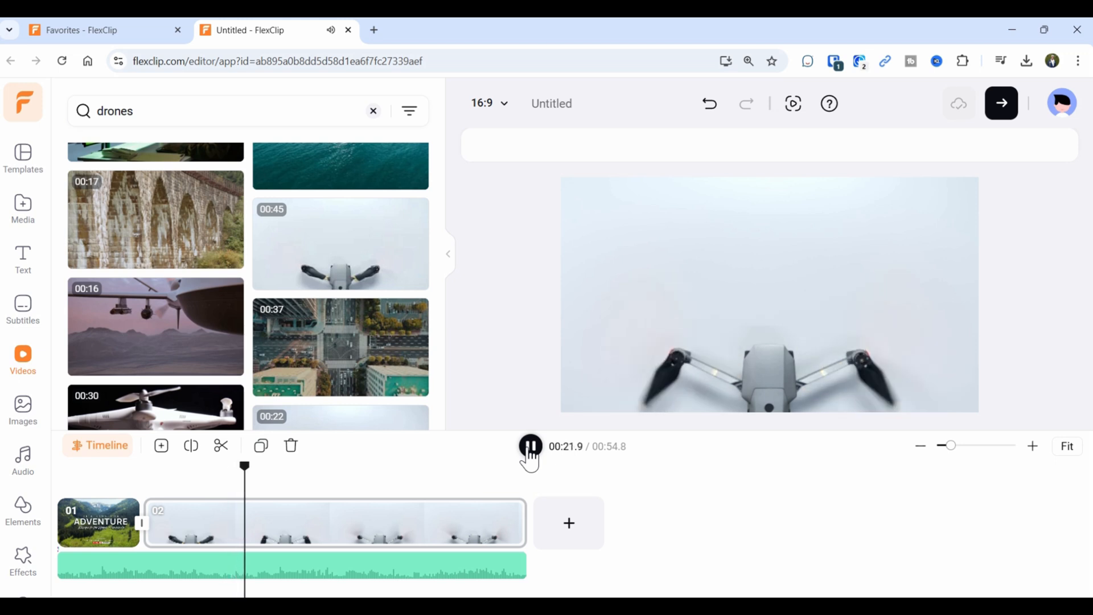
click(370, 532)
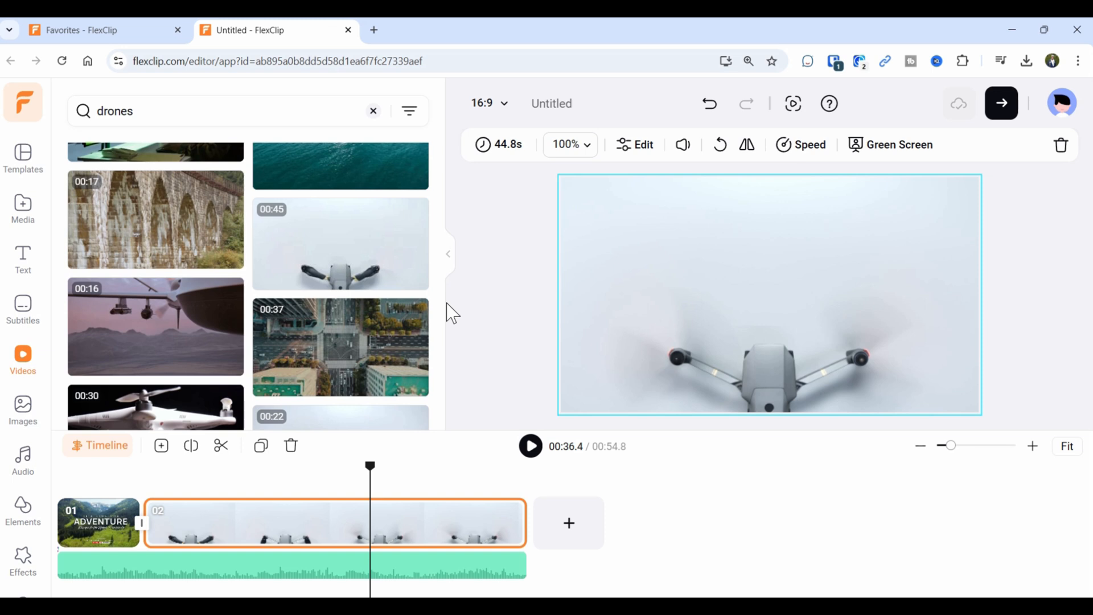
Try 4x speed on the drone scene, then undo both the speed change and the scene.
click(802, 144)
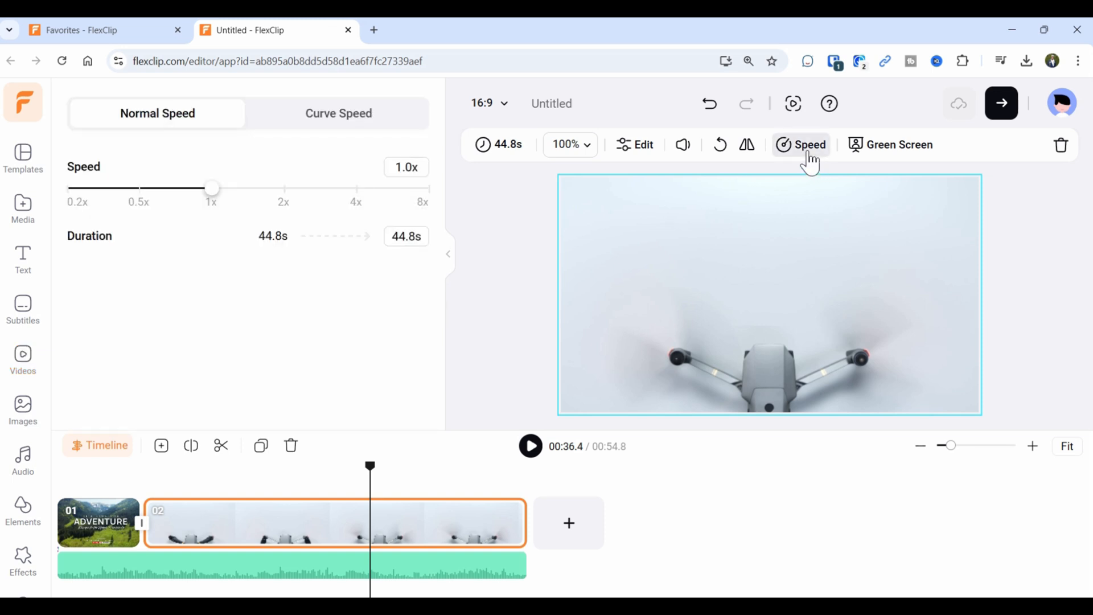
drag(229, 200, 358, 203)
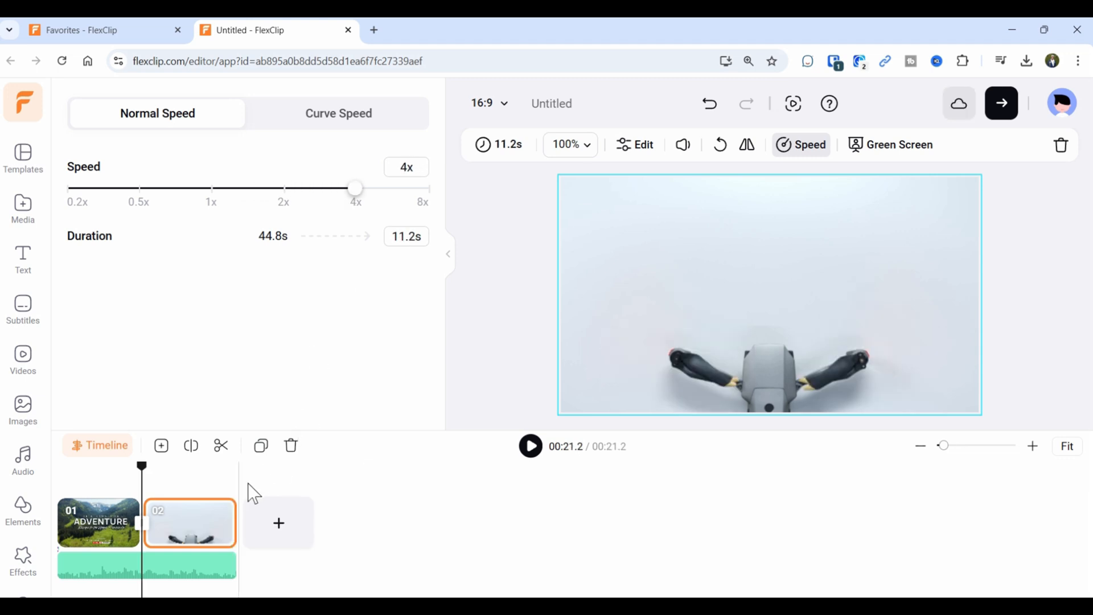
click(534, 450)
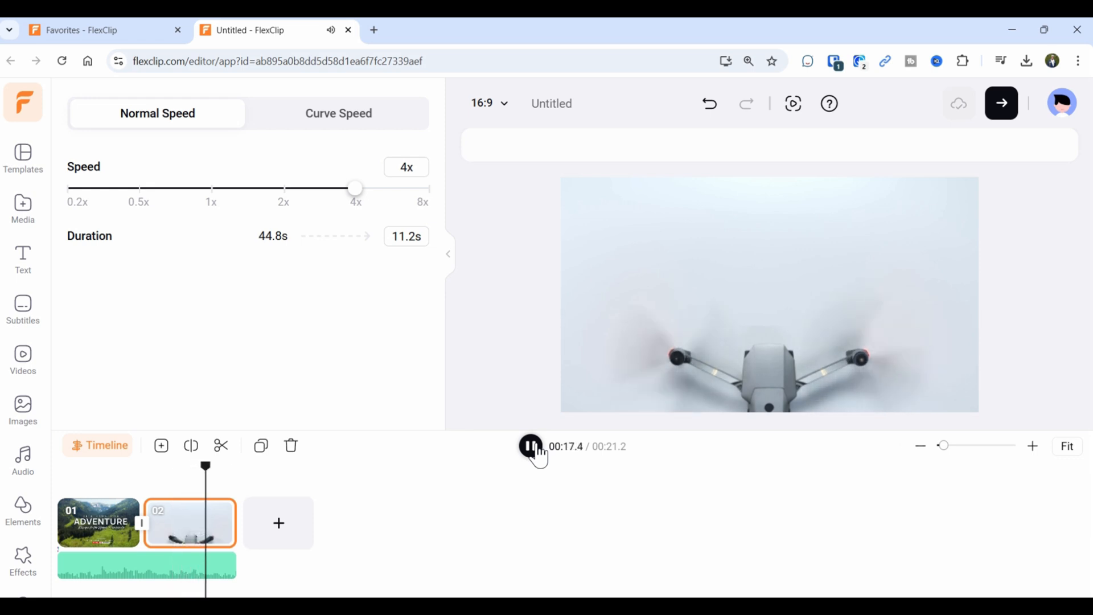
click(534, 449)
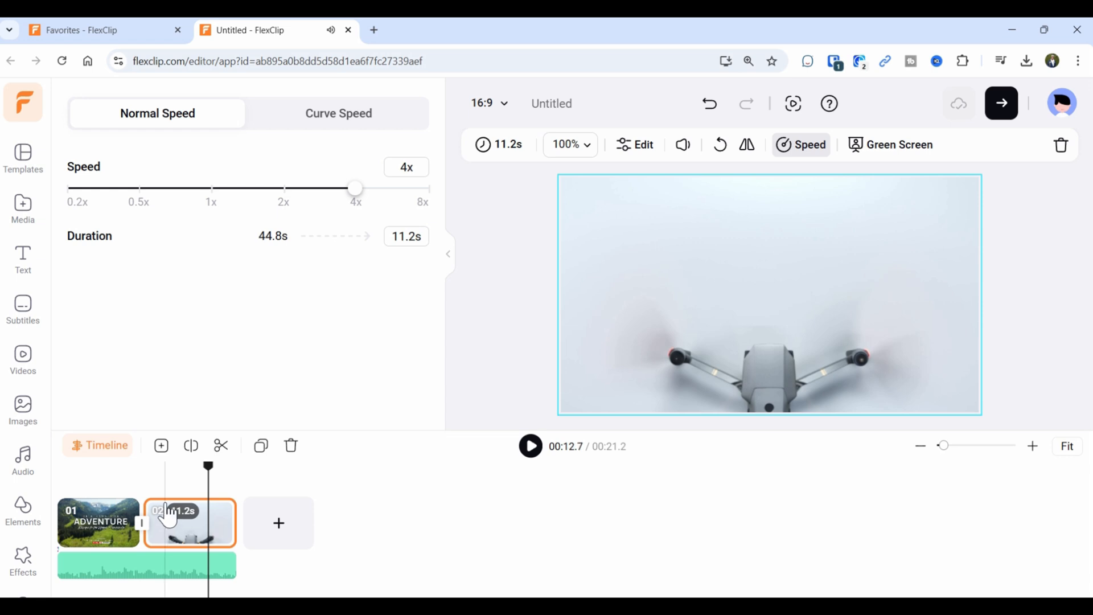
click(709, 104)
click(708, 105)
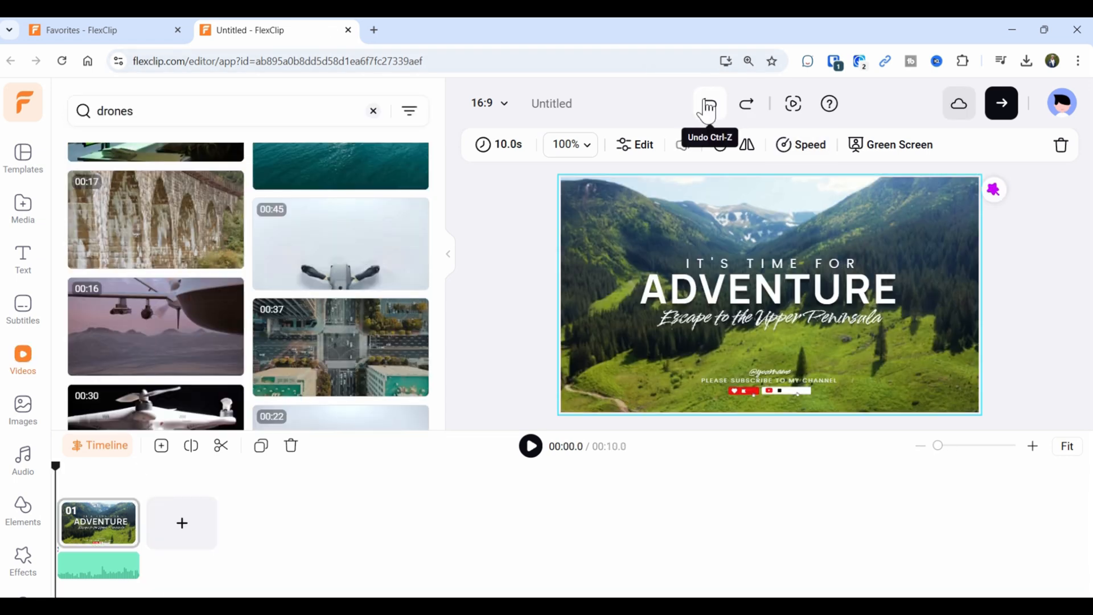
Browse the stock Images library, then switch to the Audio library.
click(23, 423)
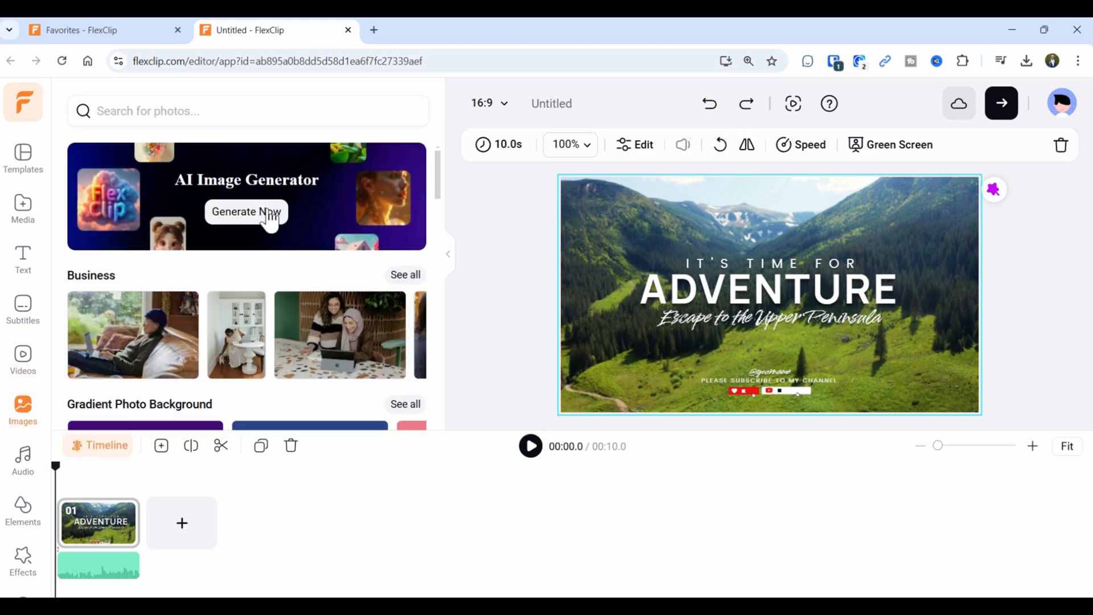
scroll(176, 370, down, 1)
scroll(176, 371, up, 1)
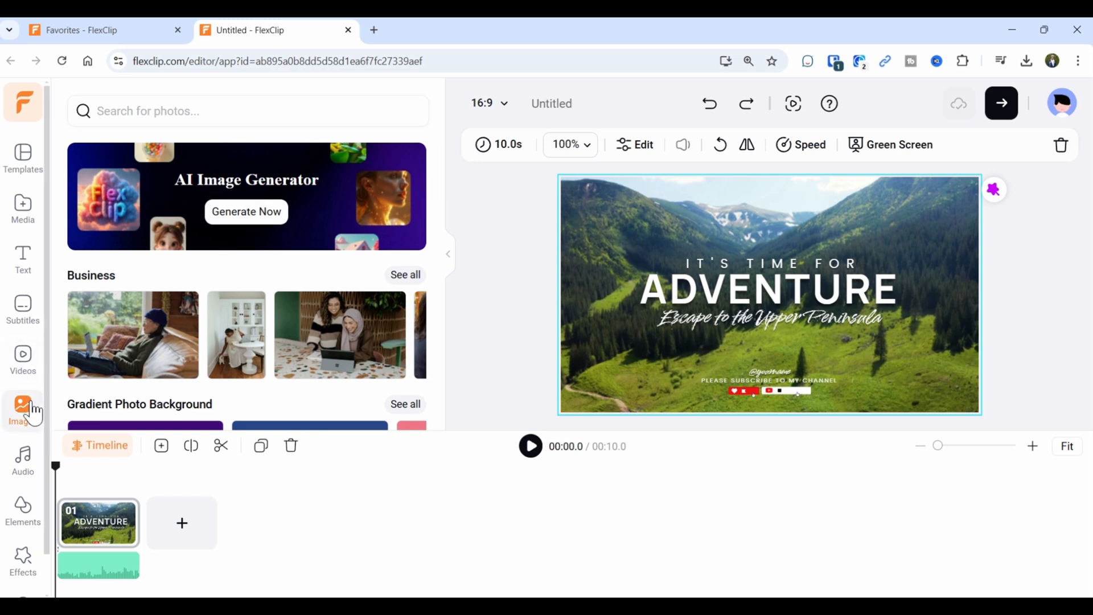
click(26, 462)
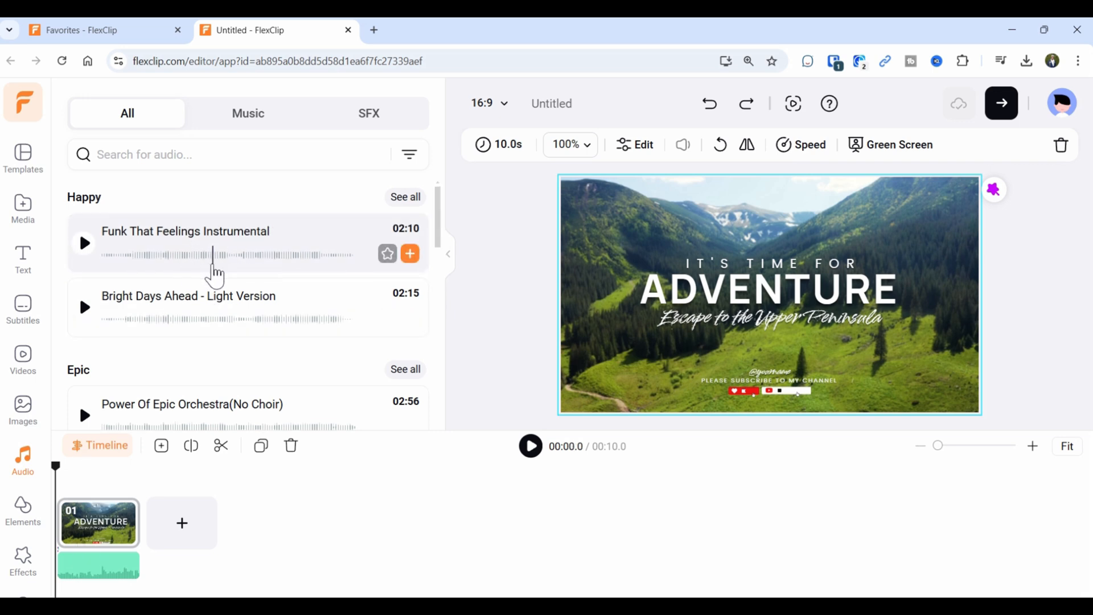
Add Sunny Morning (Instrumental) as an extra music track under the intro and play it back.
scroll(215, 276, down, 5)
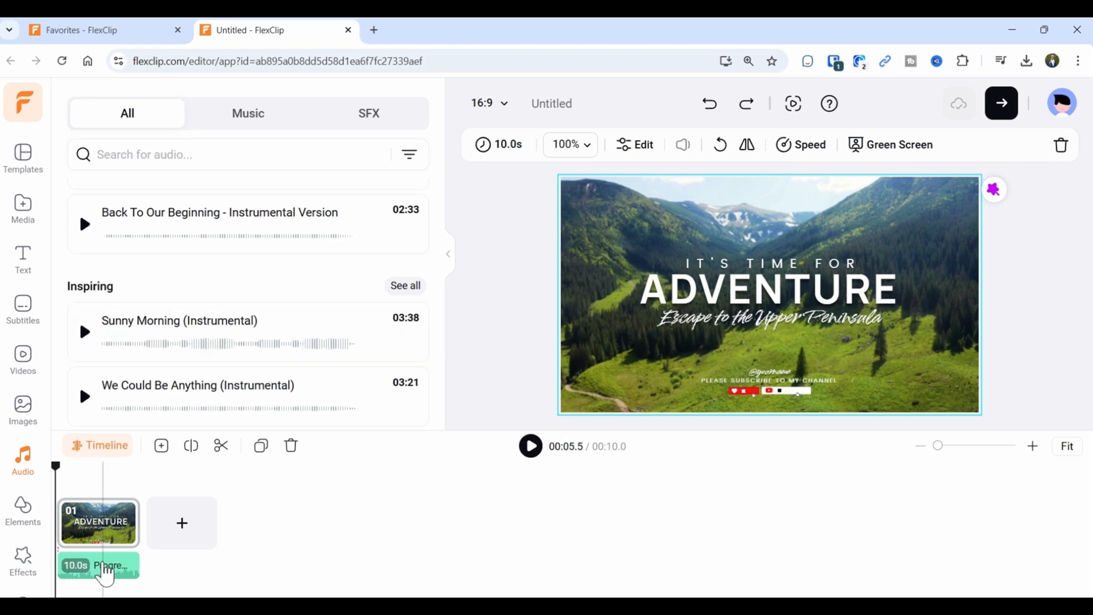
drag(202, 317, 105, 557)
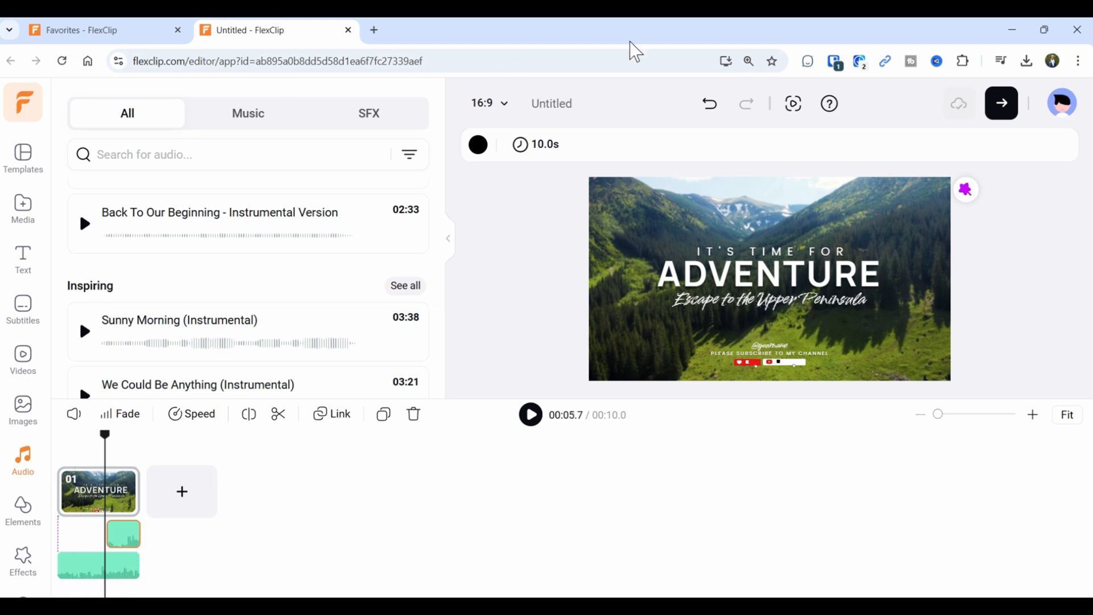
click(708, 111)
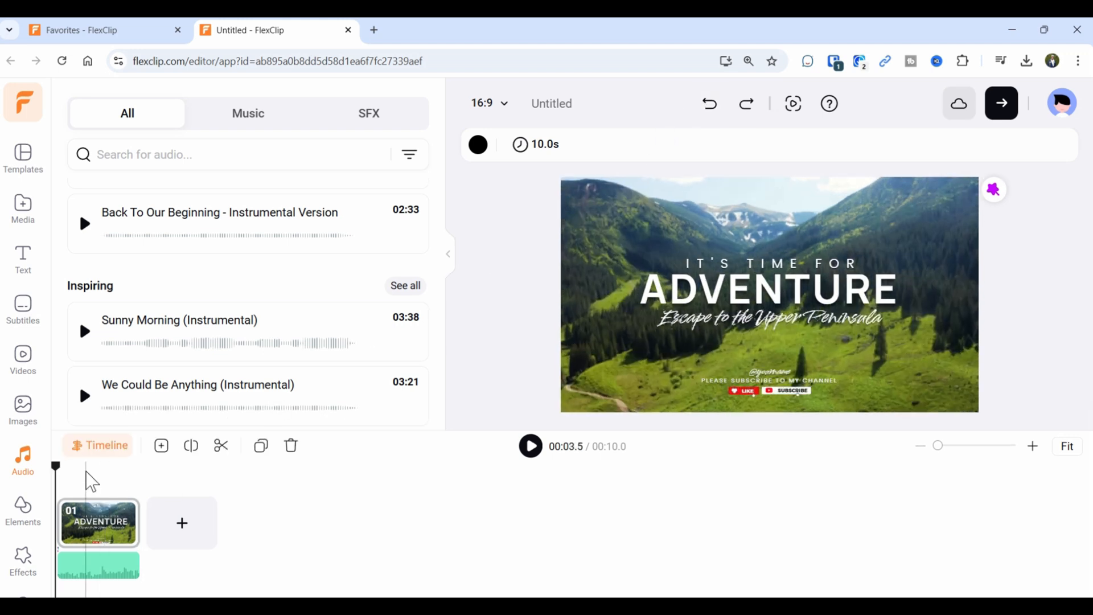
mouse_move(363, 357)
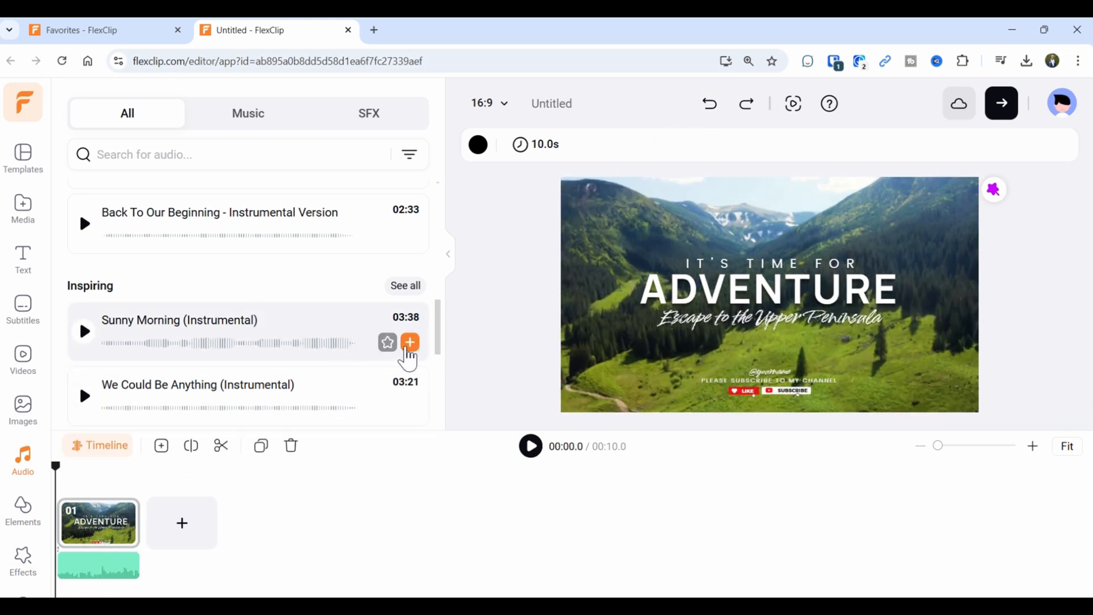
click(409, 343)
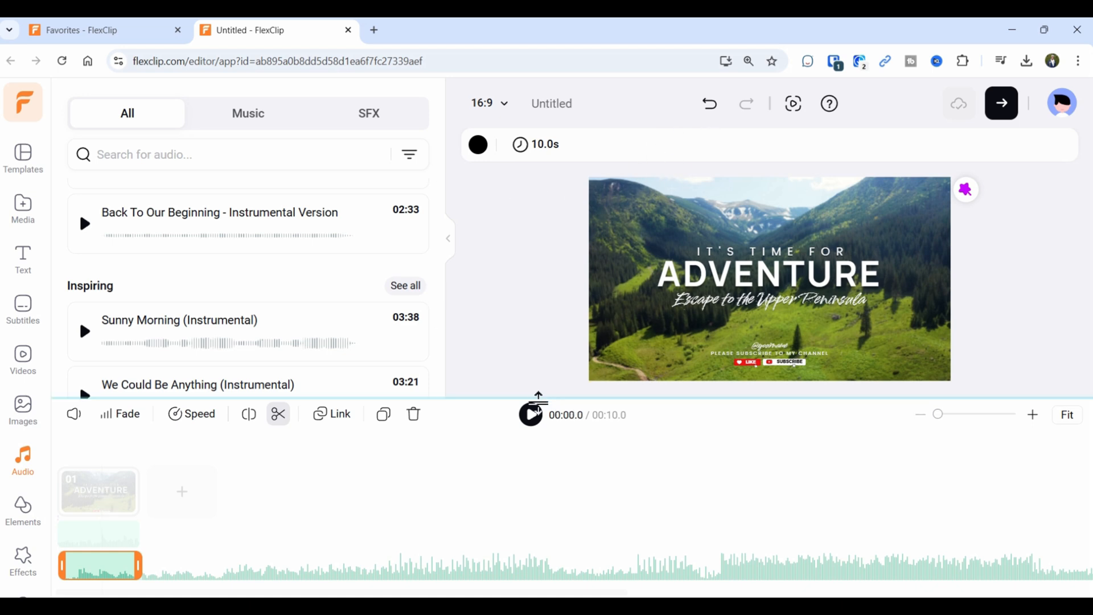
click(531, 415)
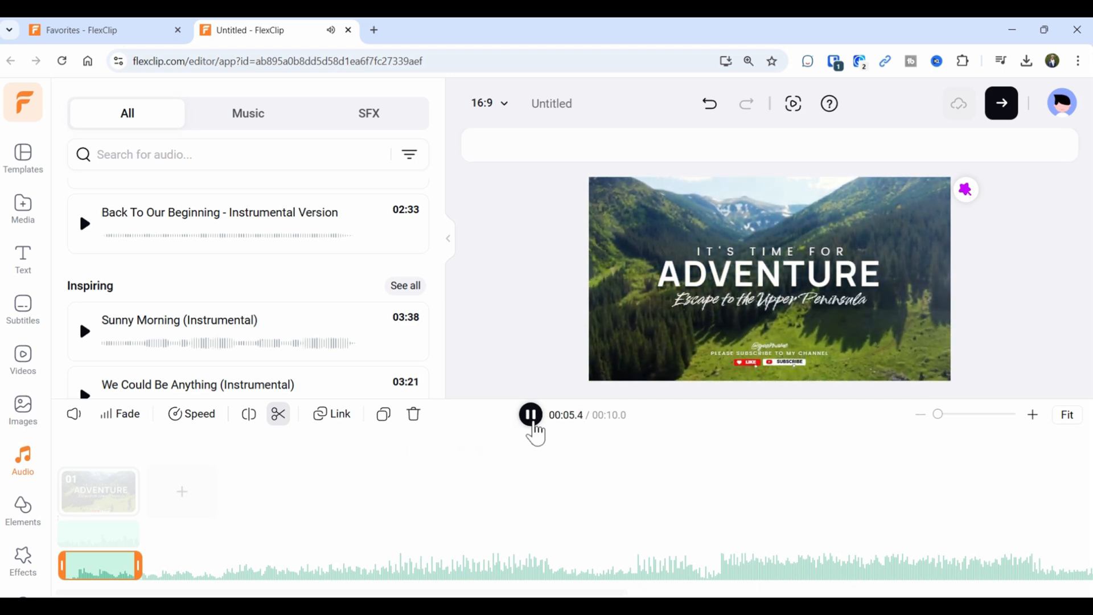
click(80, 538)
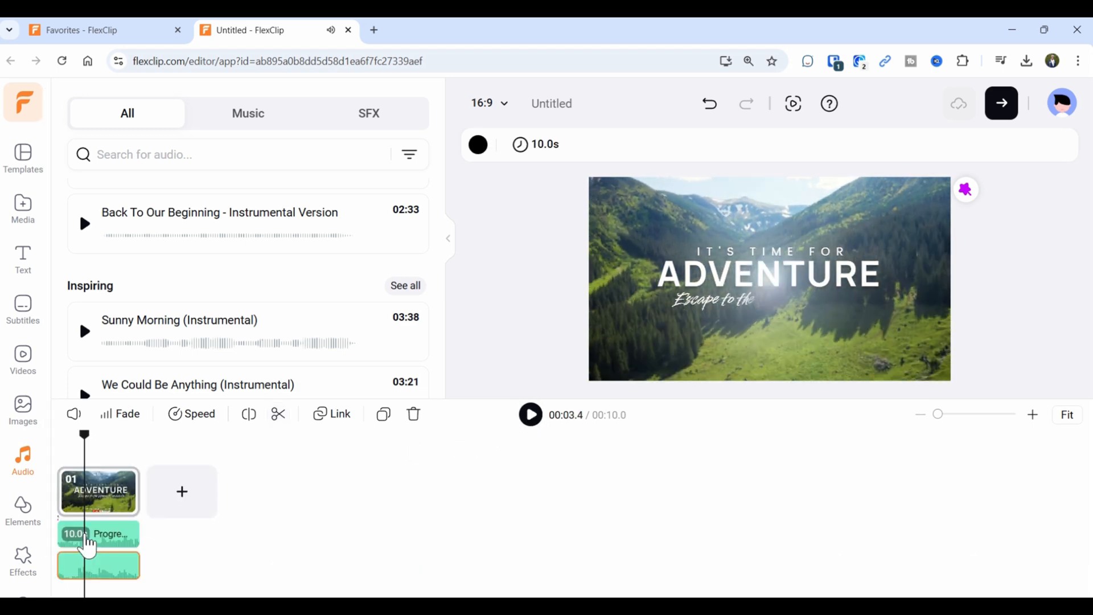
click(105, 533)
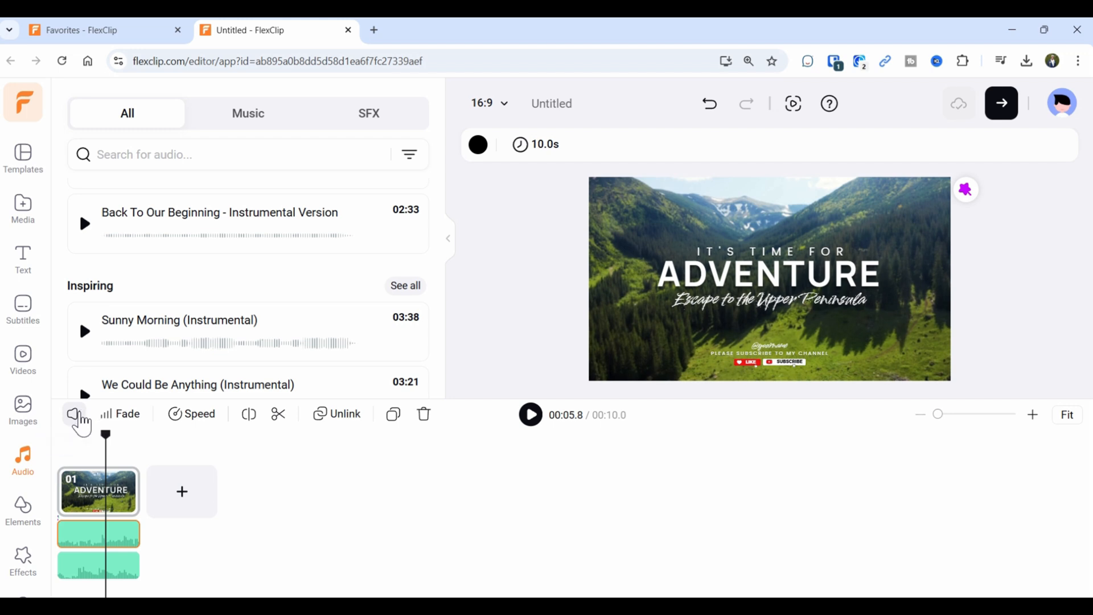
Mute the added track to volume 0 and preview, then undo the mute and the Sunny Morning track.
click(79, 418)
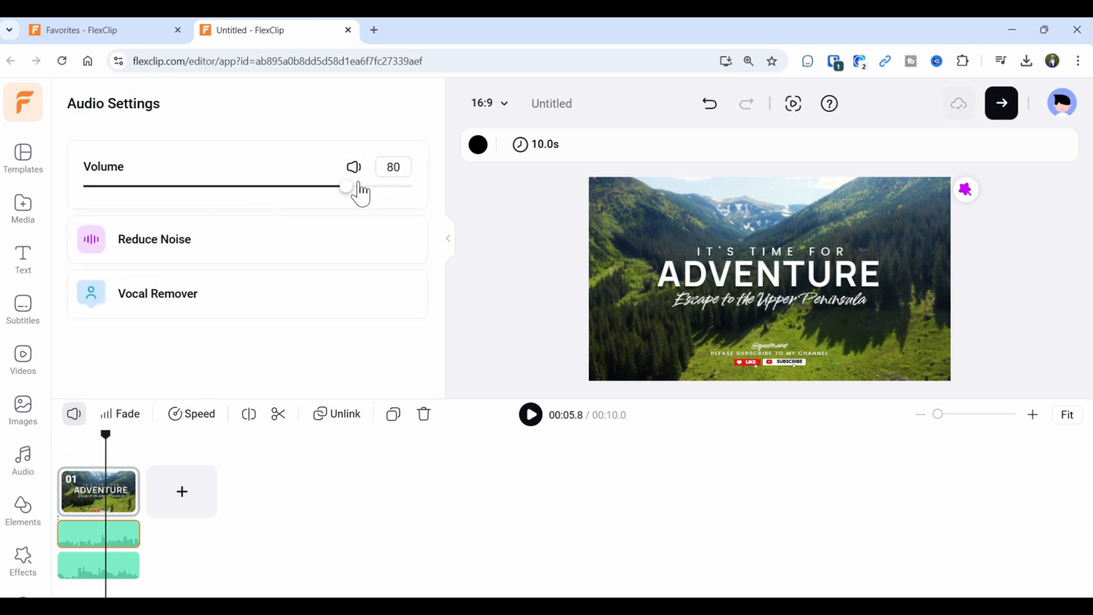
drag(346, 187, 68, 182)
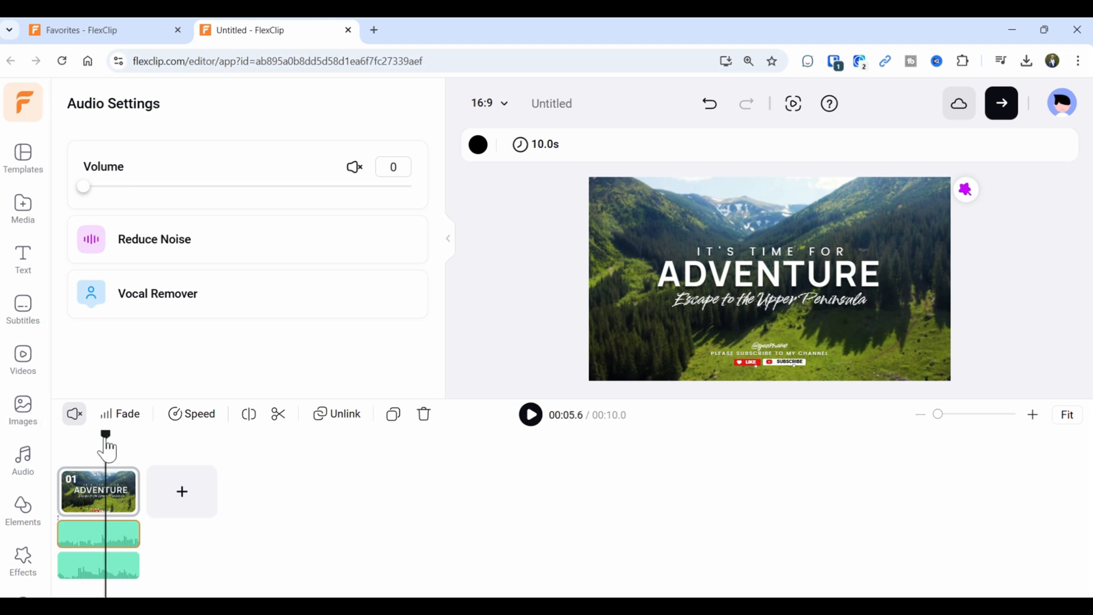
drag(107, 444, 54, 438)
click(531, 424)
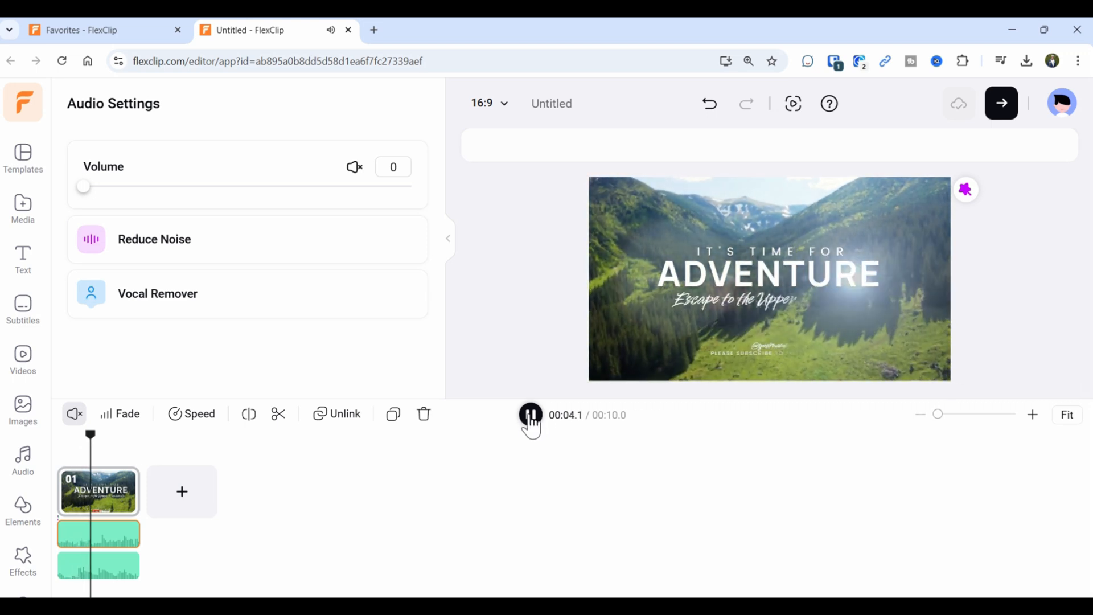
click(531, 424)
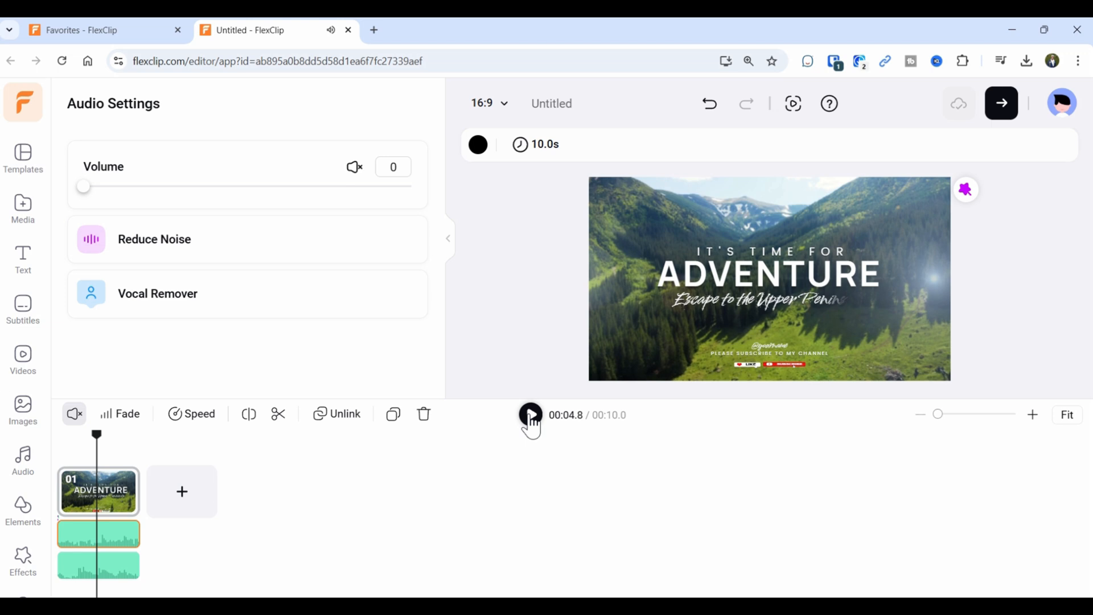
click(710, 114)
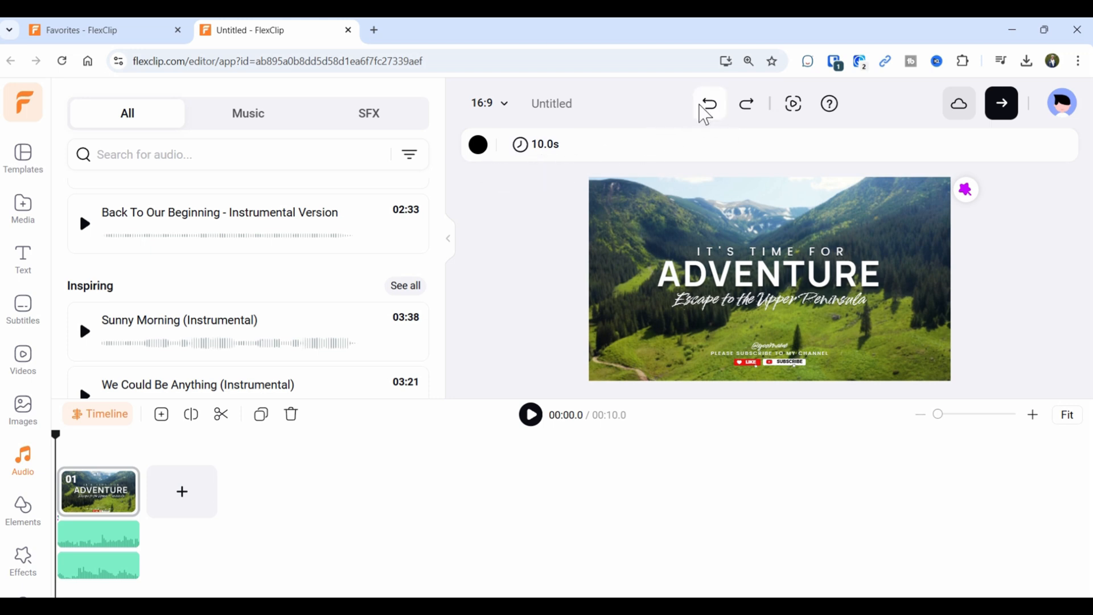
click(709, 112)
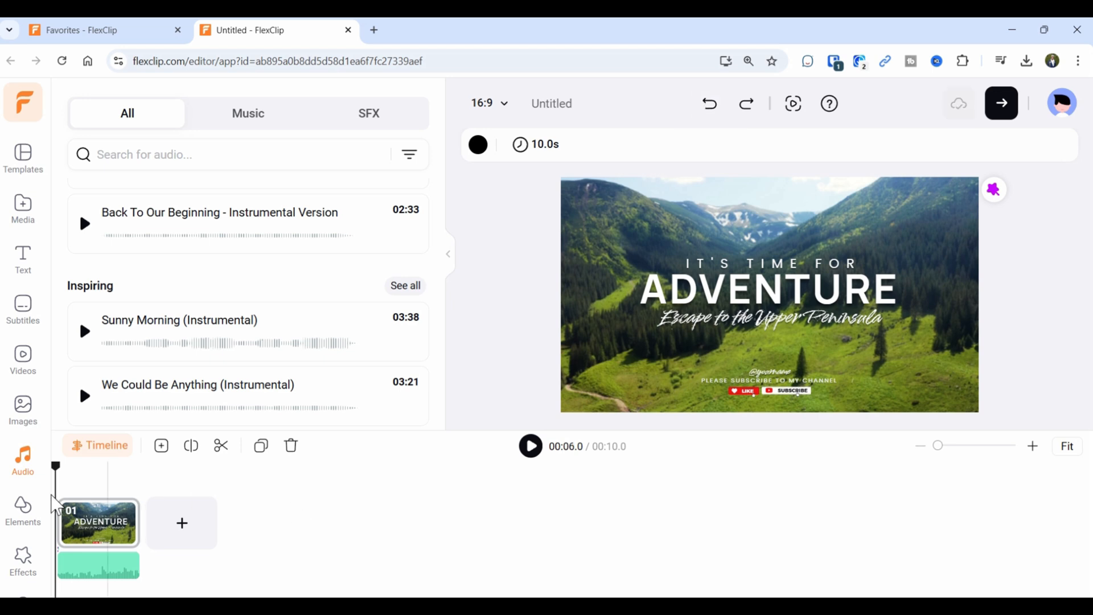
scroll(32, 498, down, 1)
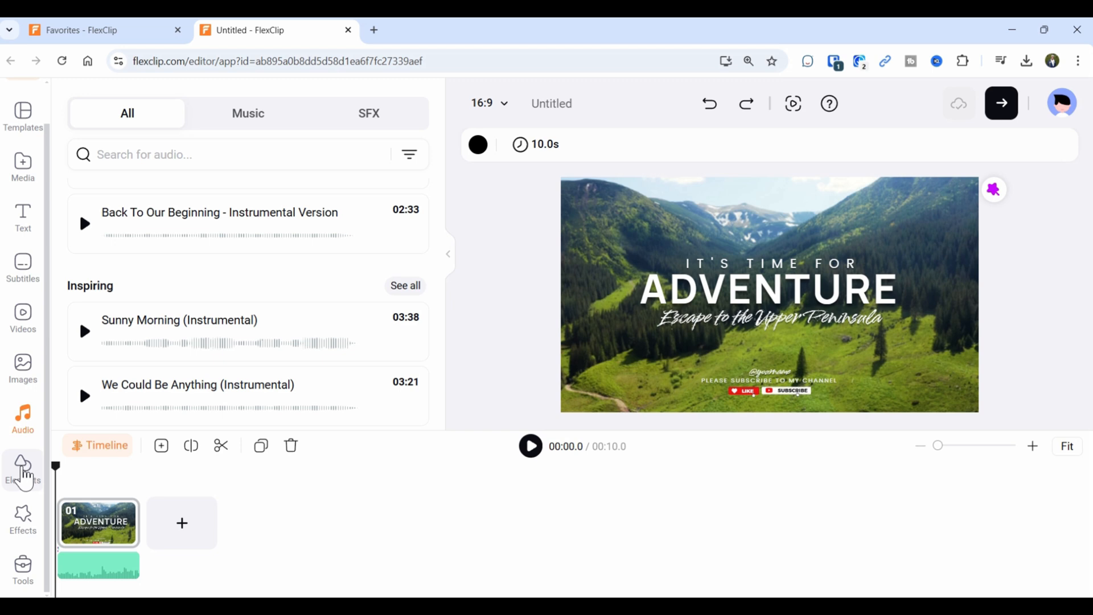
Add a green circle shape from Elements and drag it left over the ADVENTURE title.
click(23, 474)
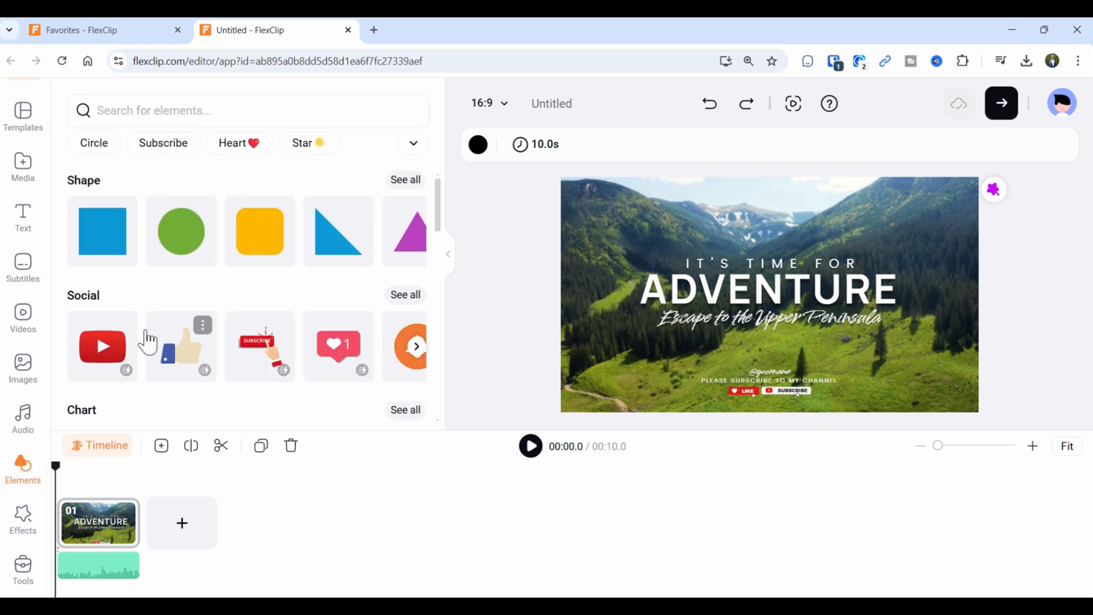
click(165, 236)
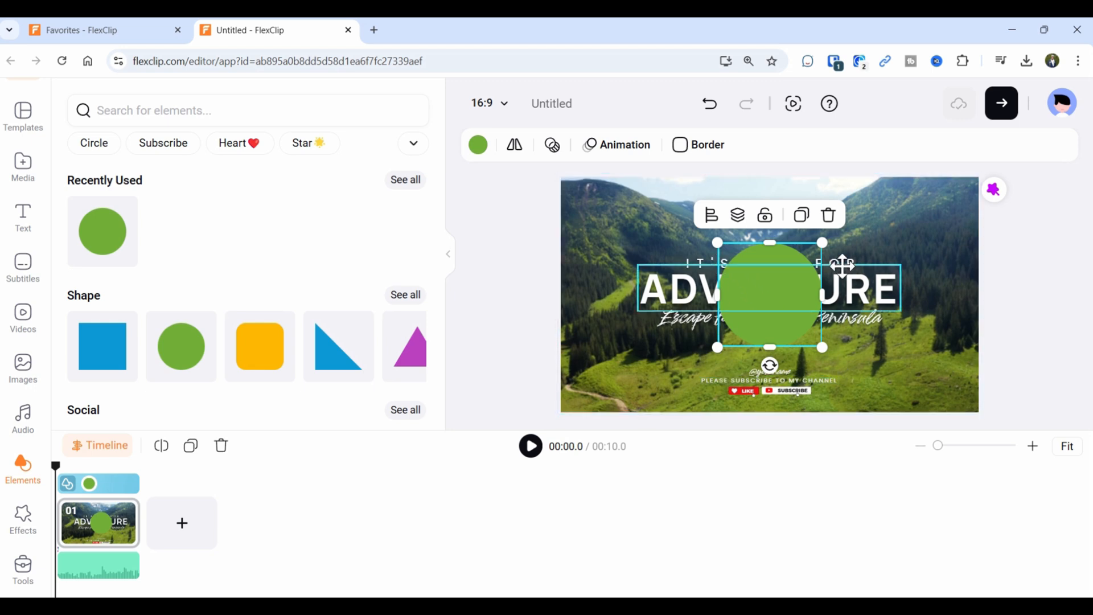
drag(749, 286, 621, 337)
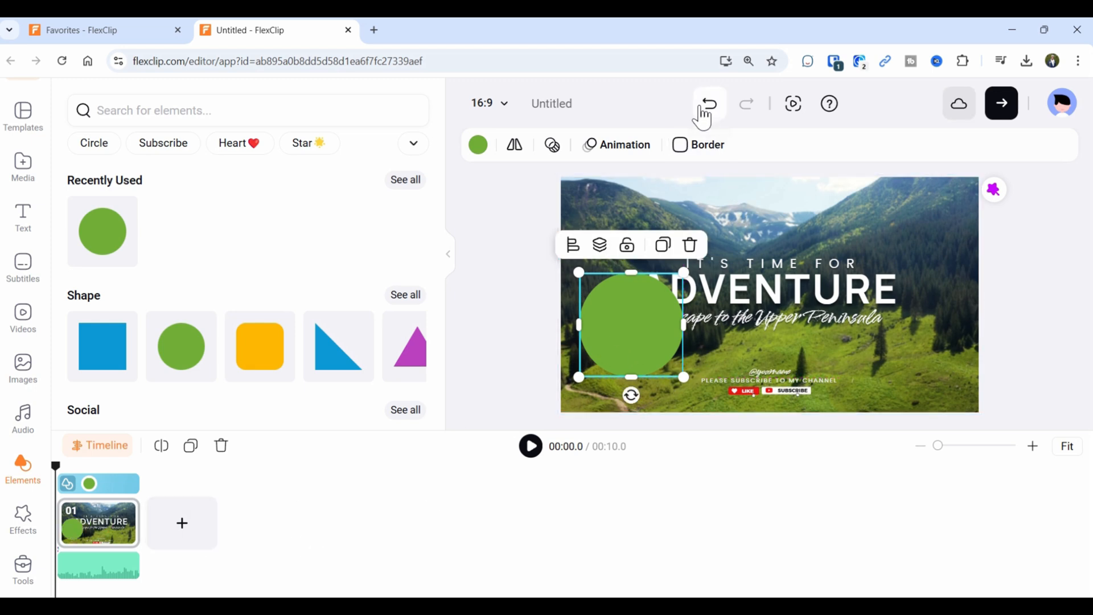
Preview the intro with the YouTube play sticker over the title, scrubbing forward and back.
scroll(218, 273, down, 4)
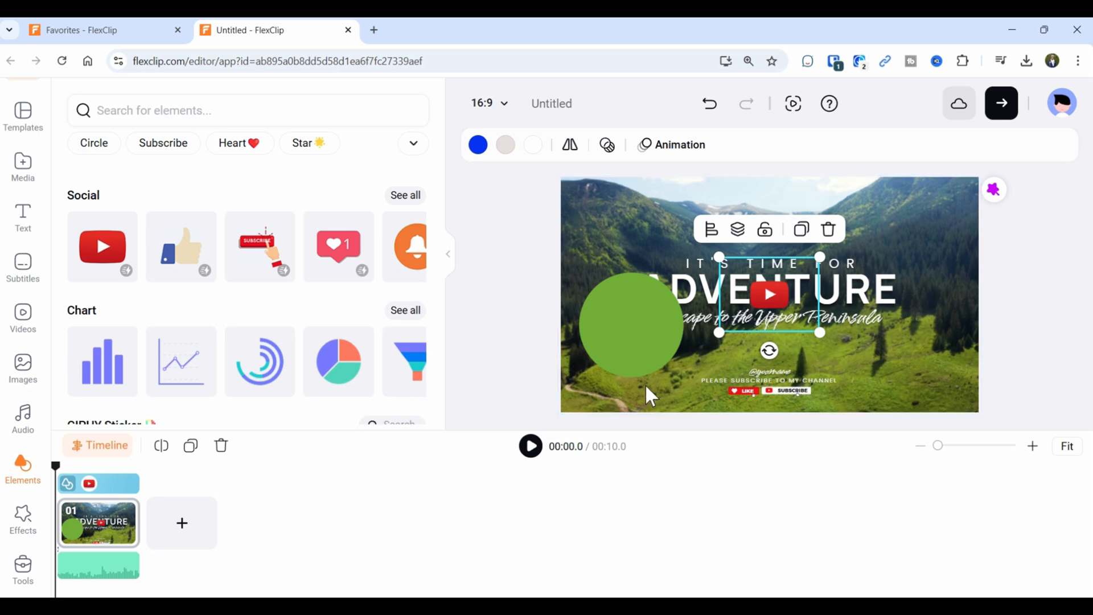
click(530, 446)
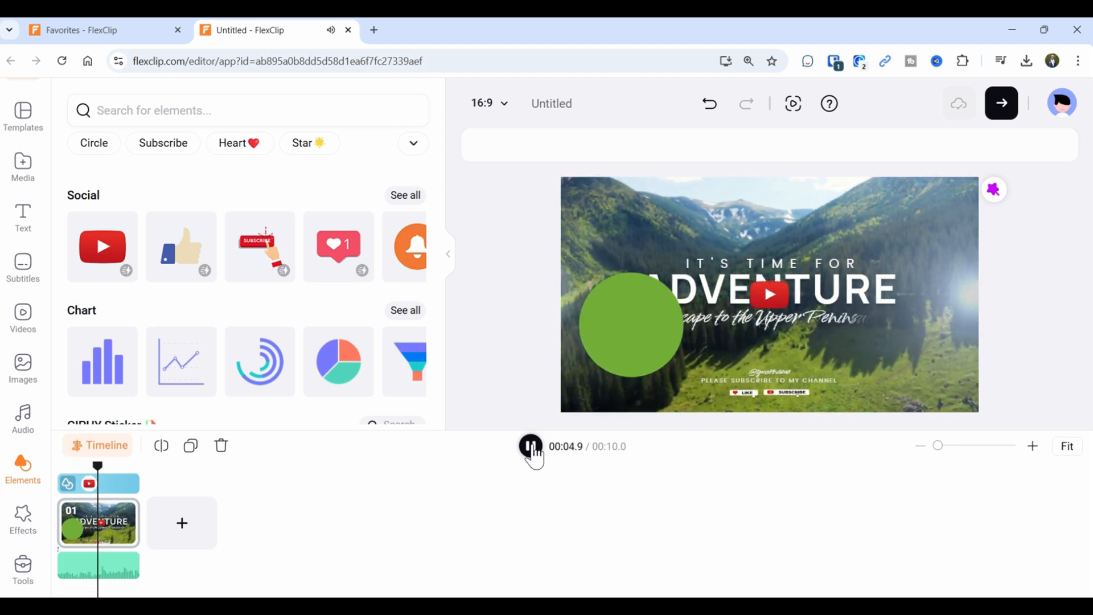
click(531, 450)
click(113, 501)
click(93, 493)
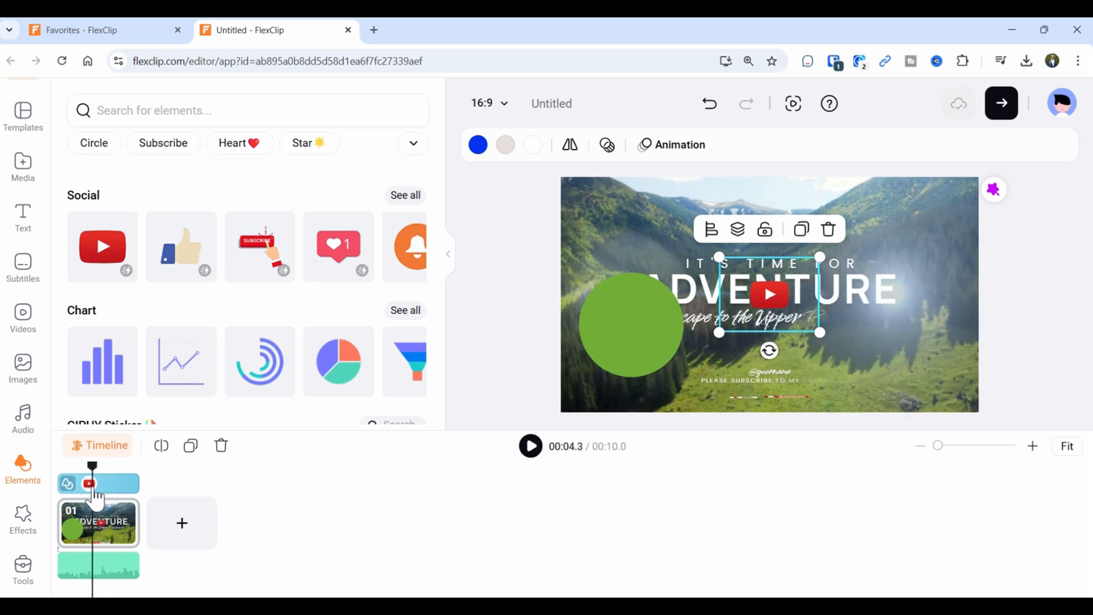
Give the YouTube sticker a 1-second Zoom animation and preview it from the start.
click(685, 154)
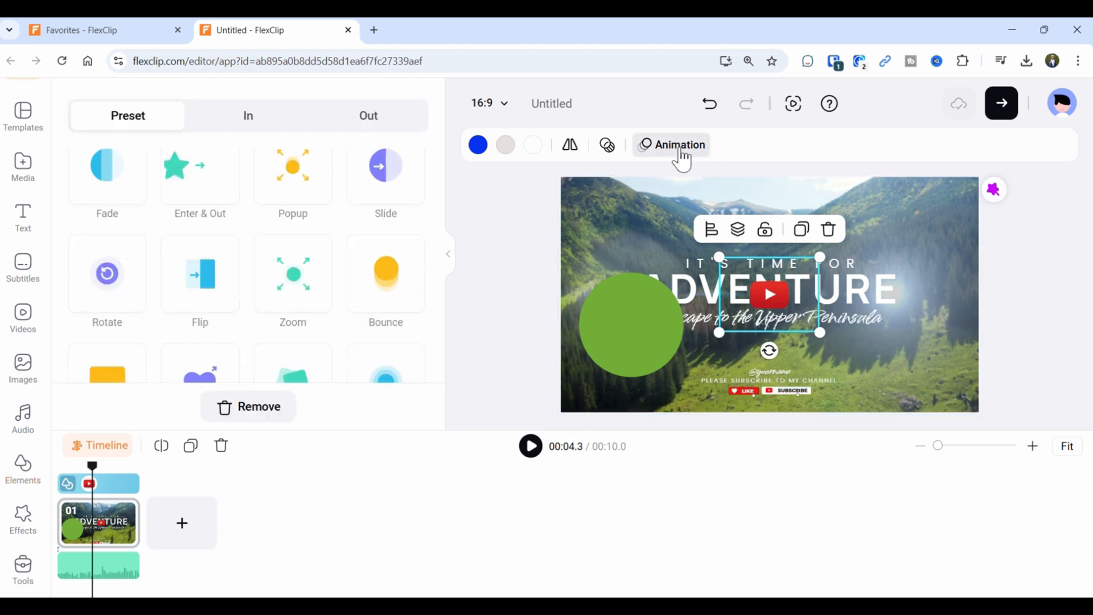
click(301, 285)
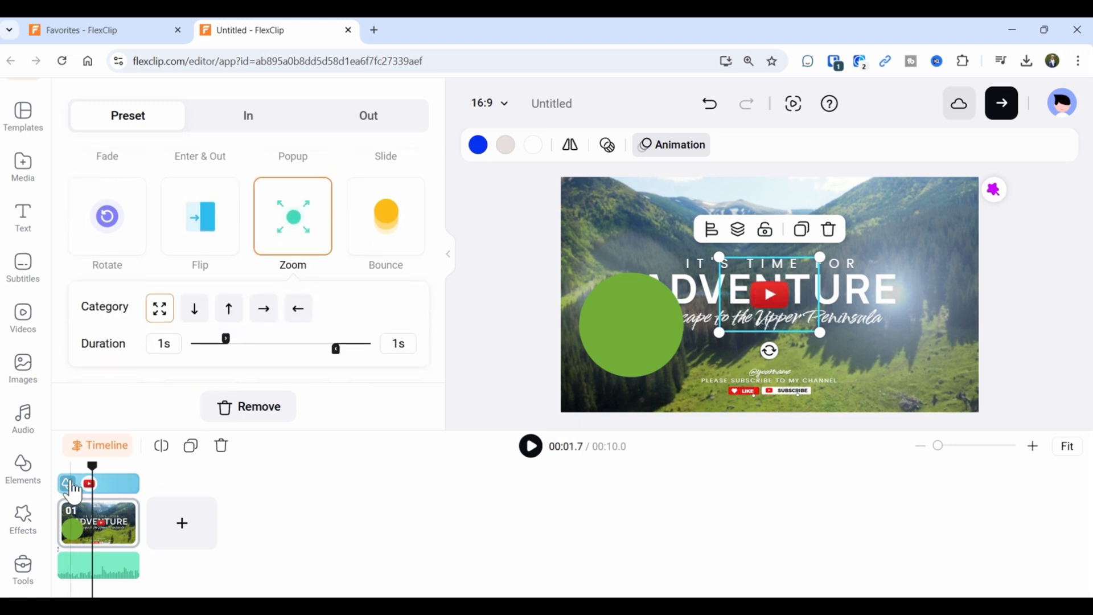
drag(92, 467, 55, 466)
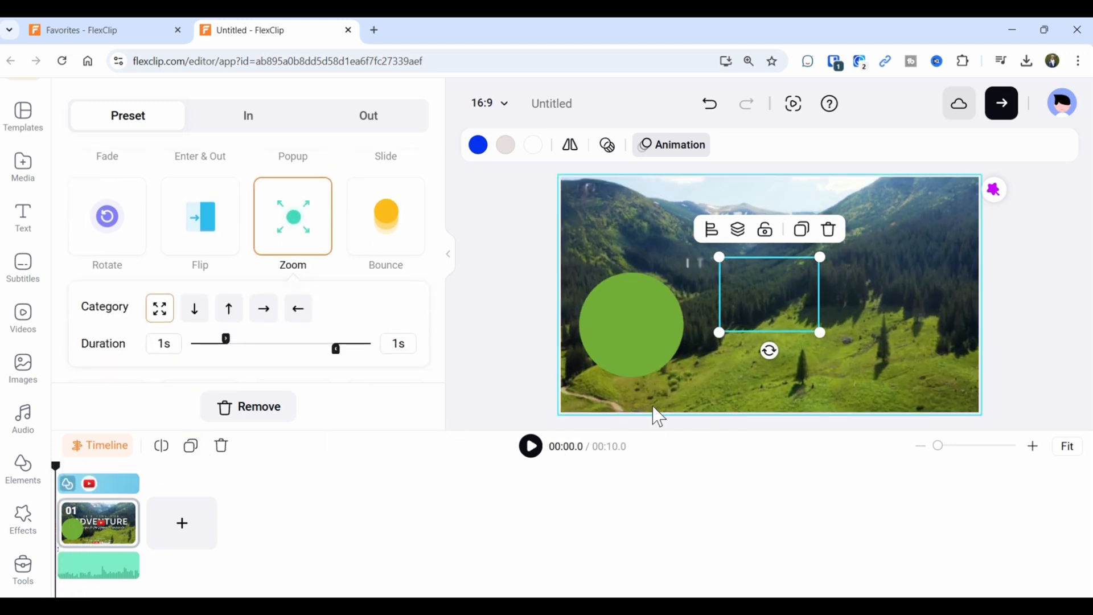
click(531, 450)
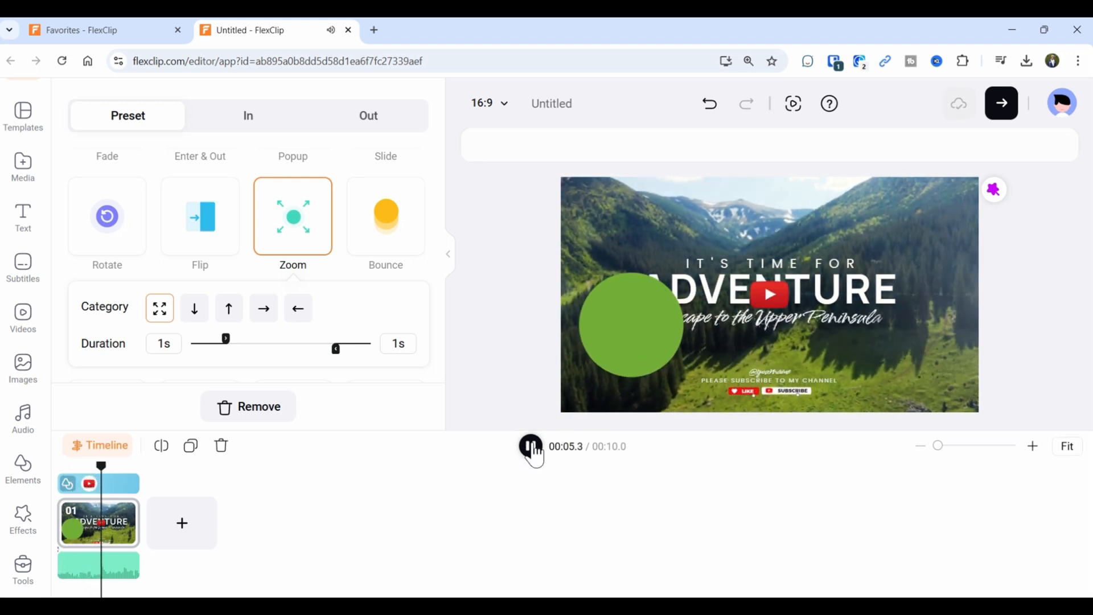
click(136, 483)
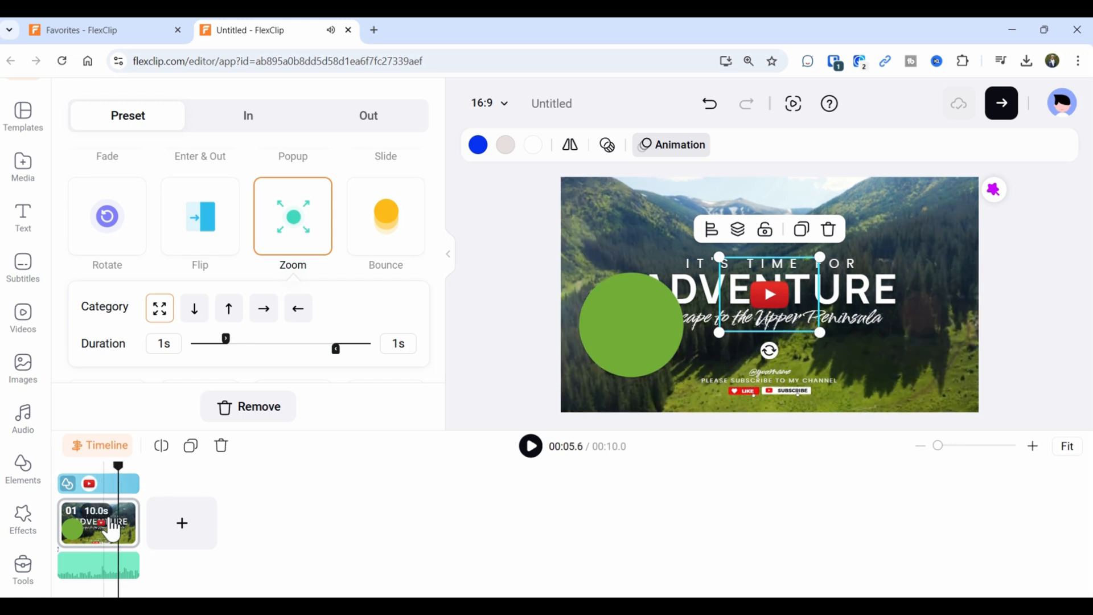
click(114, 531)
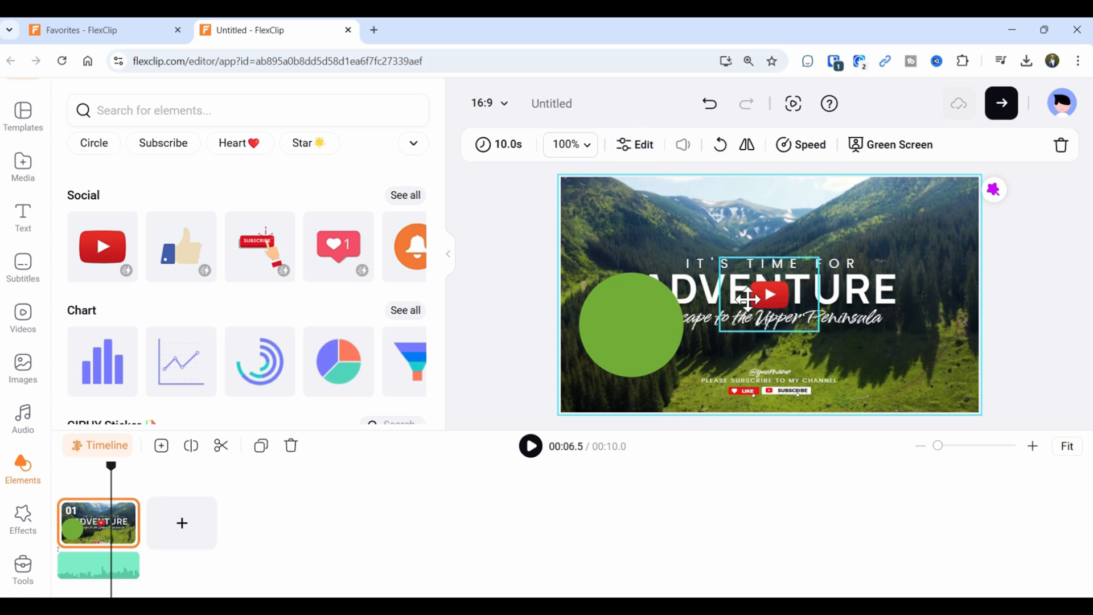
Apply the first Brush overlay effect to the intro and preview it from the start.
click(85, 532)
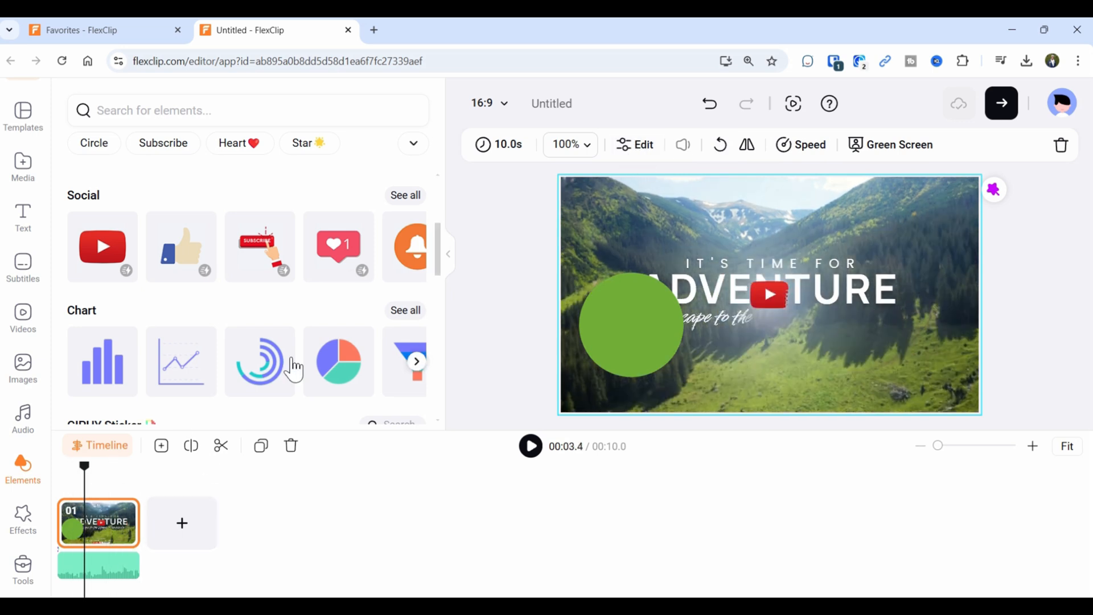
click(97, 445)
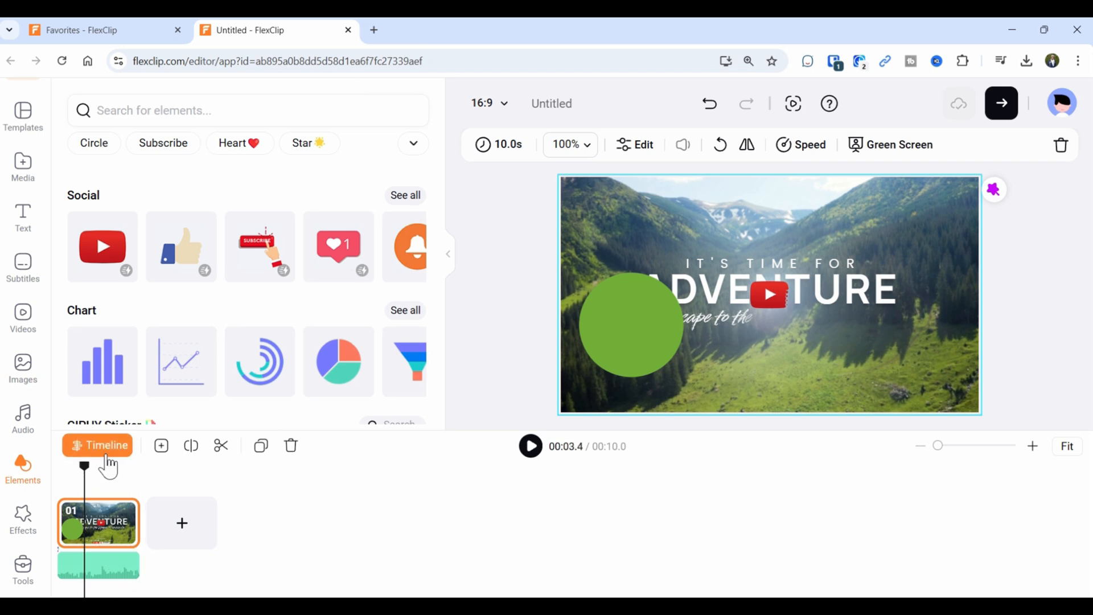
click(23, 519)
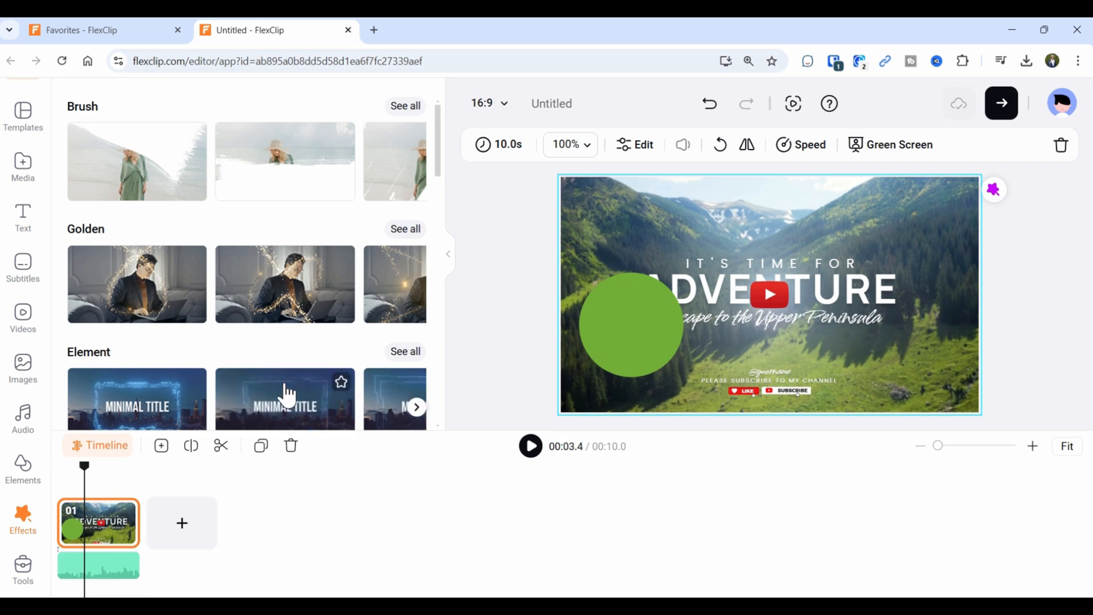
click(108, 173)
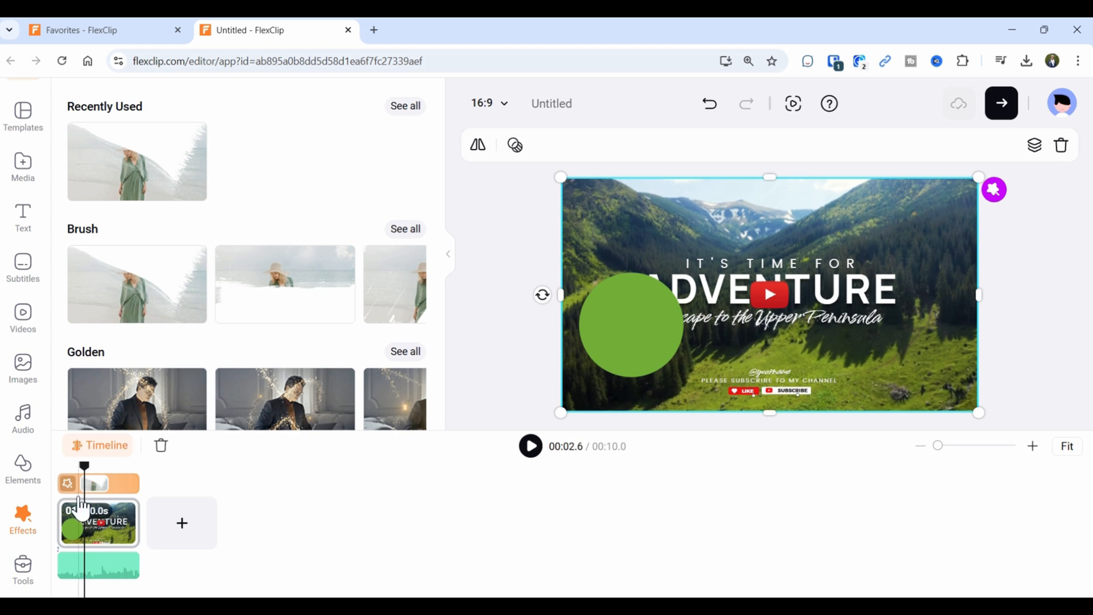
drag(83, 467, 56, 467)
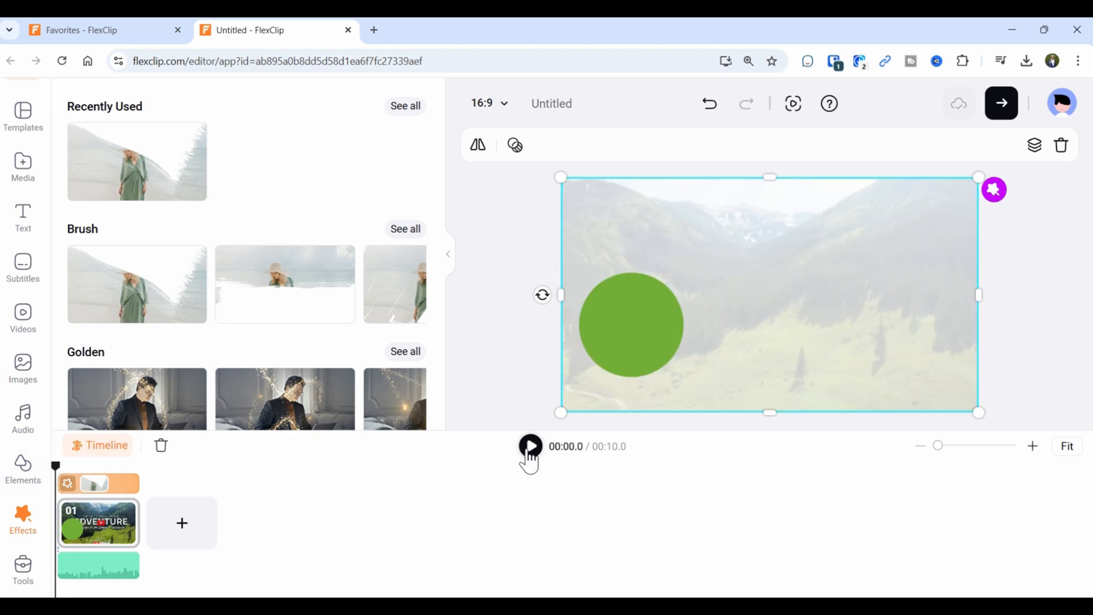
click(530, 449)
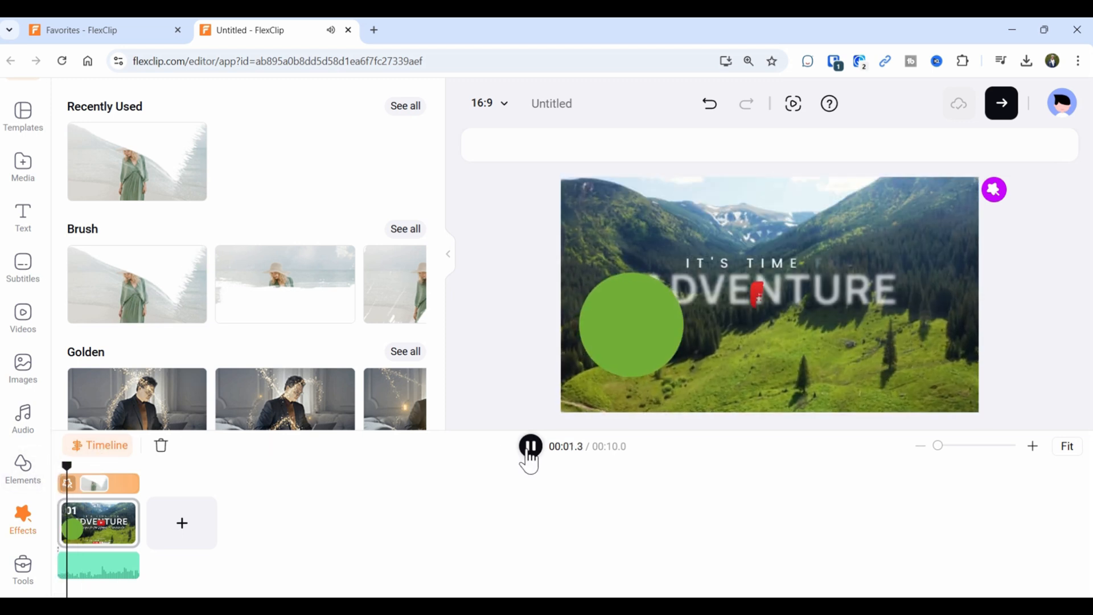
click(530, 449)
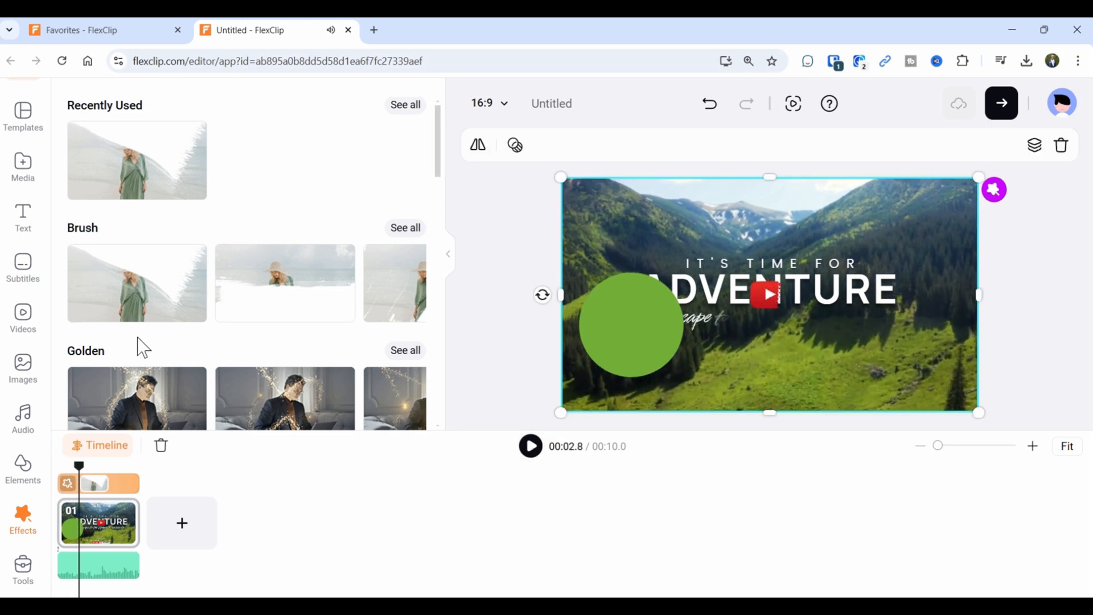
Swap in the first Golden sparkle effect, preview it, then undo the overlay effect.
scroll(137, 319, down, 4)
click(165, 183)
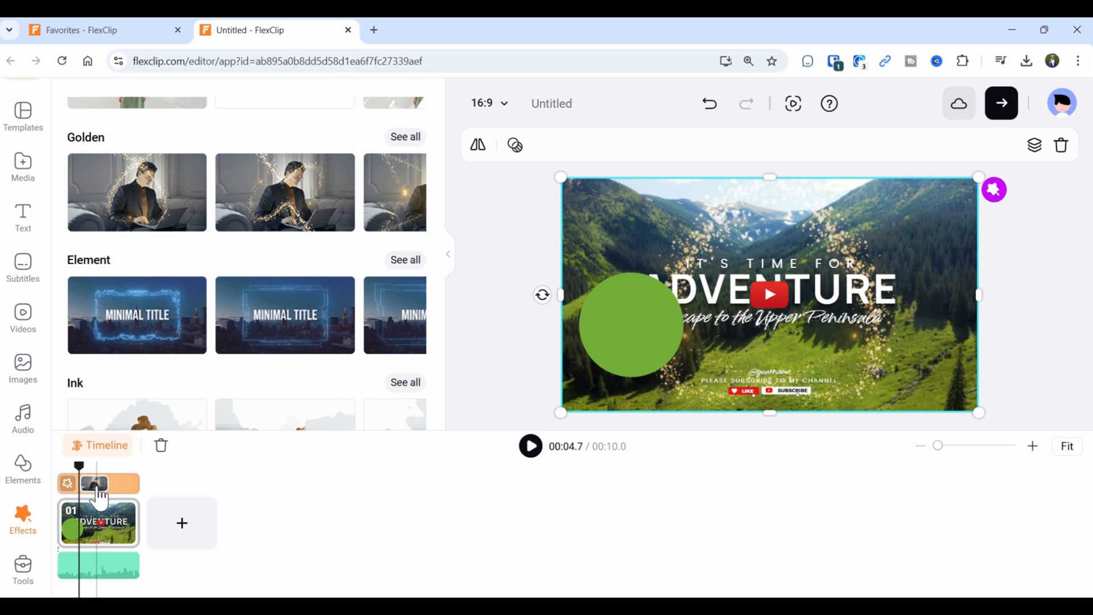
drag(79, 467, 44, 478)
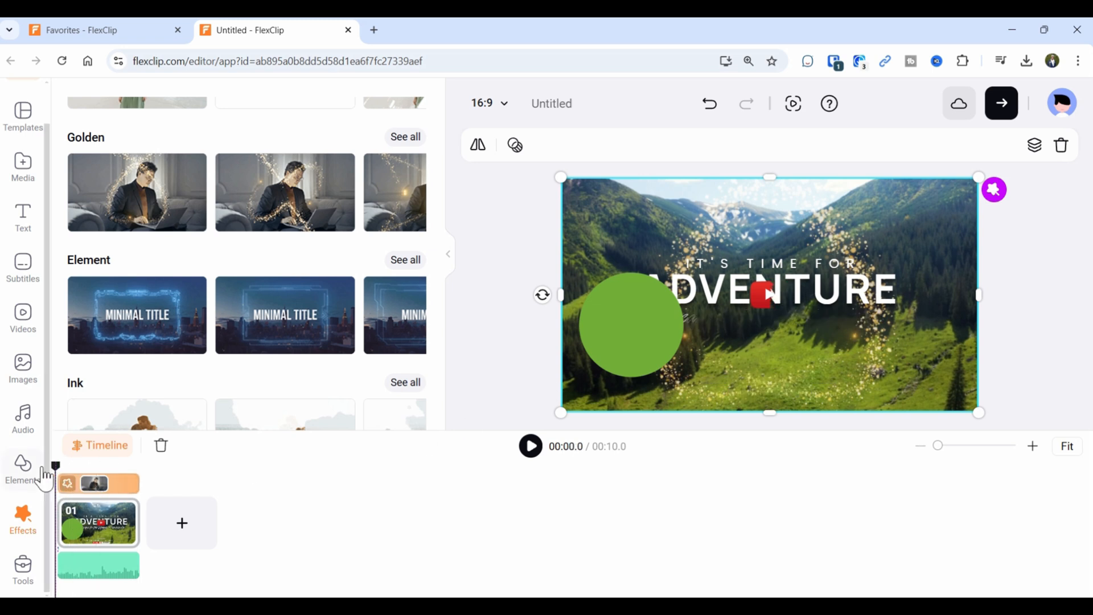
click(529, 456)
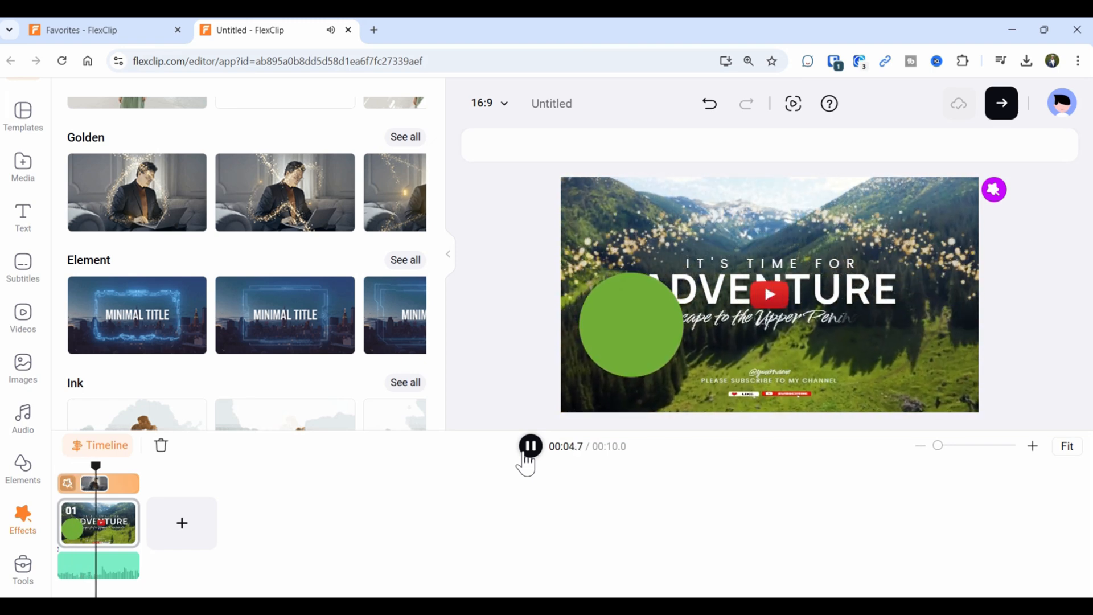
click(529, 455)
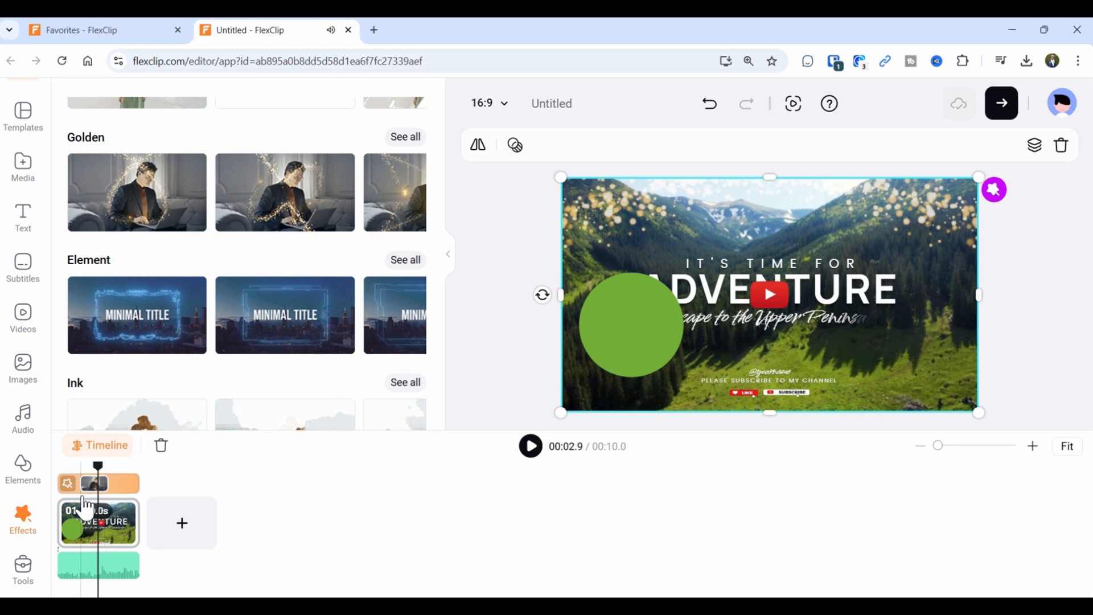
scroll(217, 298, down, 3)
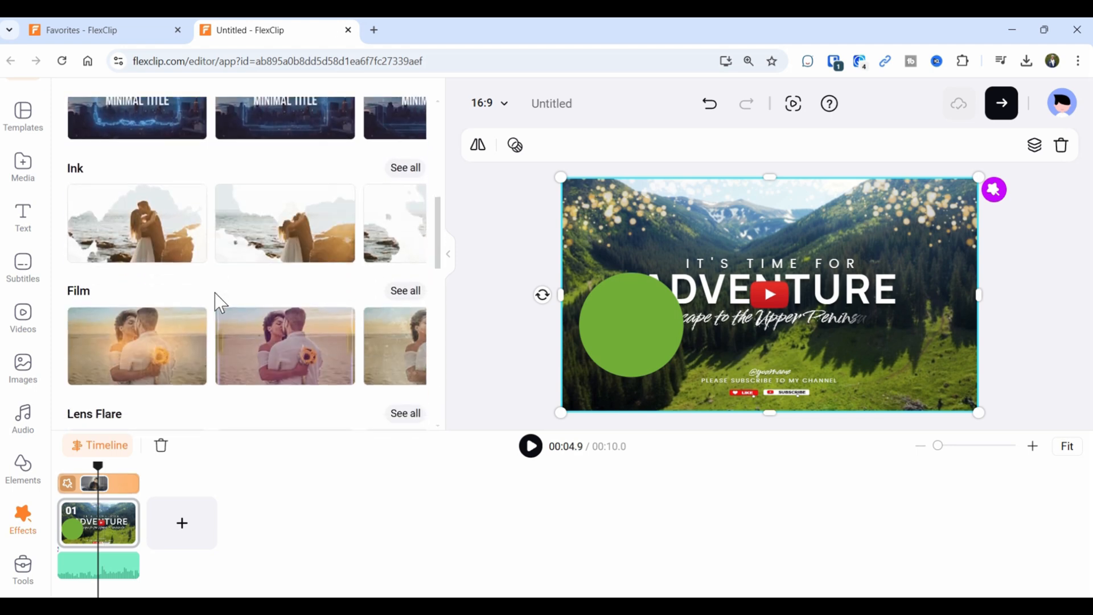
scroll(207, 291, down, 3)
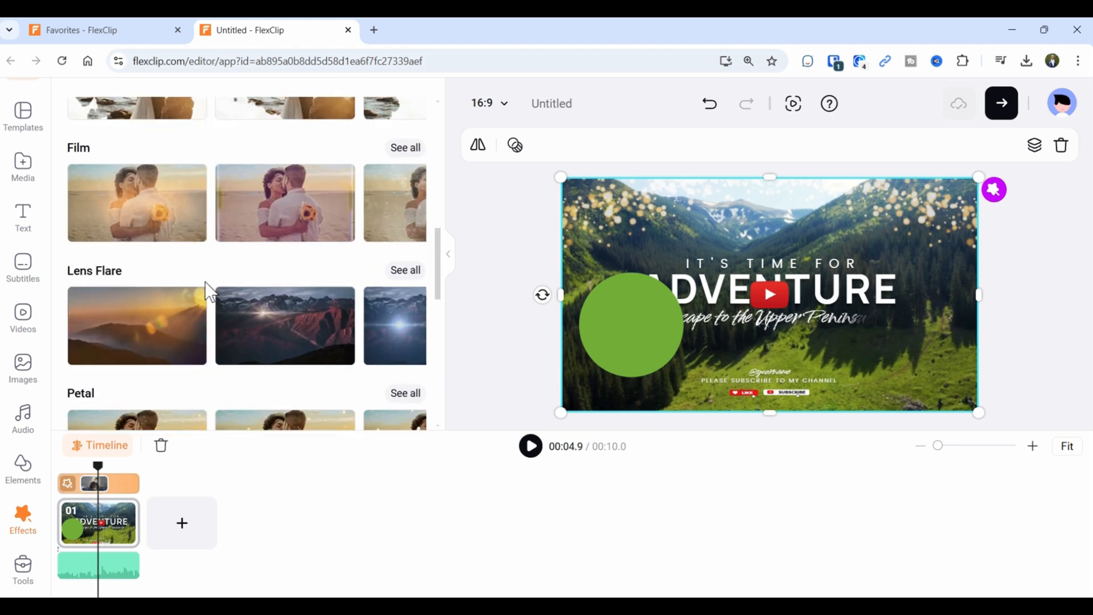
scroll(210, 292, down, 2)
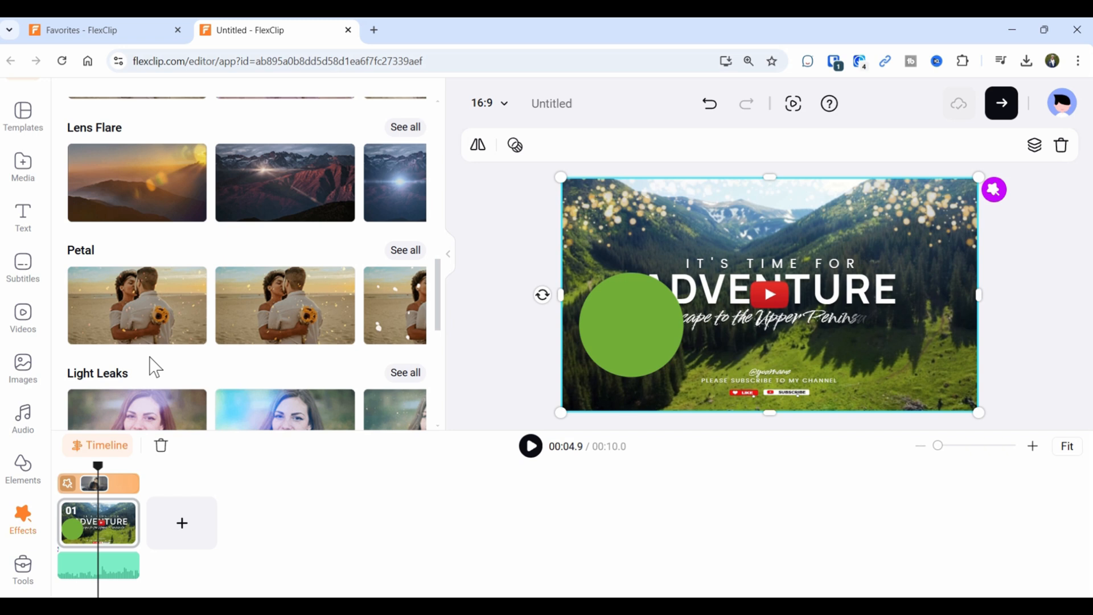
click(709, 104)
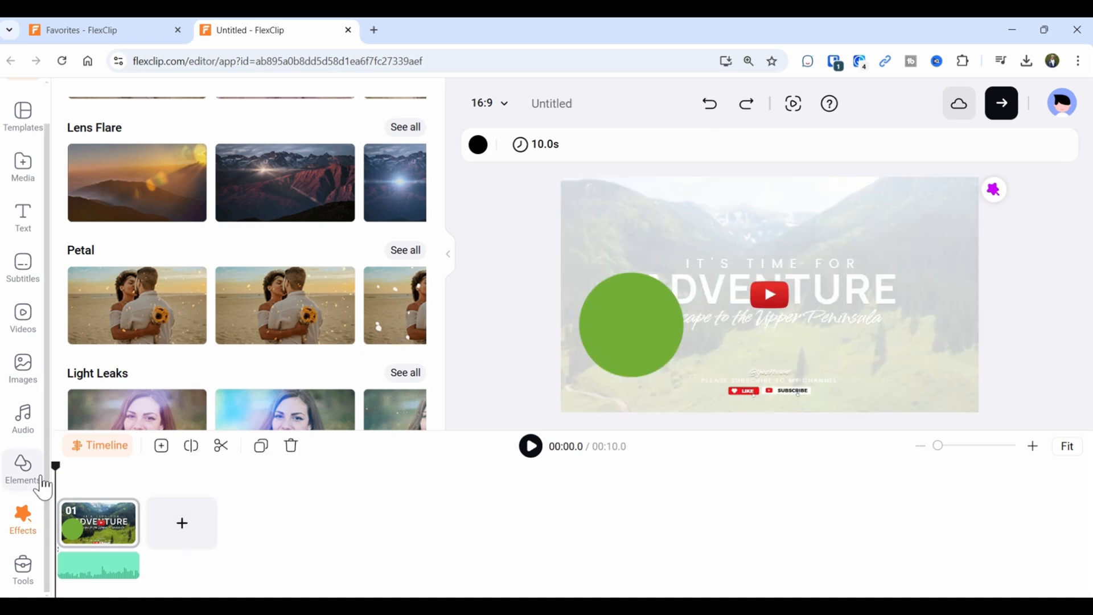
click(24, 569)
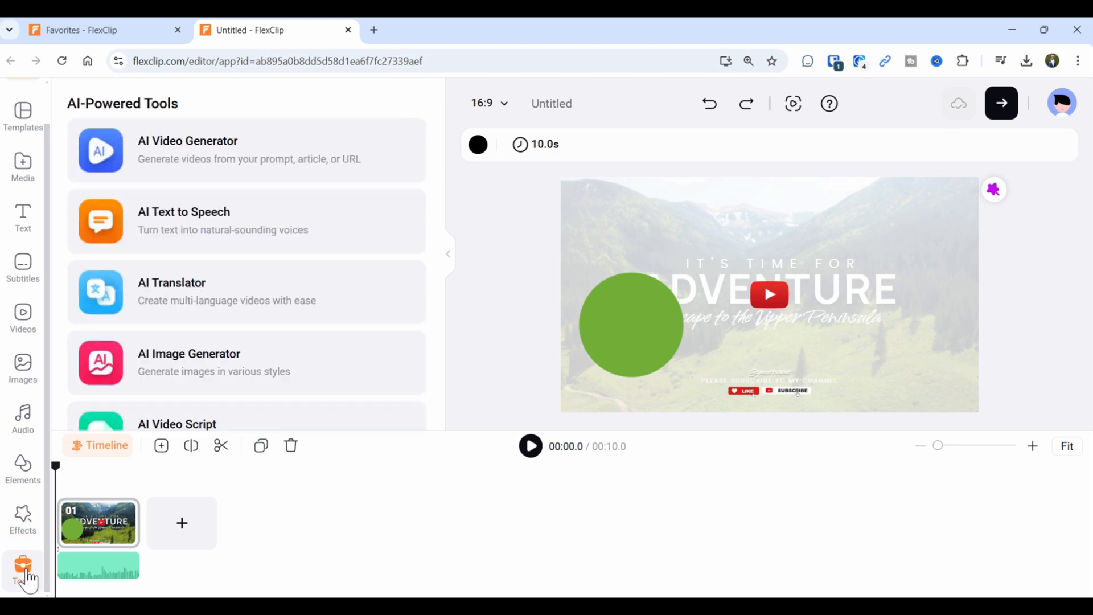
scroll(183, 171, down, 4)
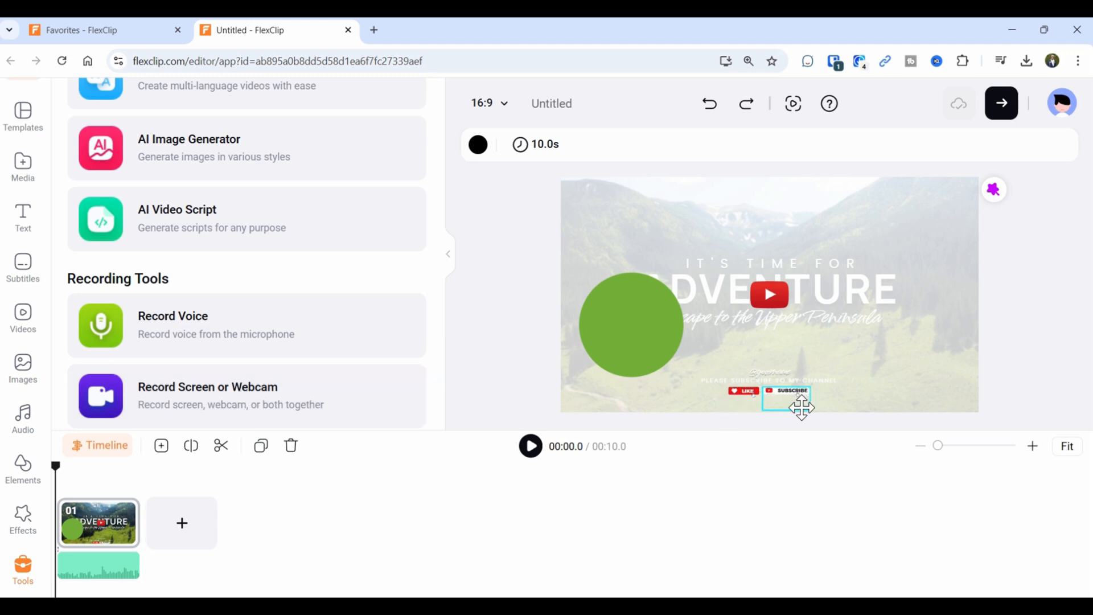
scroll(203, 242, up, 4)
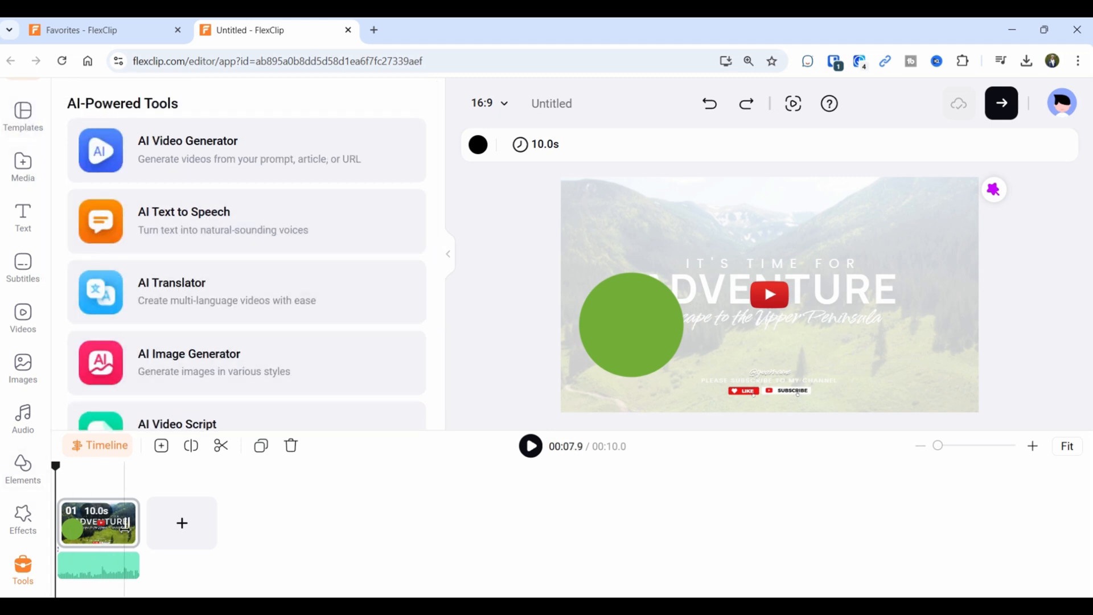
click(98, 446)
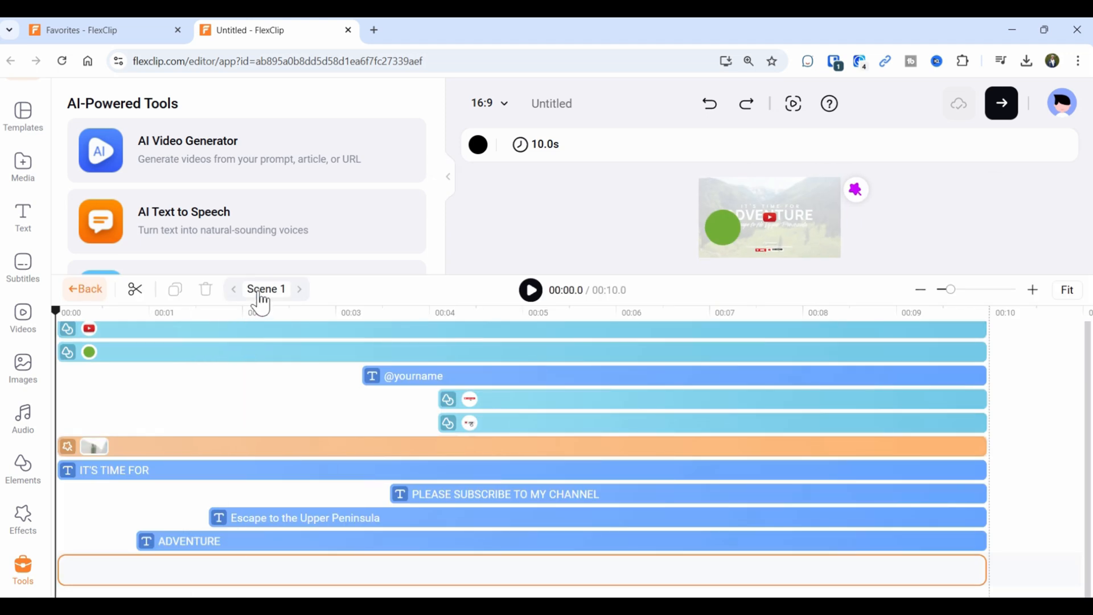
click(282, 295)
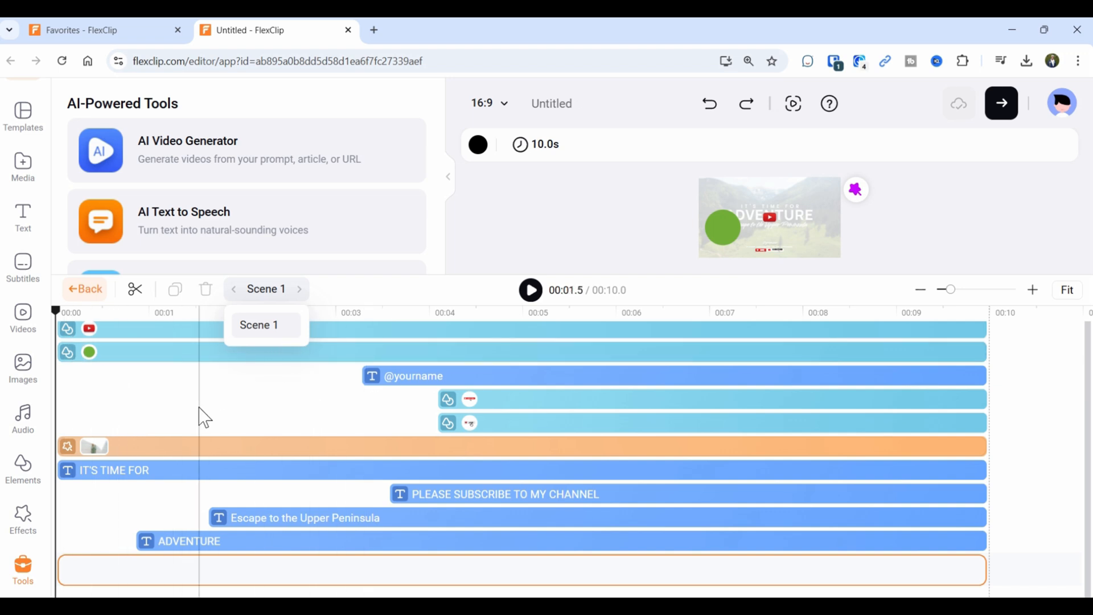
click(94, 292)
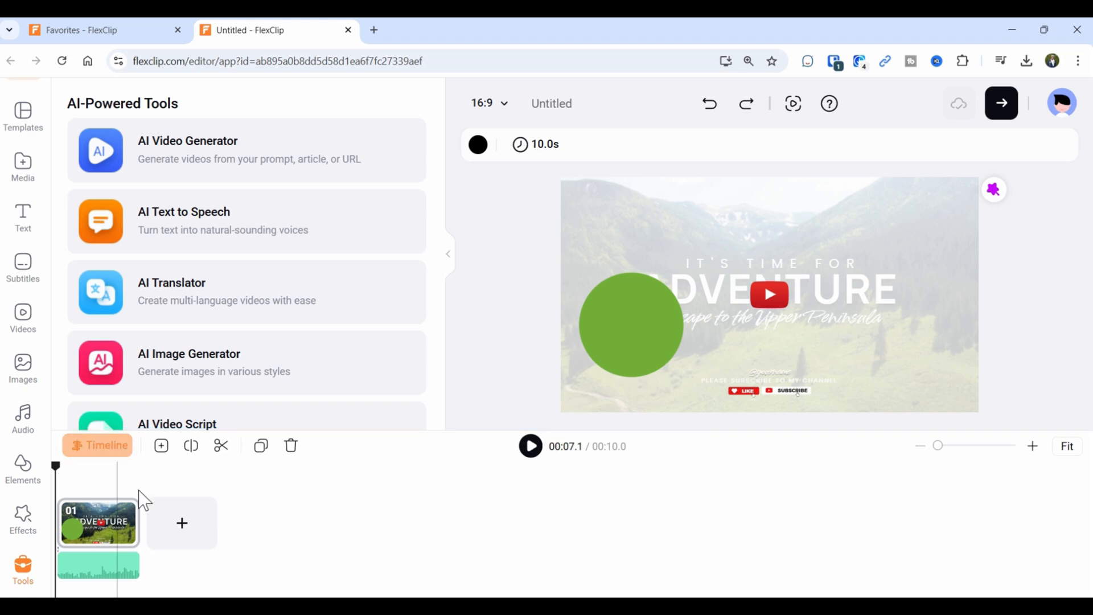
Add a blank 5-second Scene 2 after the Adventure intro and view its detailed timeline beside Scene 1's.
click(183, 535)
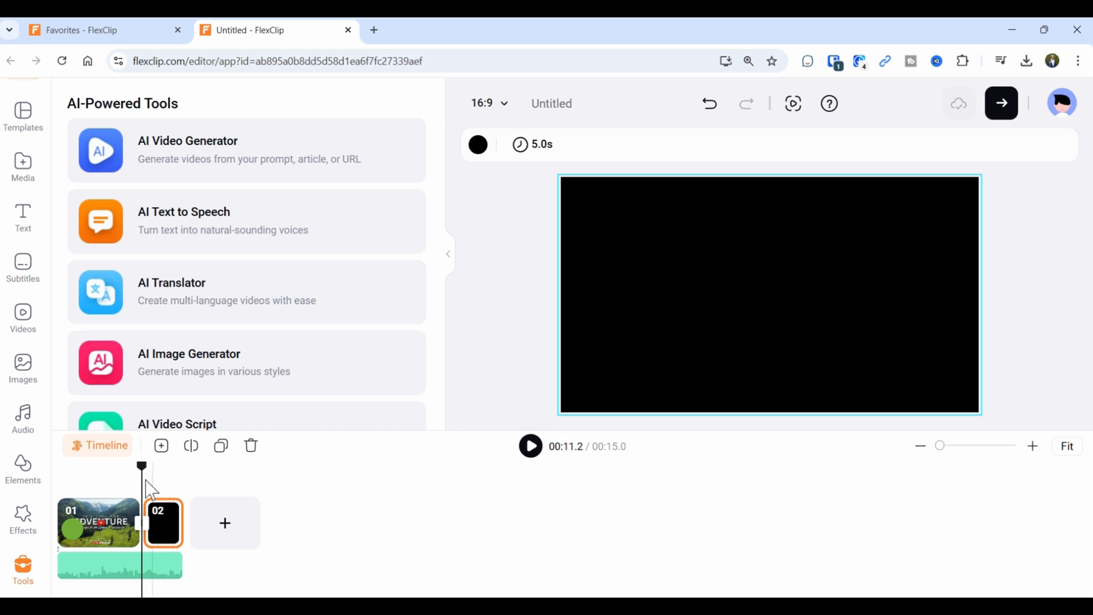
click(97, 445)
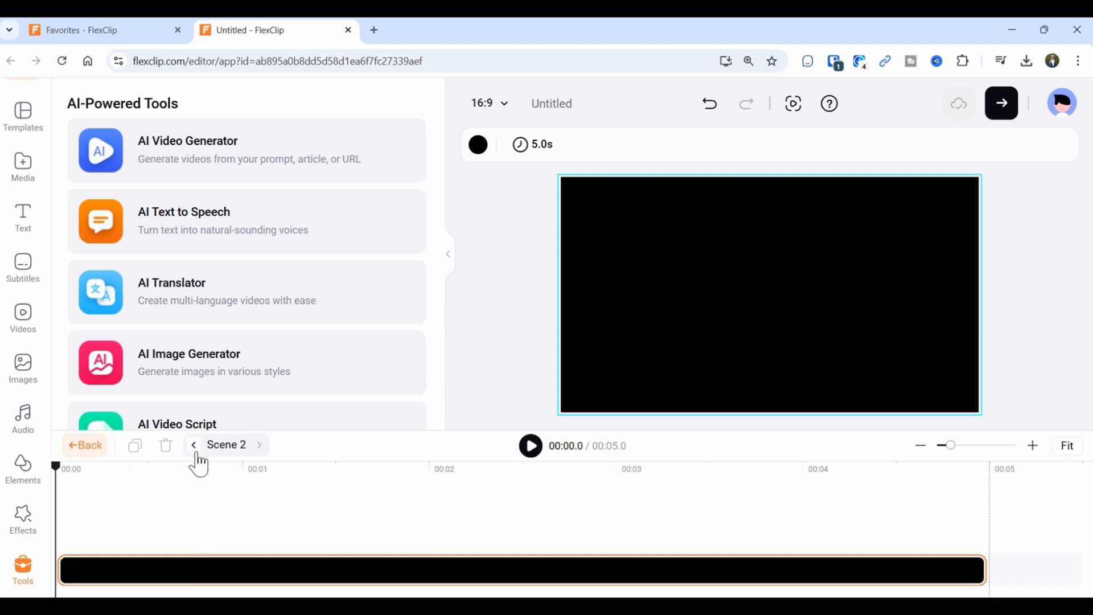
click(83, 446)
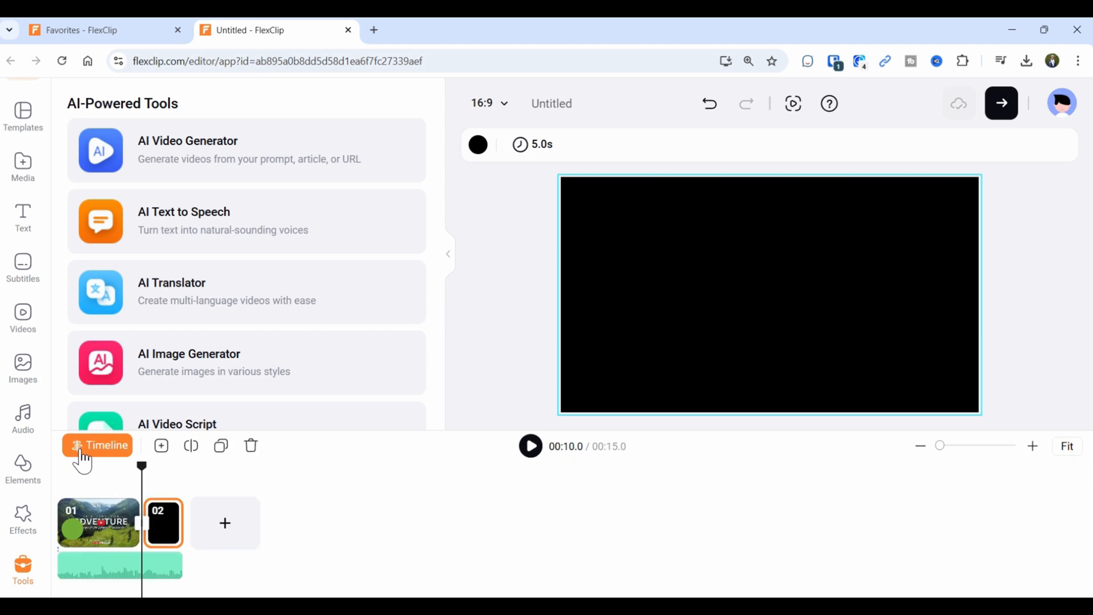
click(83, 452)
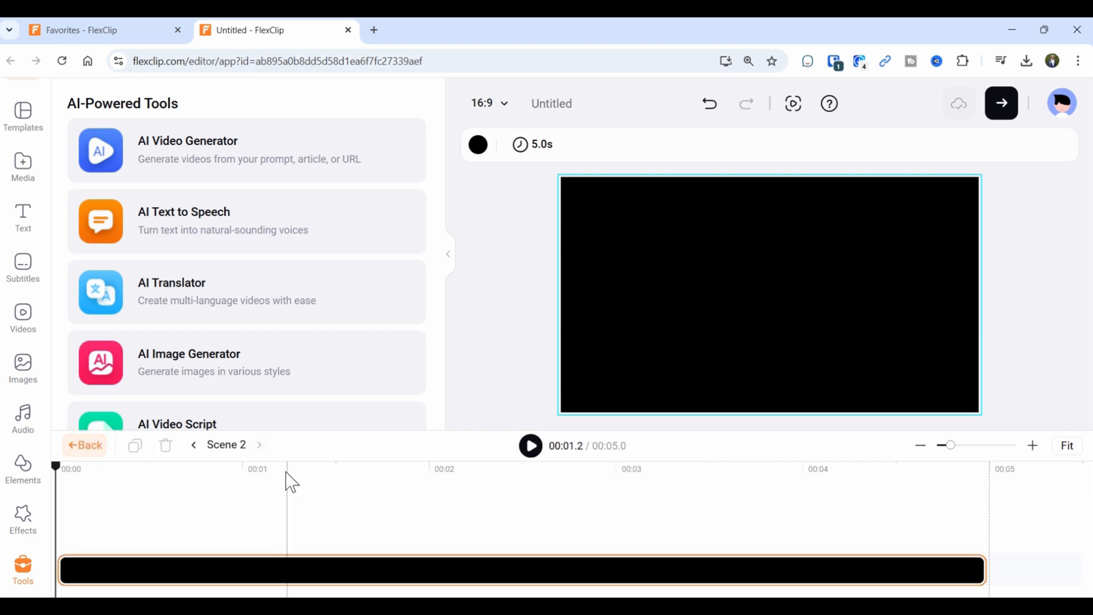
click(194, 446)
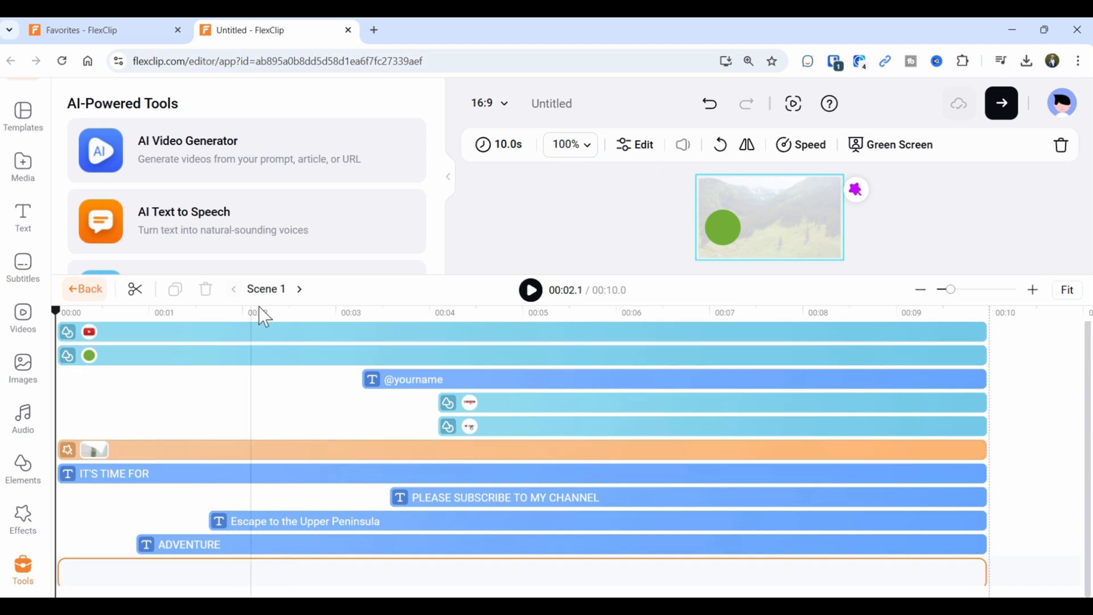
click(300, 290)
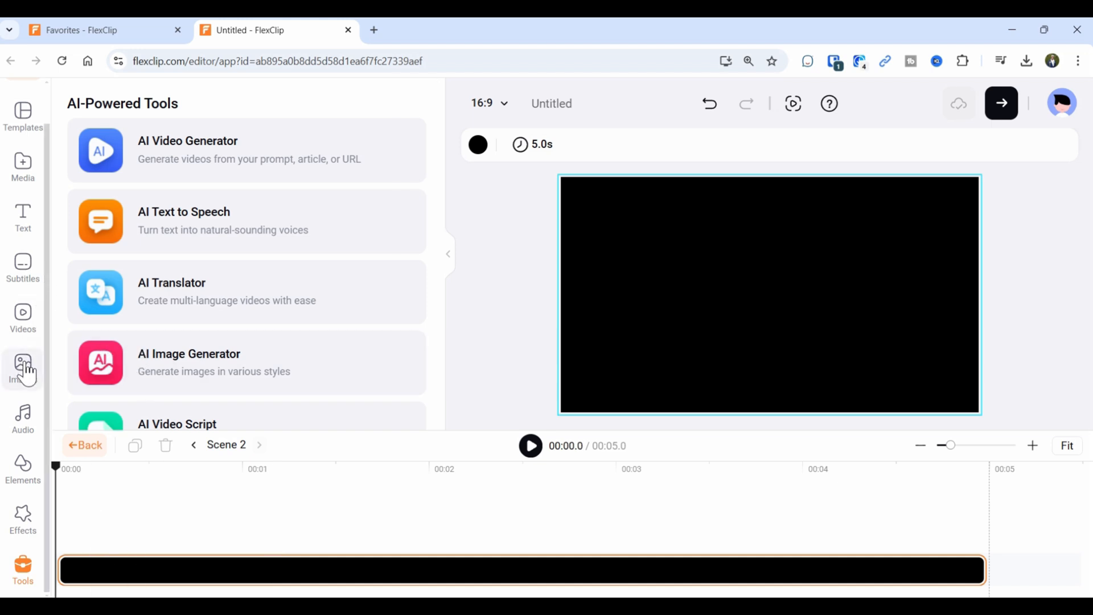
Replace blank Scene 2 with the 16-second stock drone clip, undoing an accidental overlay first.
click(26, 419)
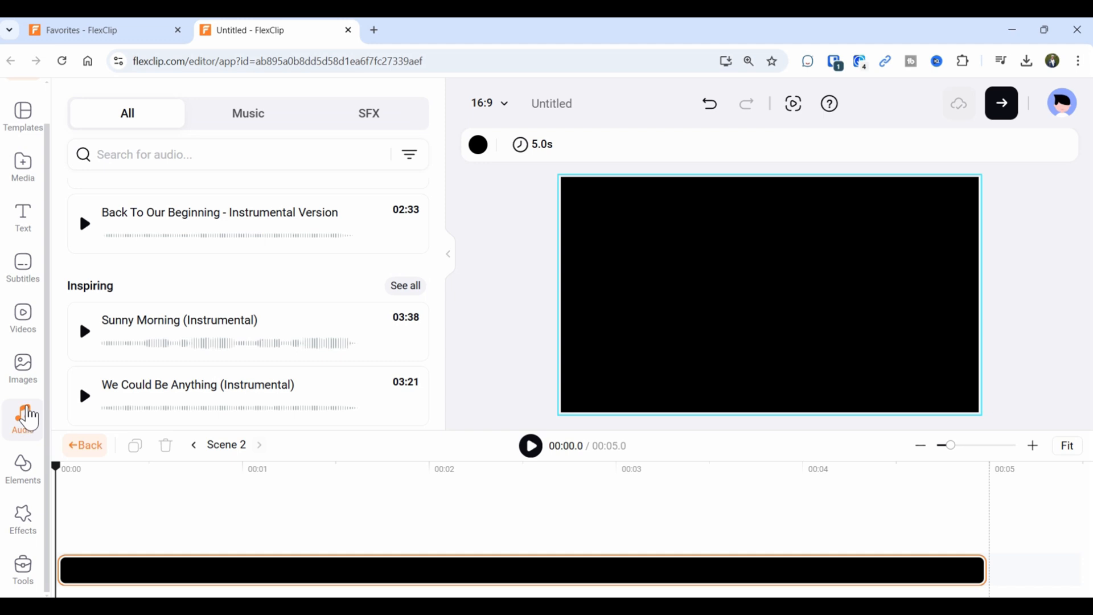
click(23, 319)
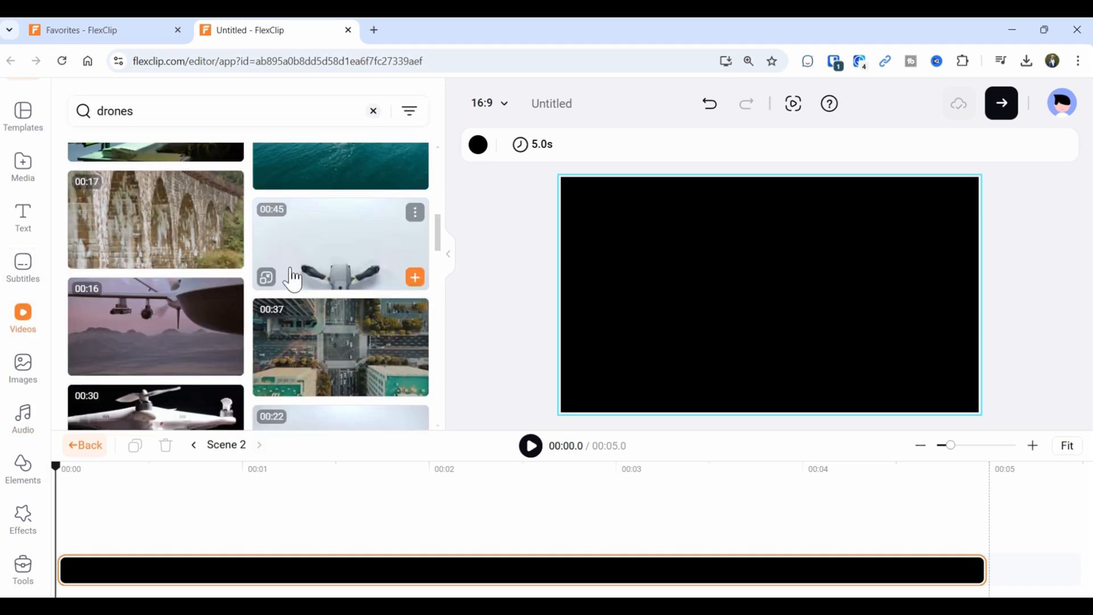
mouse_move(195, 317)
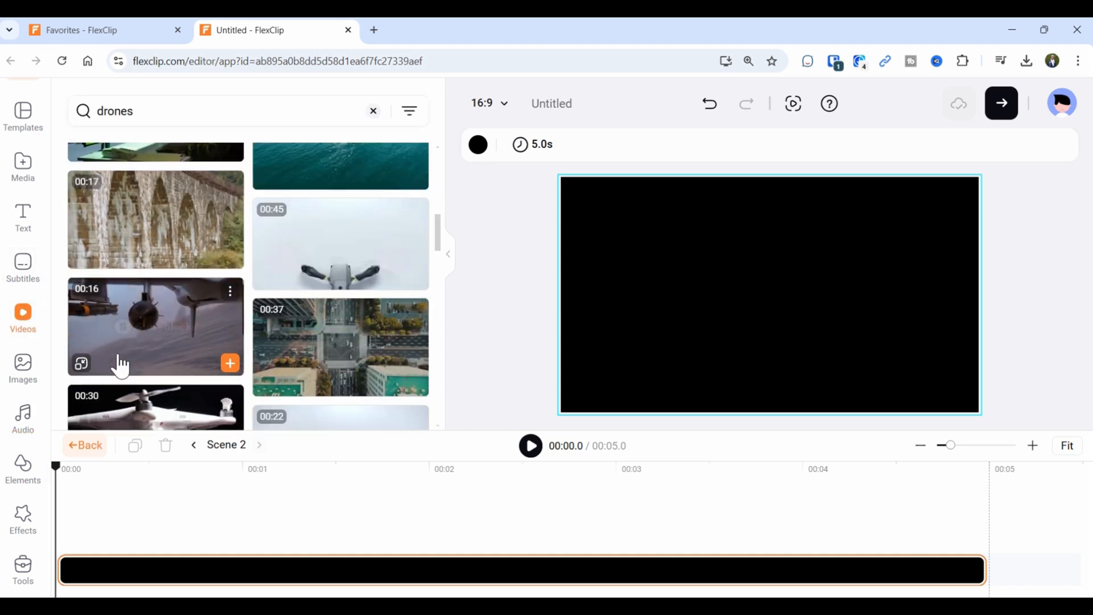
click(85, 370)
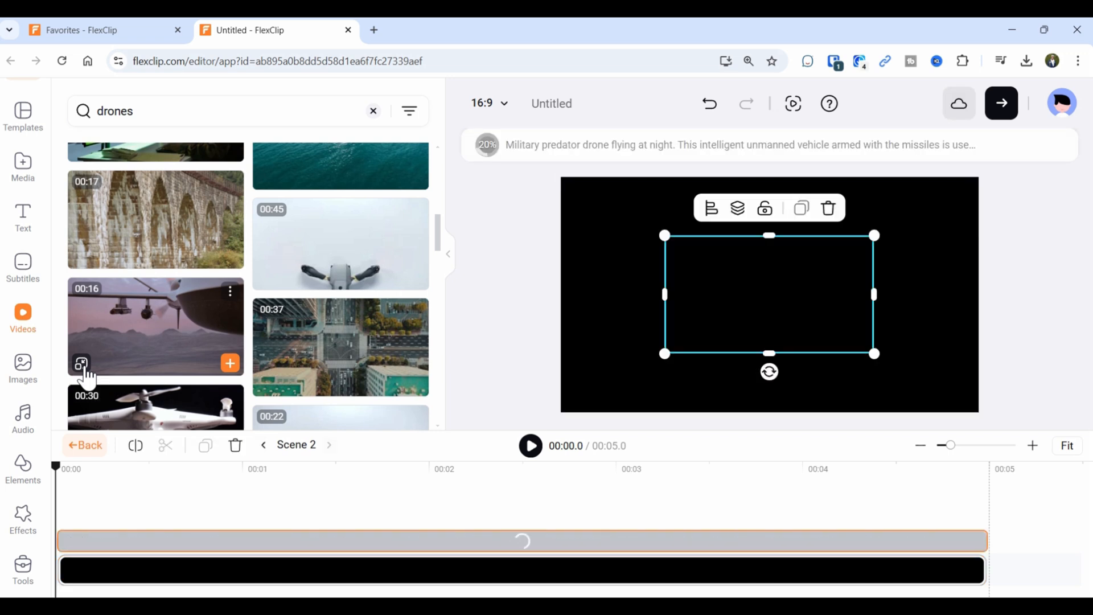
mouse_move(137, 364)
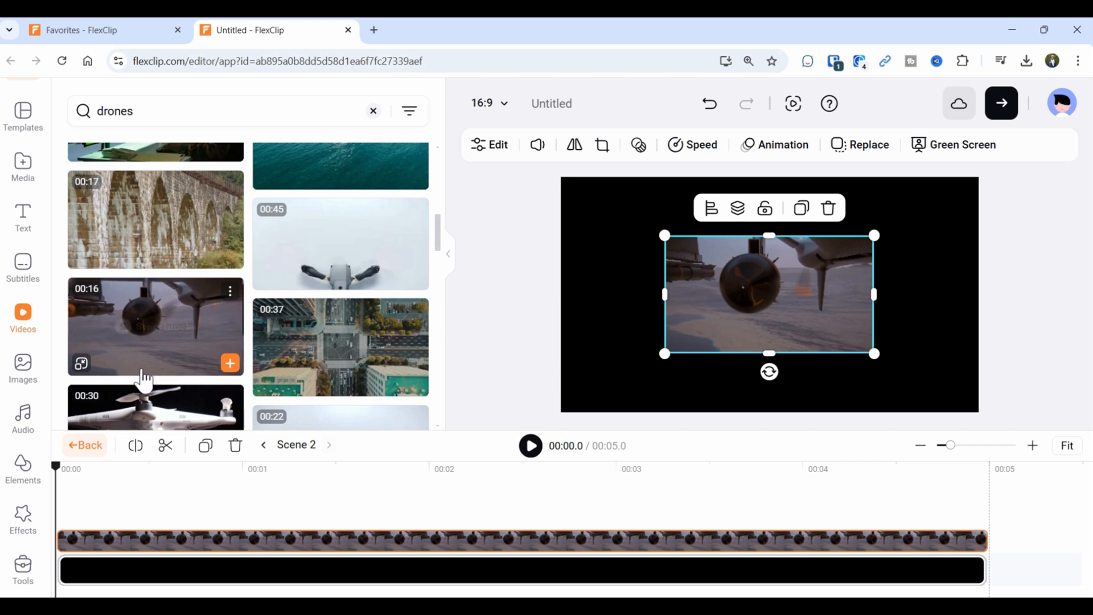
click(709, 106)
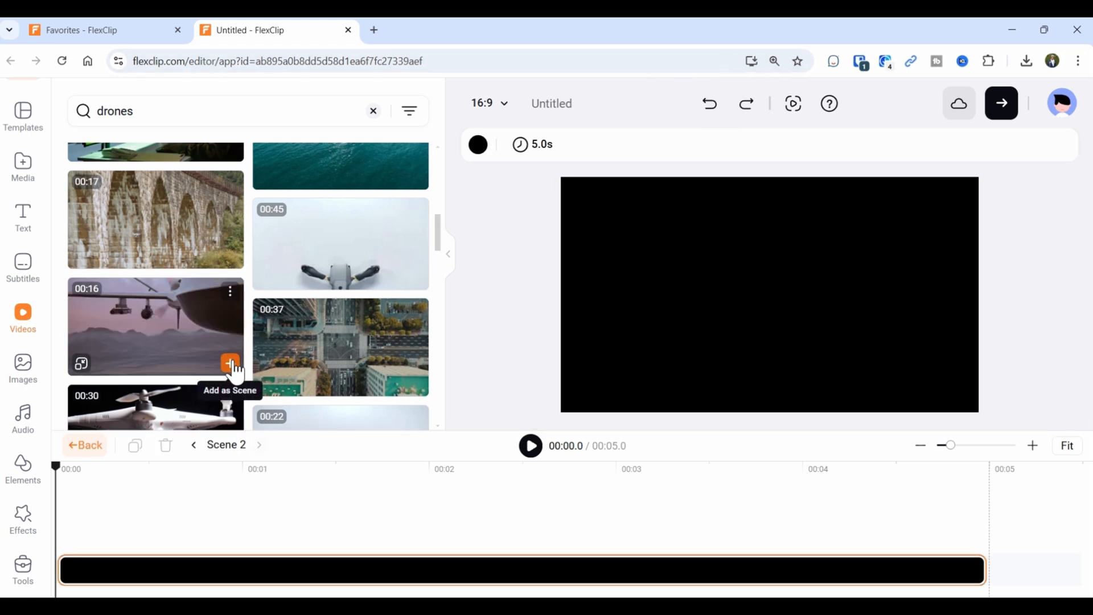
click(231, 364)
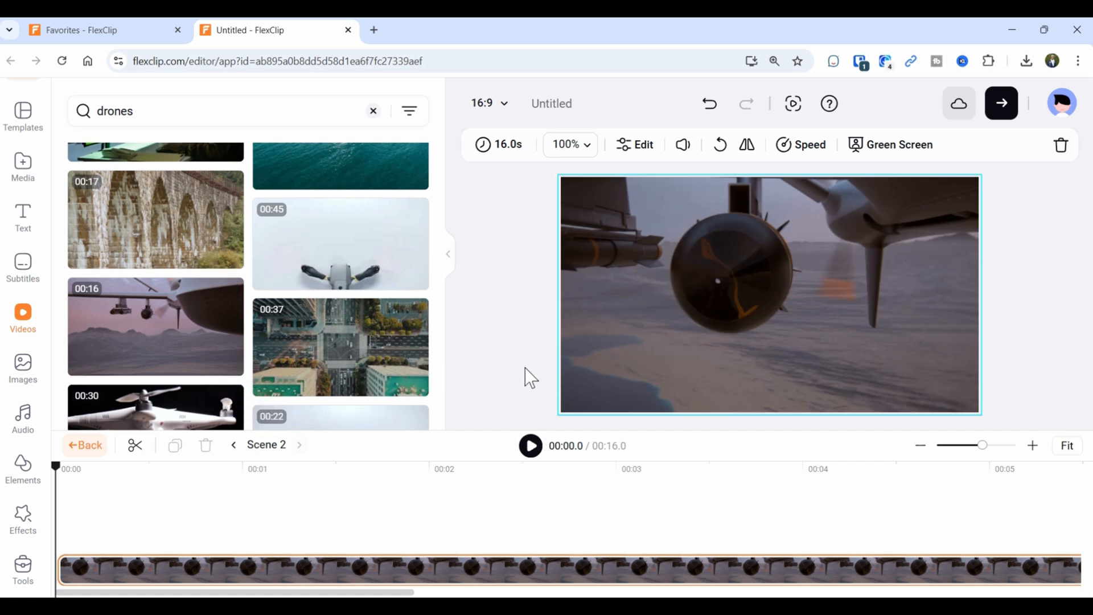
Preview the drone scene, then play the whole video from about 12.7 seconds.
click(529, 453)
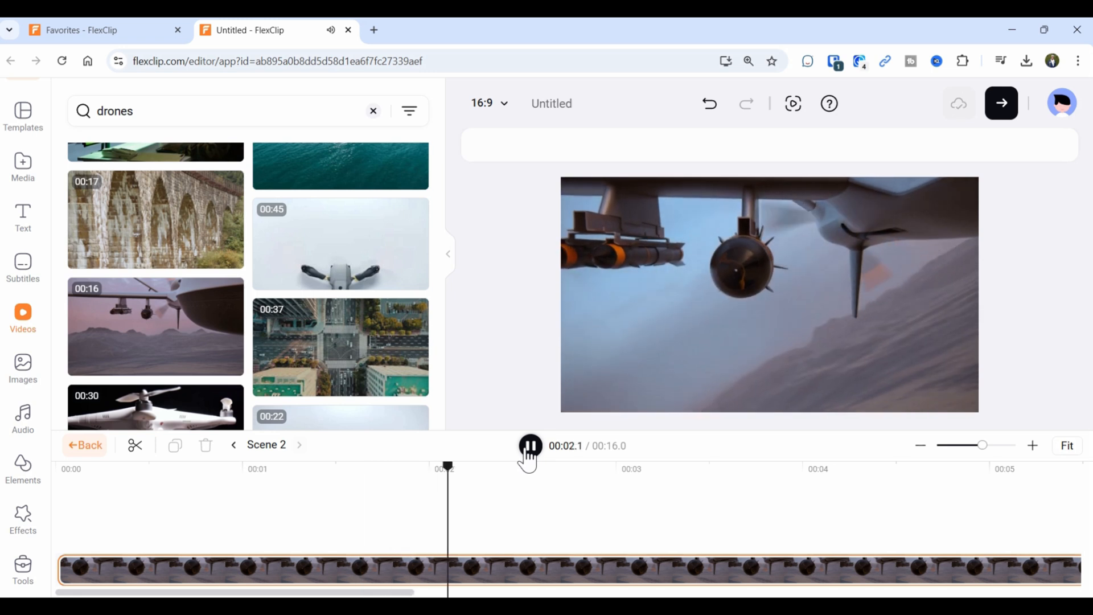
click(528, 450)
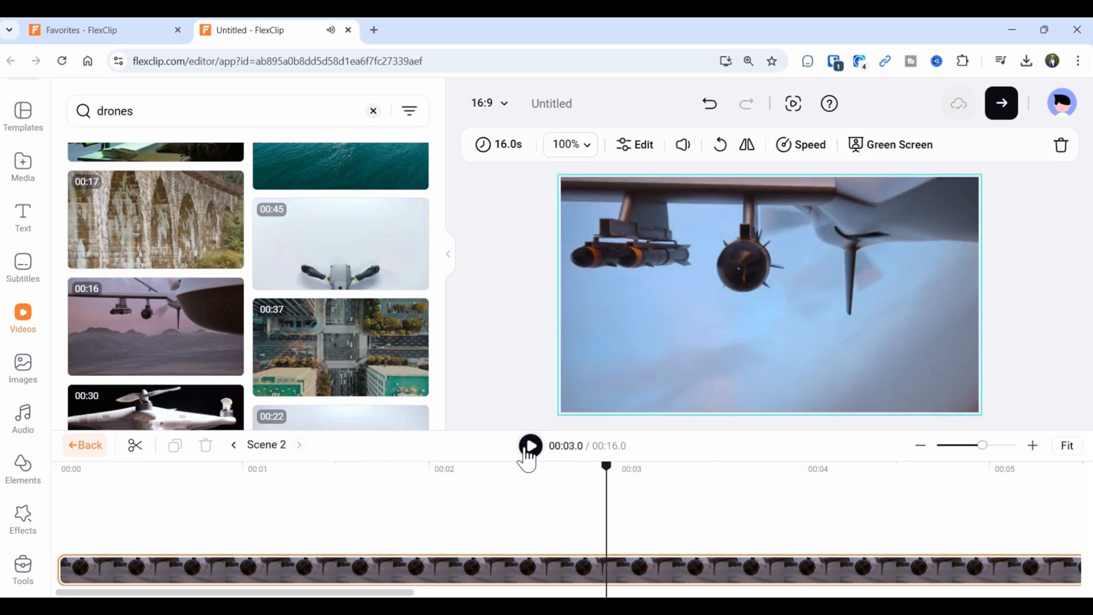
click(89, 451)
drag(160, 467, 61, 470)
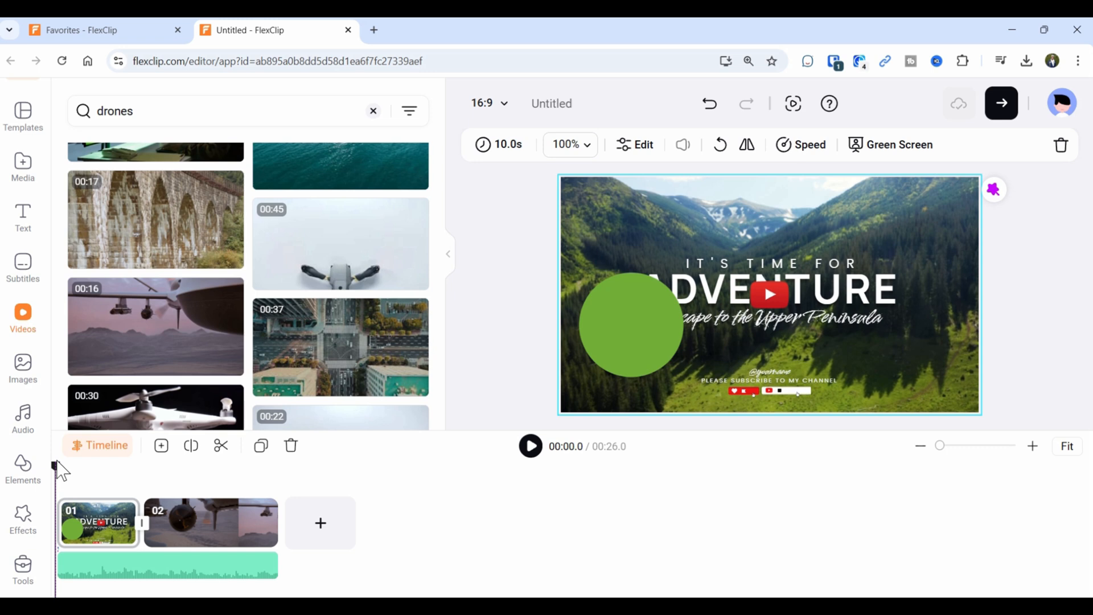
click(529, 455)
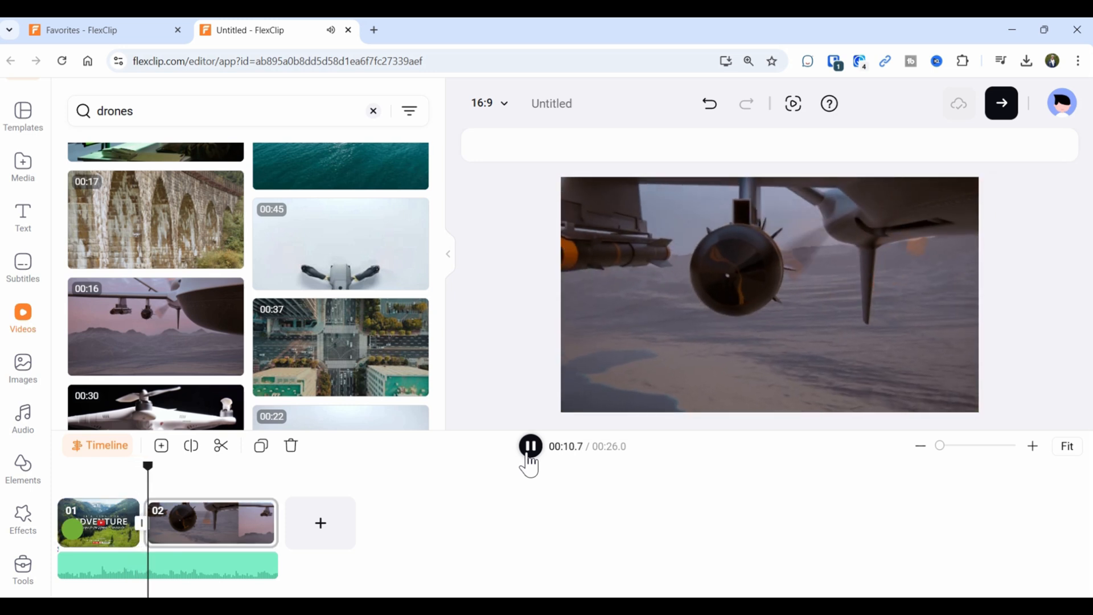
click(536, 450)
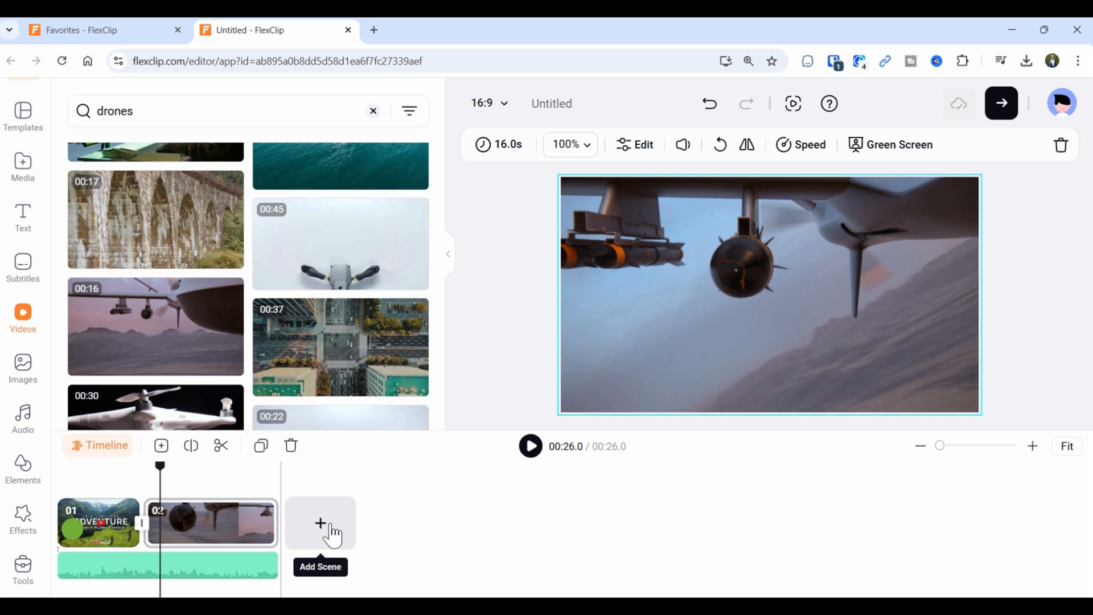
Add Scene 3 holding the 16-second drone-controller clip, then view Scene 3's and Scene 2's timelines.
click(331, 537)
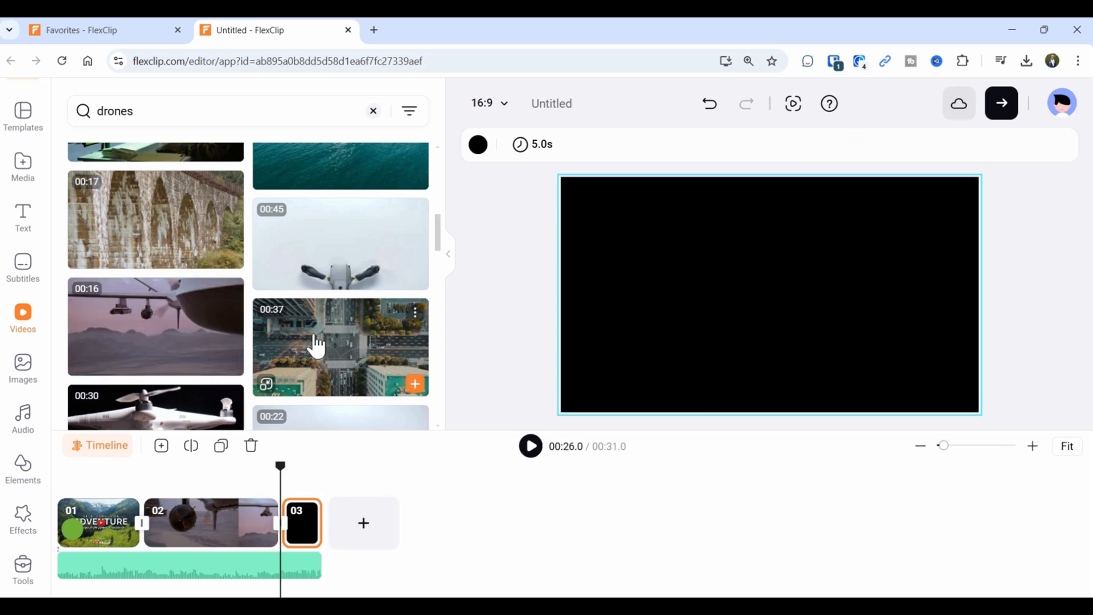
scroll(315, 350, down, 3)
scroll(317, 354, down, 2)
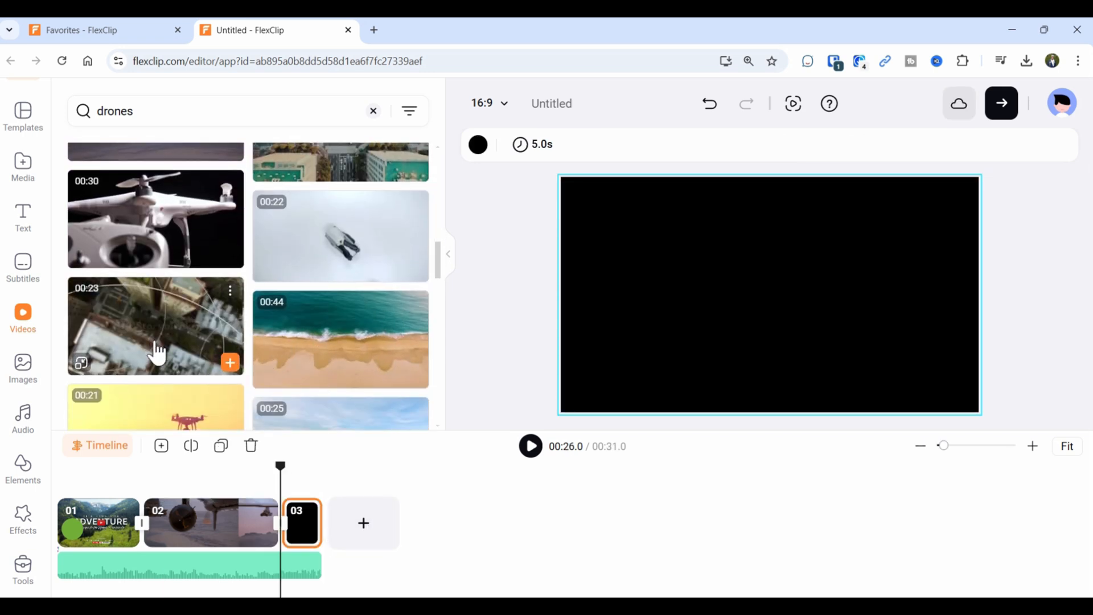
scroll(185, 405, down, 5)
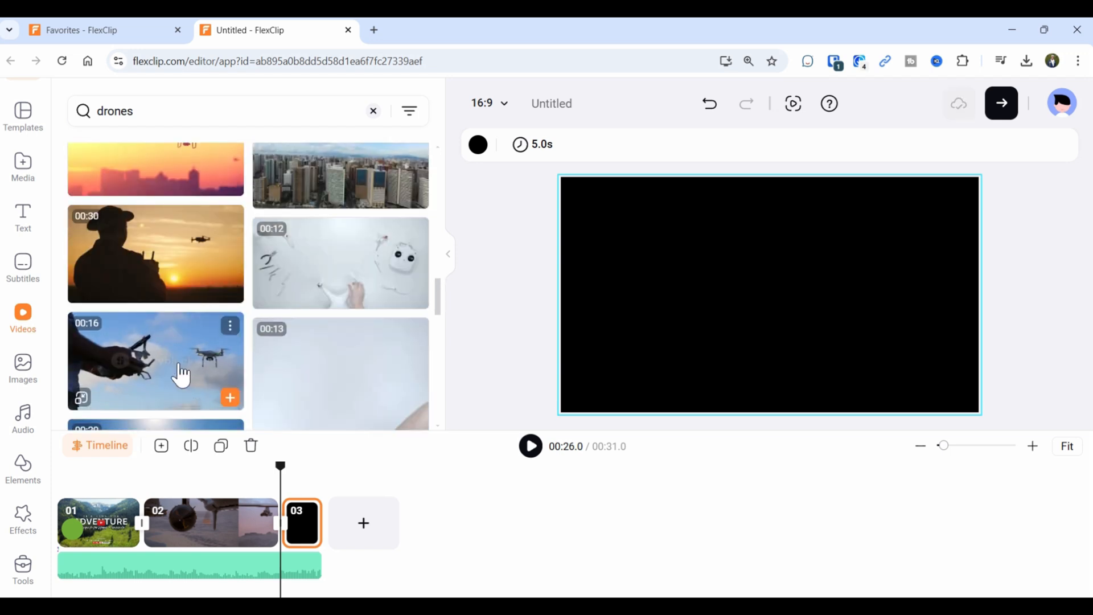
click(184, 374)
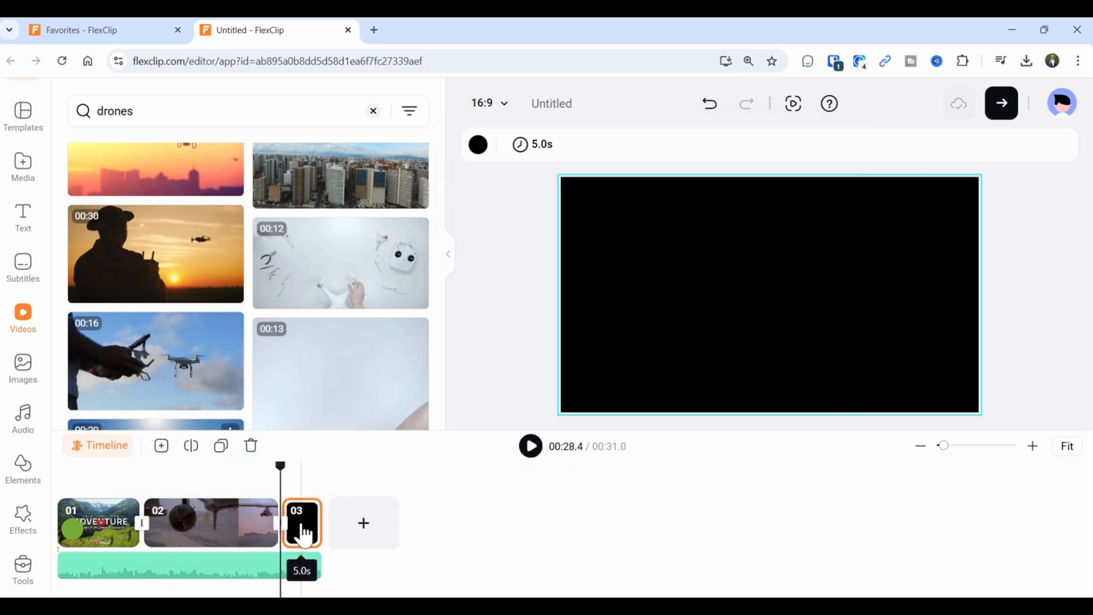
mouse_move(207, 390)
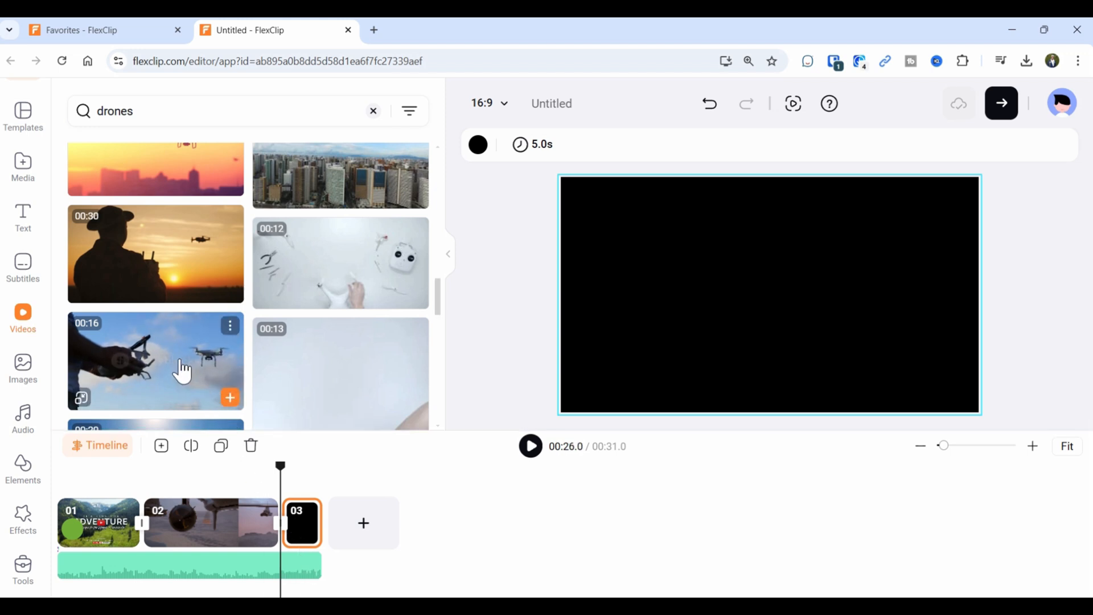
click(231, 397)
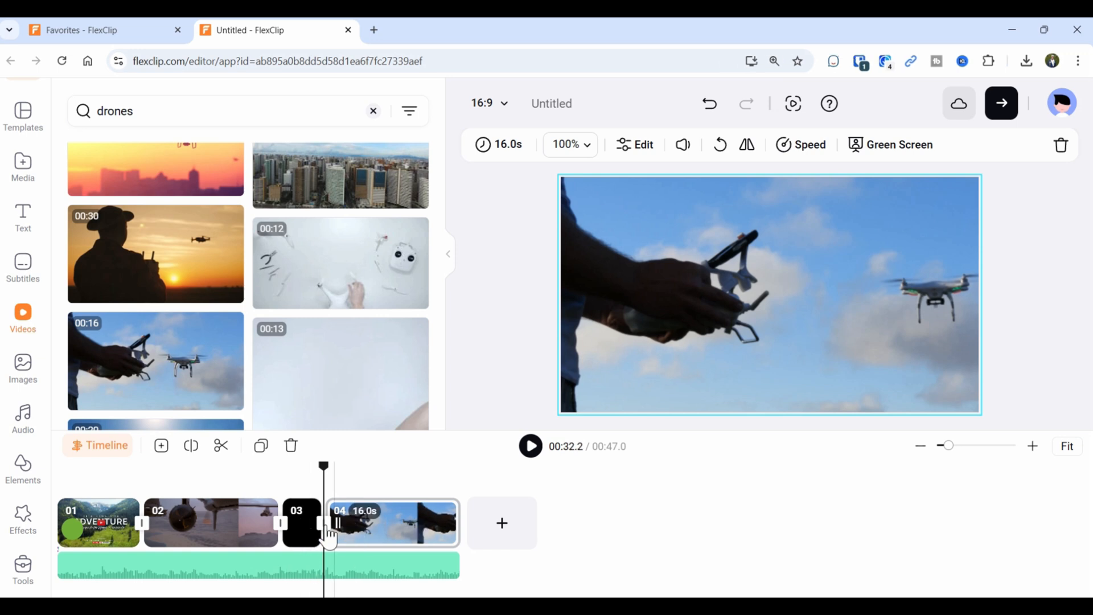
click(720, 104)
drag(186, 390, 302, 521)
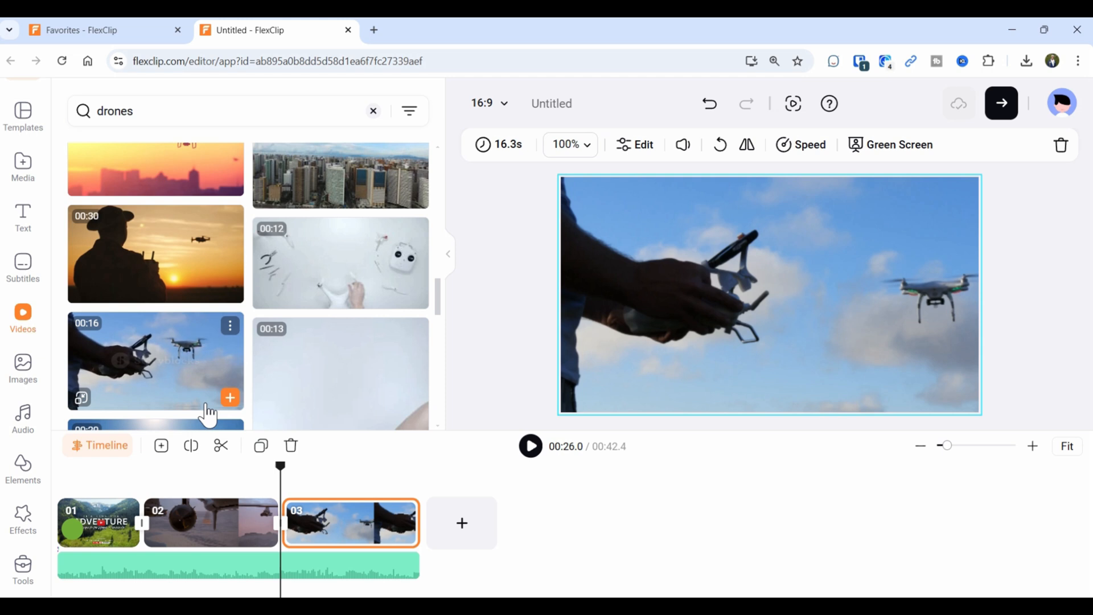
click(119, 450)
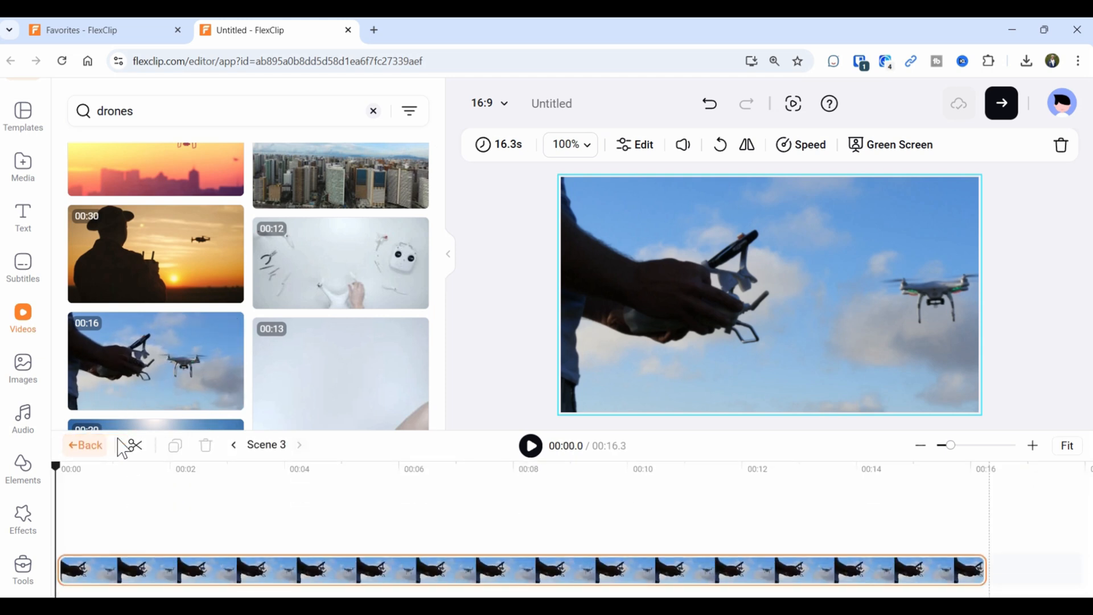
click(239, 446)
Check Scene 1's timeline, then browse the AI Tools' Popular, Image, Video and Audio tools.
click(234, 446)
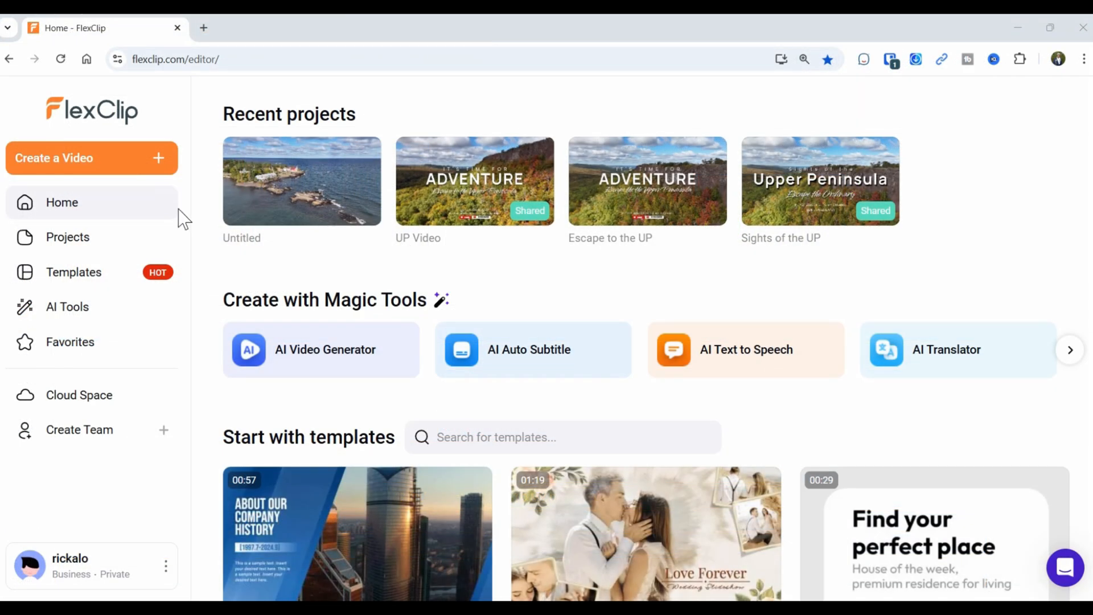
click(82, 312)
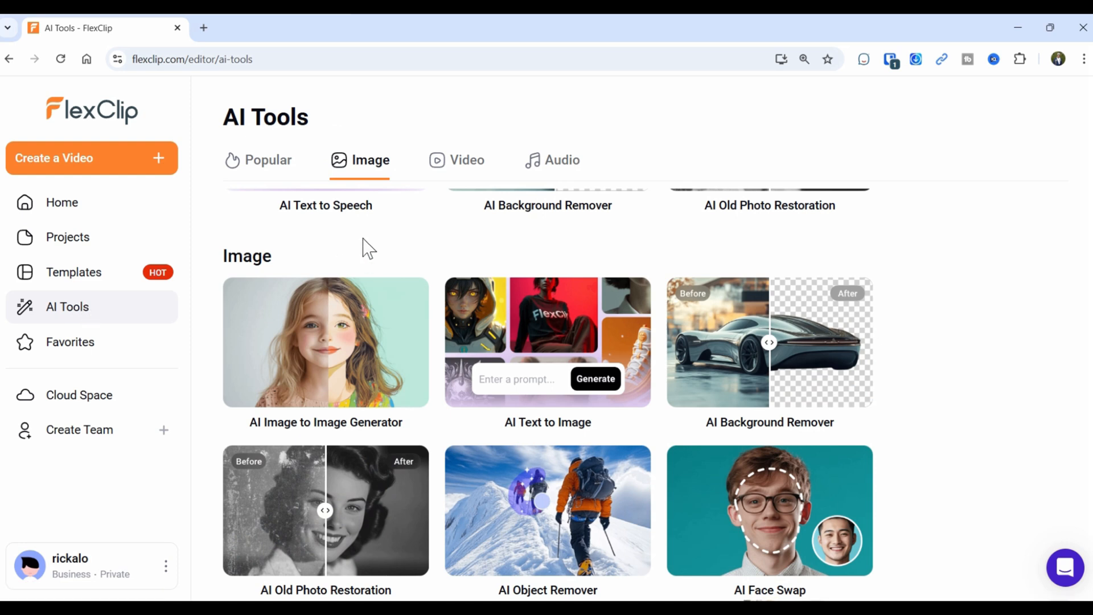
click(236, 174)
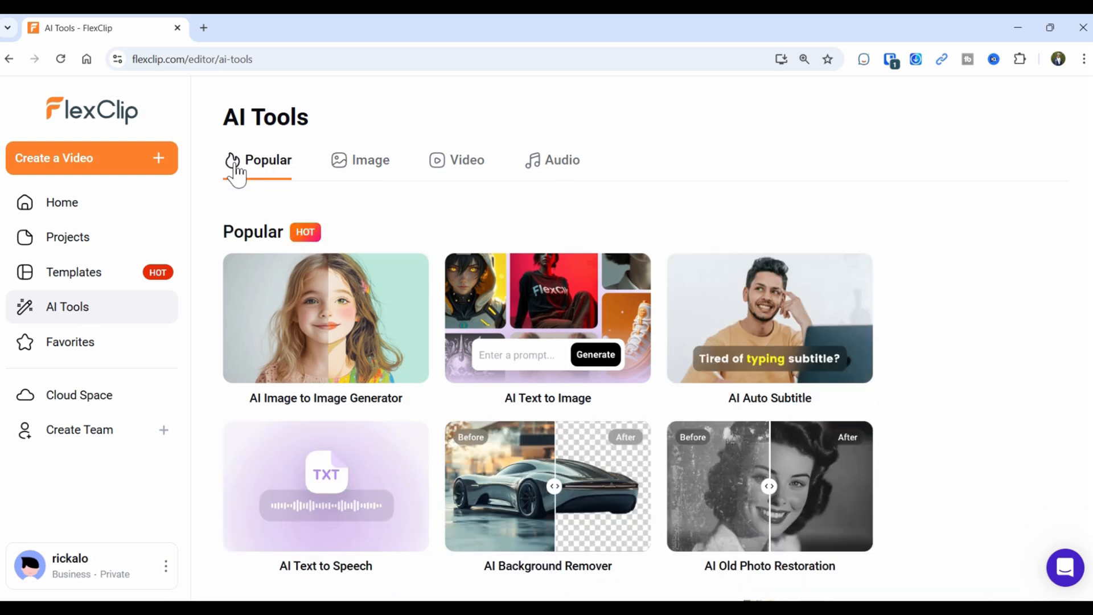
click(383, 171)
click(486, 171)
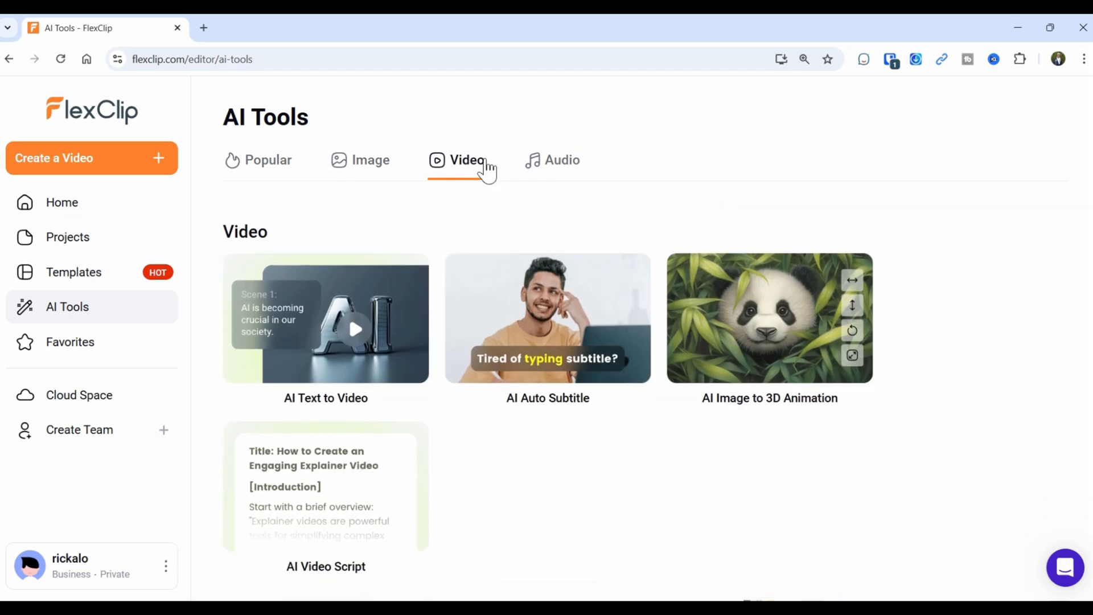
click(577, 172)
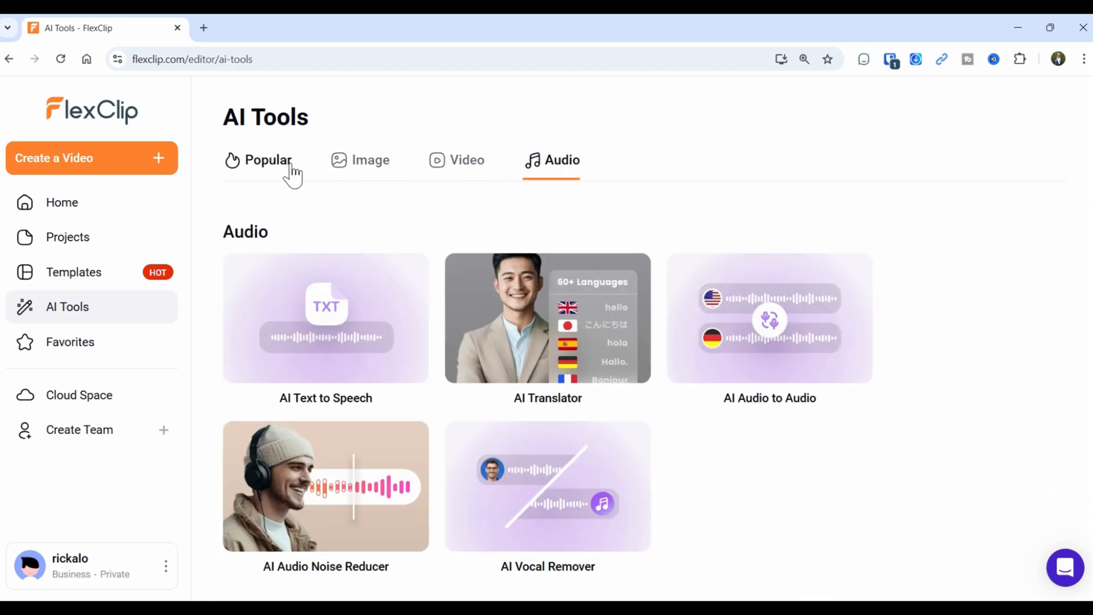
click(372, 172)
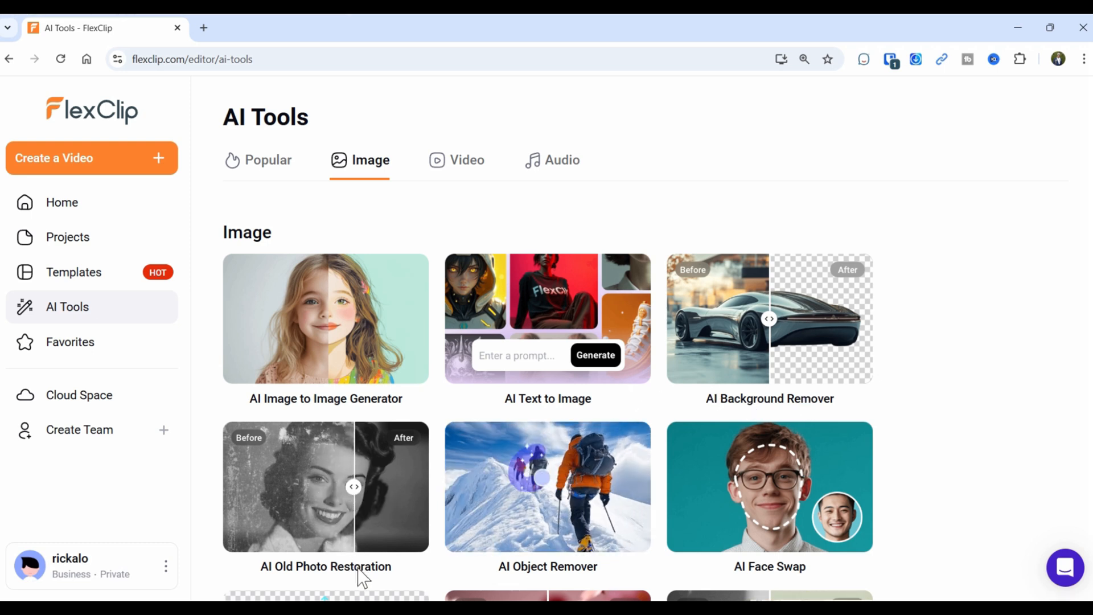
scroll(609, 553, down, 2)
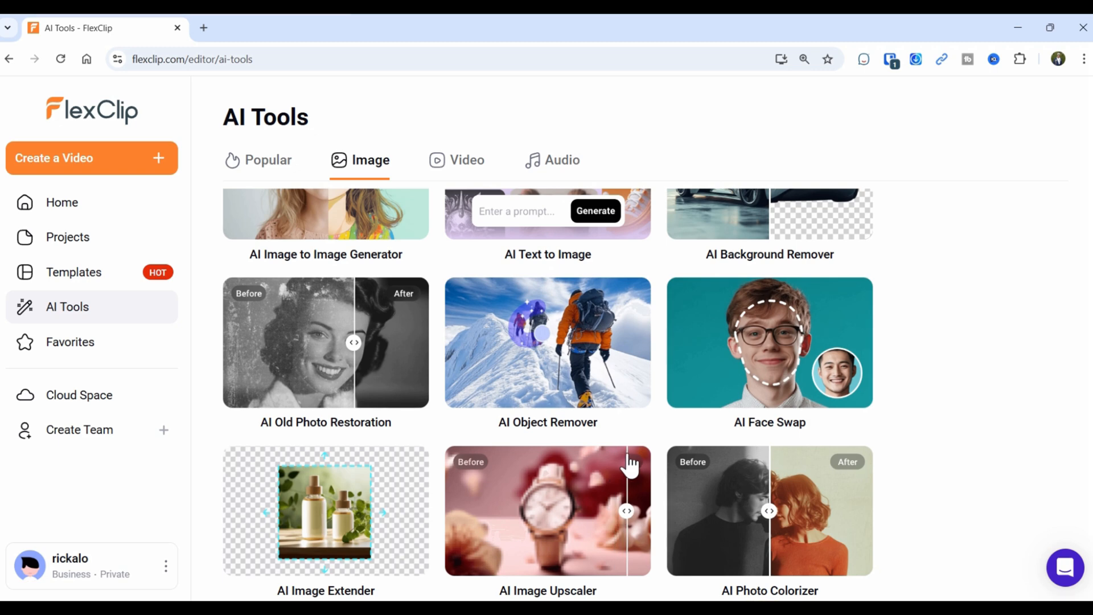
scroll(494, 424, up, 3)
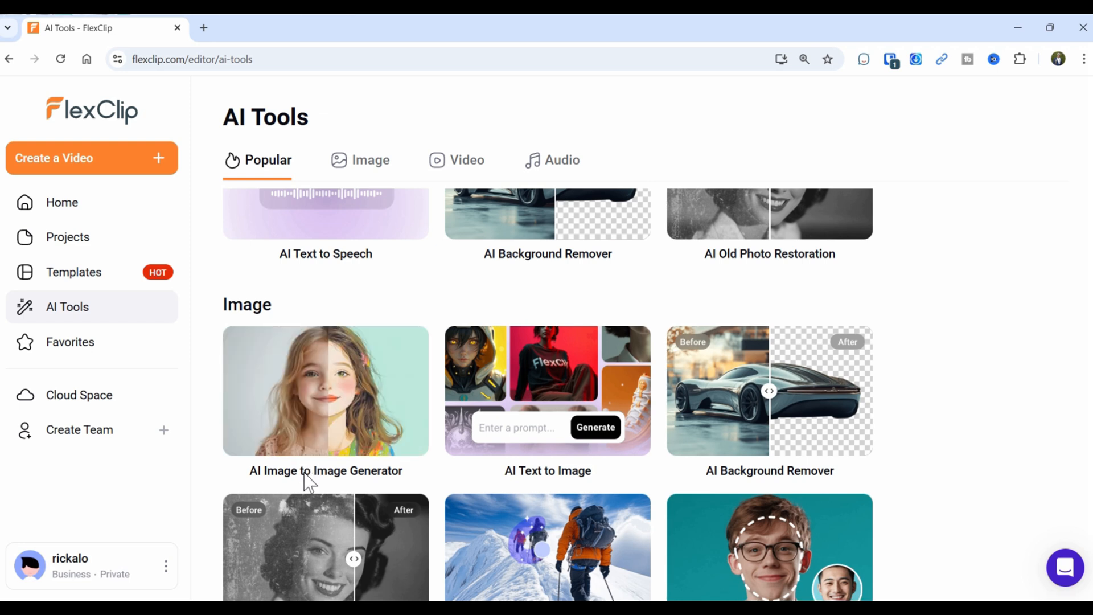
Open AI Image to Image's History and compare the stylised bridge image with its original.
click(312, 439)
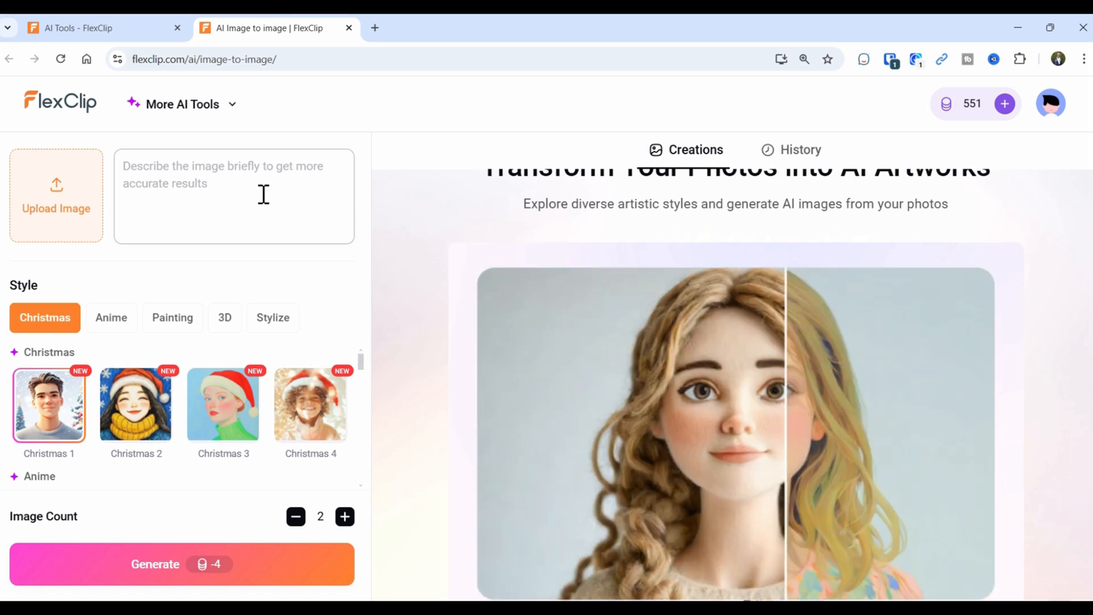
click(785, 154)
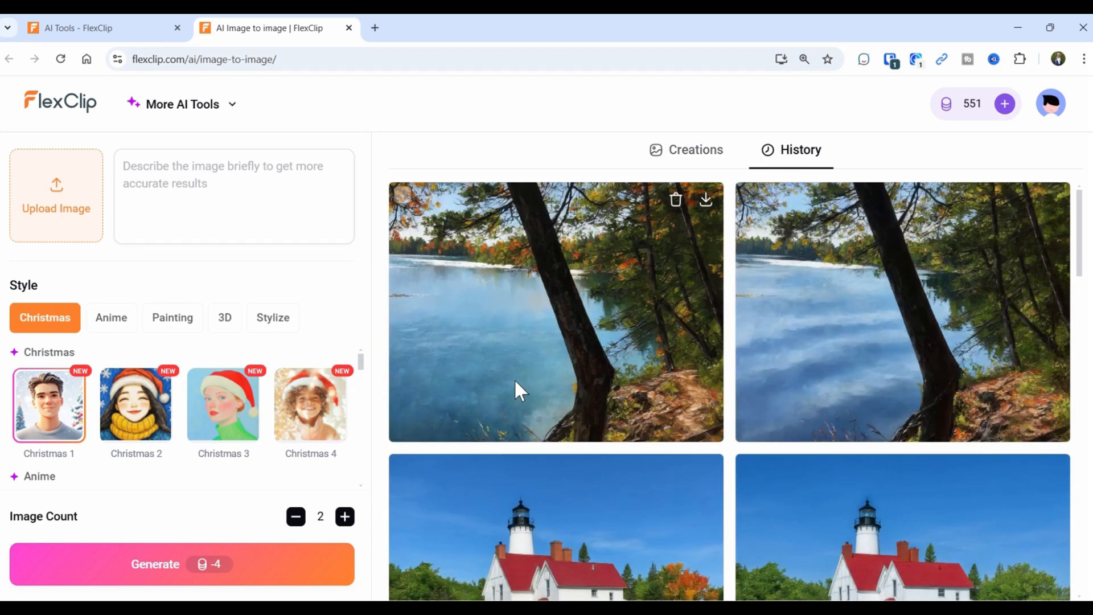
scroll(514, 380, down, 12)
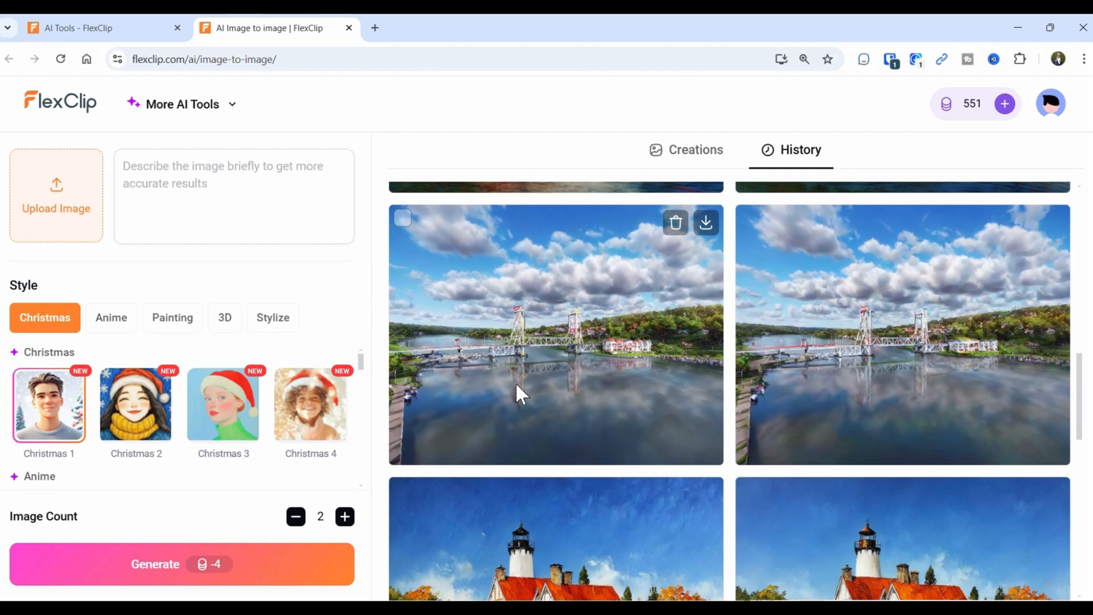
click(568, 323)
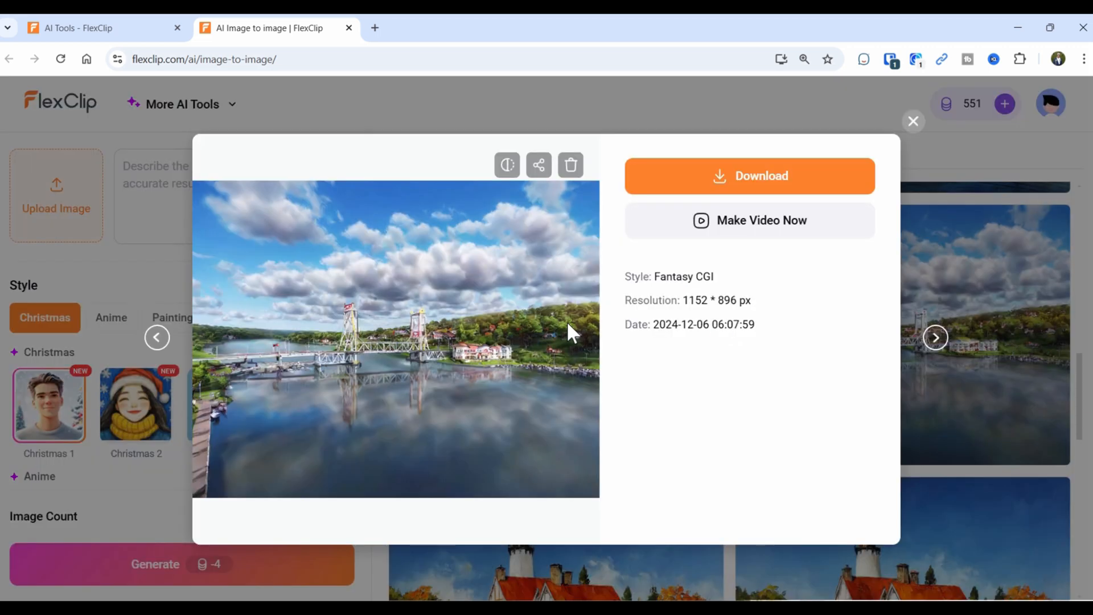
click(507, 166)
click(913, 121)
Compare the watercolour lighthouse image against its original photo.
scroll(706, 341, up, 8)
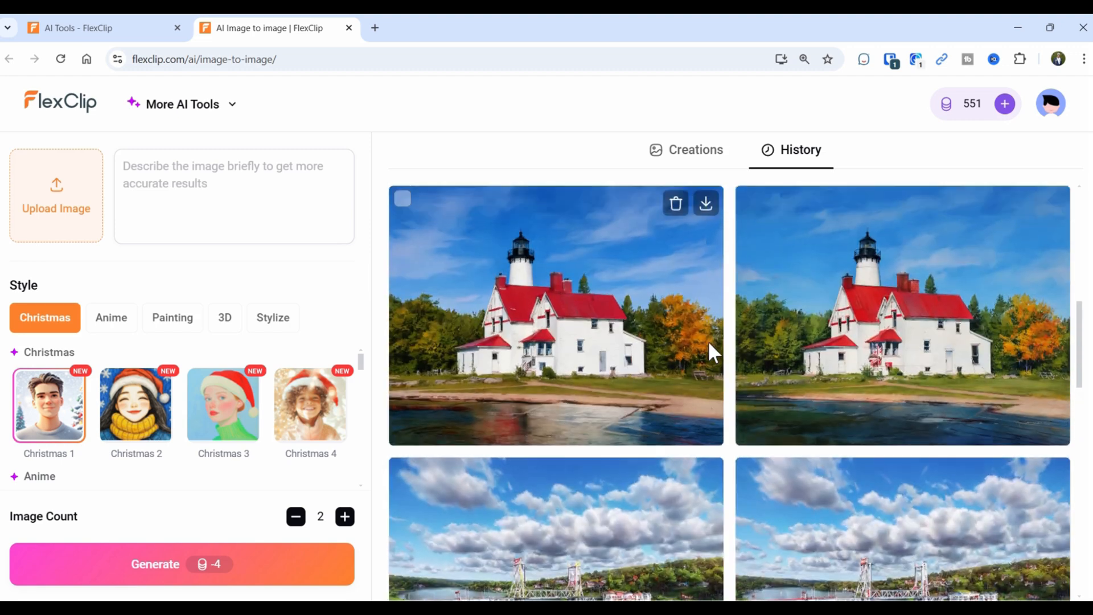
scroll(694, 358, up, 1)
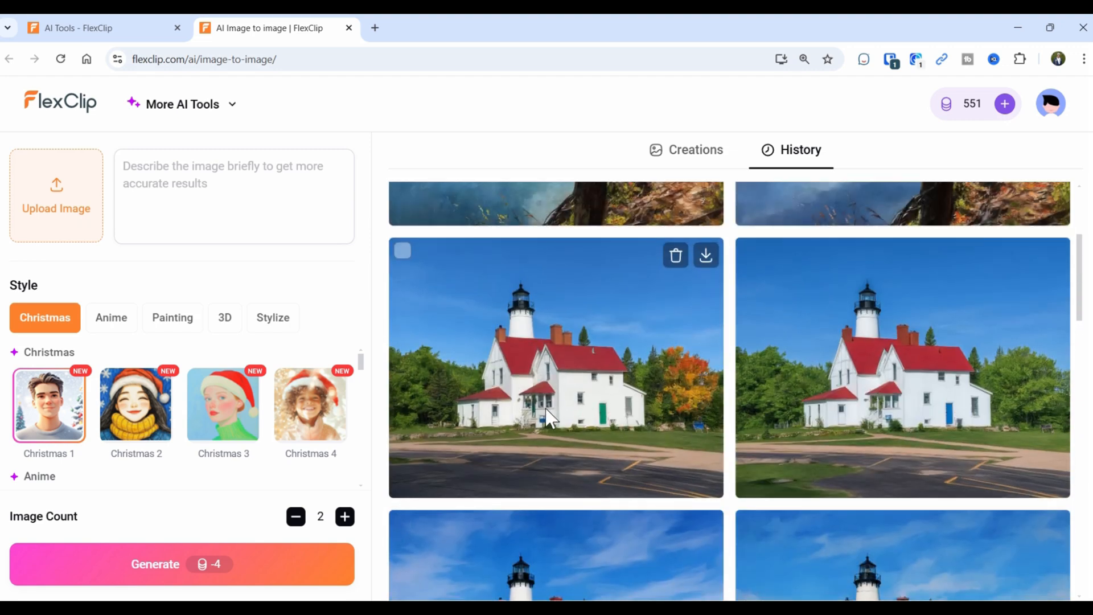
scroll(554, 403, up, 1)
scroll(554, 402, down, 3)
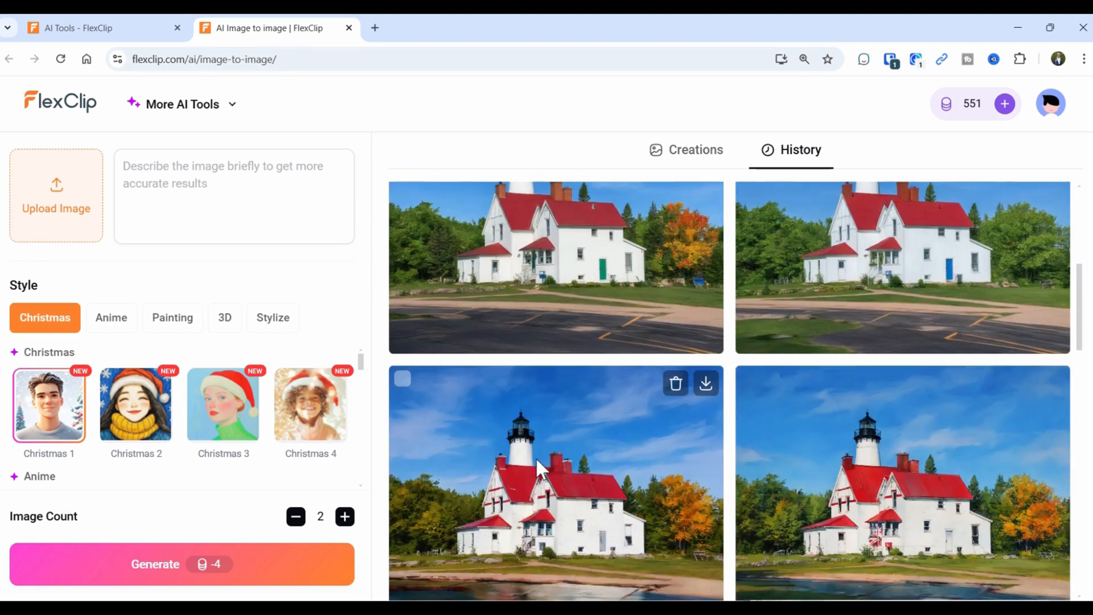
click(528, 497)
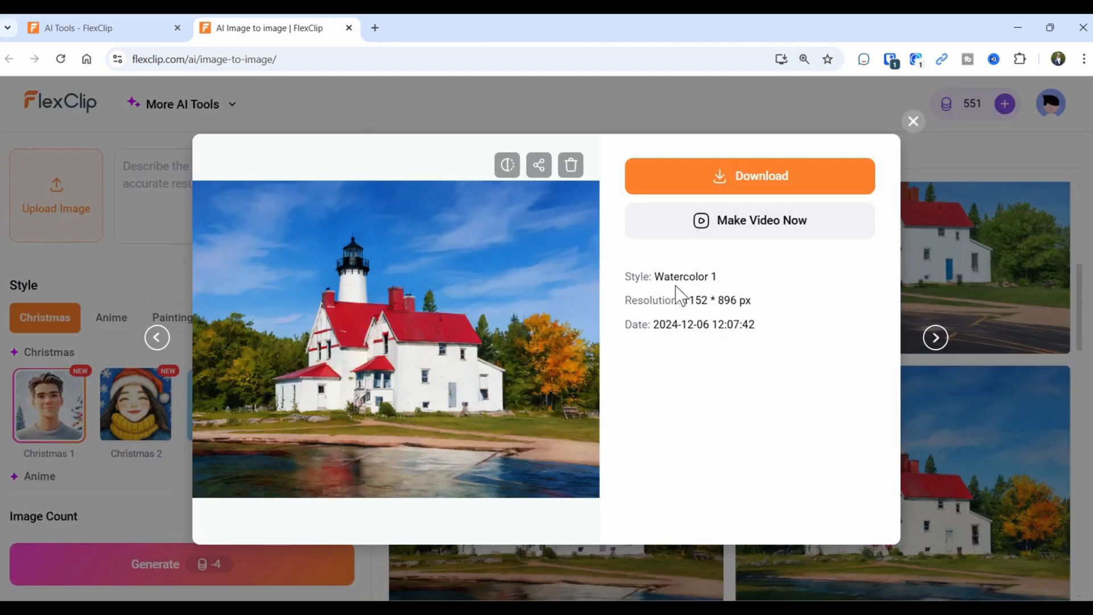
click(506, 168)
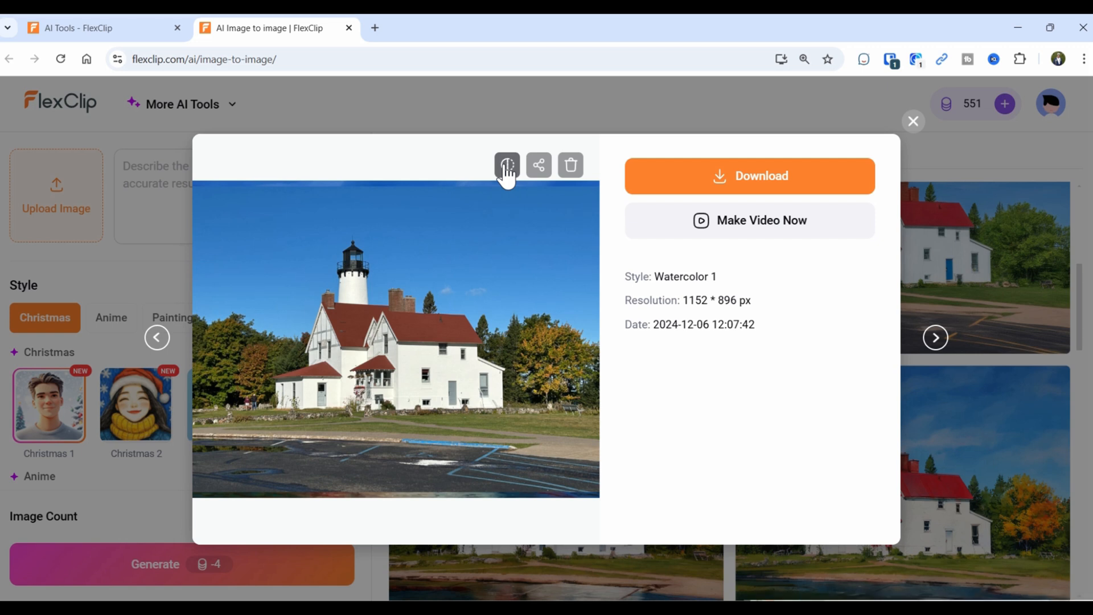
click(506, 170)
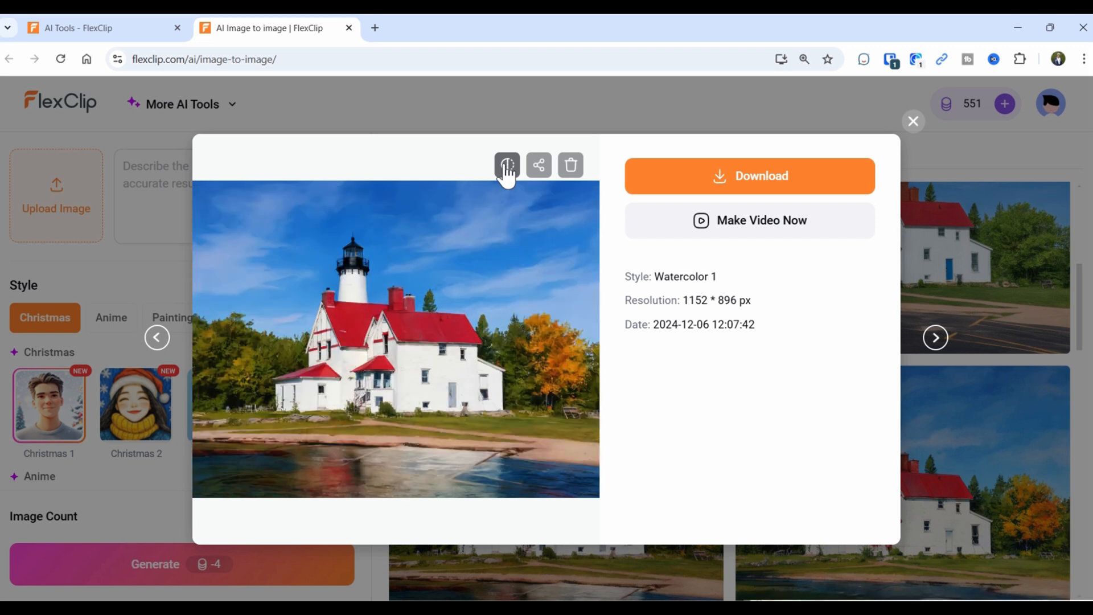
click(914, 121)
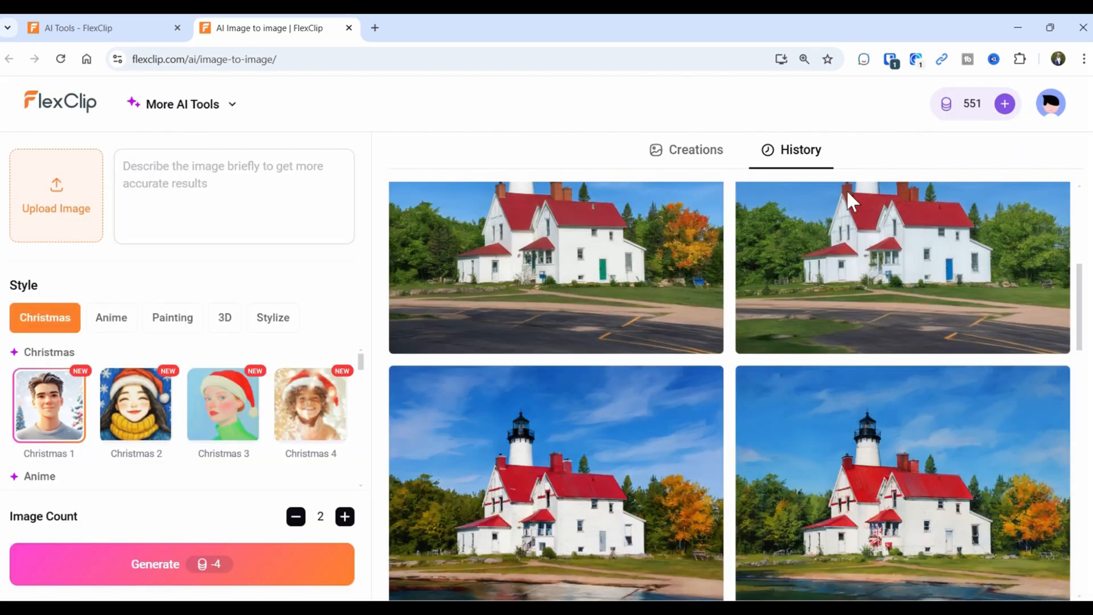
Compare the oil-painted lake image against its original photo.
scroll(695, 336, down, 6)
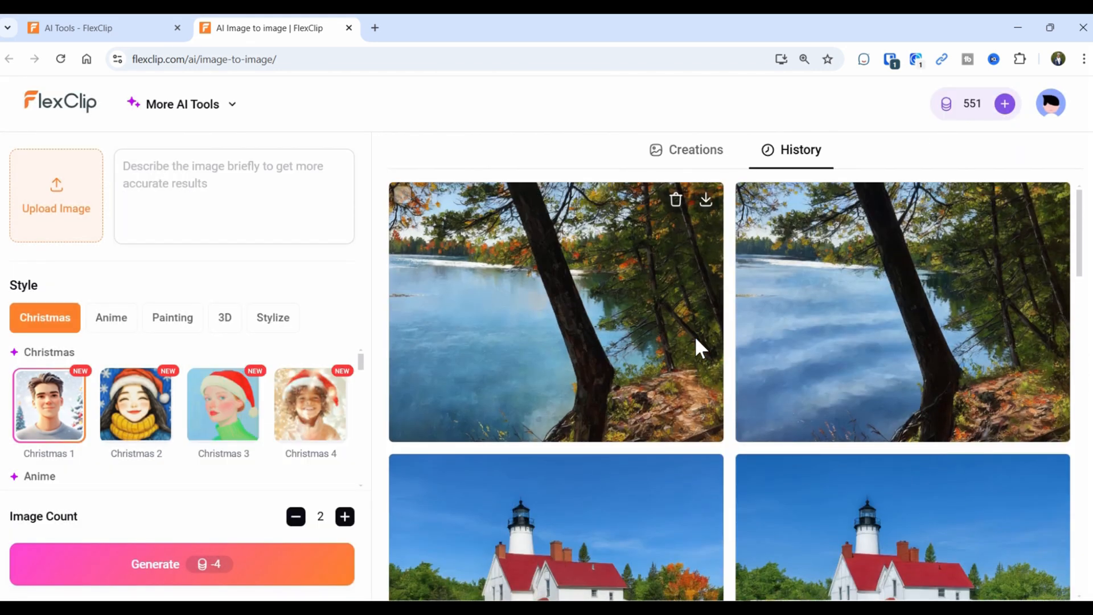
click(553, 297)
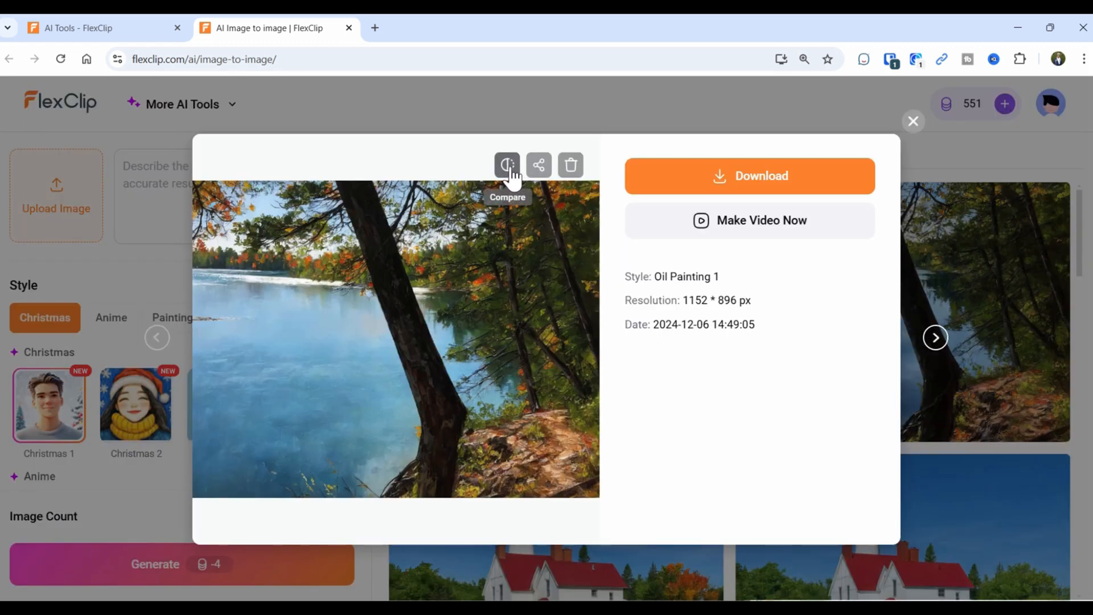
click(511, 171)
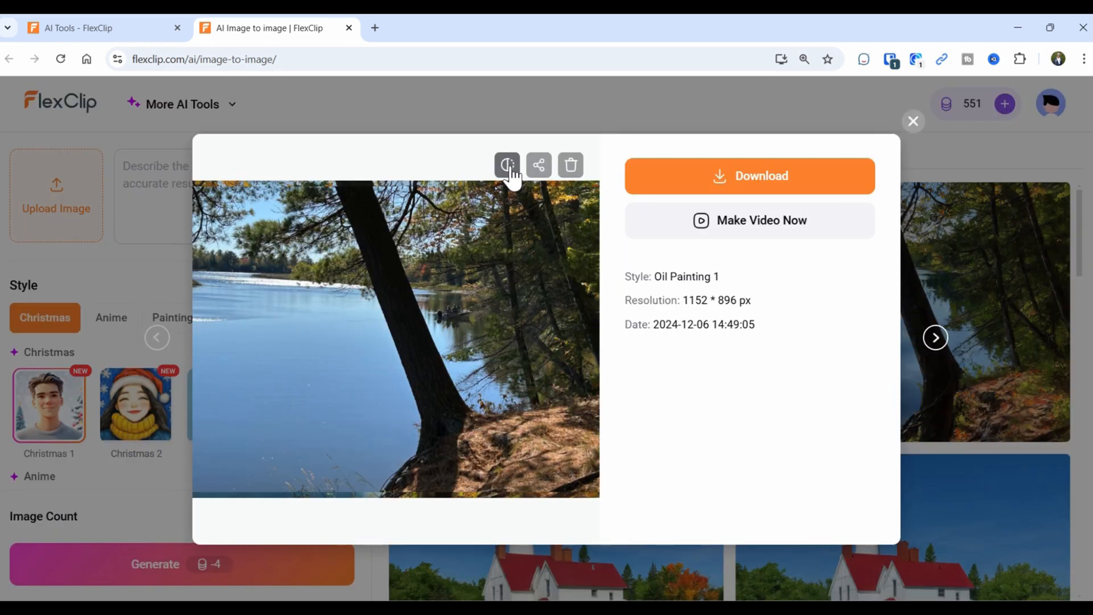
click(511, 171)
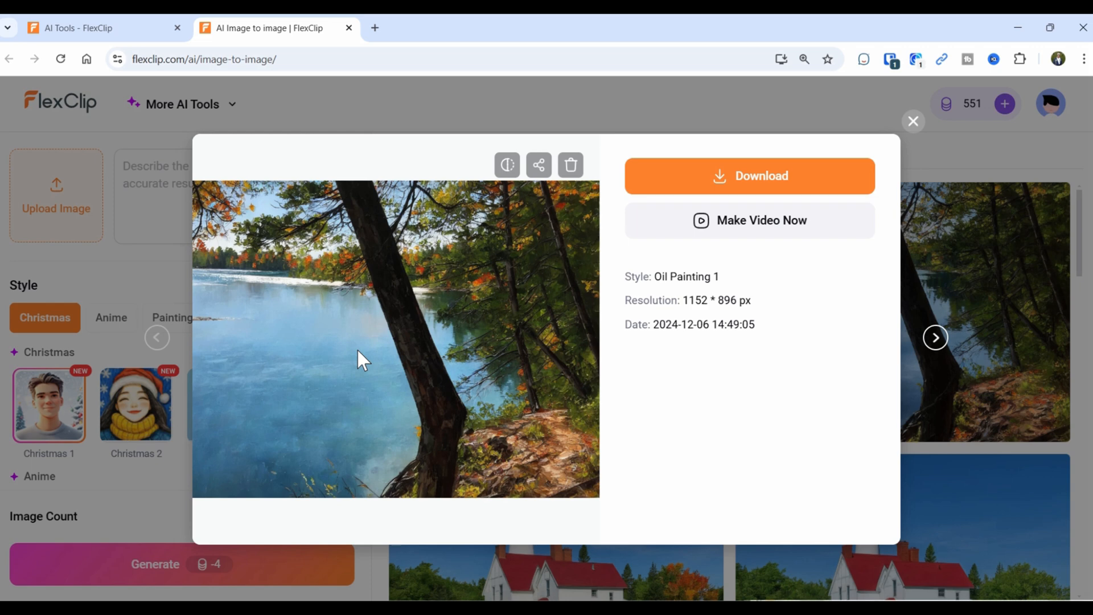
click(913, 121)
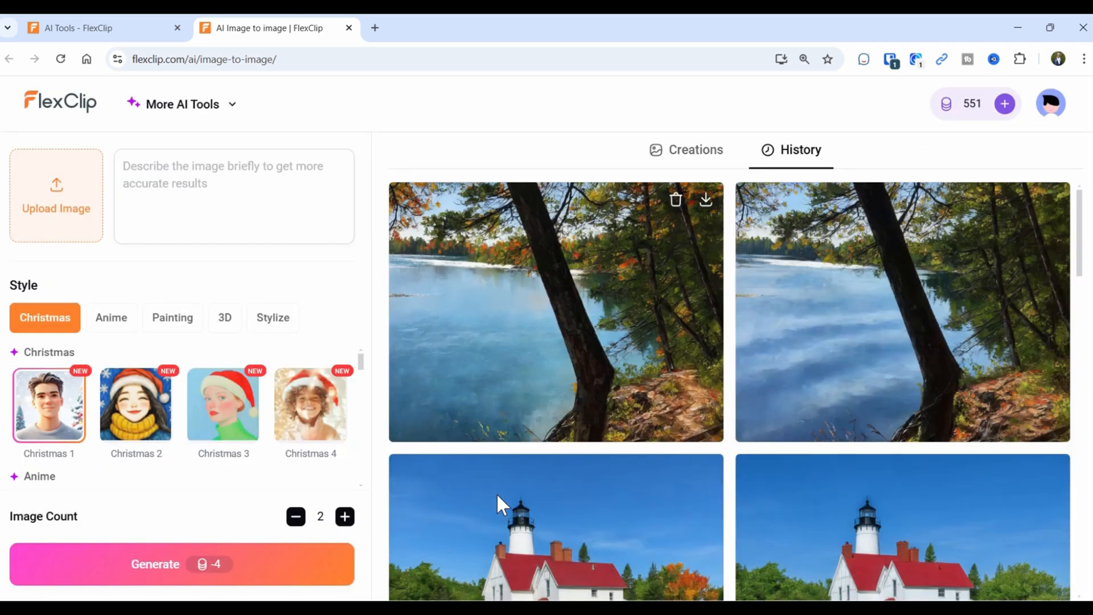
Browse the Anime, Painting and 3D style presets, ending on Fantasy CGI, Dreamy 3D and others.
click(115, 332)
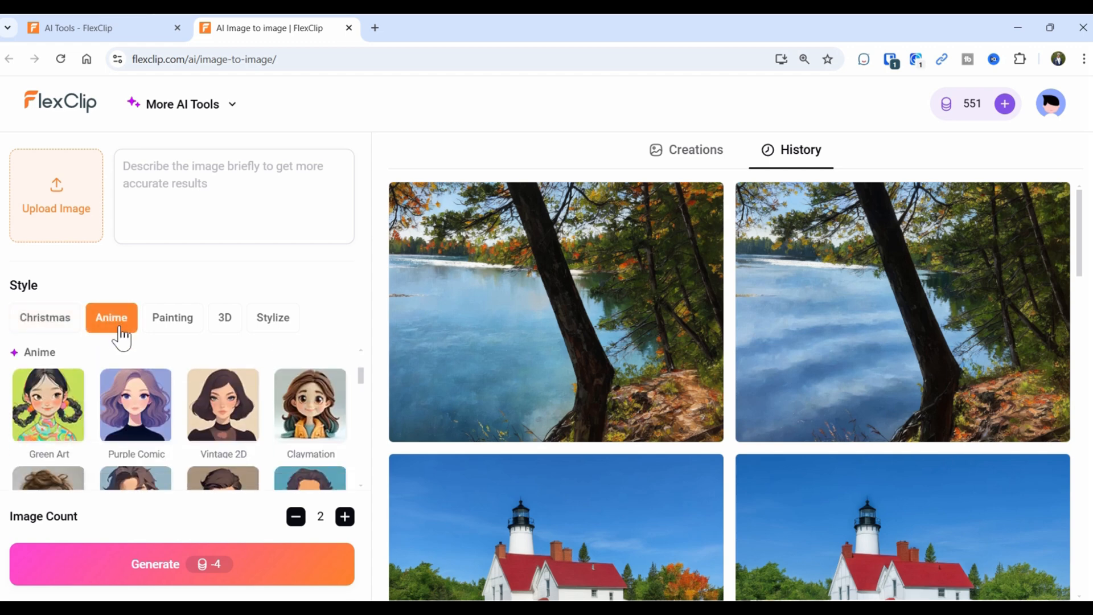
click(186, 320)
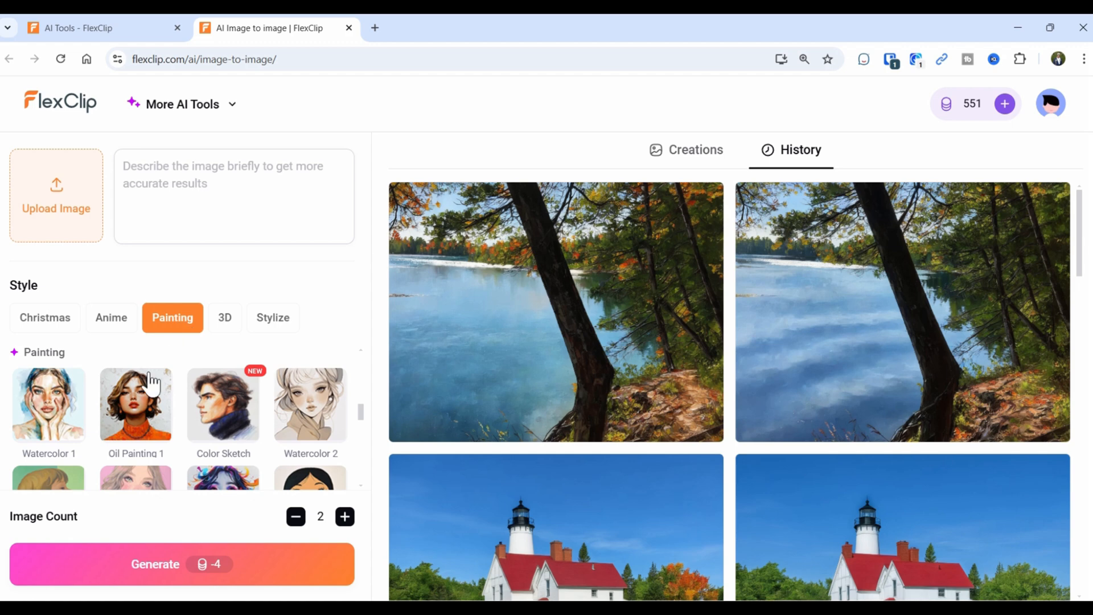
click(227, 320)
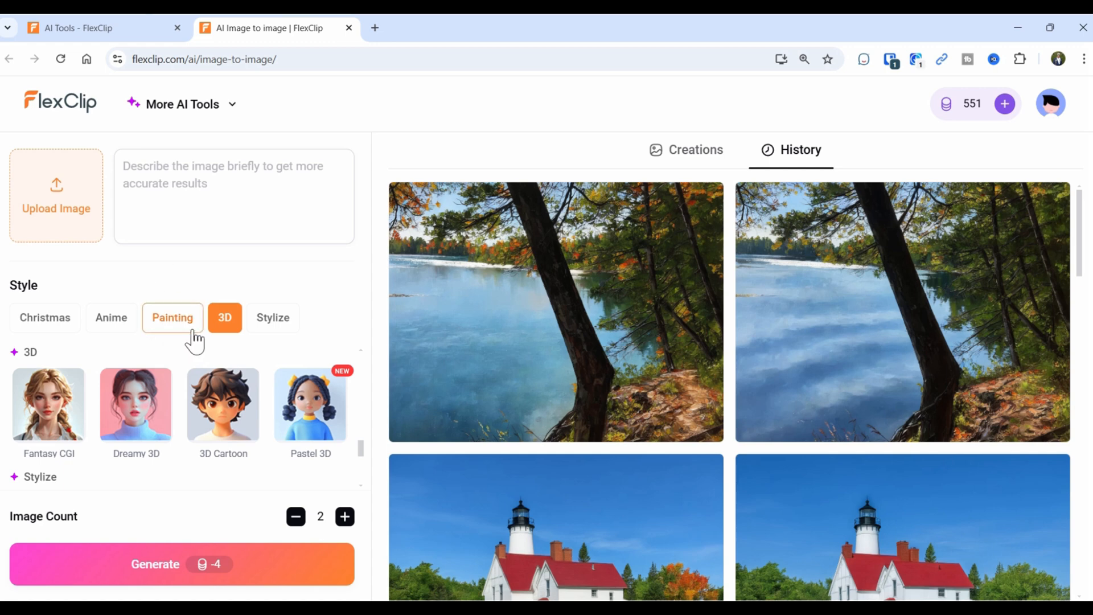
In AI Text to Image, enter a hiker prompt, choose the Cinematic style and generate two images.
click(349, 28)
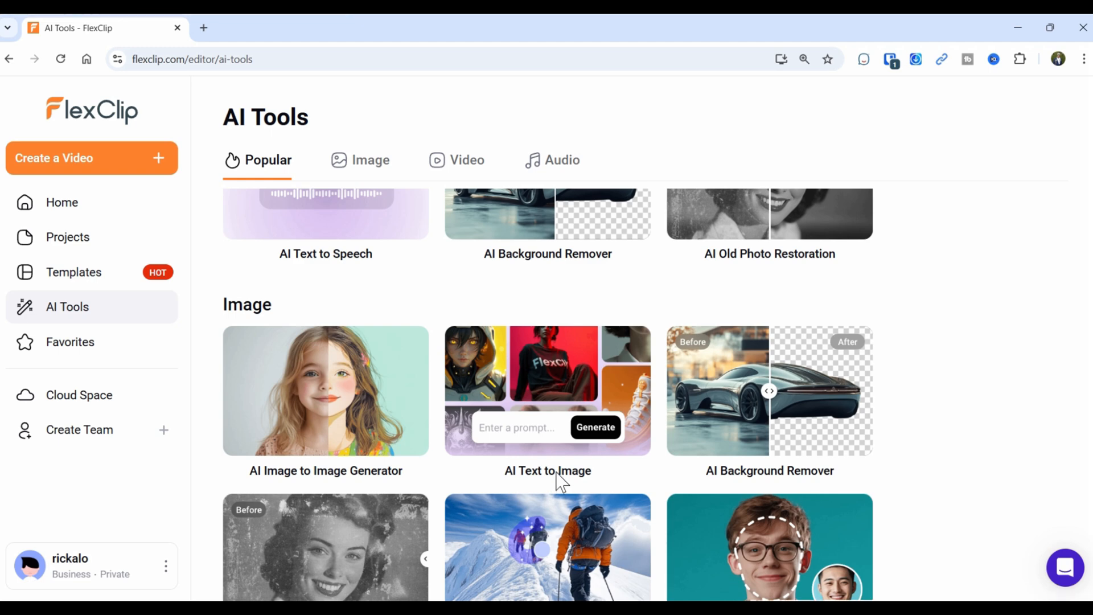
click(530, 409)
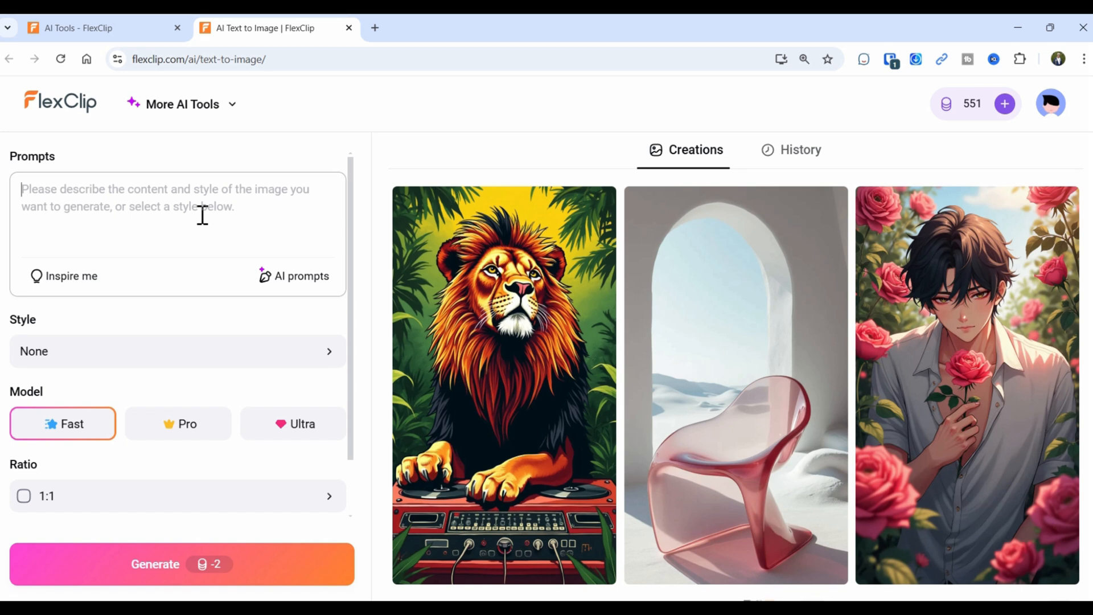
text(Hik)
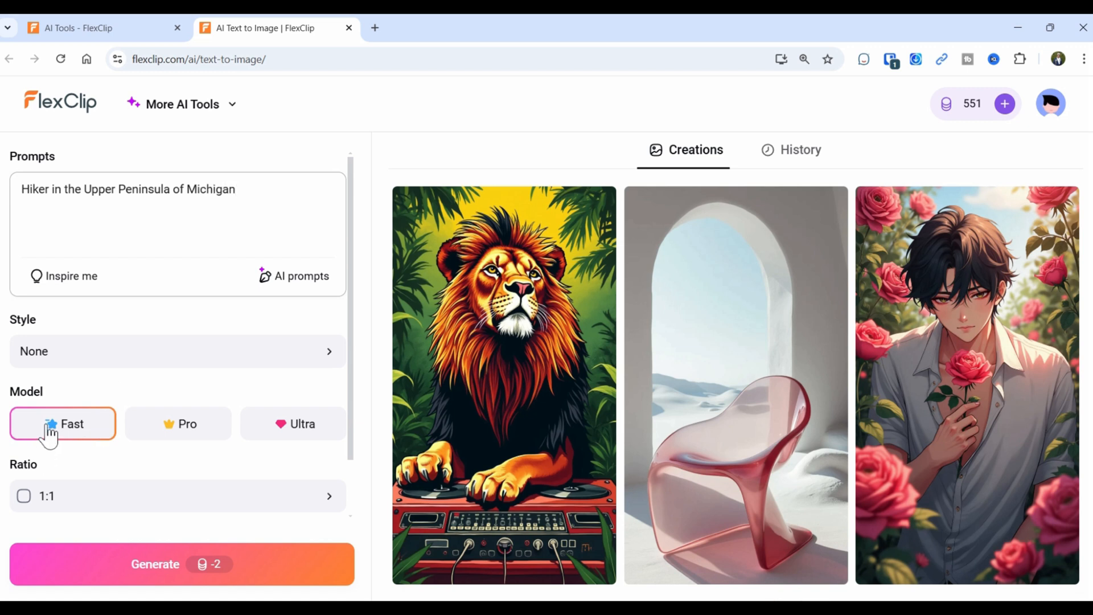
click(49, 364)
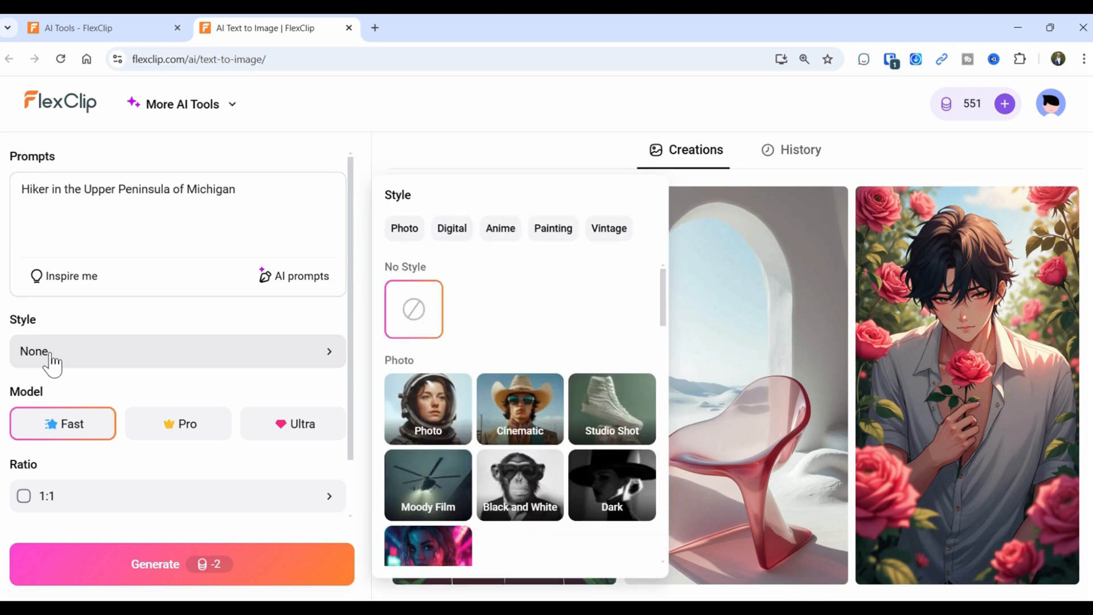
click(518, 418)
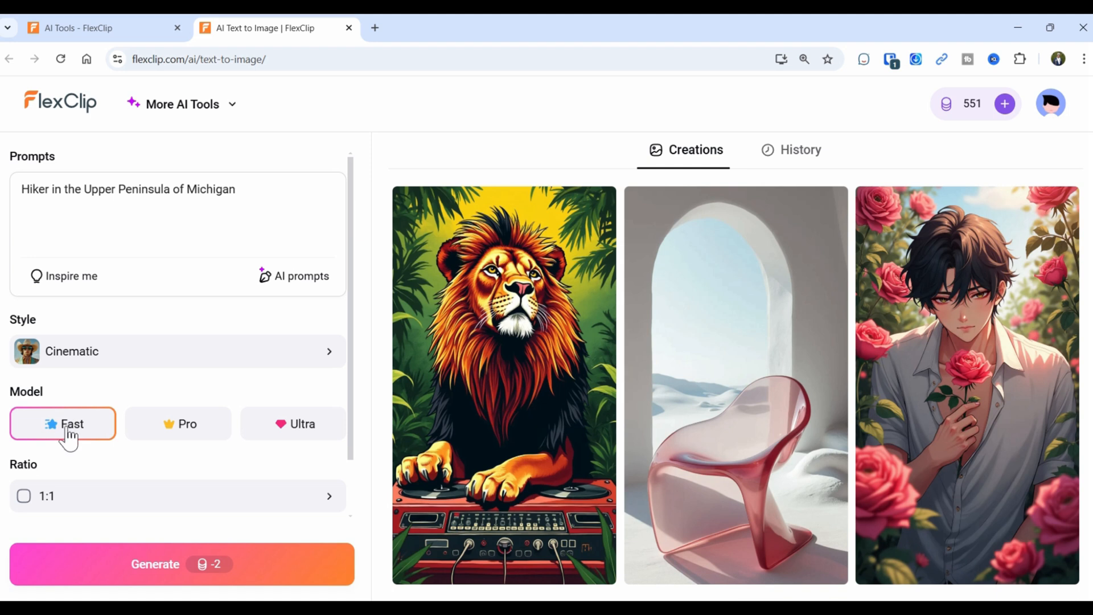
click(85, 572)
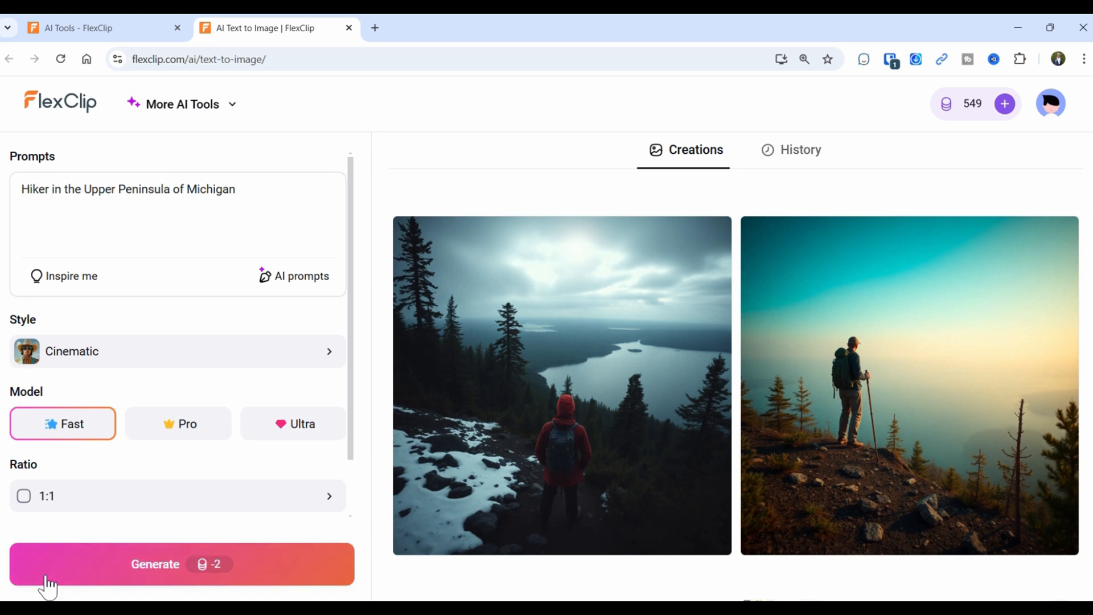
scroll(200, 420, down, 2)
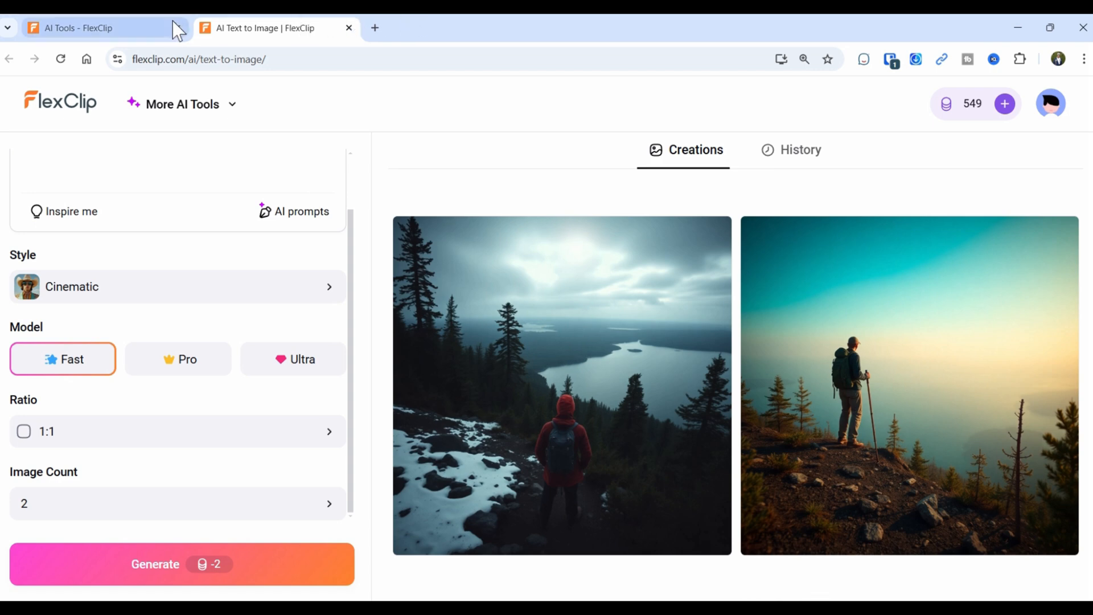
In AI Object Remover's History, compare the cone-free shoreline photo with its original.
click(349, 28)
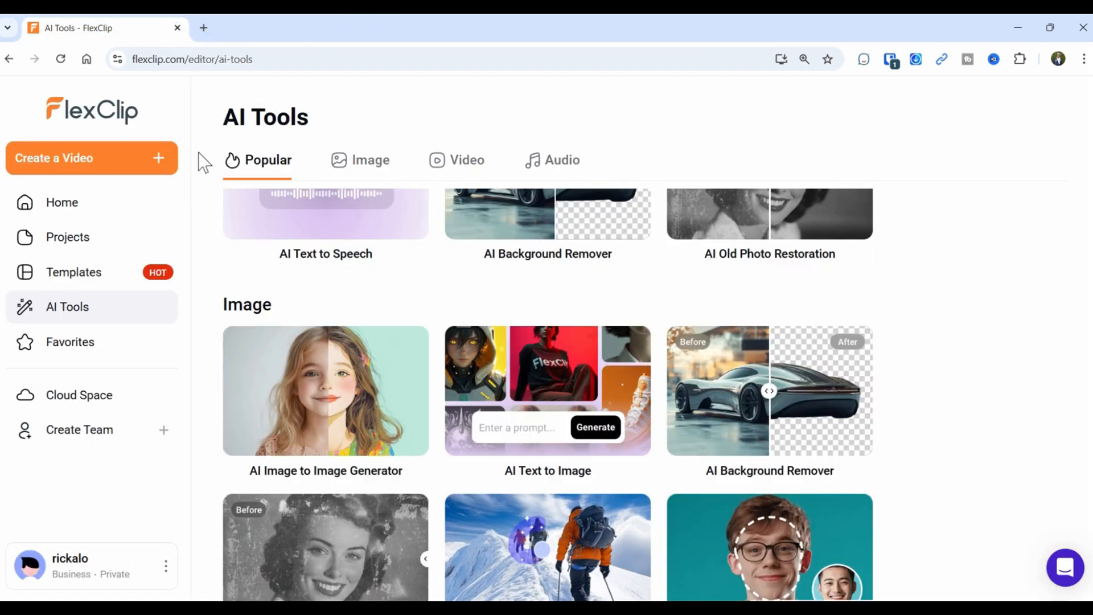
scroll(625, 518, down, 3)
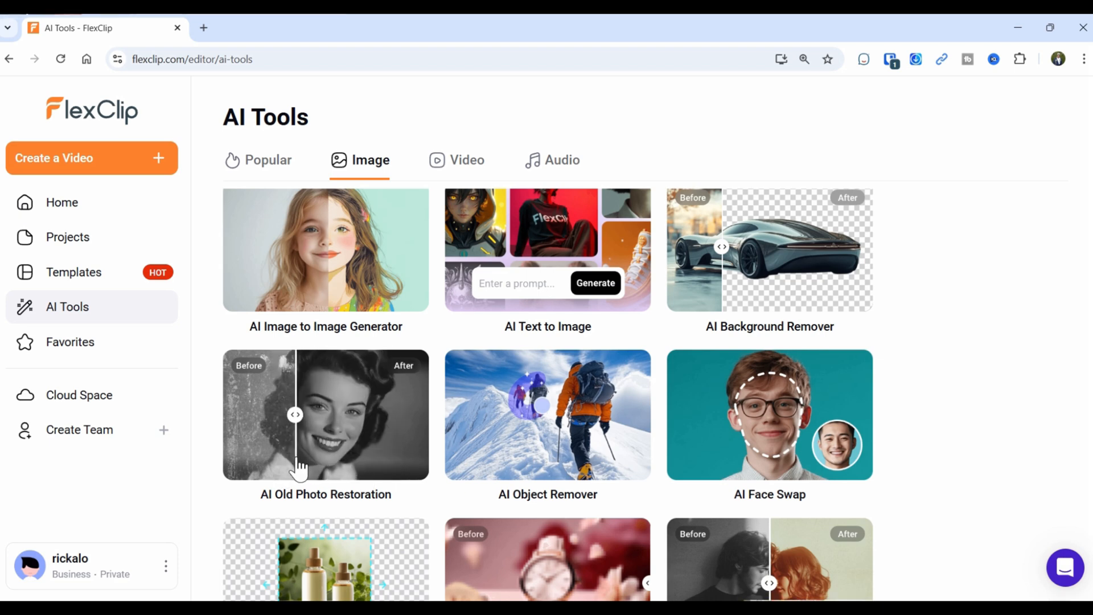
click(567, 450)
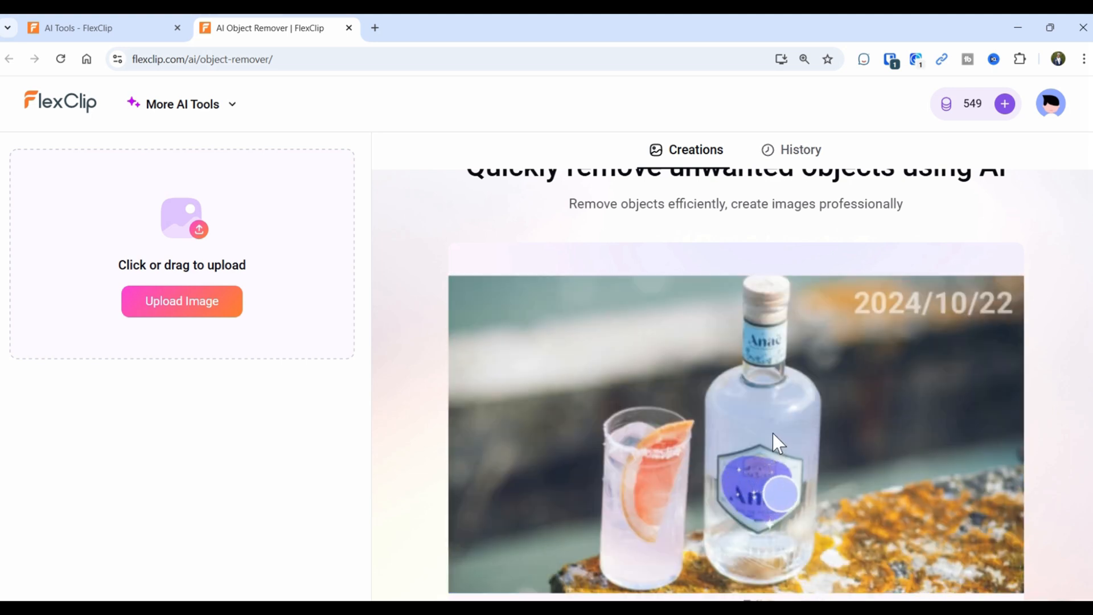
click(800, 154)
mouse_move(620, 319)
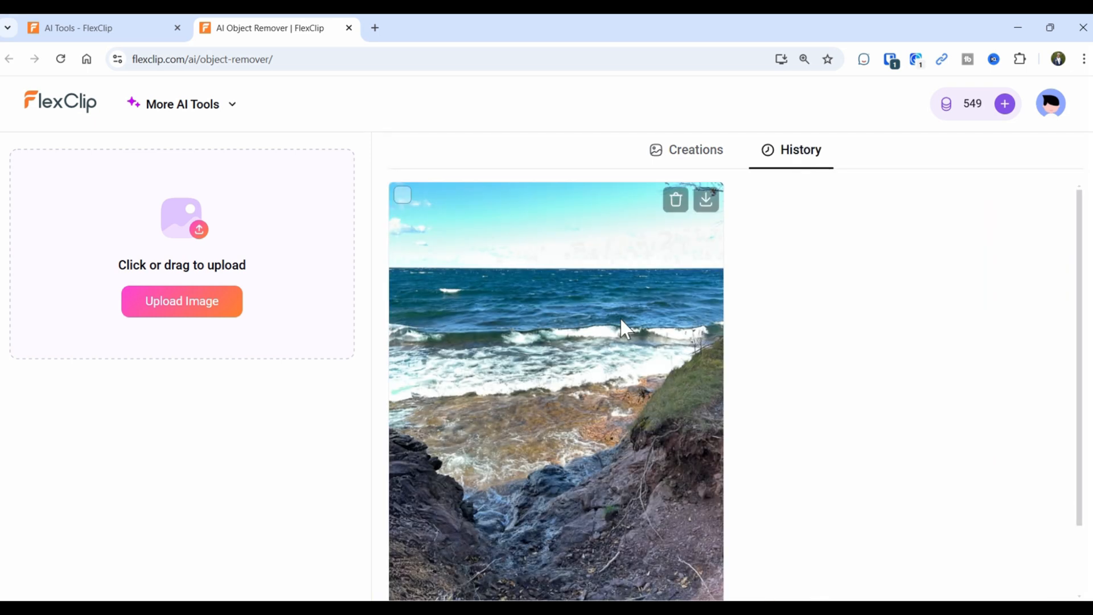
click(565, 442)
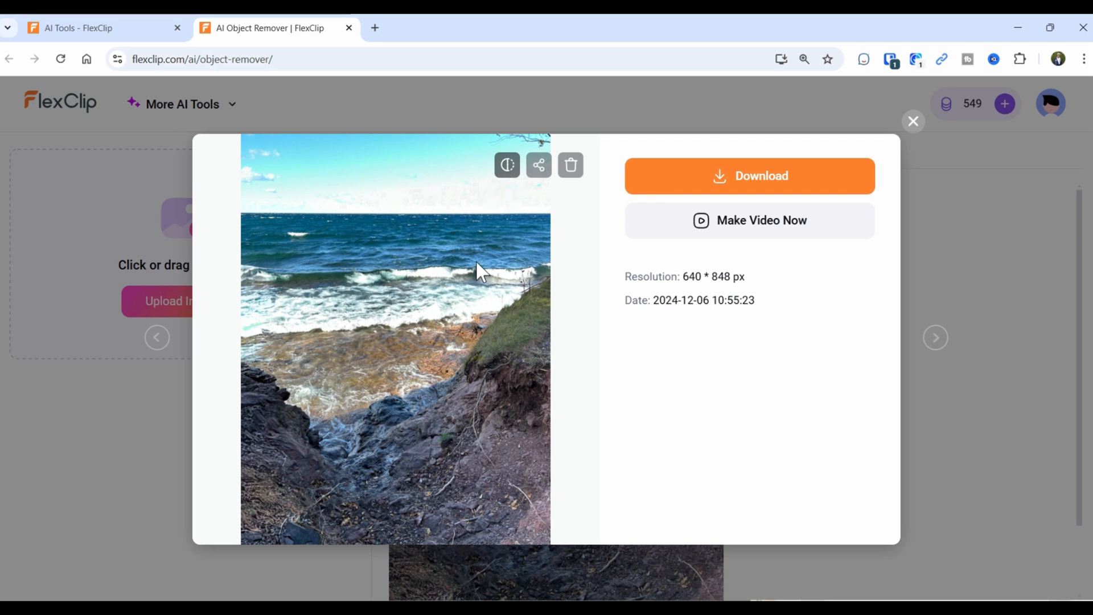
click(506, 168)
click(506, 168)
click(916, 125)
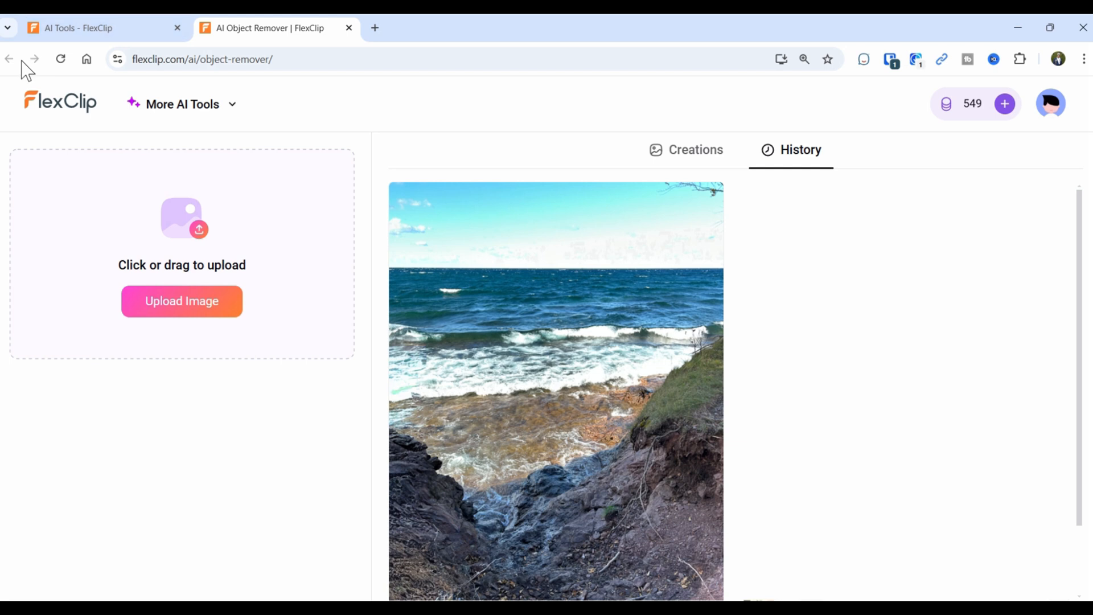
Close the Object Remover and scroll AI Tools down to video tools like AI Text to Video.
click(349, 28)
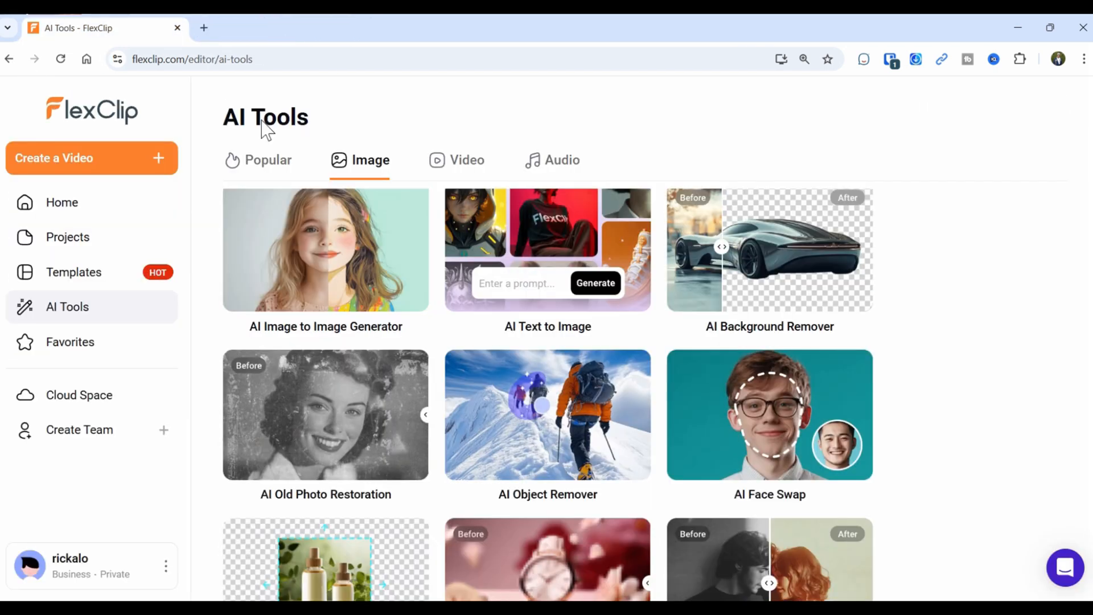
scroll(811, 396, down, 3)
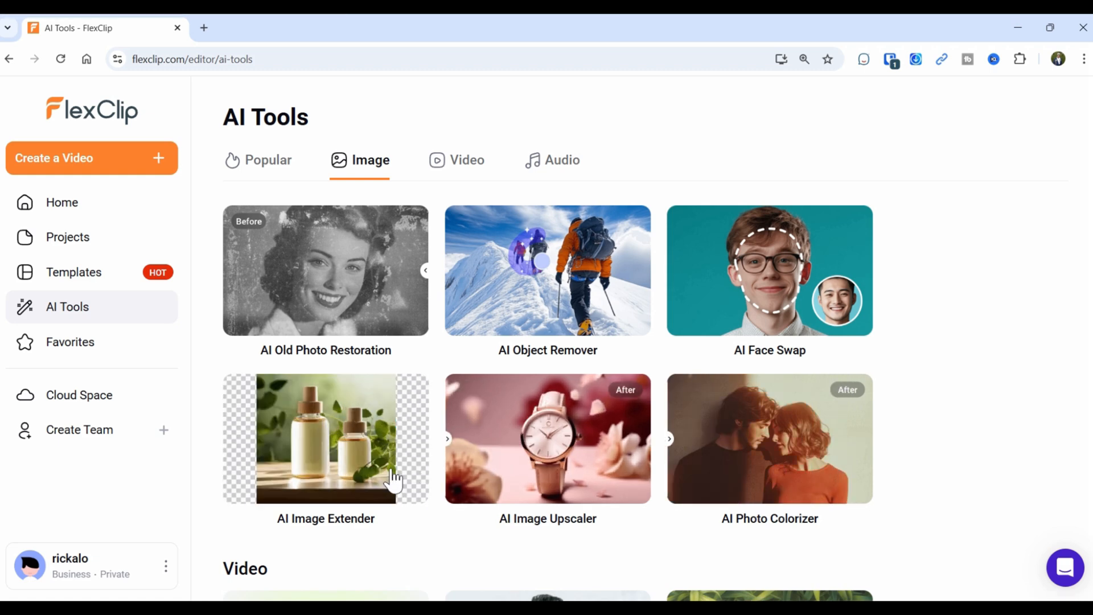
scroll(503, 478, down, 3)
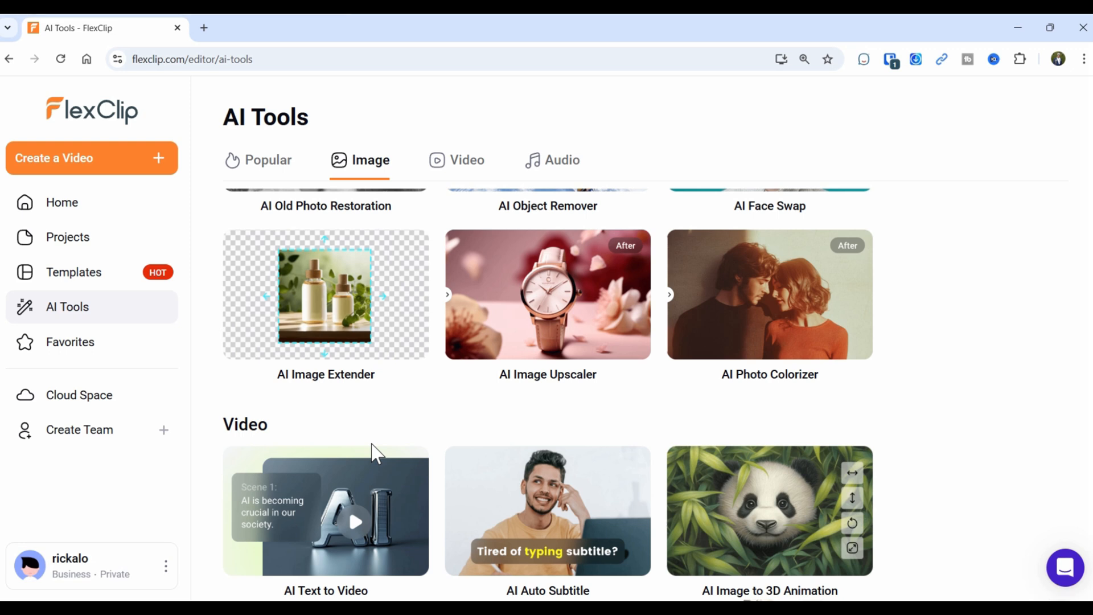
scroll(373, 454, down, 2)
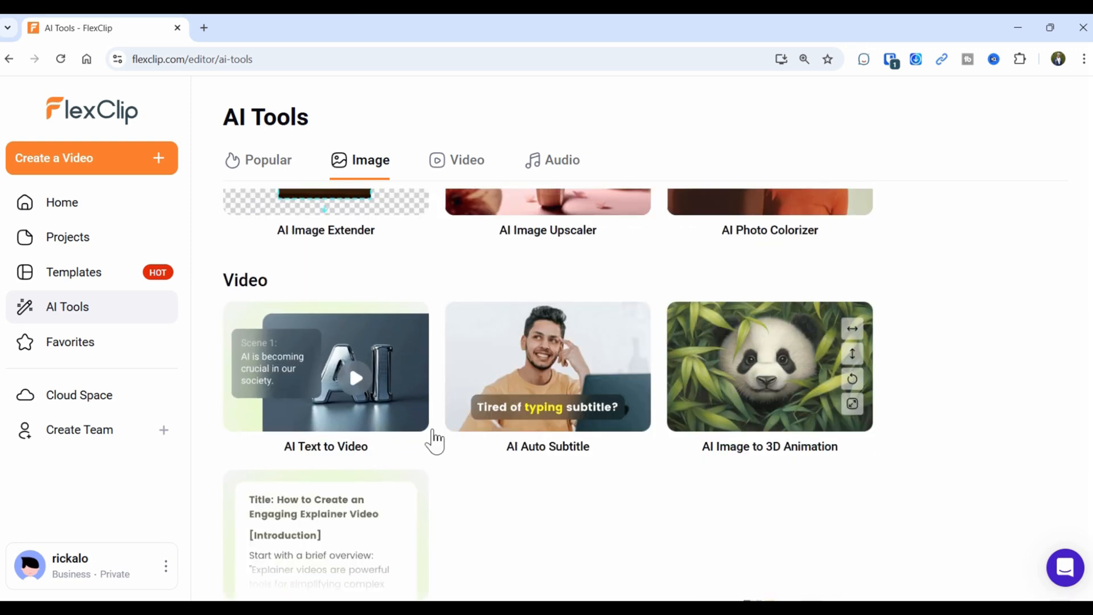
Generate an AI Text to Video from 'Create o video of a hike in the upper peninsula of Mi' with Black Bar captions.
click(355, 392)
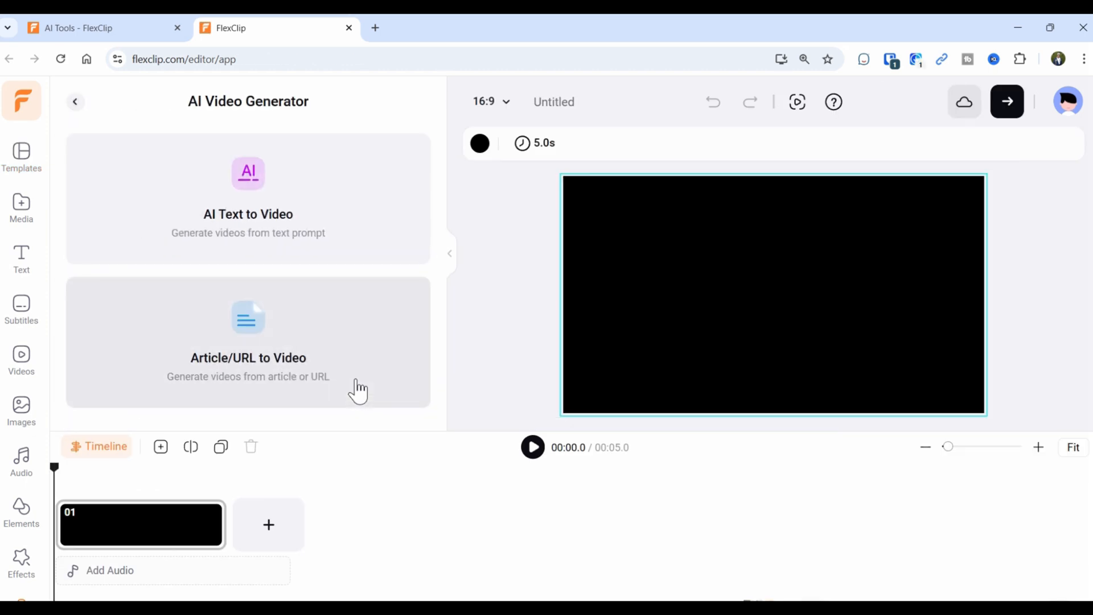
click(248, 177)
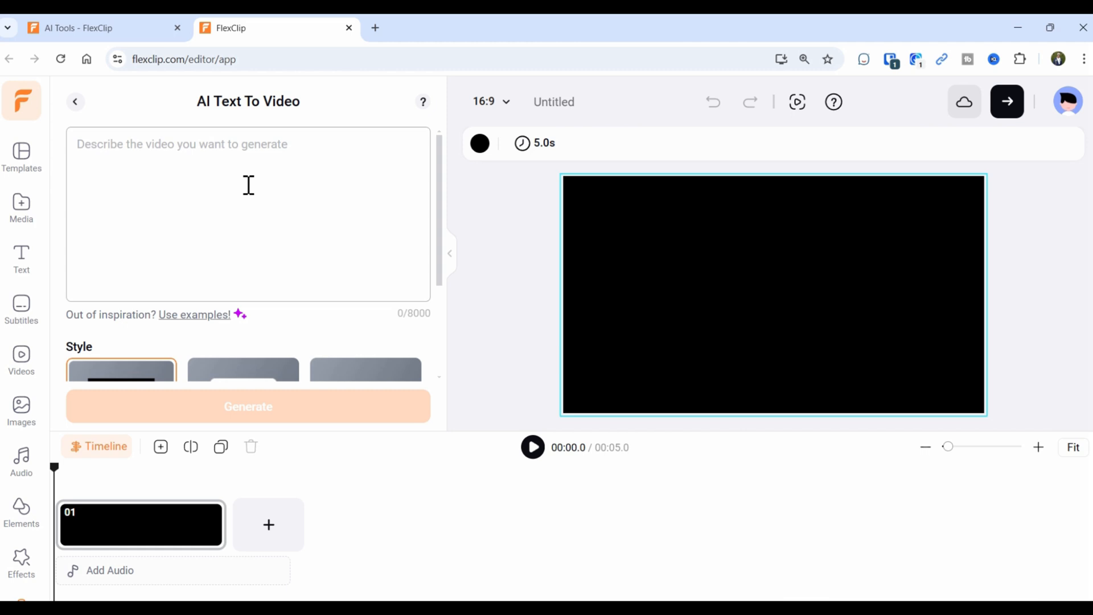
text(Create o)
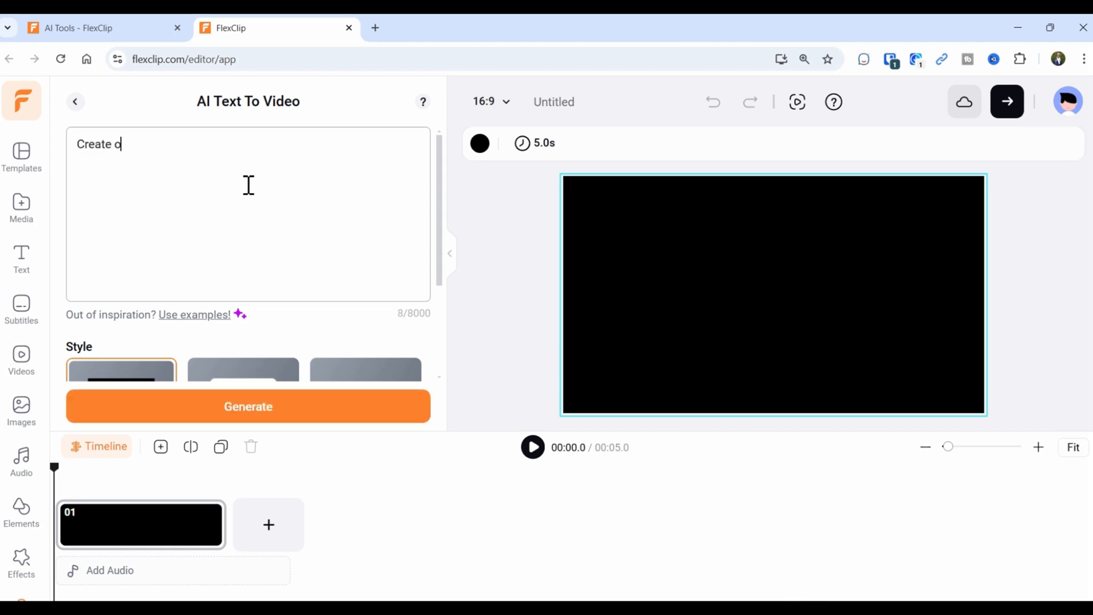
text( video of a hike in )
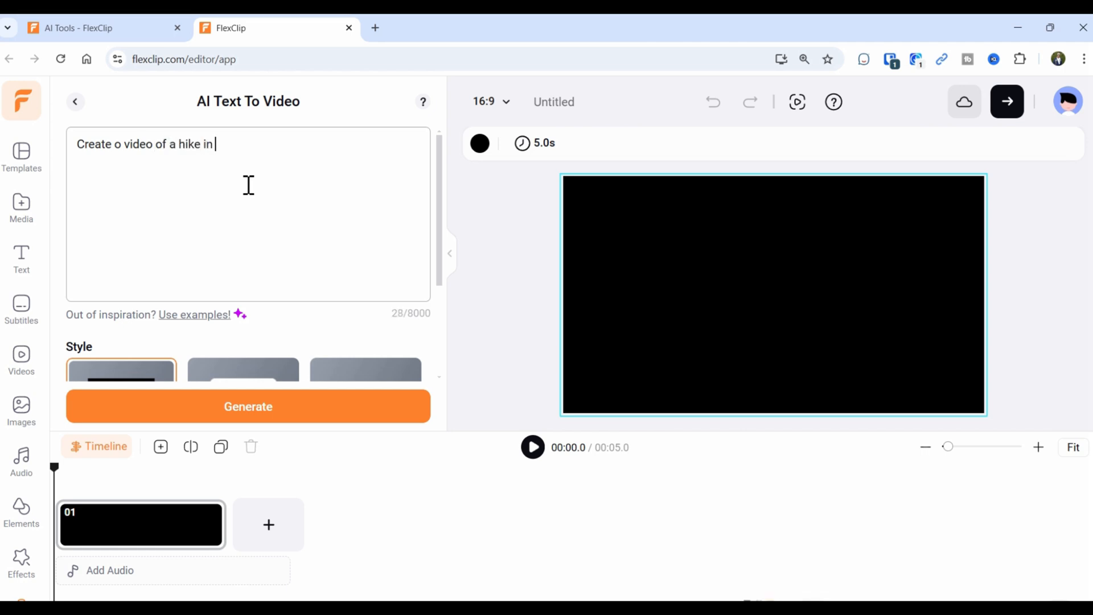
text(the upper peninsula of Michigan)
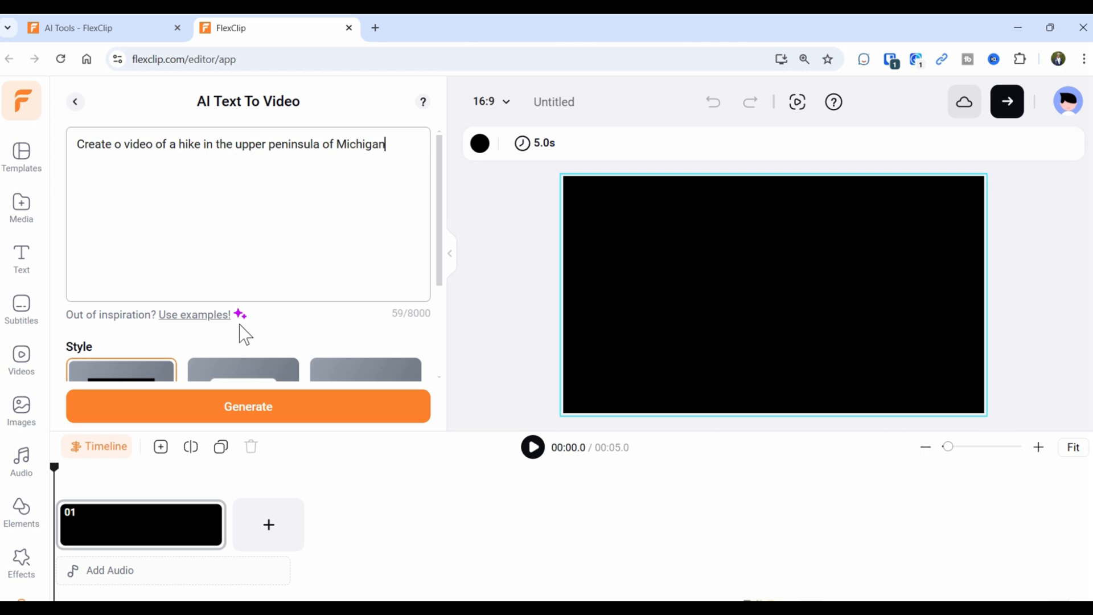
scroll(203, 339, down, 3)
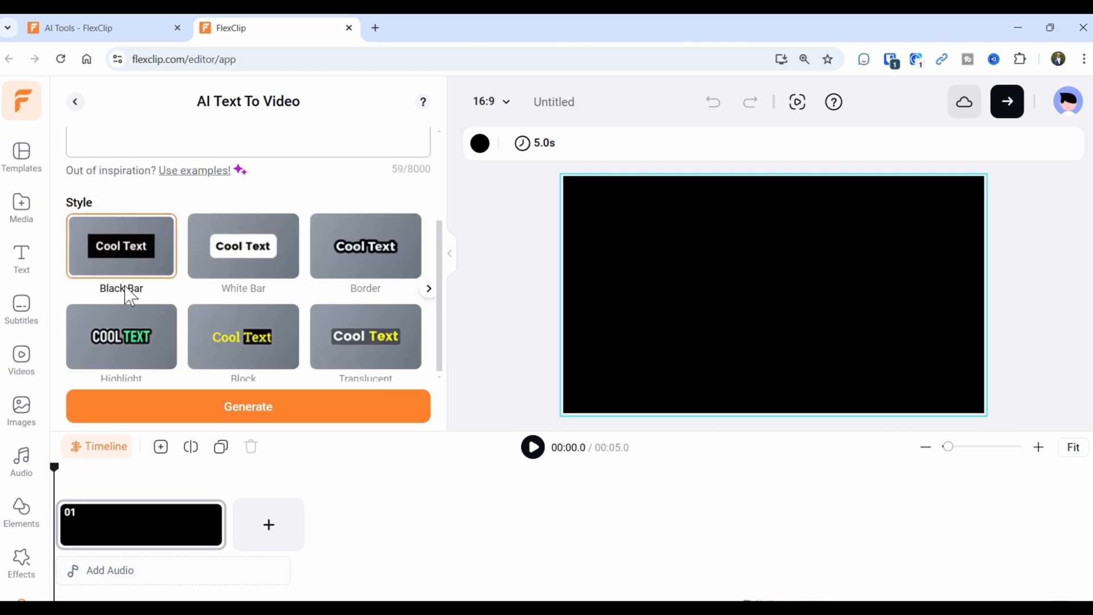
click(272, 413)
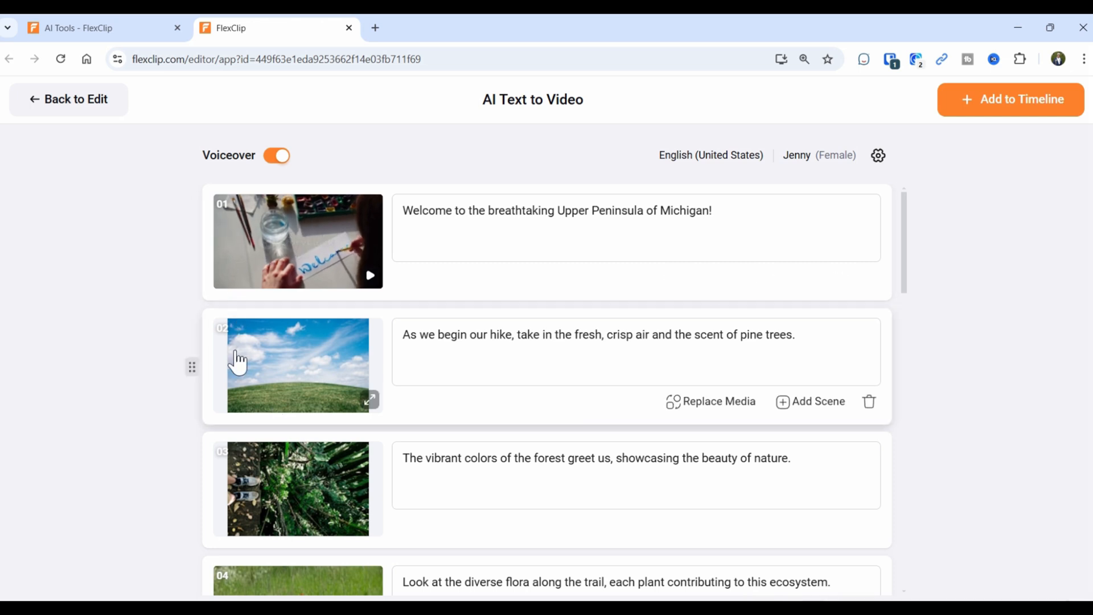
Scroll through generated scenes 01–13 and their narration lines, then back up.
scroll(247, 500, down, 2)
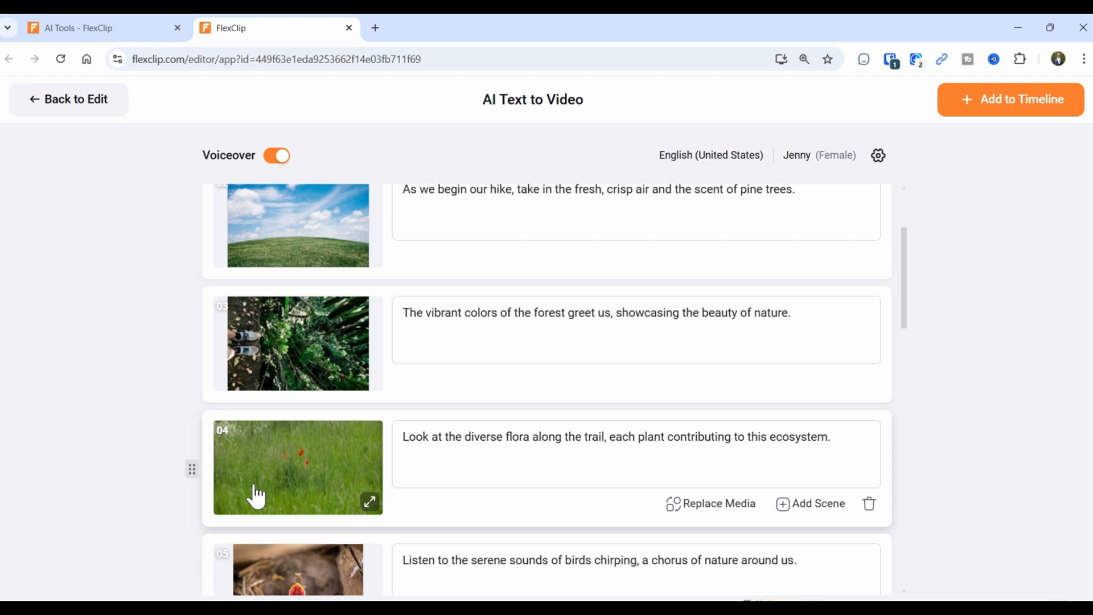
scroll(255, 496, down, 15)
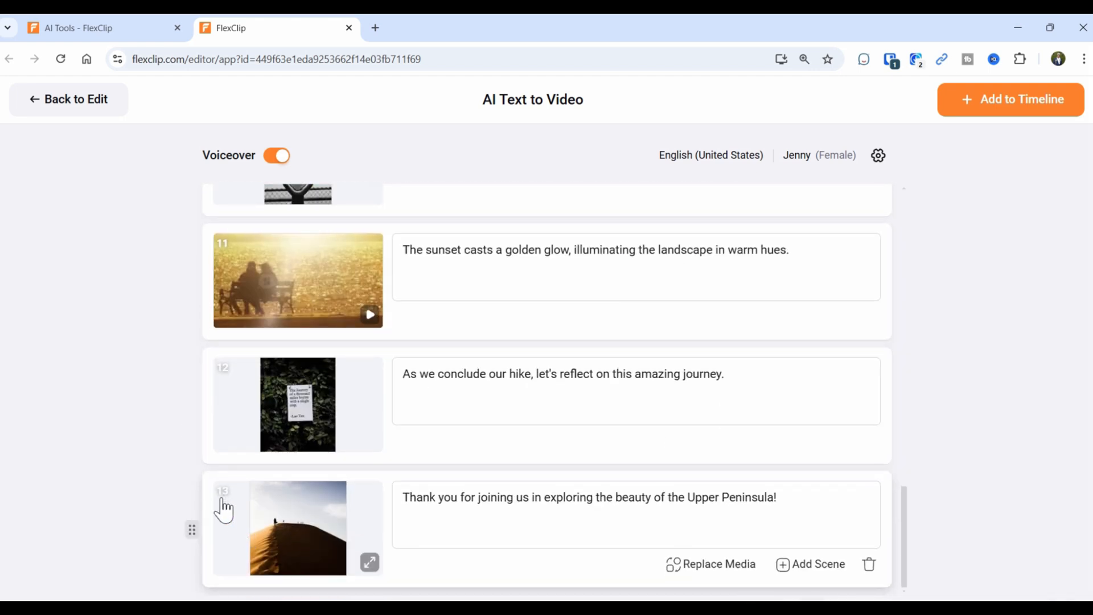
scroll(544, 463, up, 15)
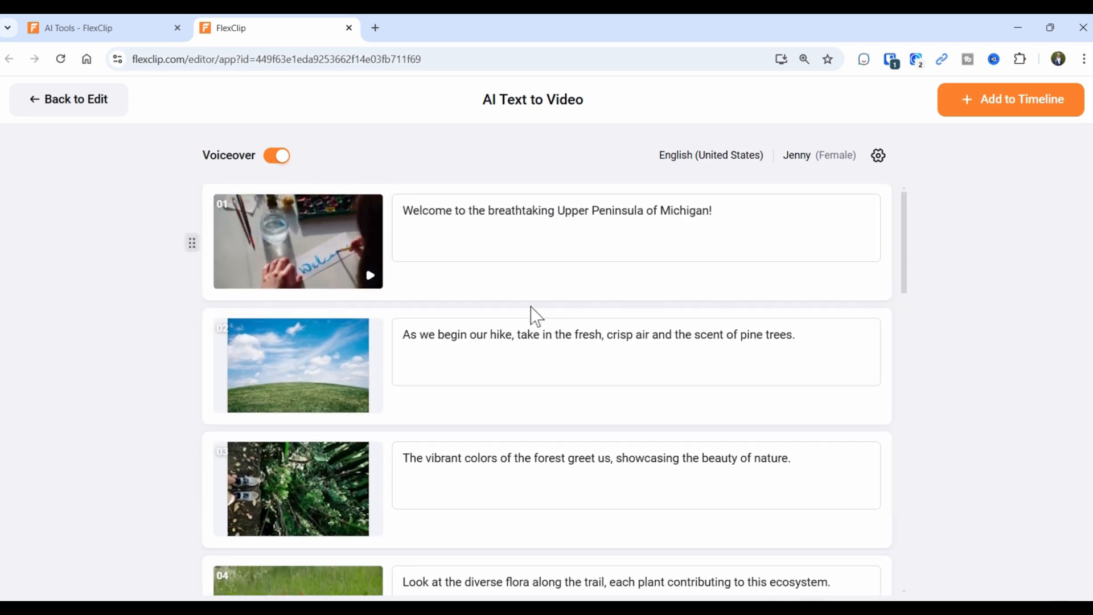
Add the 13 AI-generated hike scenes to the timeline with the Replace all option.
click(995, 105)
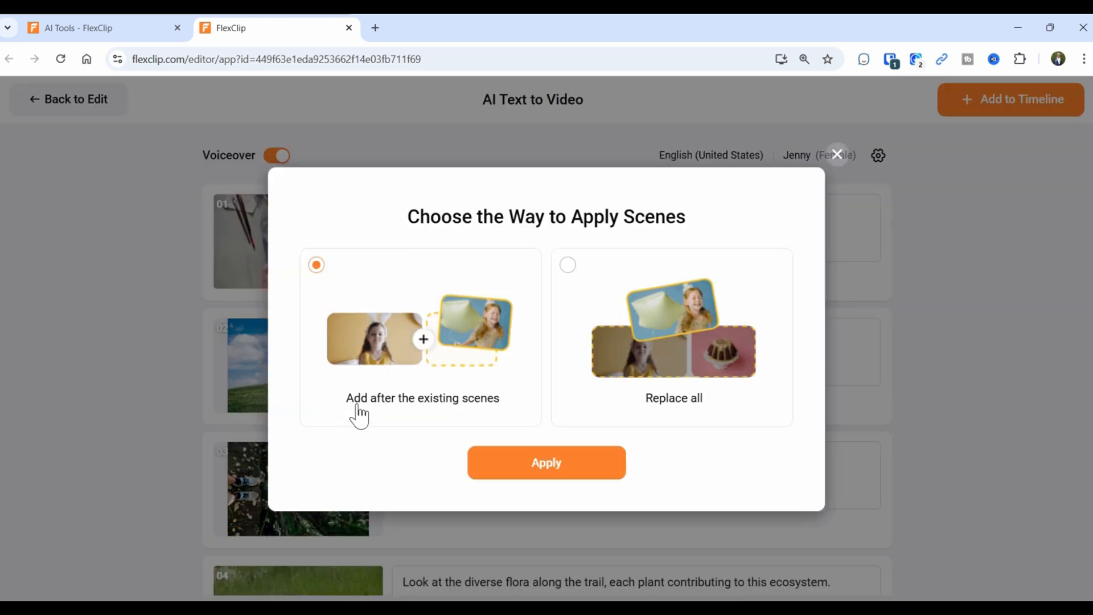
click(703, 354)
click(525, 464)
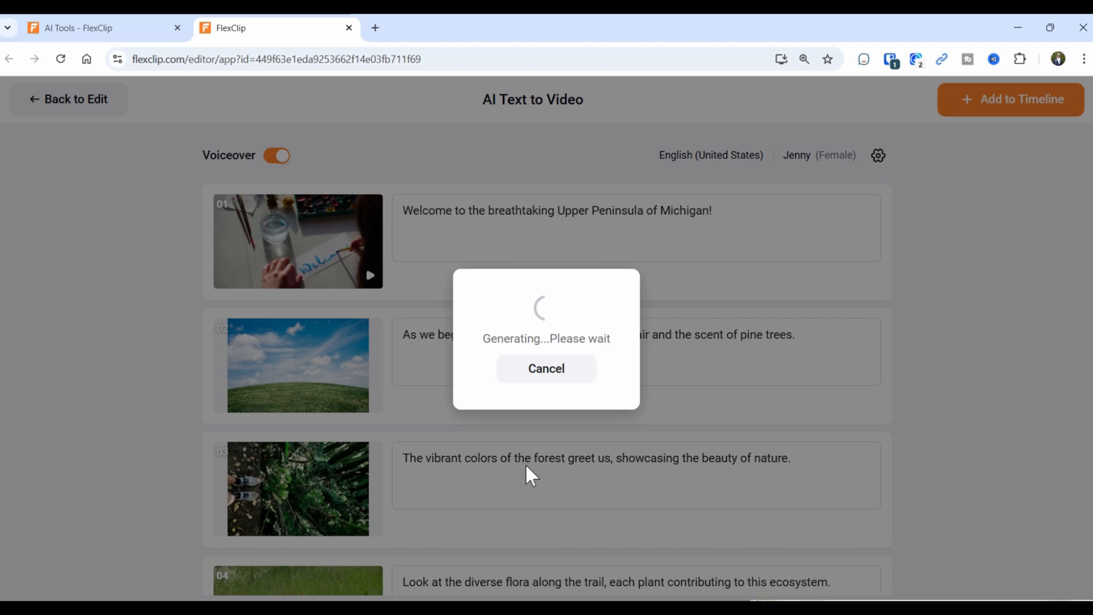
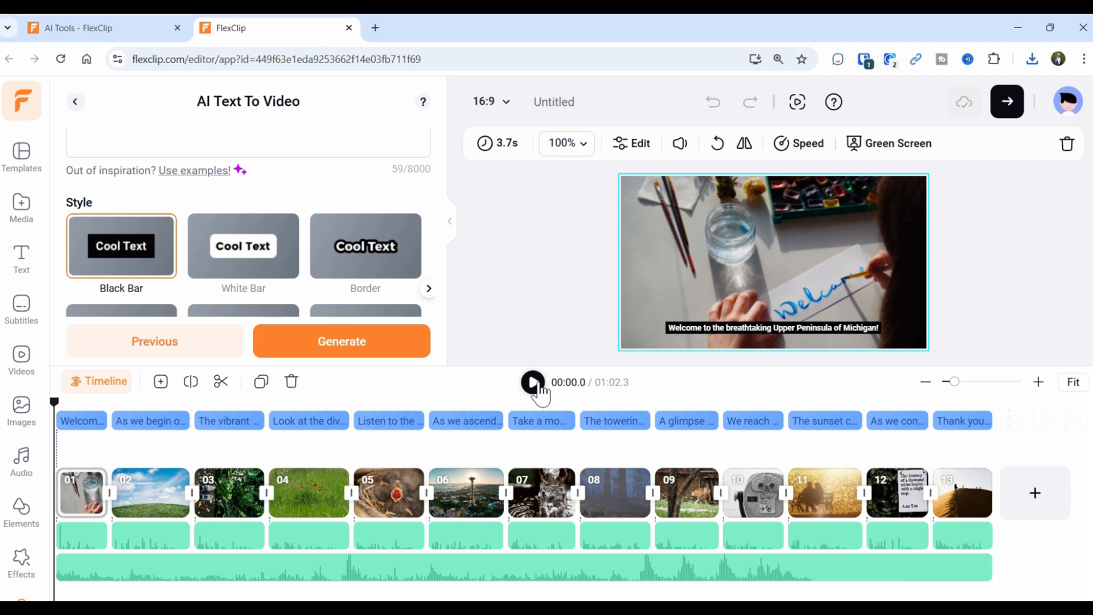
Preview the generated hike video, pause on the forest scene, and return to AI Tools.
click(535, 384)
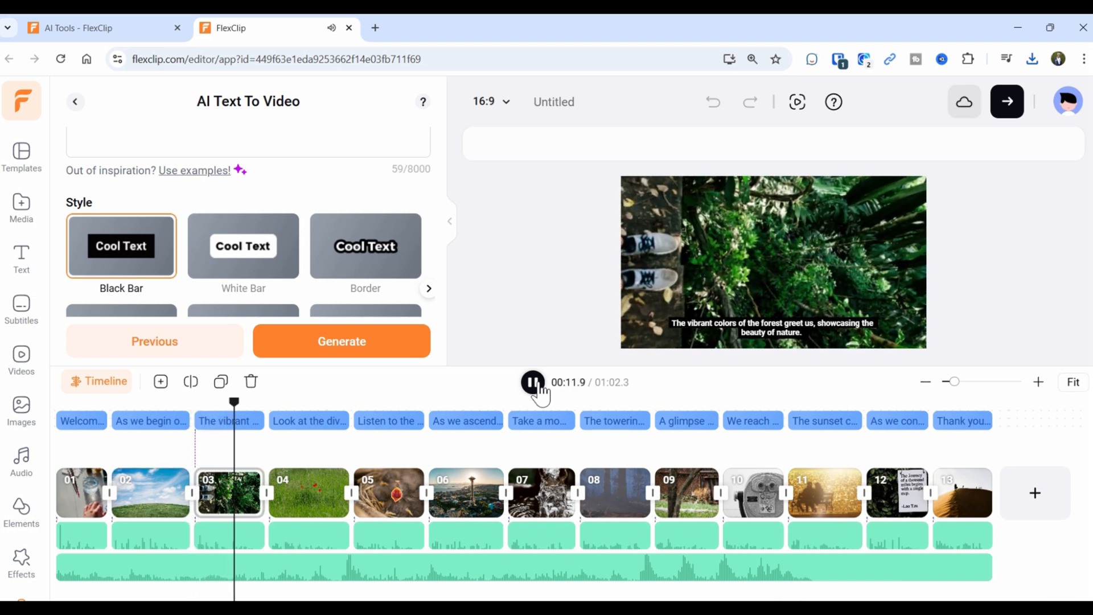
click(540, 392)
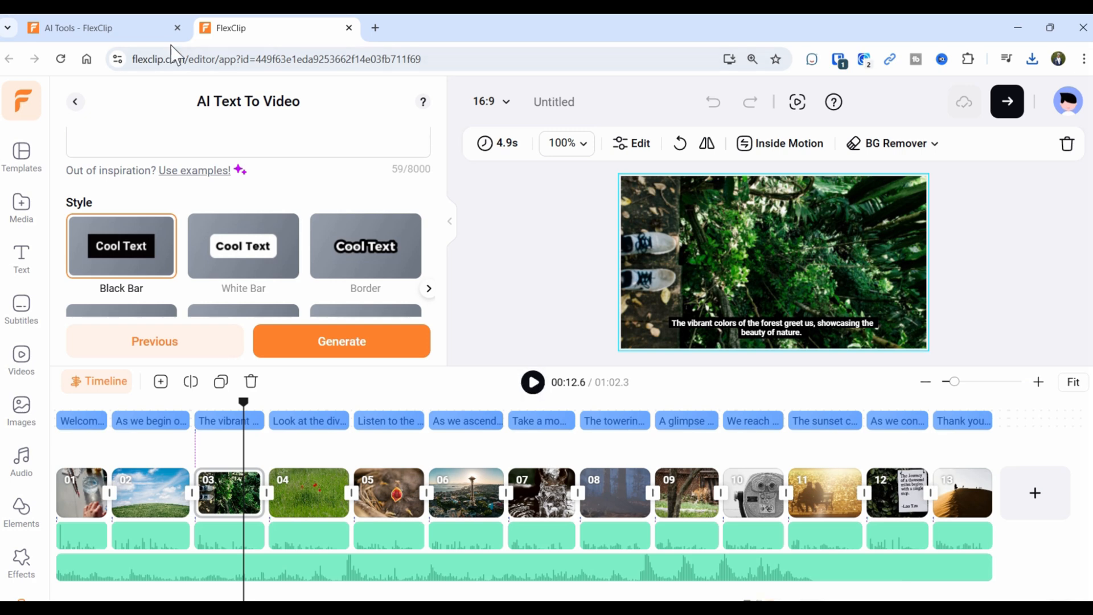
click(130, 40)
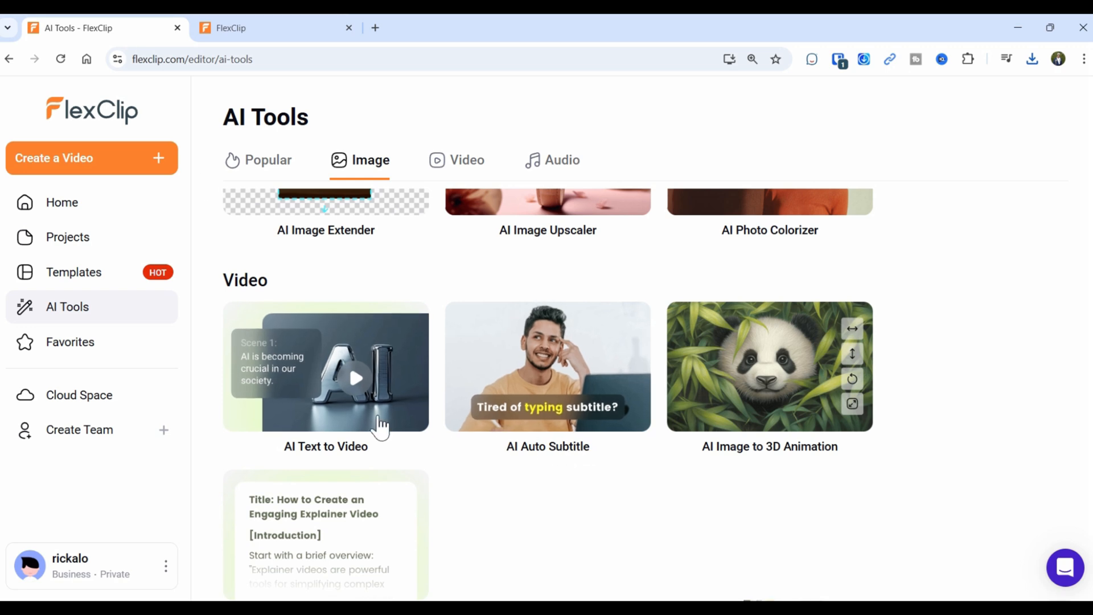
Browse AI Text to Video and Article/URL to Video, then open AI Auto Subtitle.
click(359, 376)
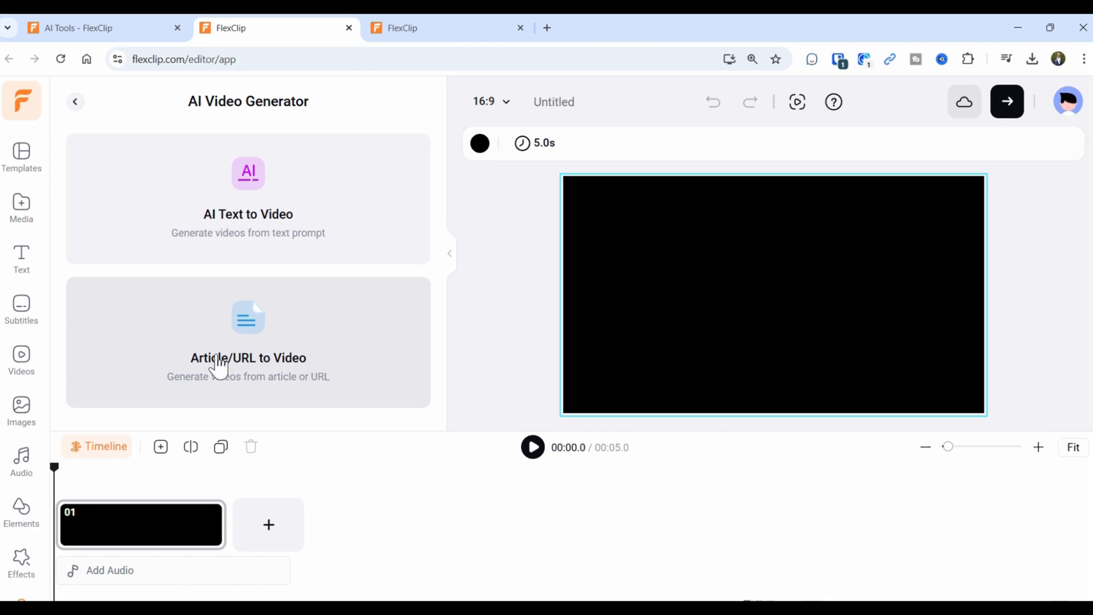
click(248, 366)
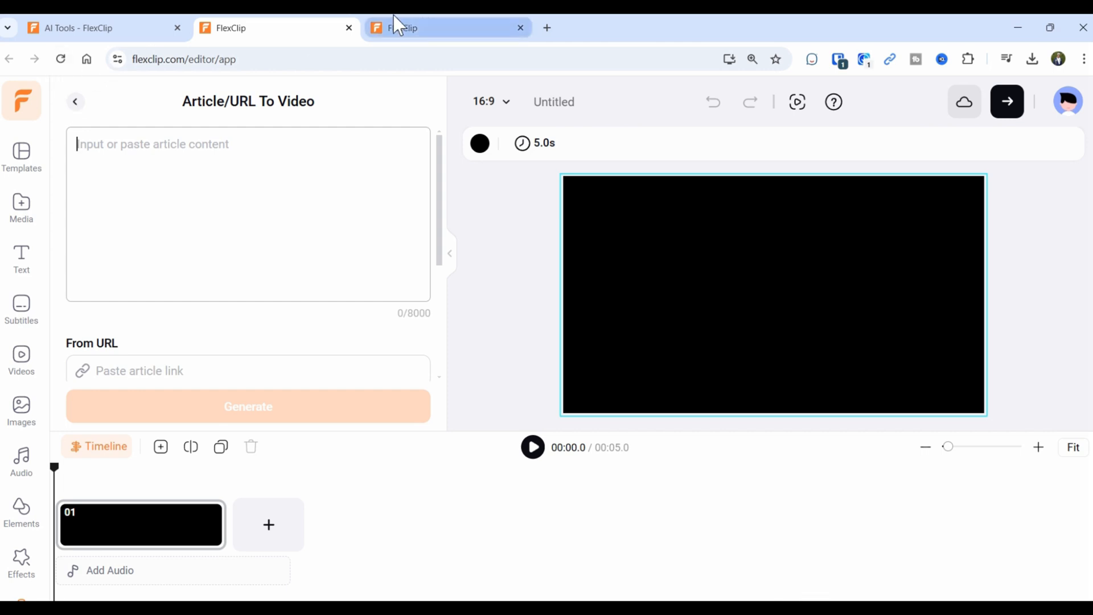
click(93, 27)
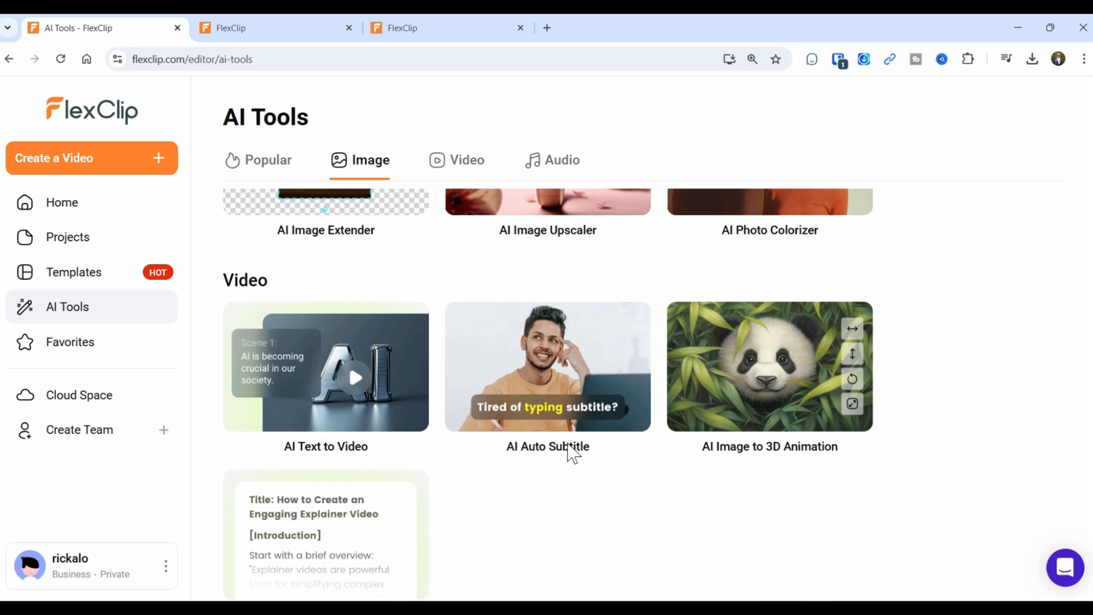
click(556, 409)
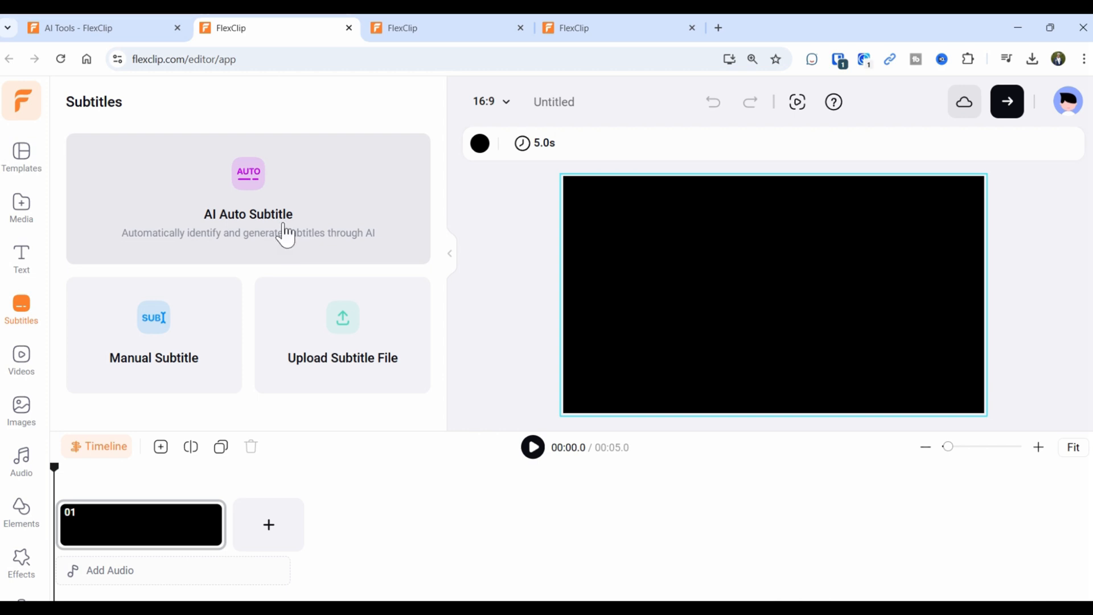
Add manual subtitles 'Introduction' (start 00:02.0) and 'Hiking Trail Head' (end 00:07.0).
click(181, 372)
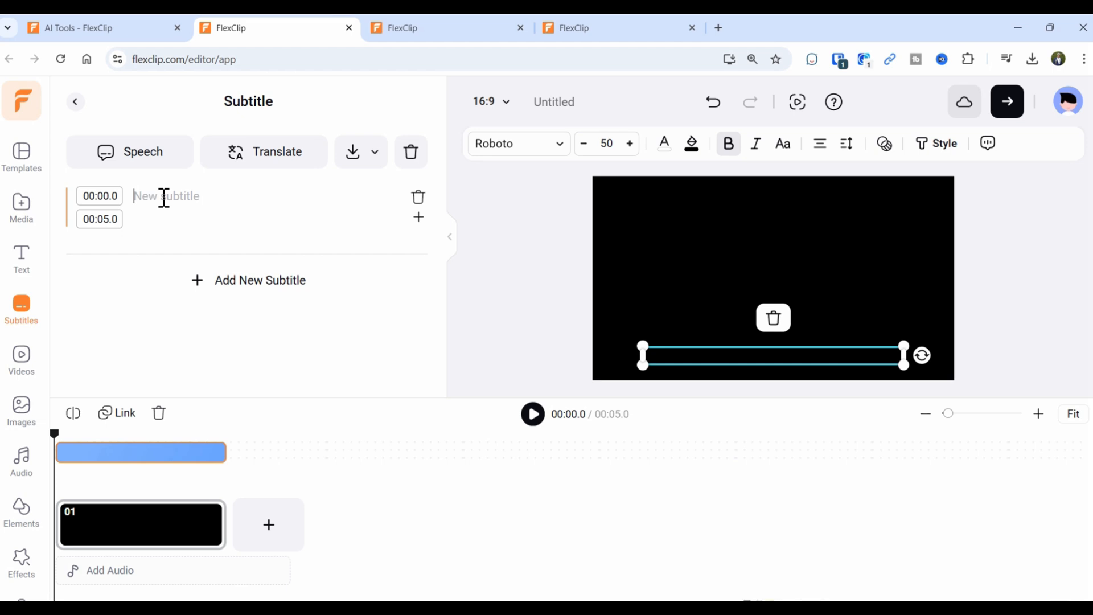
text(Intro)
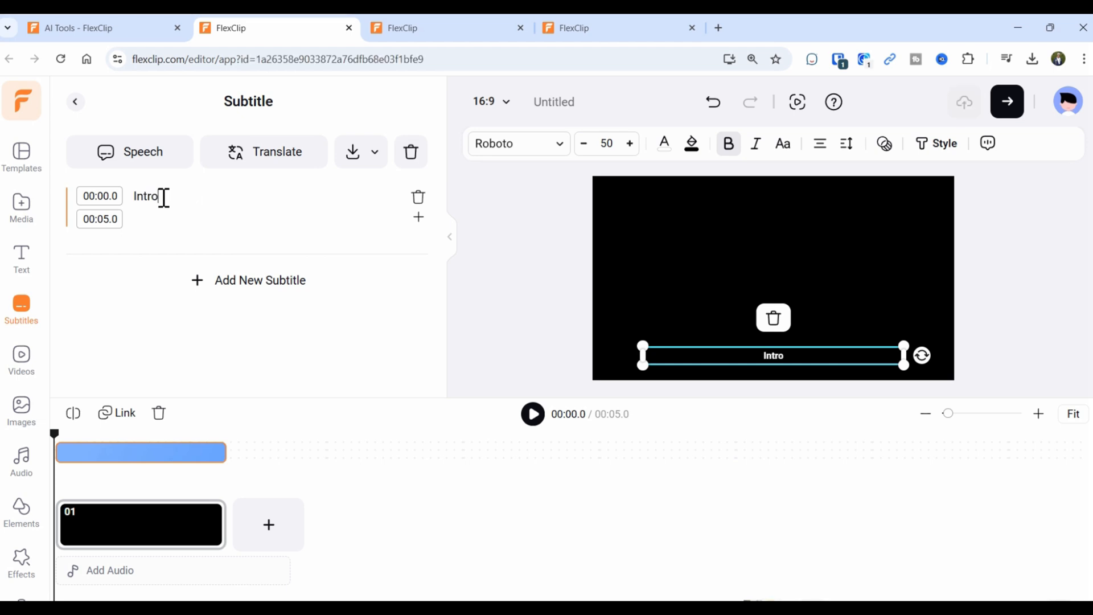
text(duction)
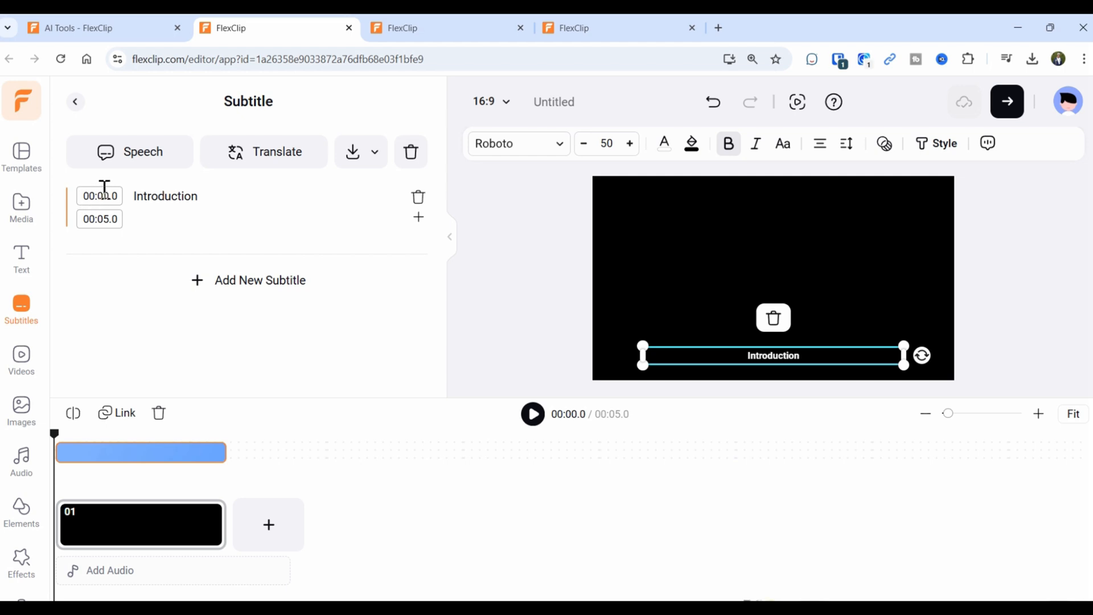
text(2)
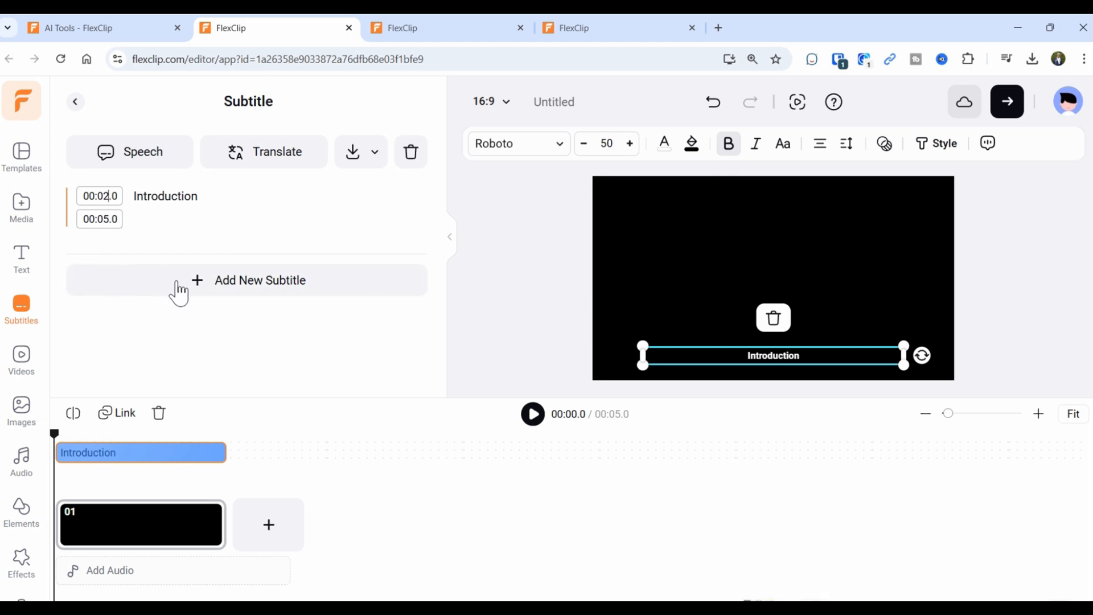
click(268, 289)
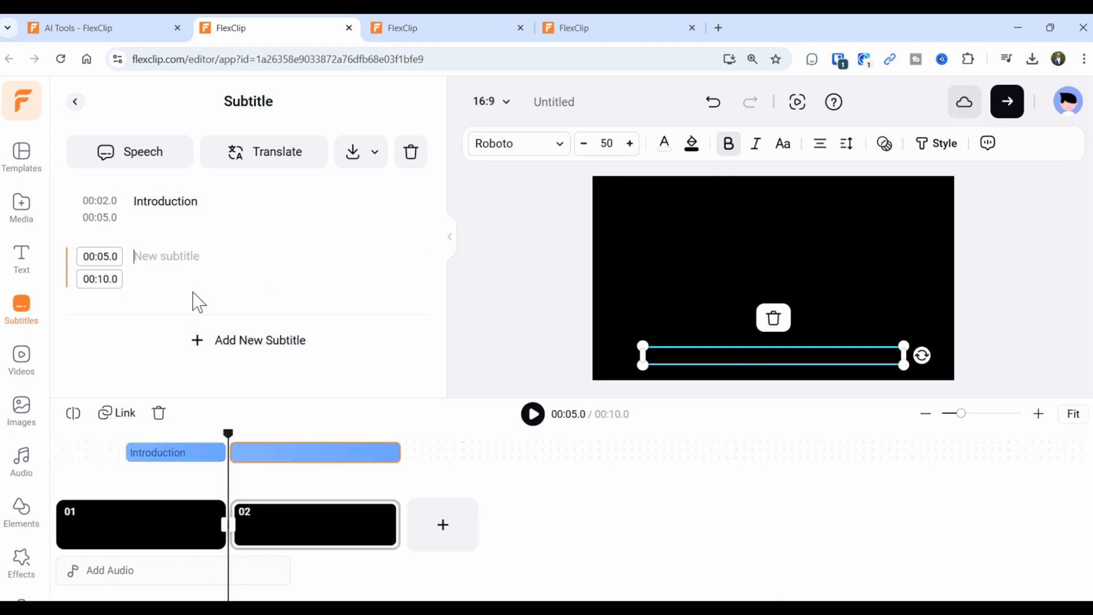
drag(98, 279, 110, 280)
click(179, 258)
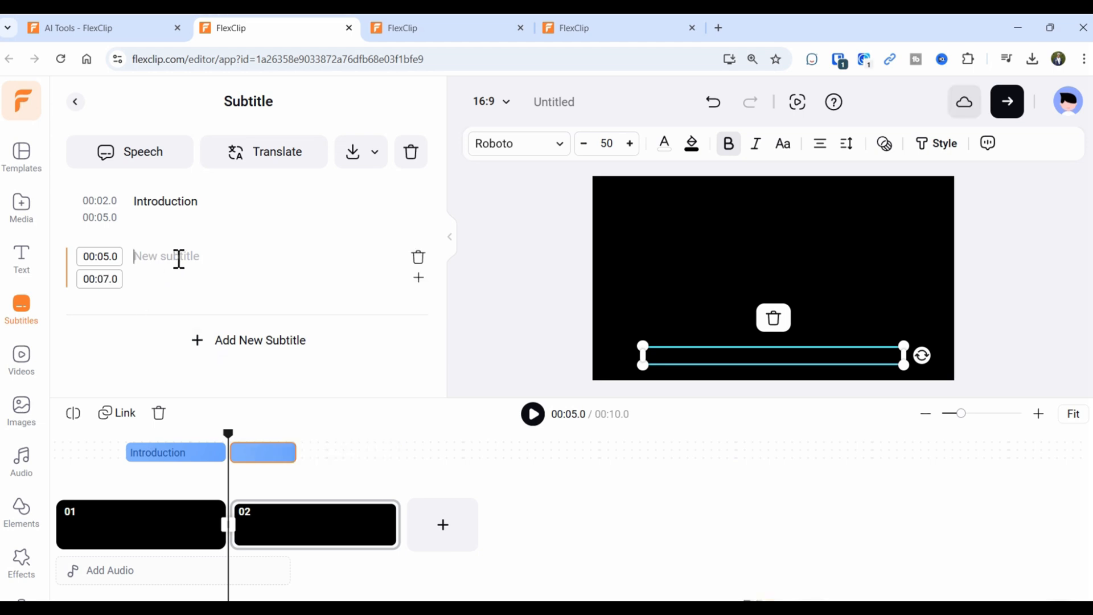
text(Hiking Trtail)
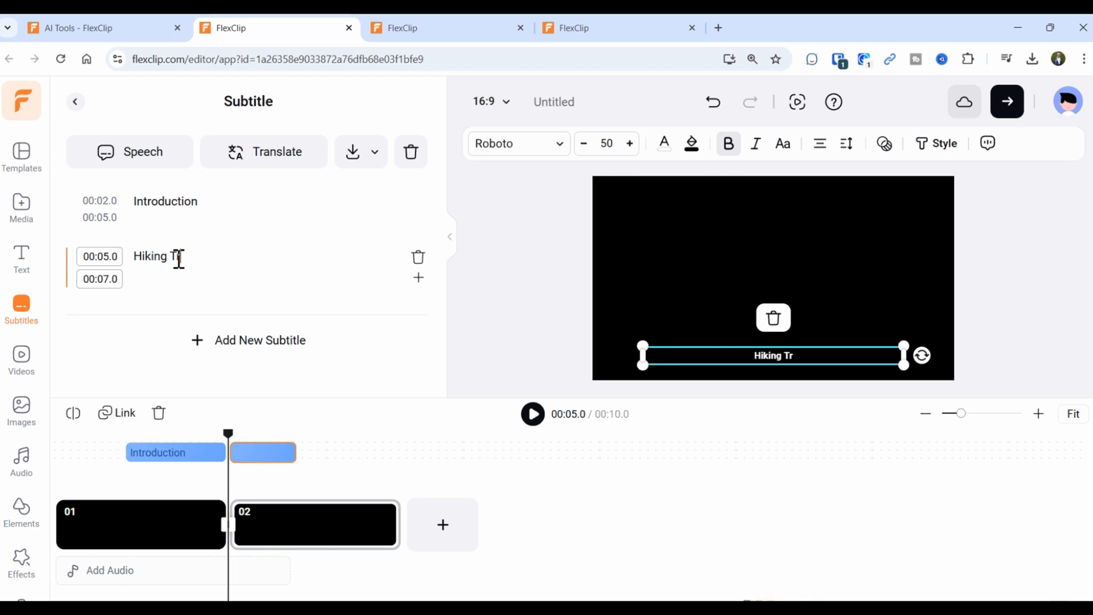
key(BackSpace)
key(BackSpace)
key(BackSpace)
key(BackSpace)
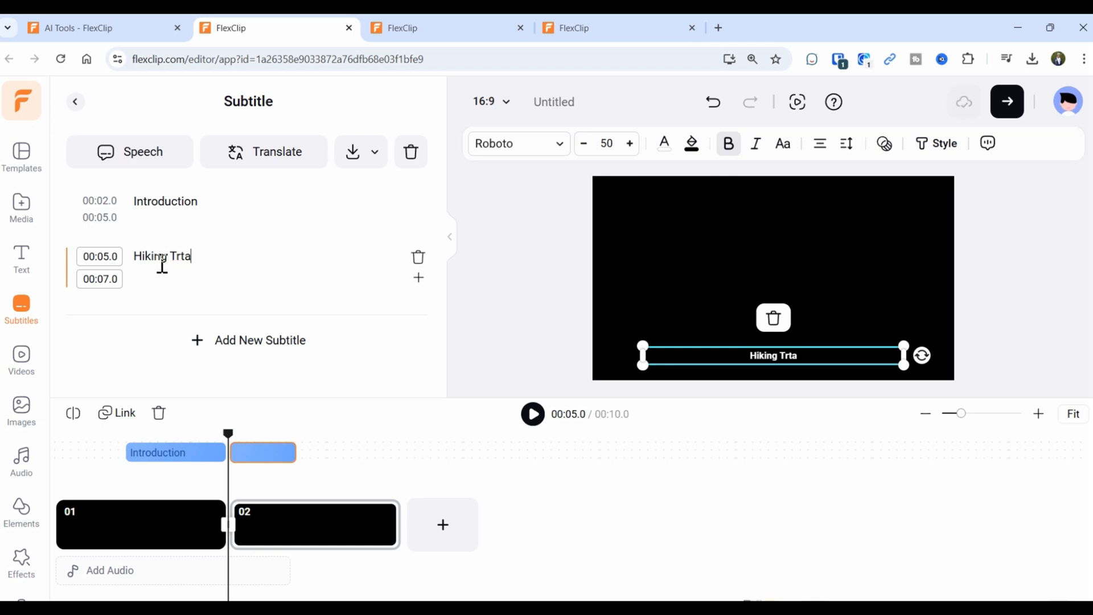
text(ail Head)
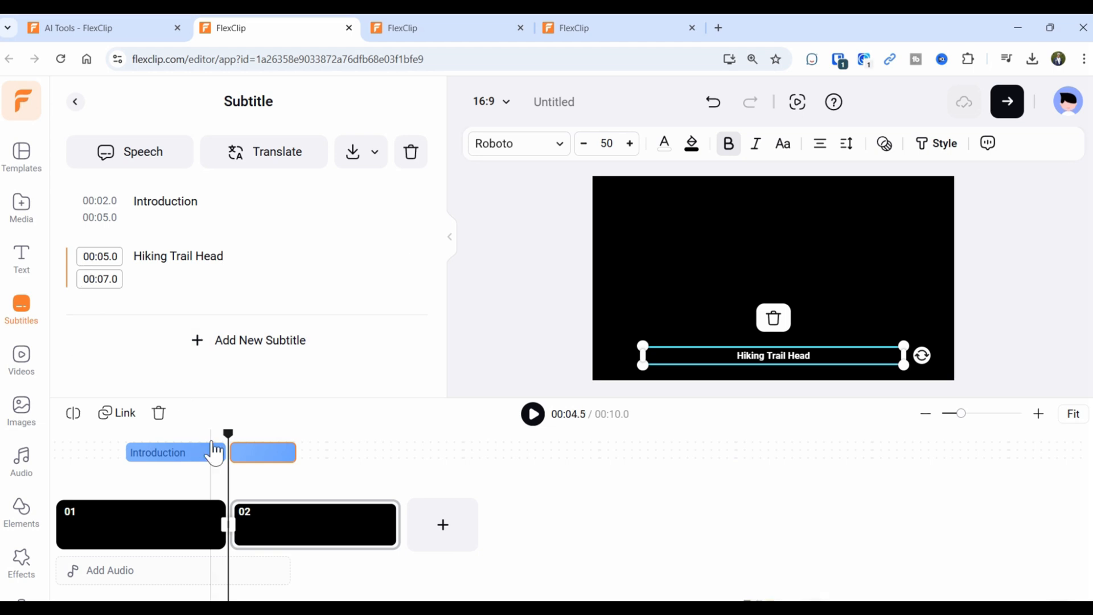
Shift subtitles to 1.4–4.4 s and 6.3–8.3 s, then play back to check them.
drag(256, 456, 308, 459)
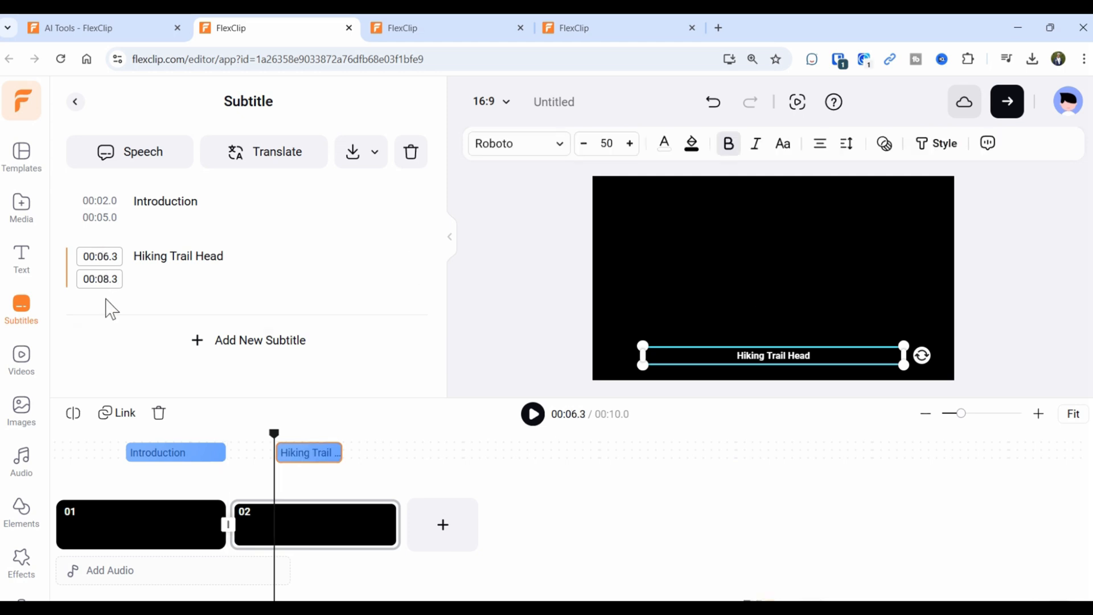
drag(170, 455, 153, 471)
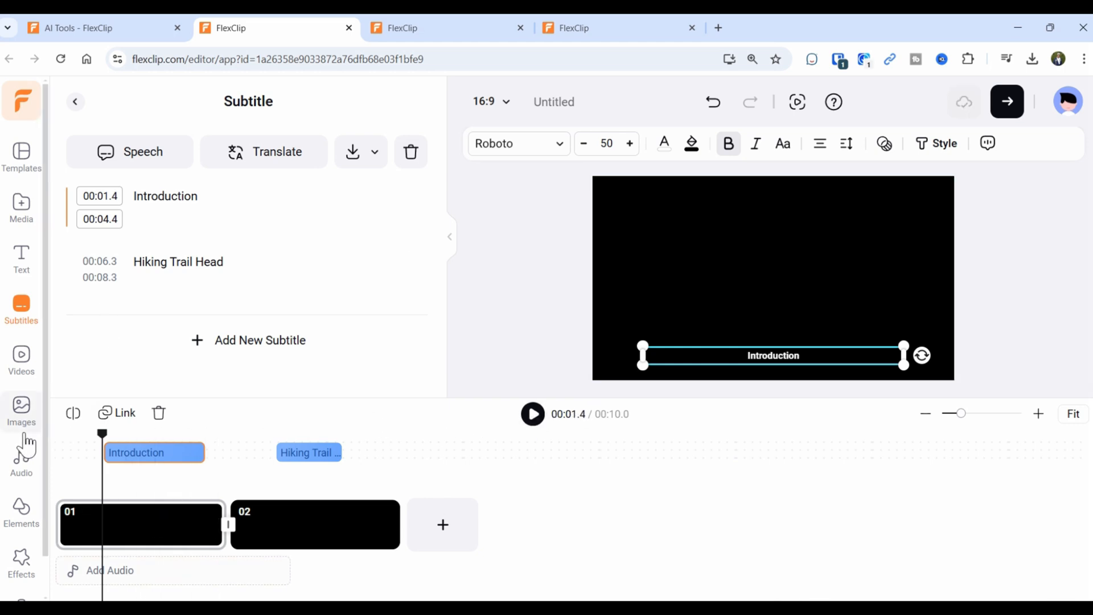
drag(104, 447, 56, 450)
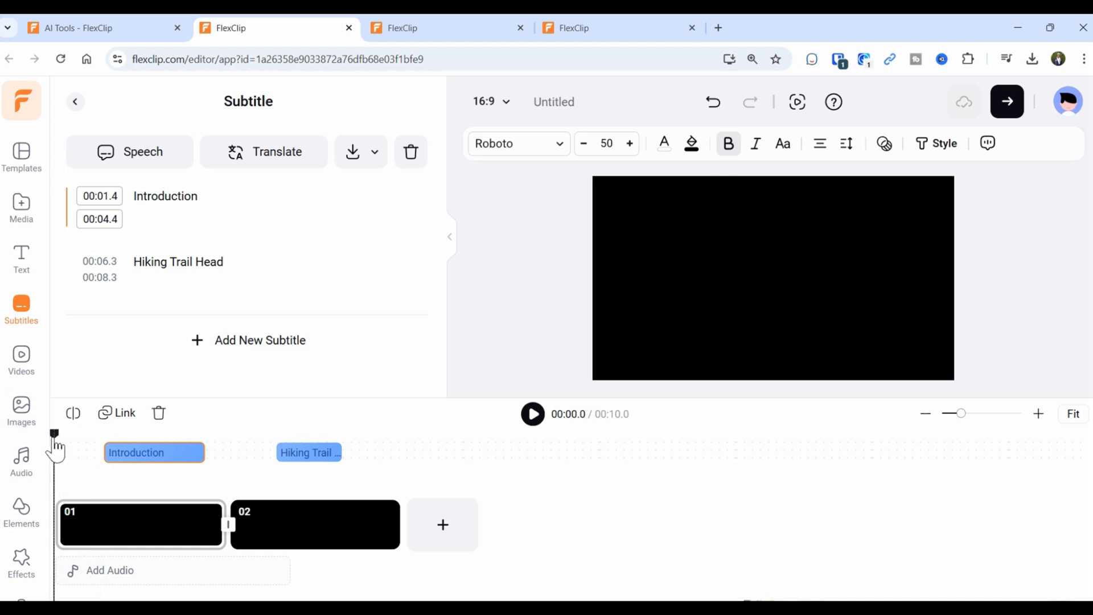
click(534, 418)
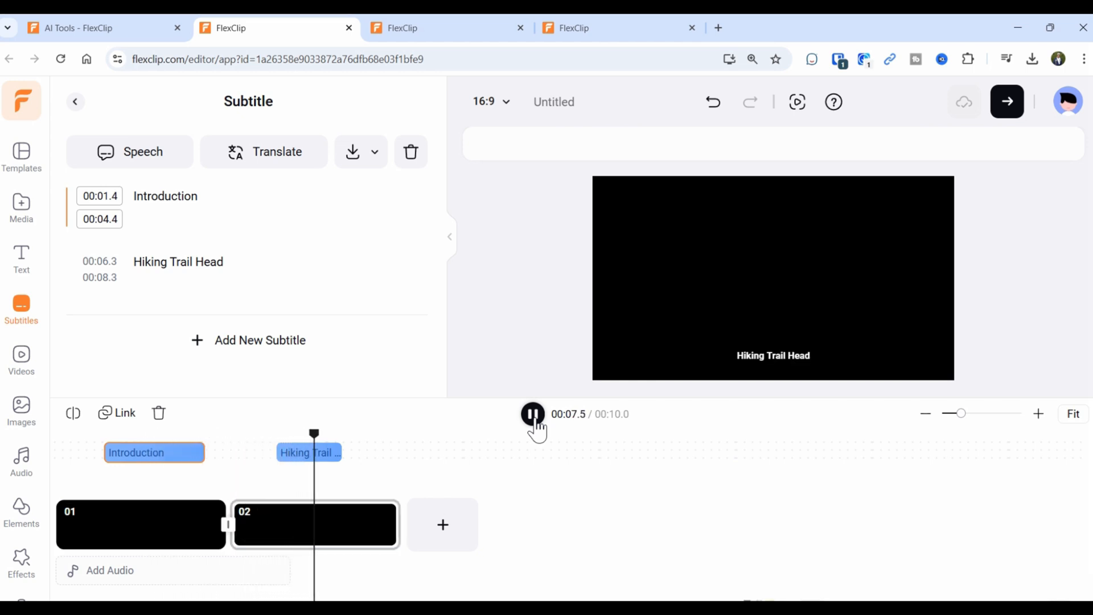
click(532, 414)
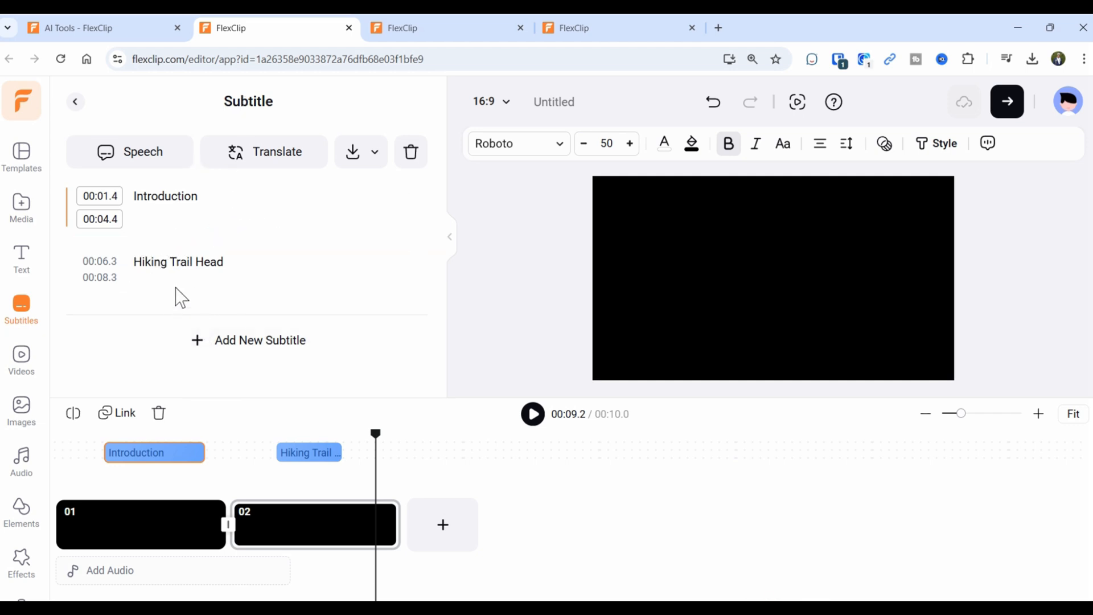
Select the Introduction subtitle text and set its font size to 84.
click(171, 198)
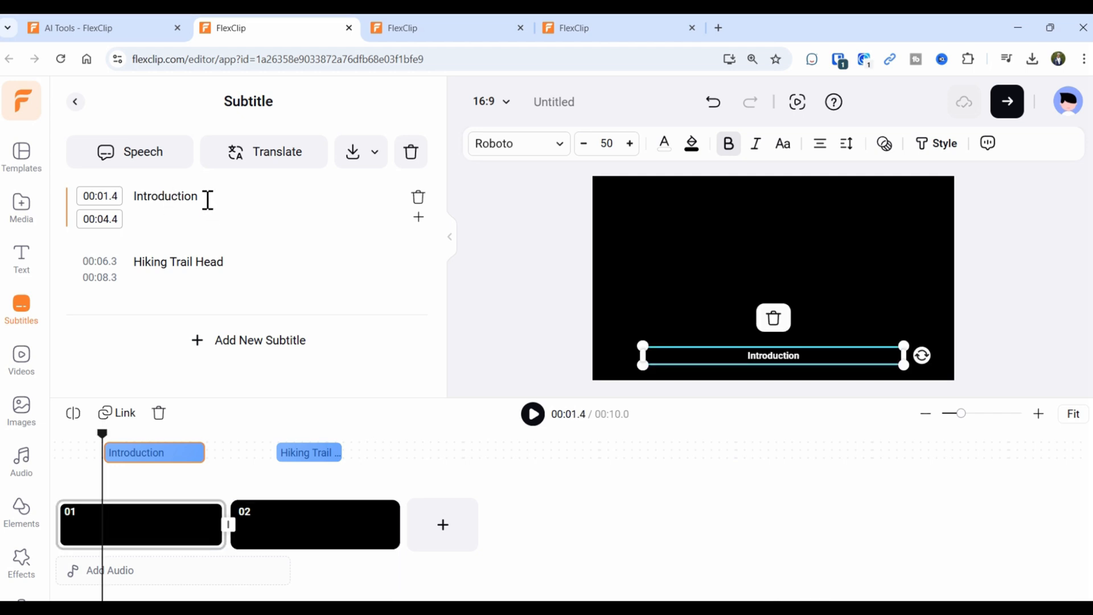
drag(170, 197, 142, 211)
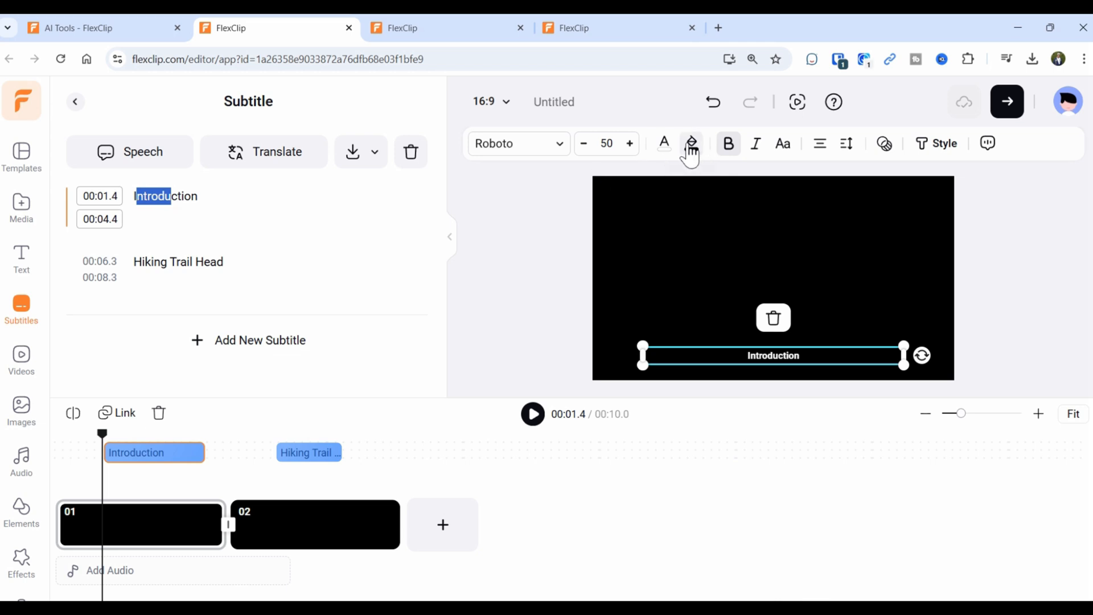
click(238, 211)
double_click(166, 199)
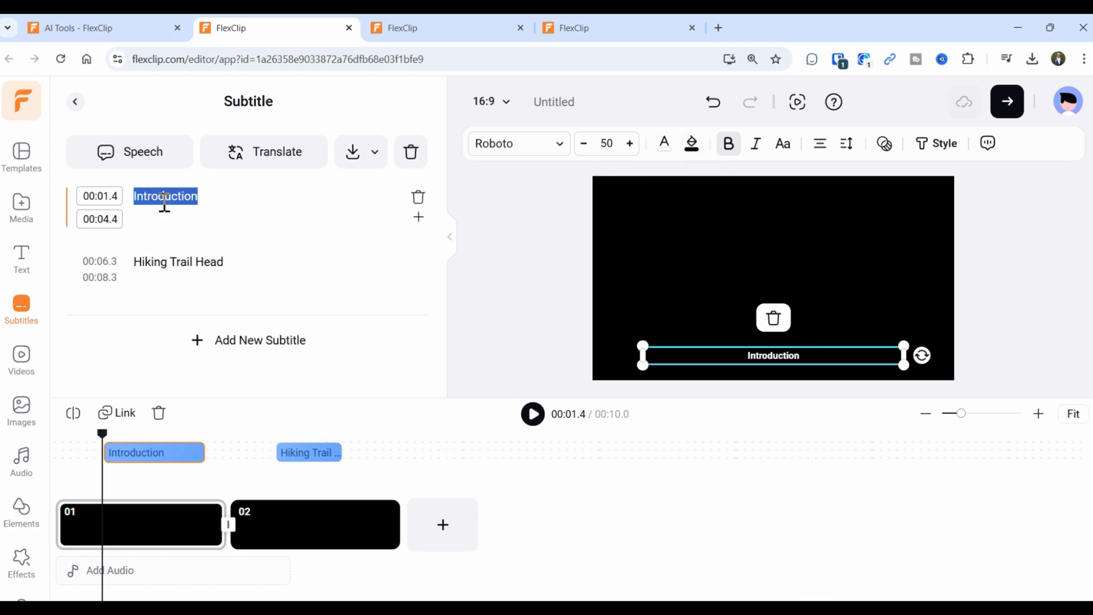
click(609, 145)
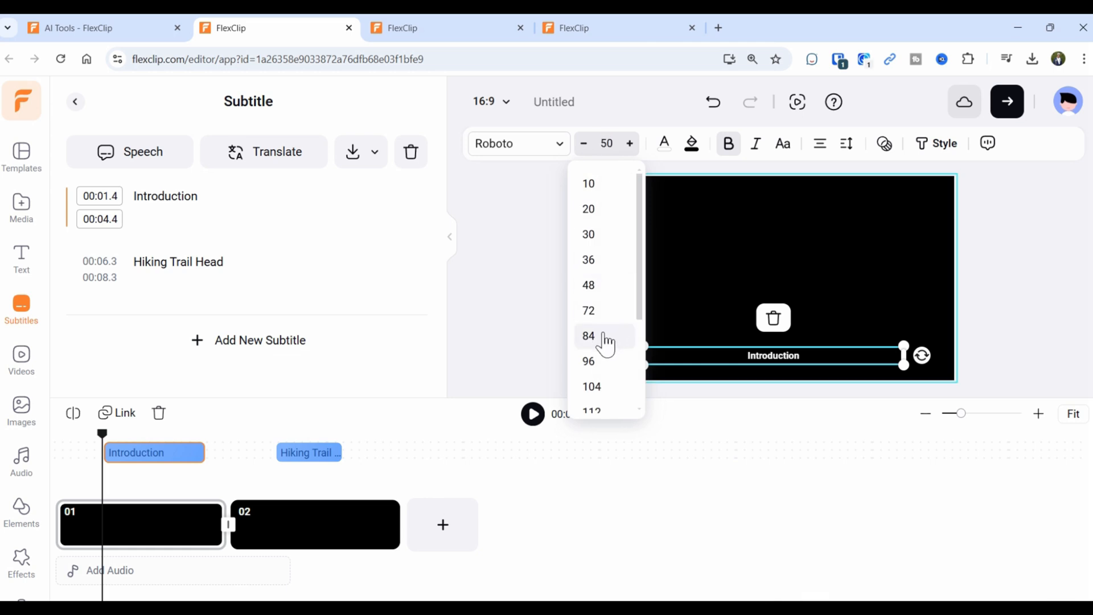
click(604, 337)
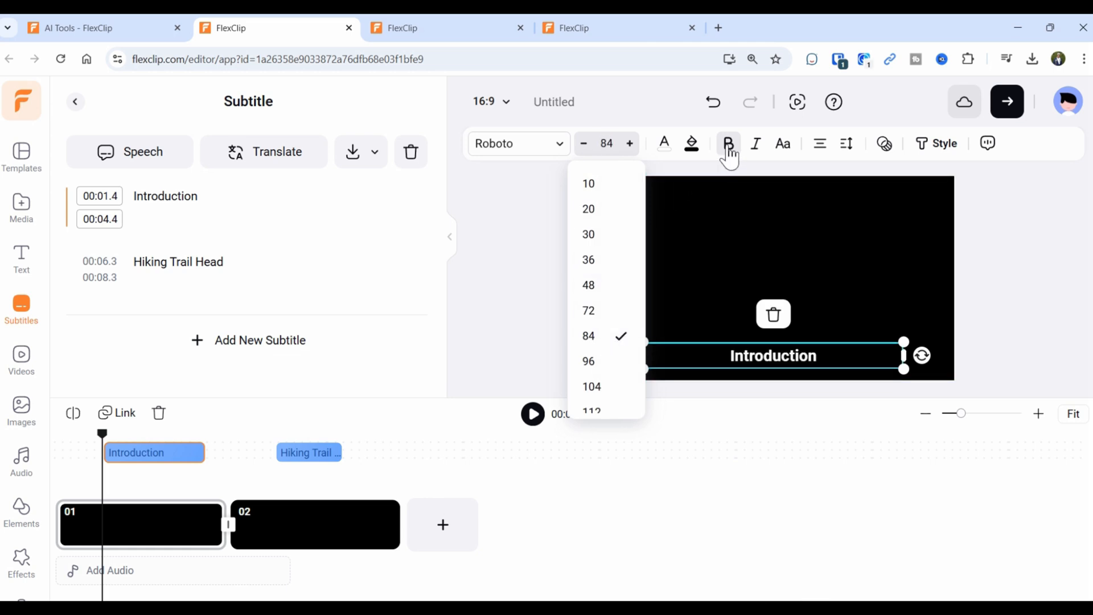
Give the subtitles a salmon-red background colour.
click(691, 147)
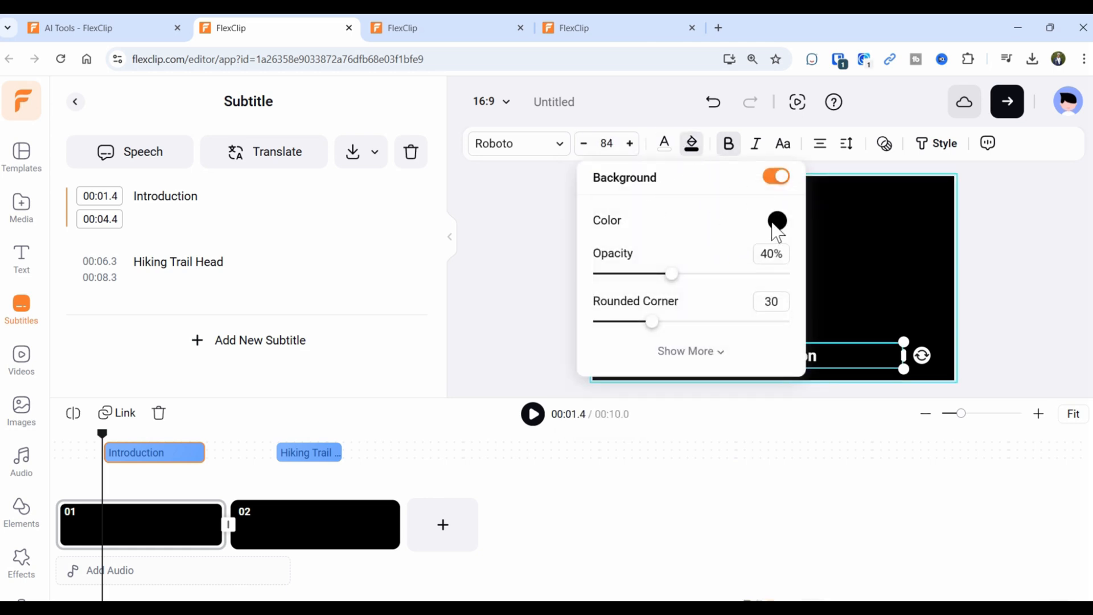
click(778, 222)
click(729, 348)
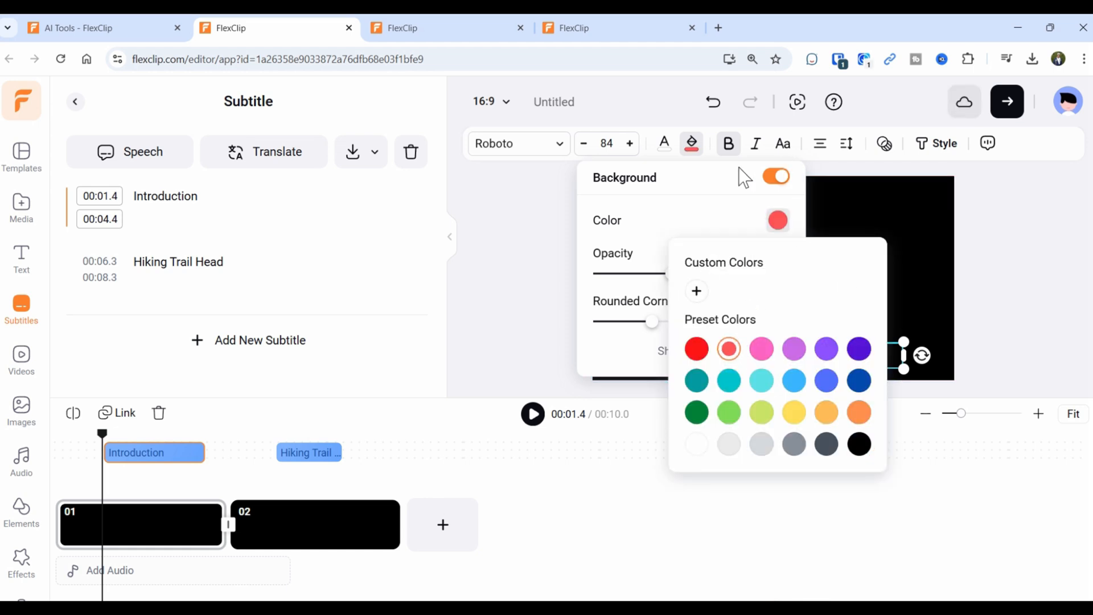
click(485, 279)
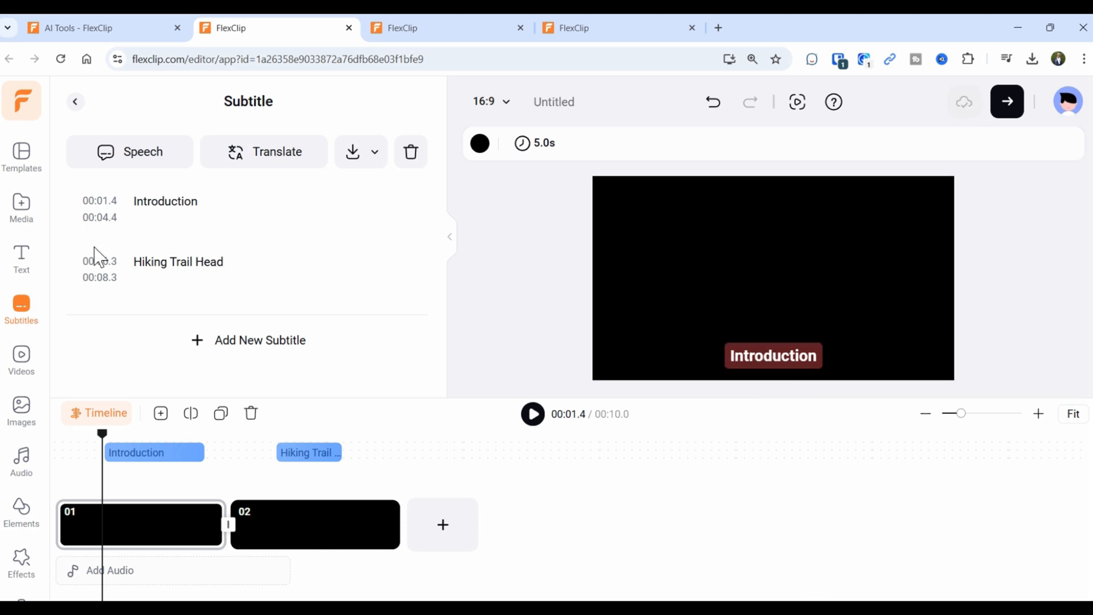
click(187, 267)
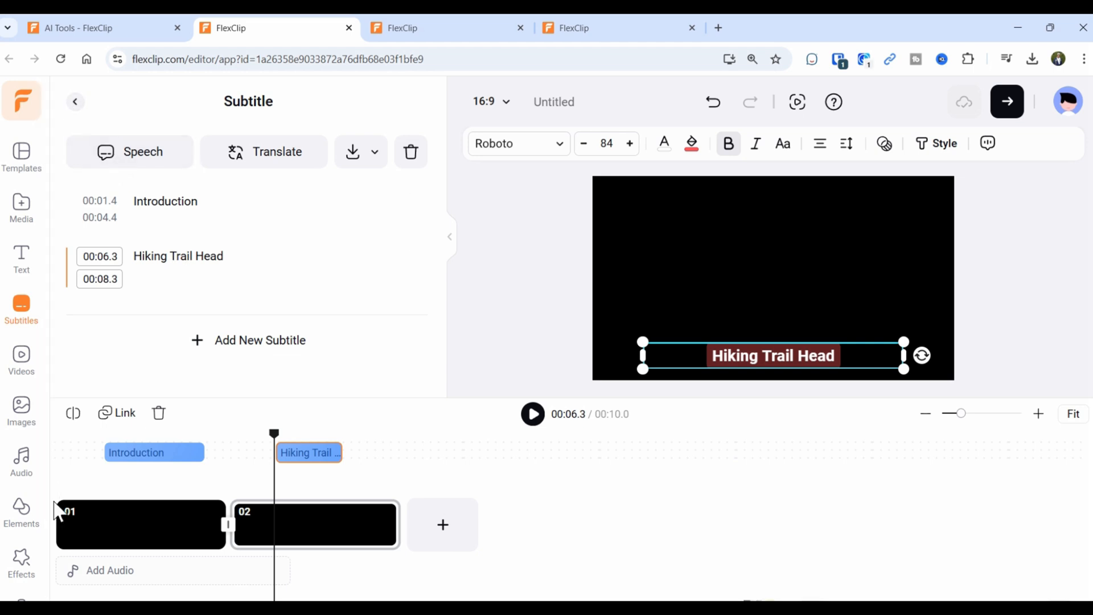
Return to the AI Tools page and scroll through its Video and Audio tools.
click(77, 106)
scroll(239, 274, down, 1)
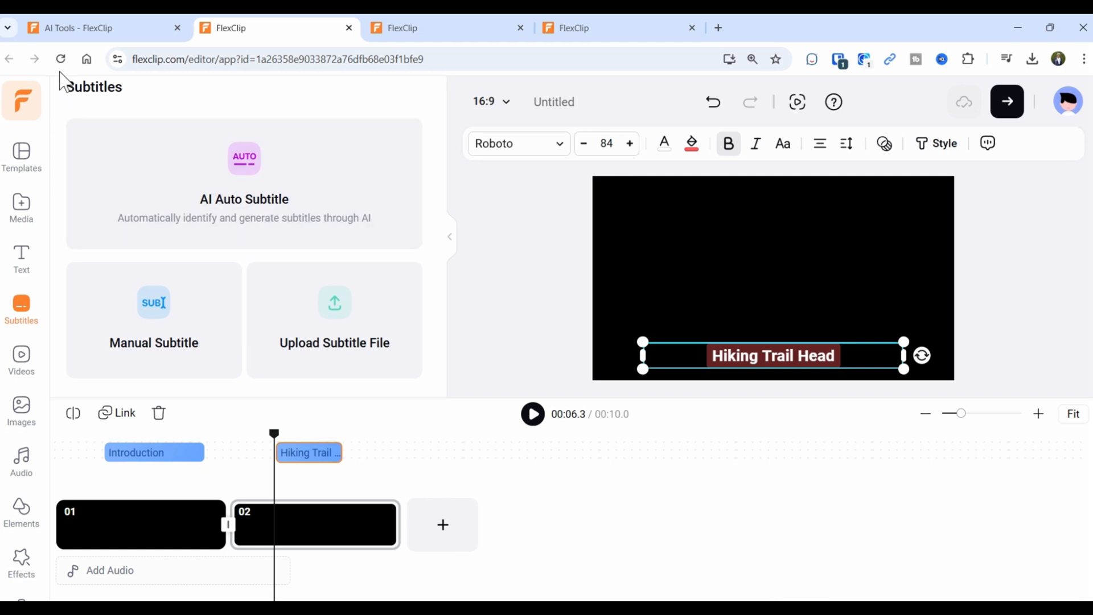
click(46, 35)
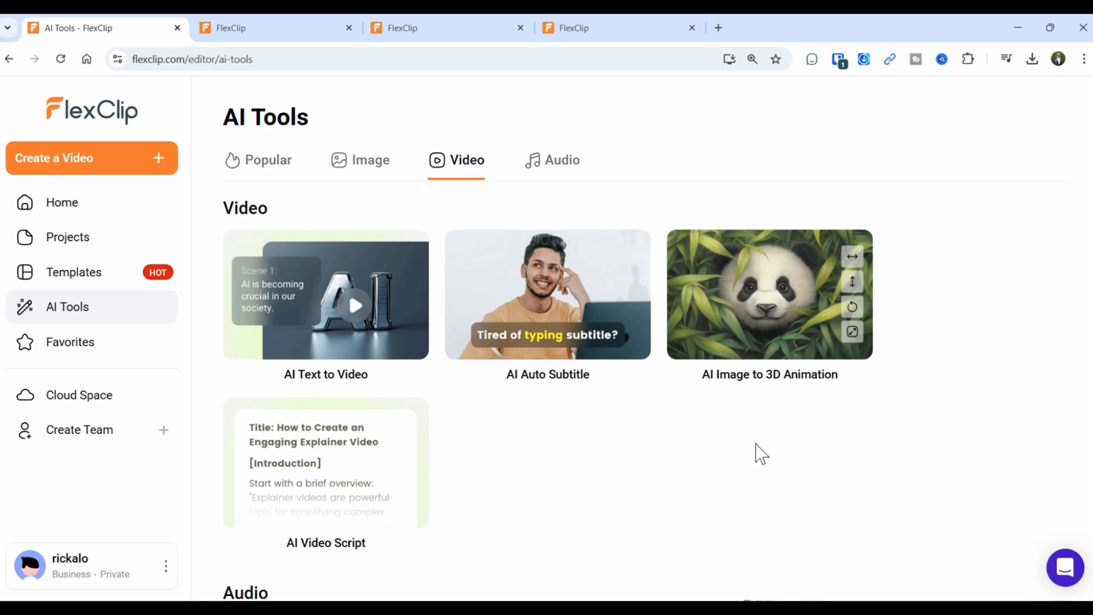
scroll(760, 454, down, 2)
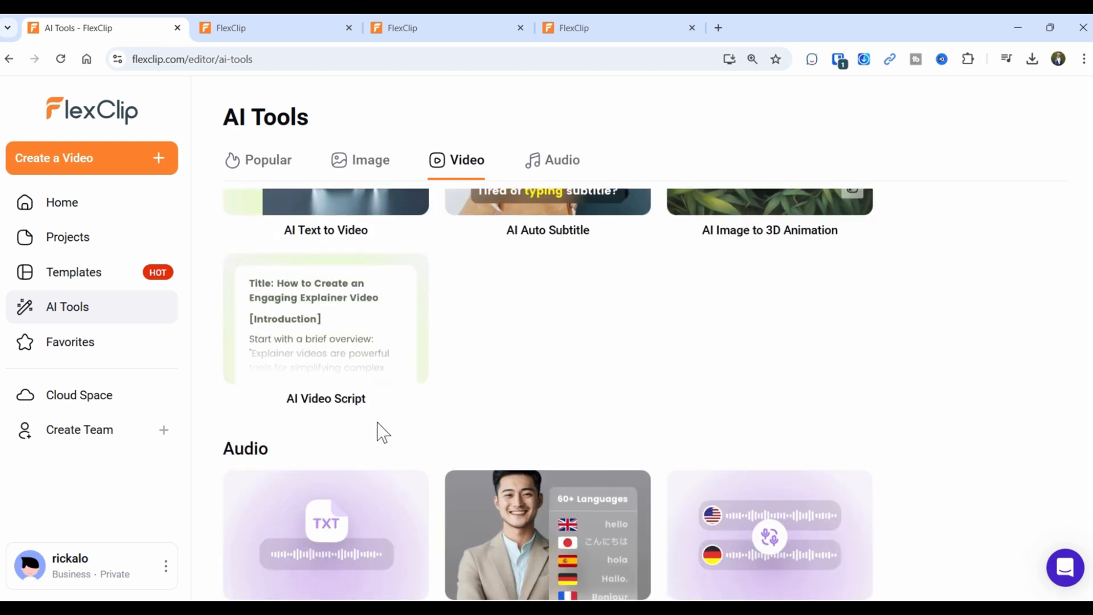
Generate an AI Video Script for Upper Peninsula hiking and review scenes up to Scene 17.
click(329, 333)
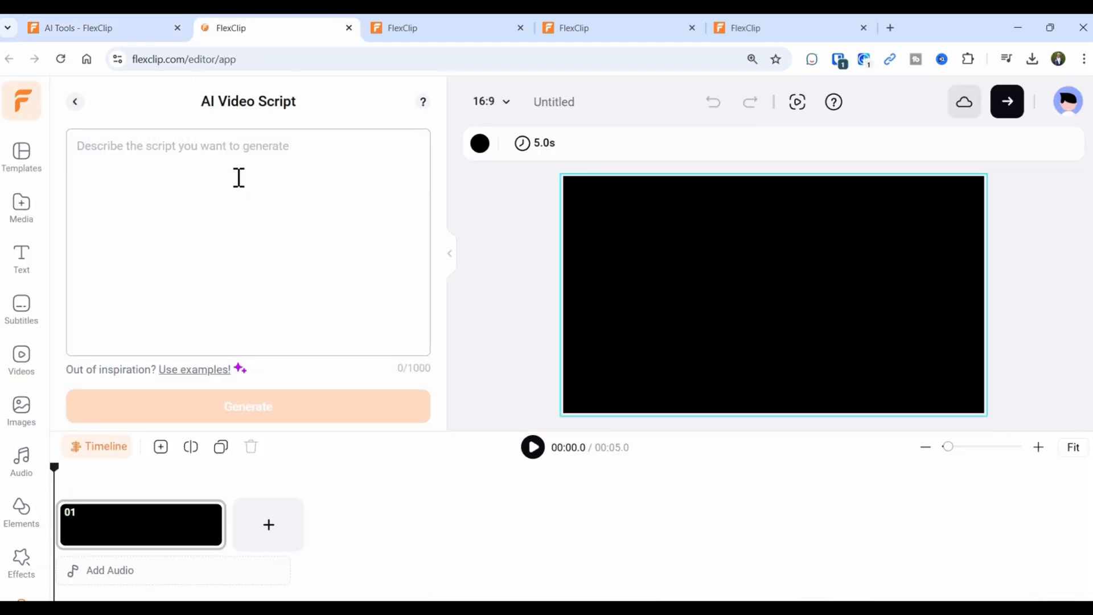
text(Provide me a video script for hiking in the Upper Peninsula)
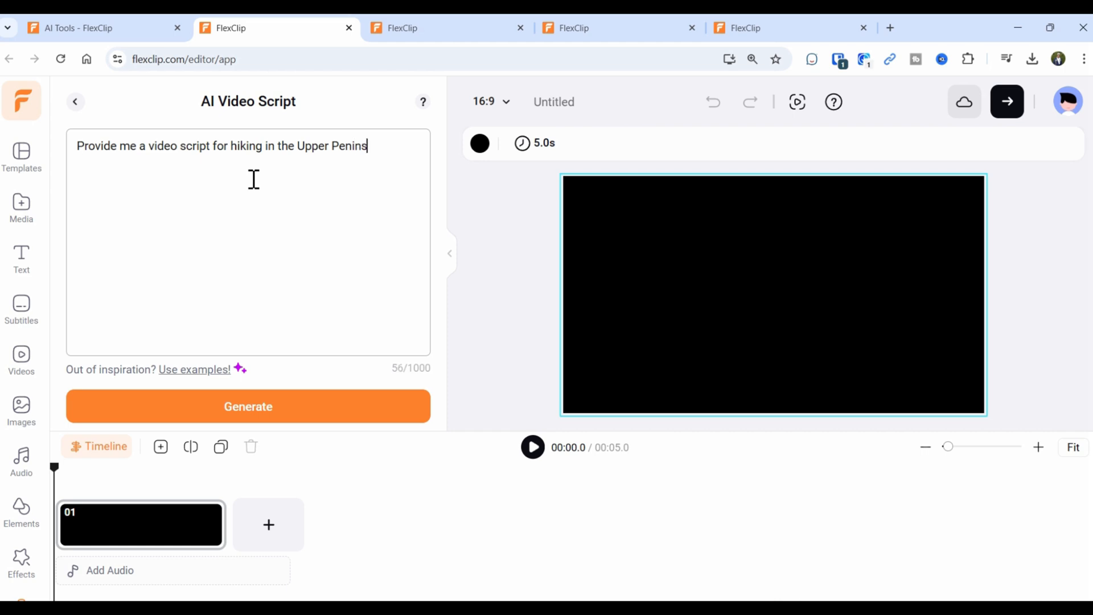
click(169, 416)
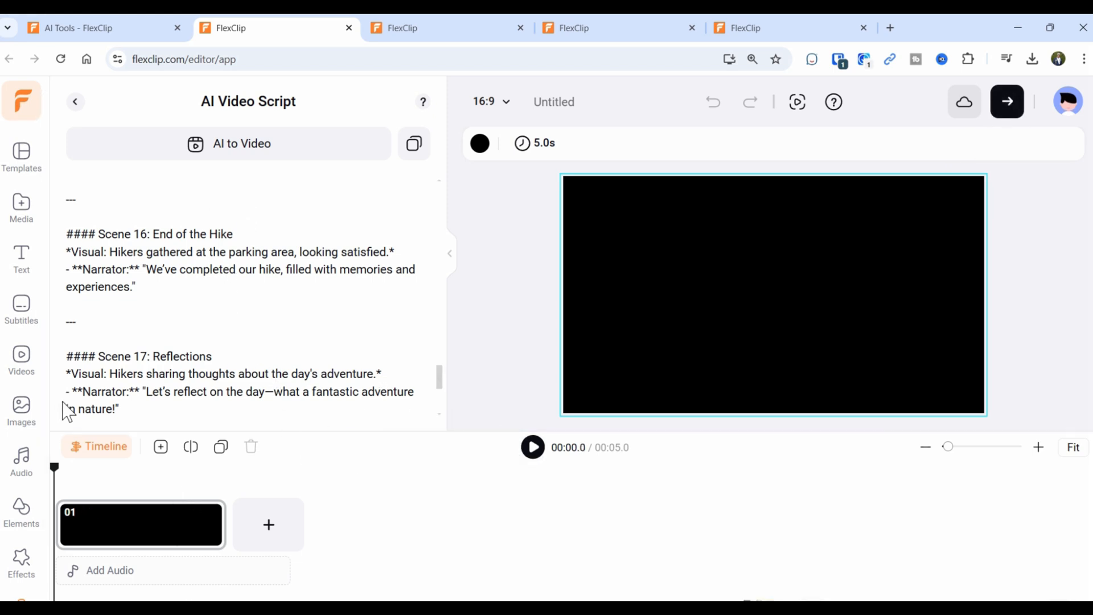
scroll(114, 364, down, 2)
scroll(256, 273, up, 3)
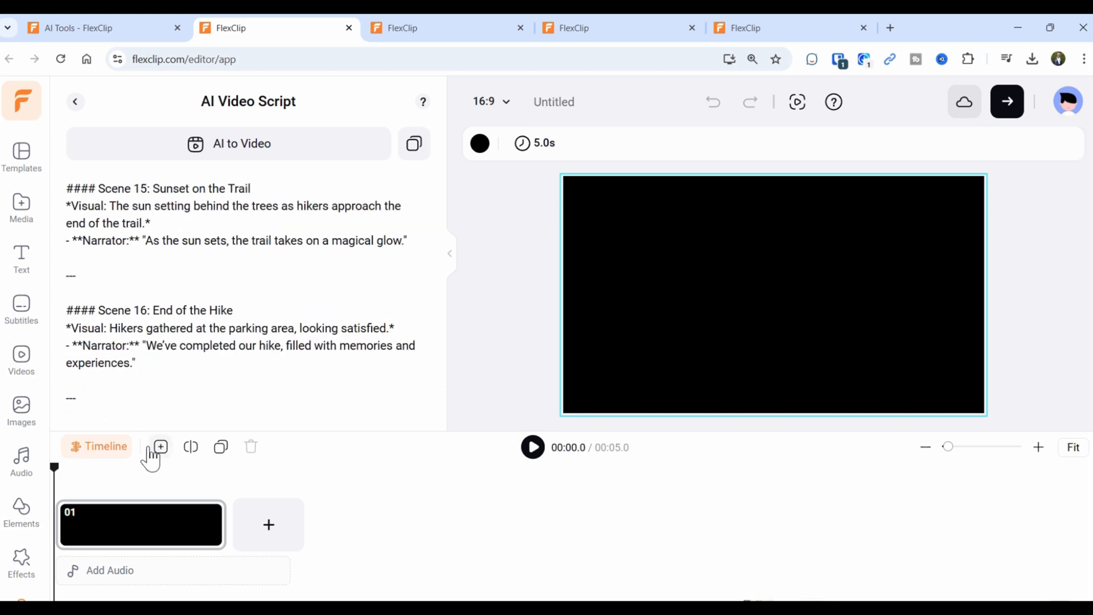
Send the 3344-character hiking script to Text To Video and generate scenes.
click(233, 157)
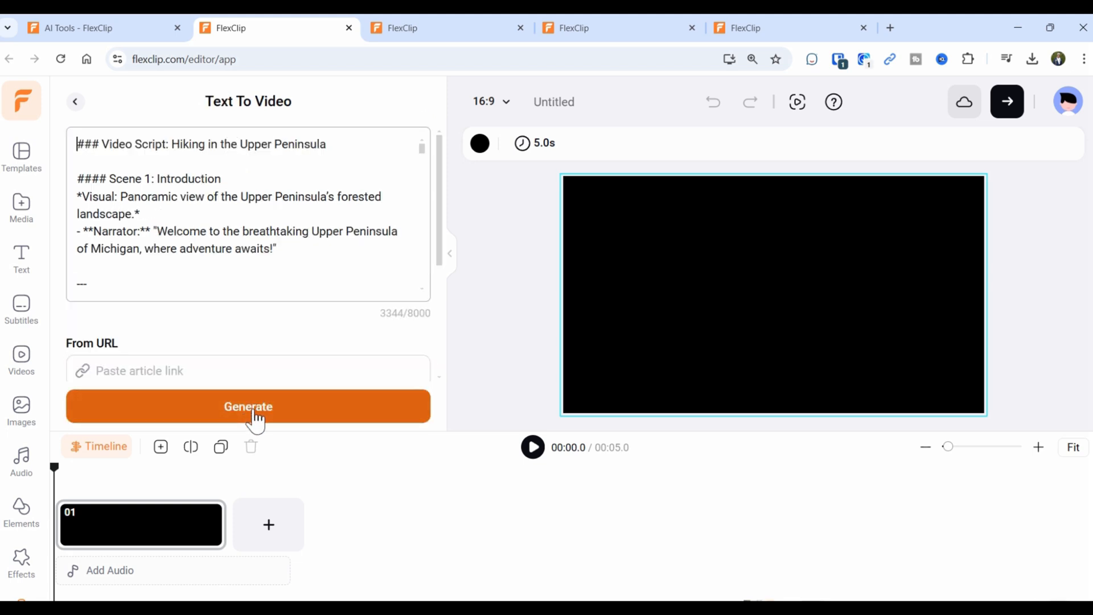
scroll(395, 203, down, 15)
scroll(392, 210, down, 4)
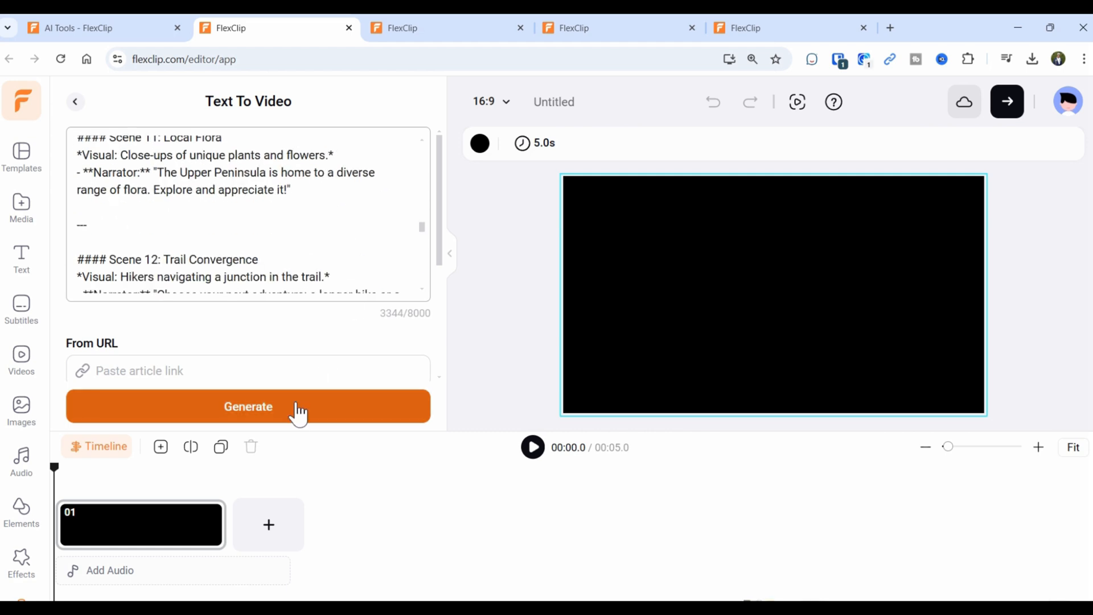
click(298, 412)
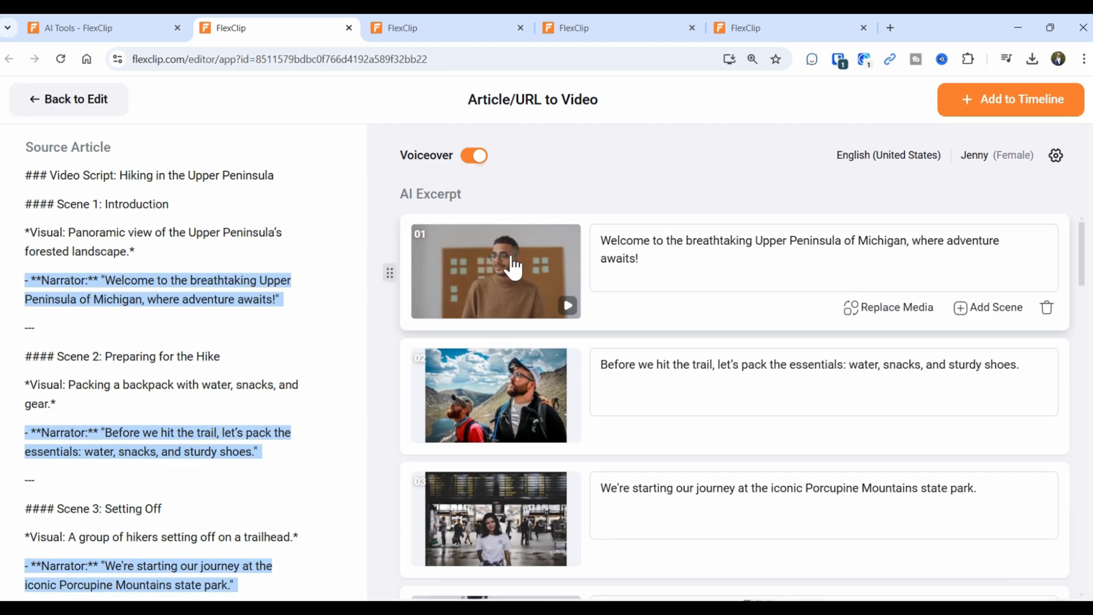
Review the 18 generated scenes and add them to the timeline with Replace all.
scroll(511, 284, down, 10)
scroll(512, 341, down, 15)
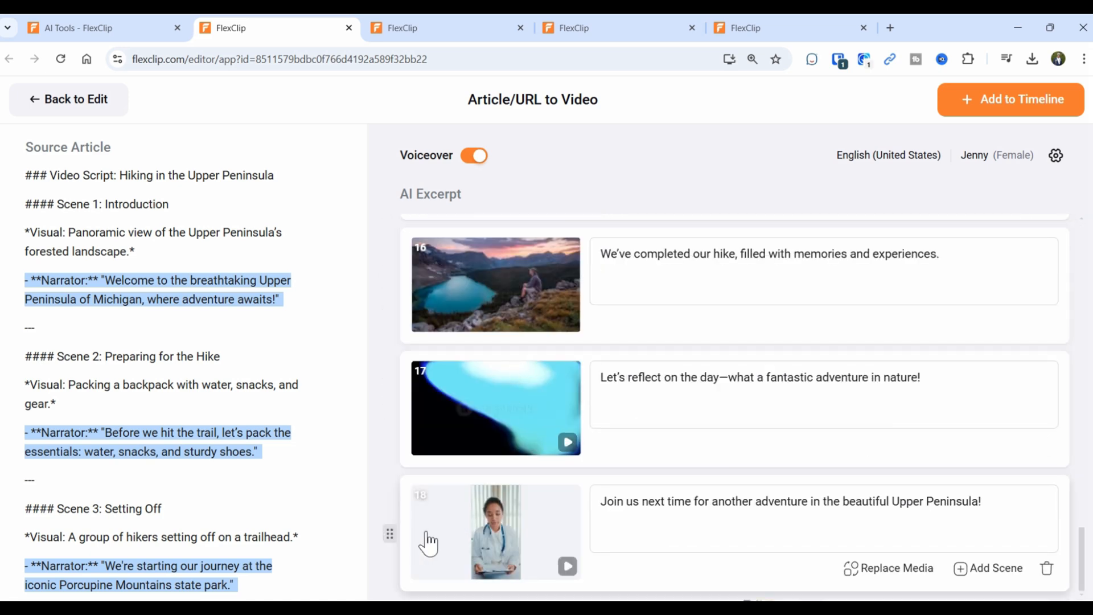
scroll(134, 452, down, 3)
scroll(132, 458, up, 2)
scroll(133, 459, down, 1)
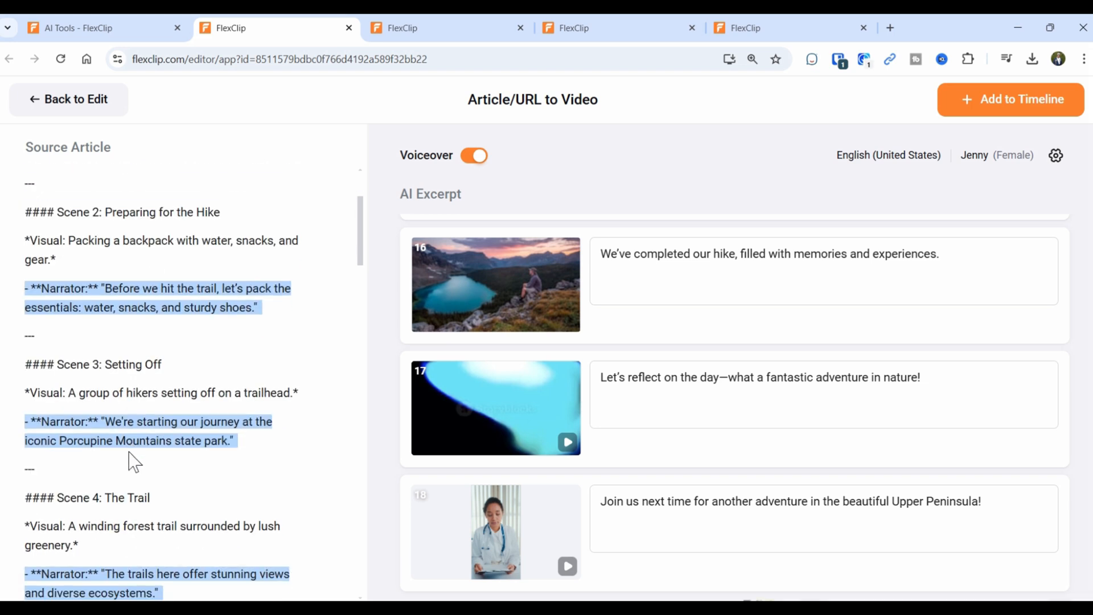
click(989, 112)
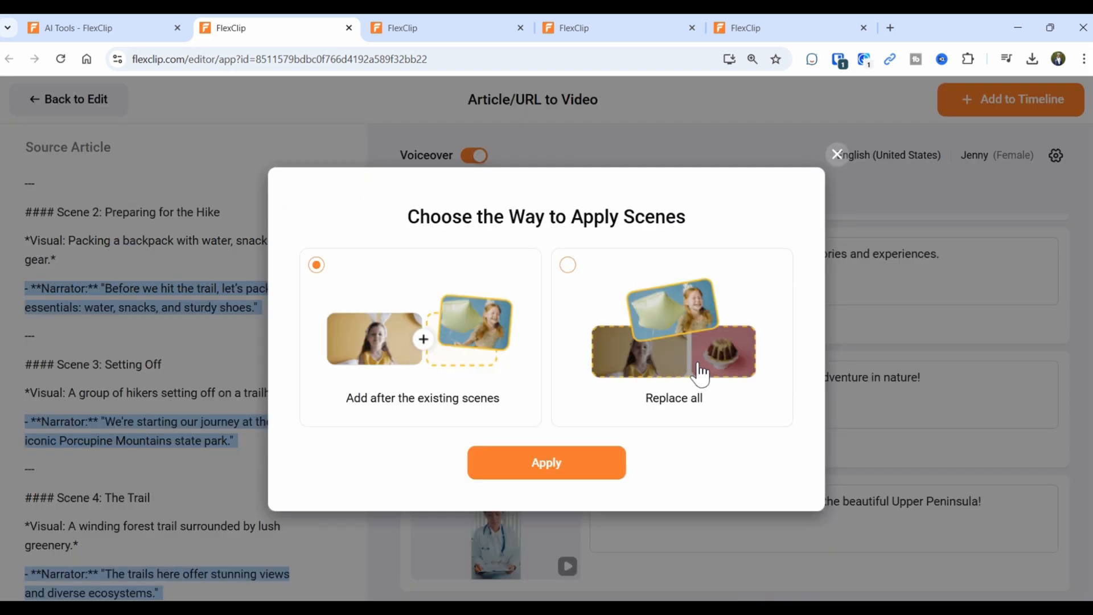
click(700, 374)
click(534, 472)
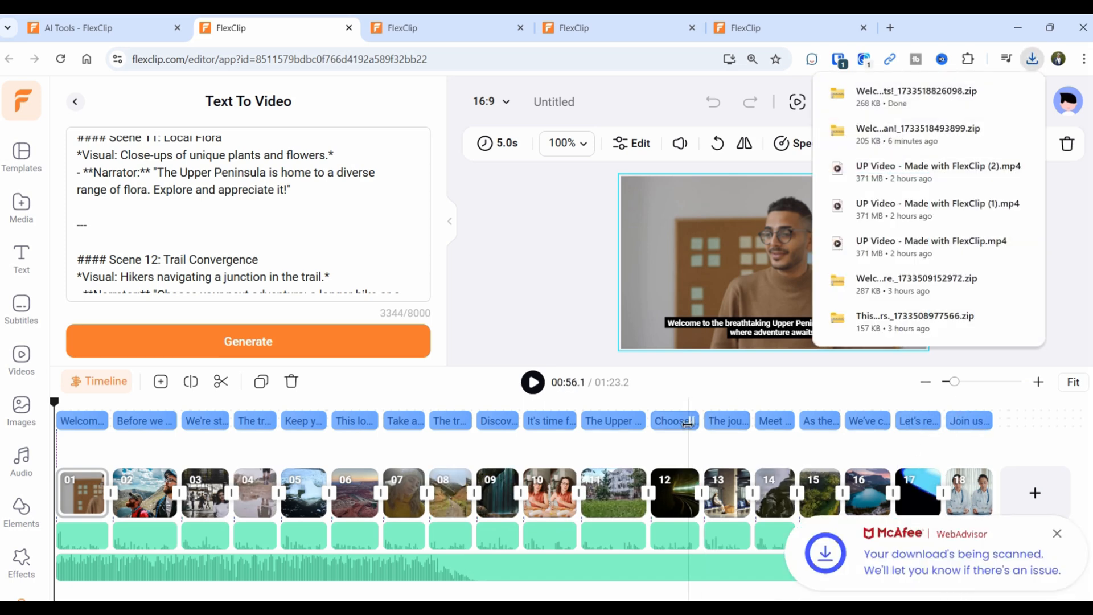
Preview the video, then select and delete its background music track.
click(533, 383)
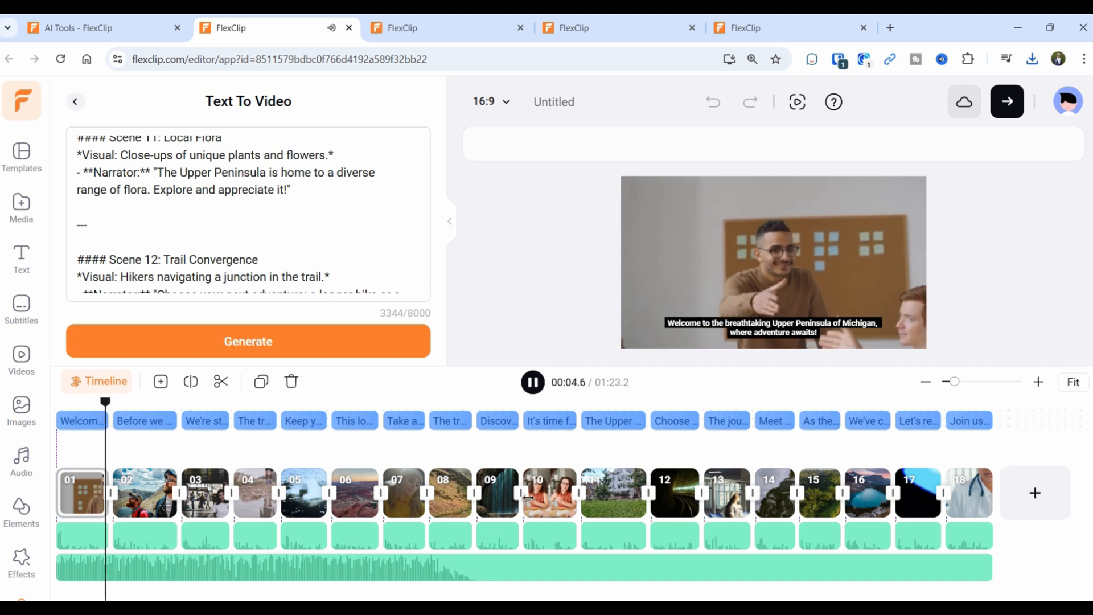
click(534, 382)
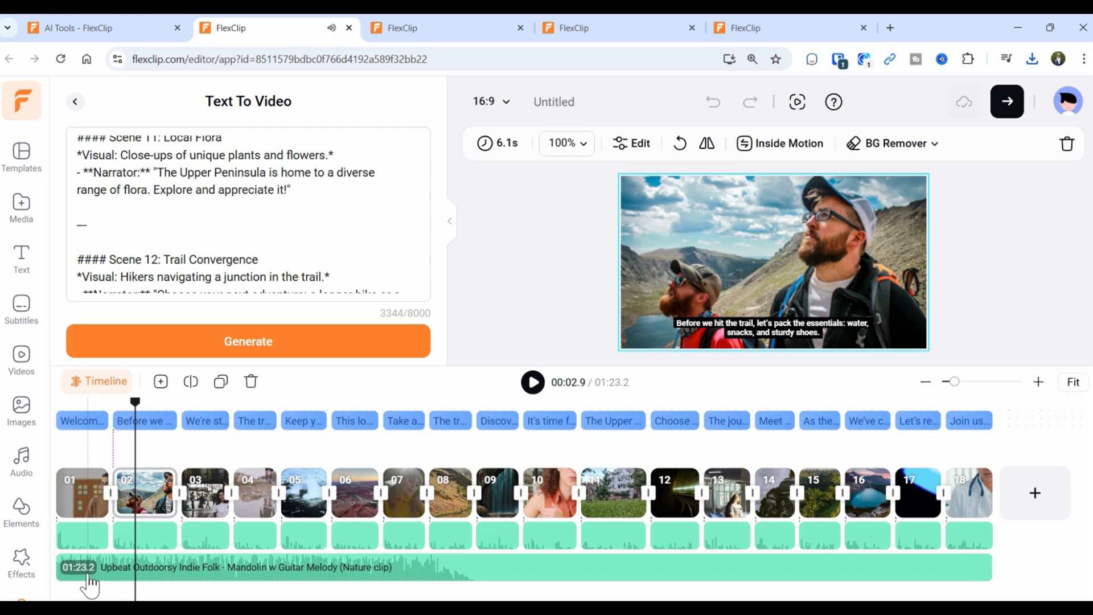
click(105, 576)
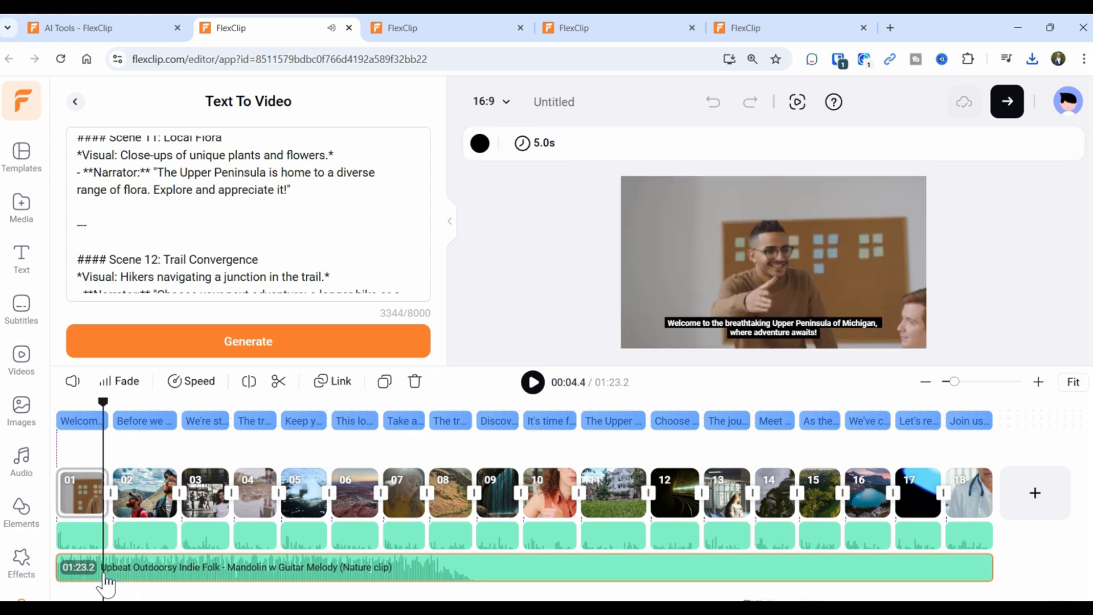
click(73, 381)
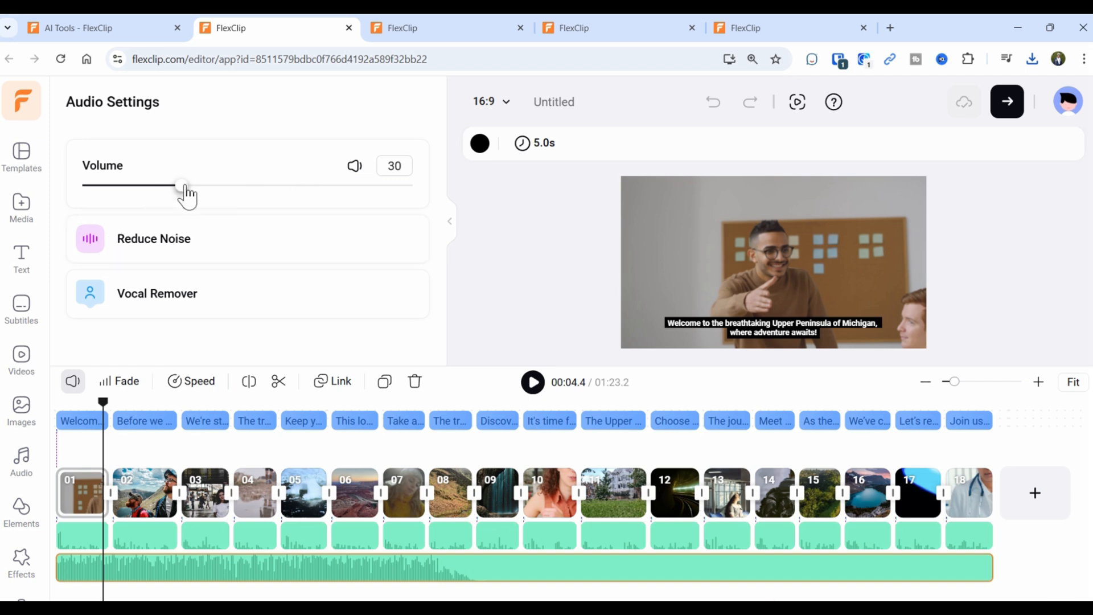
click(72, 382)
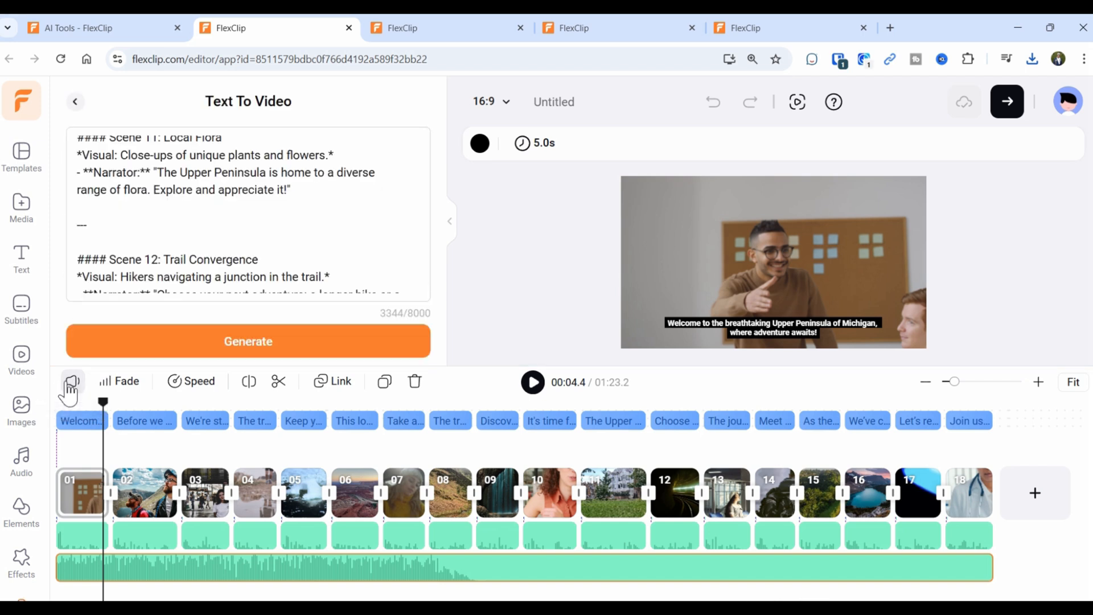
click(73, 382)
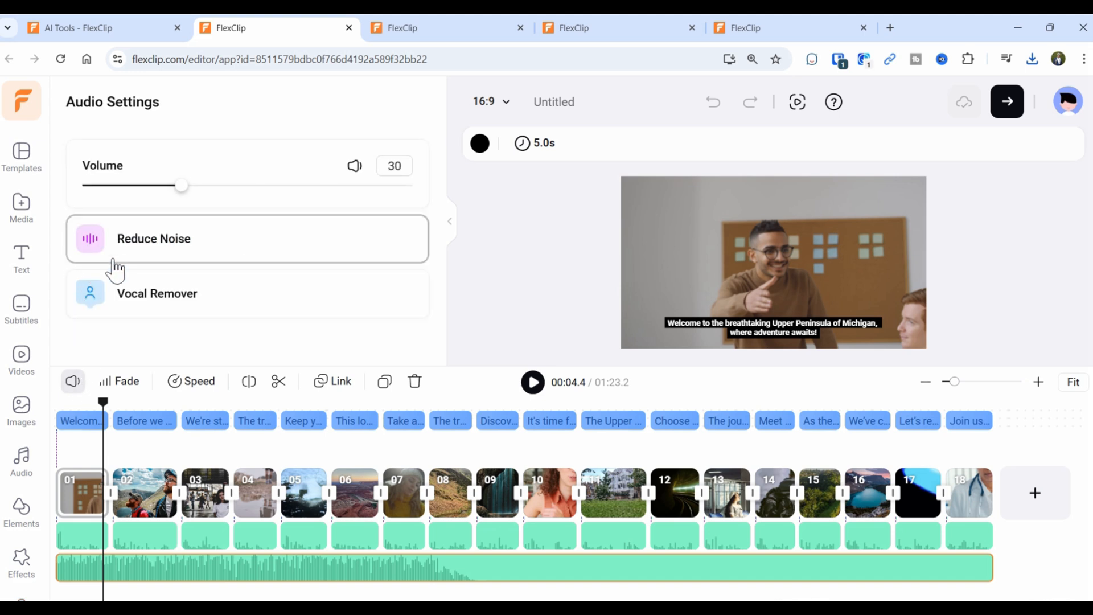
click(78, 384)
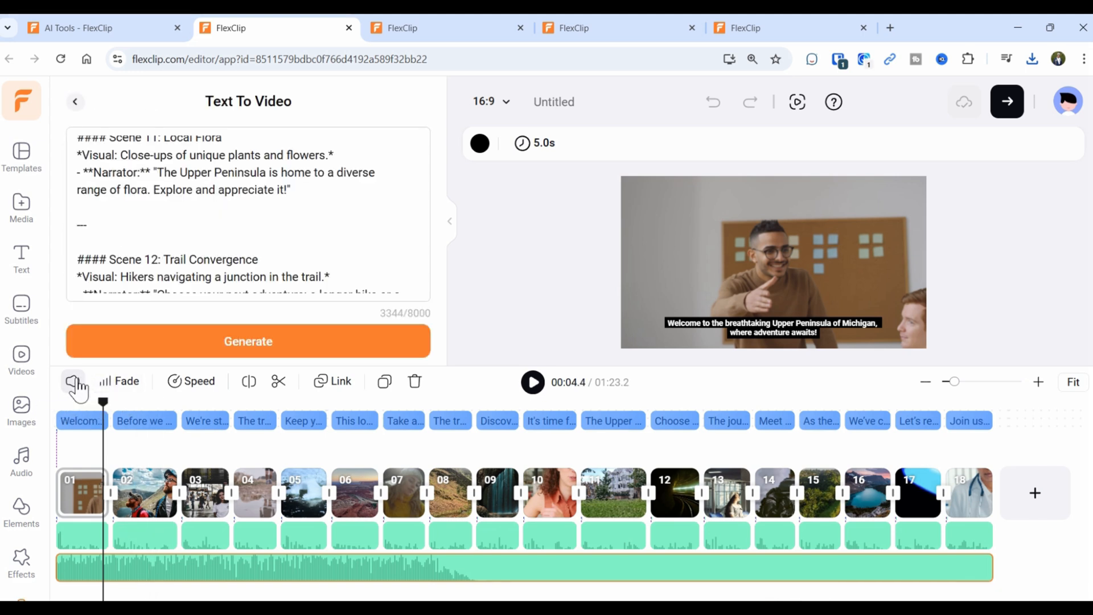
click(73, 382)
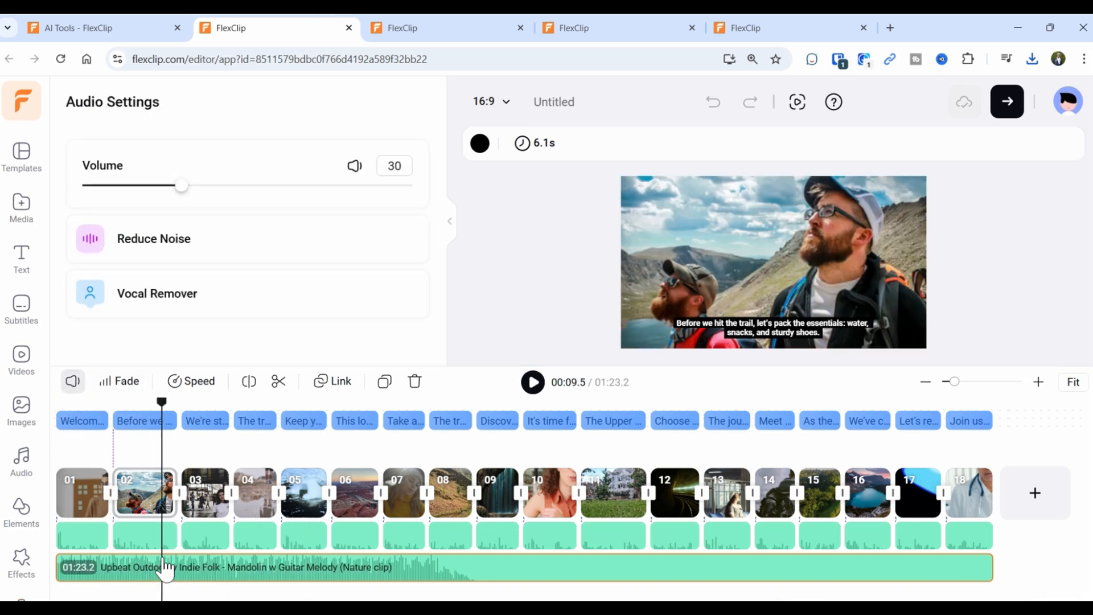
click(414, 381)
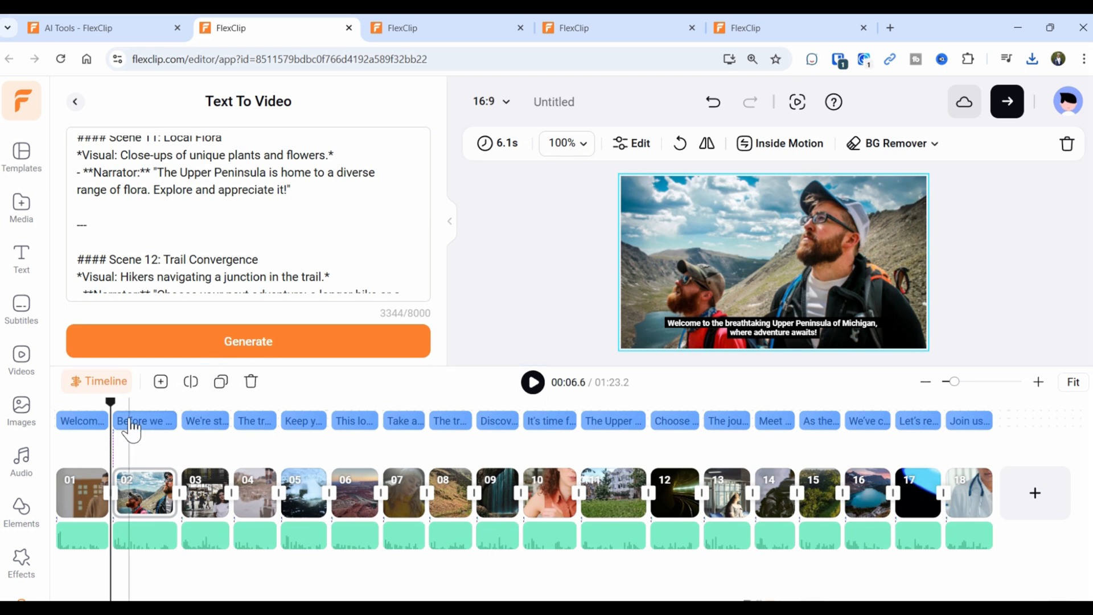
Replay the video from the start without background music.
click(82, 491)
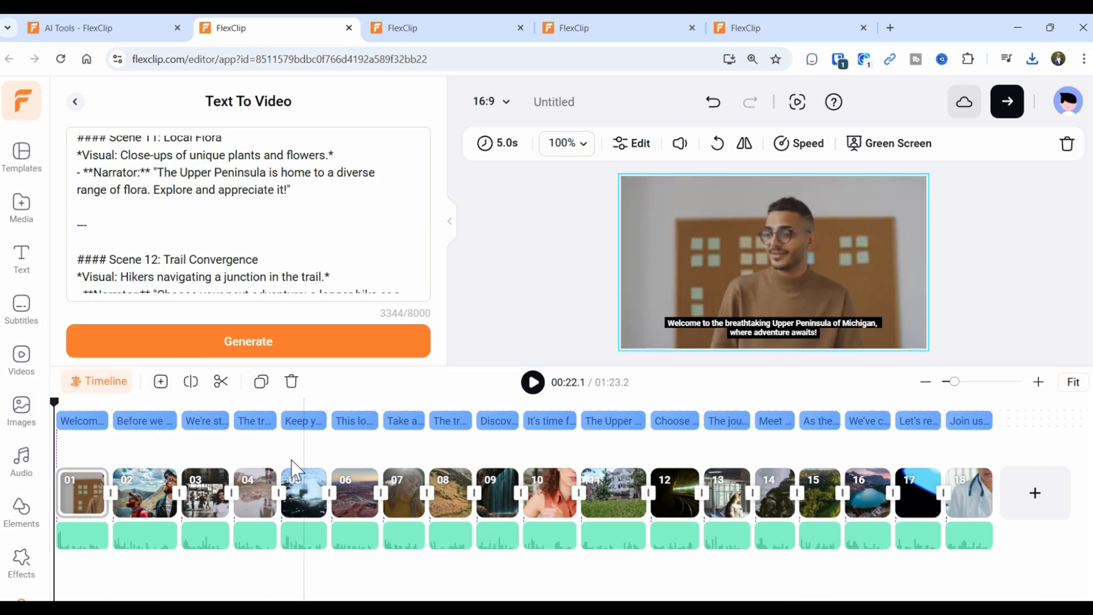
click(534, 383)
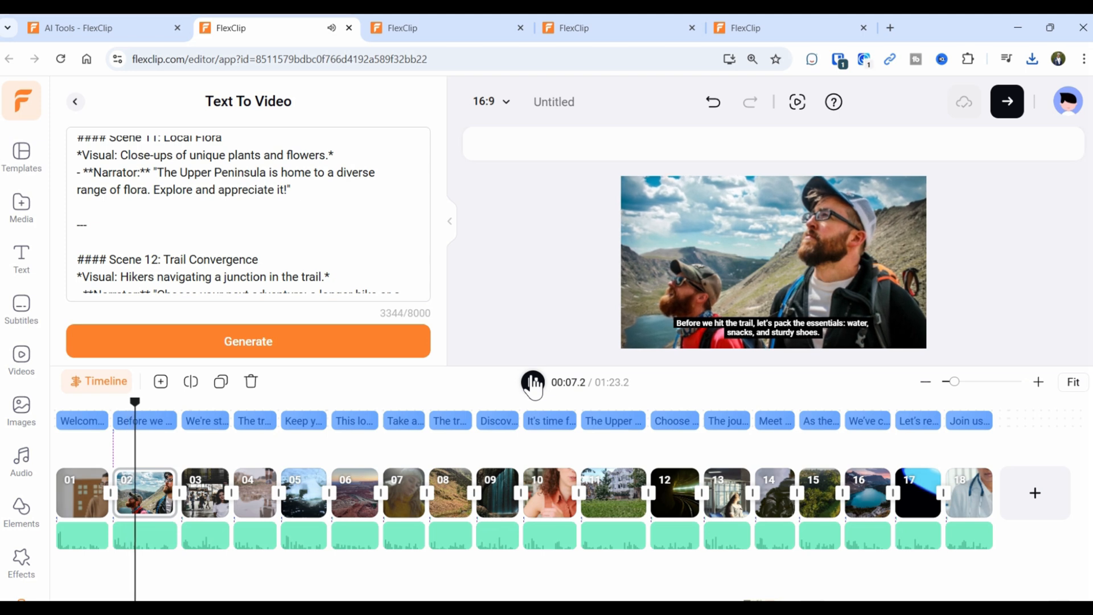
click(533, 383)
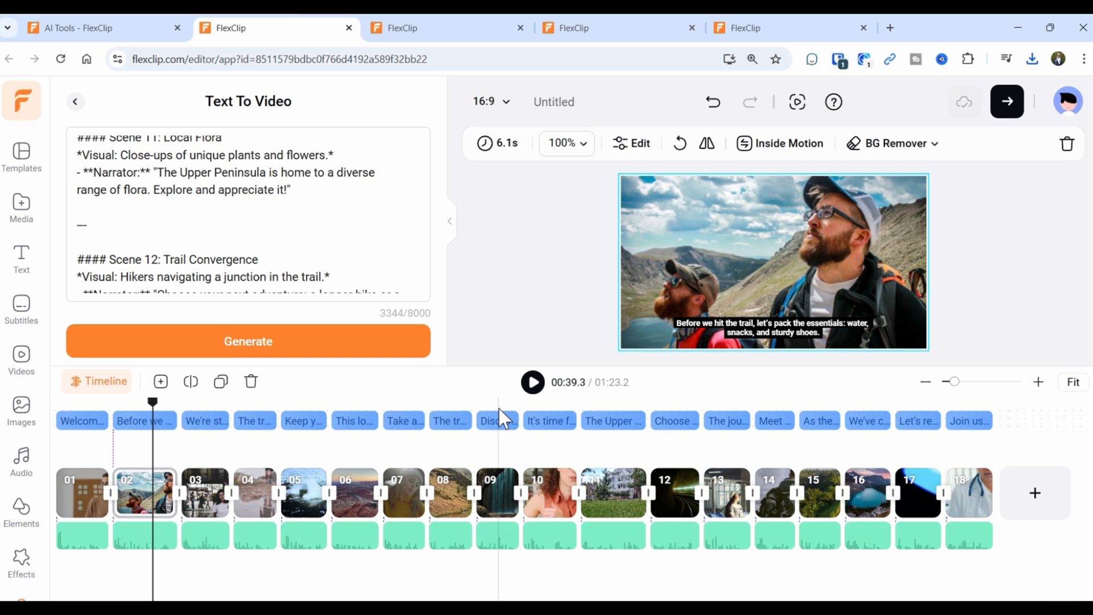
Open AI Text to Speech from the Audio section of the AI Tools page.
click(140, 30)
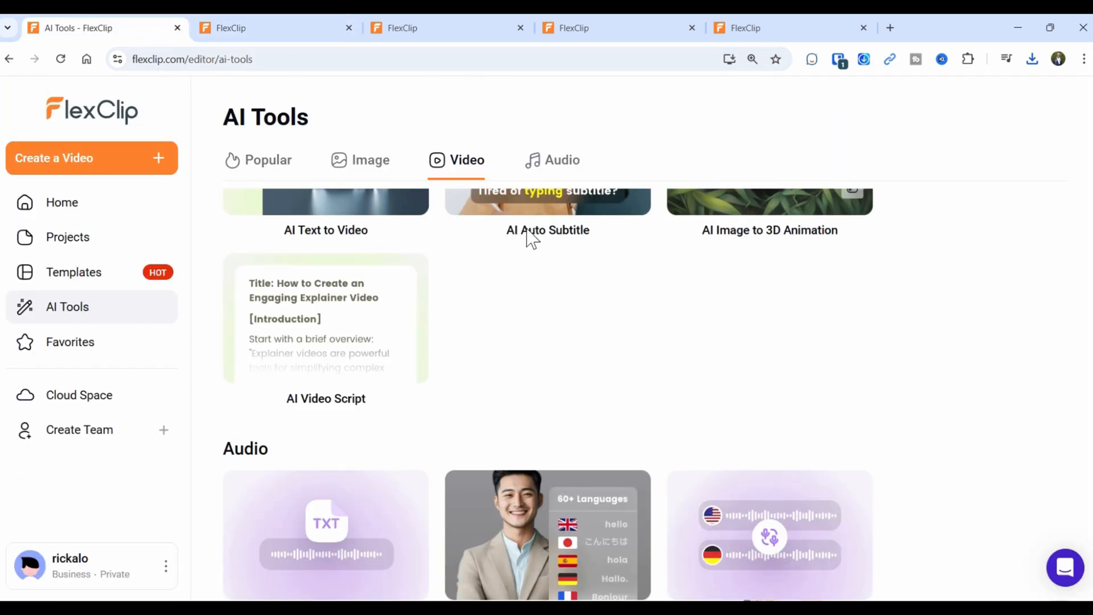
scroll(588, 378, up, 1)
scroll(588, 378, down, 1)
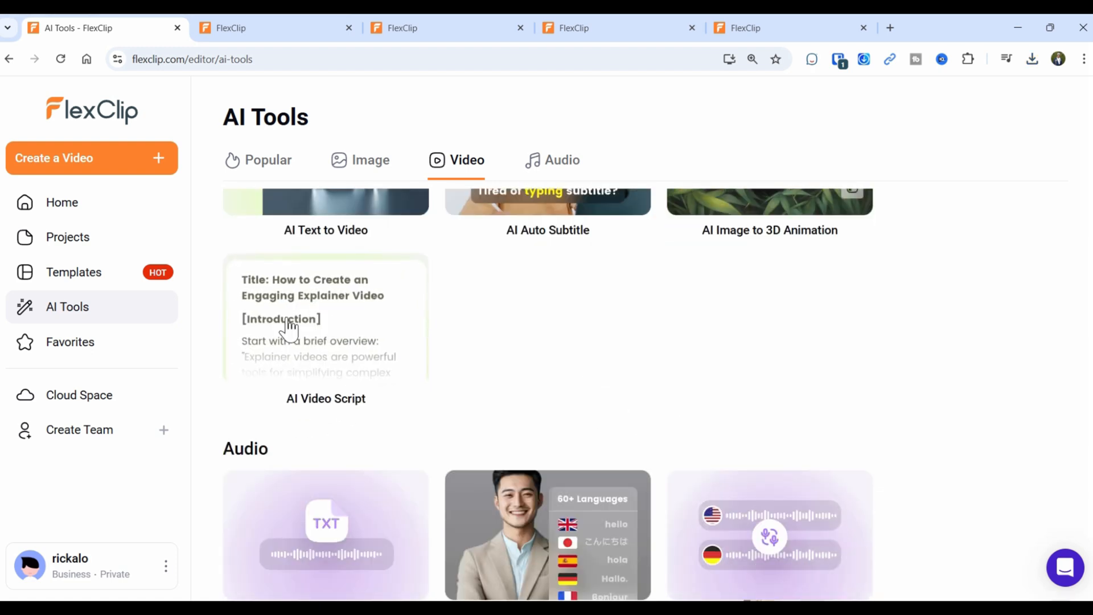
scroll(282, 366, down, 2)
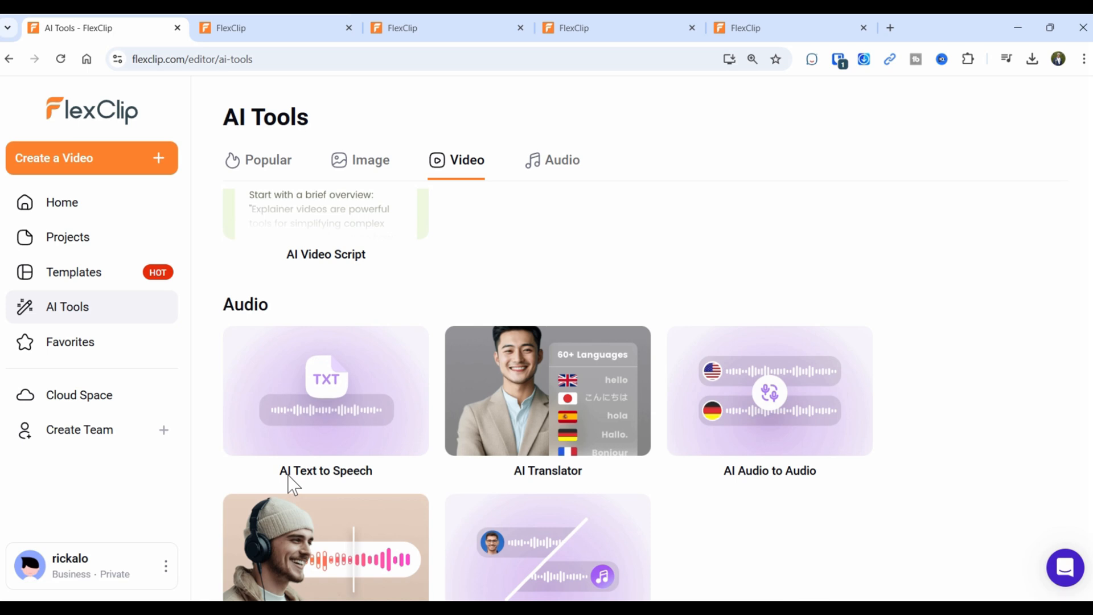
click(338, 401)
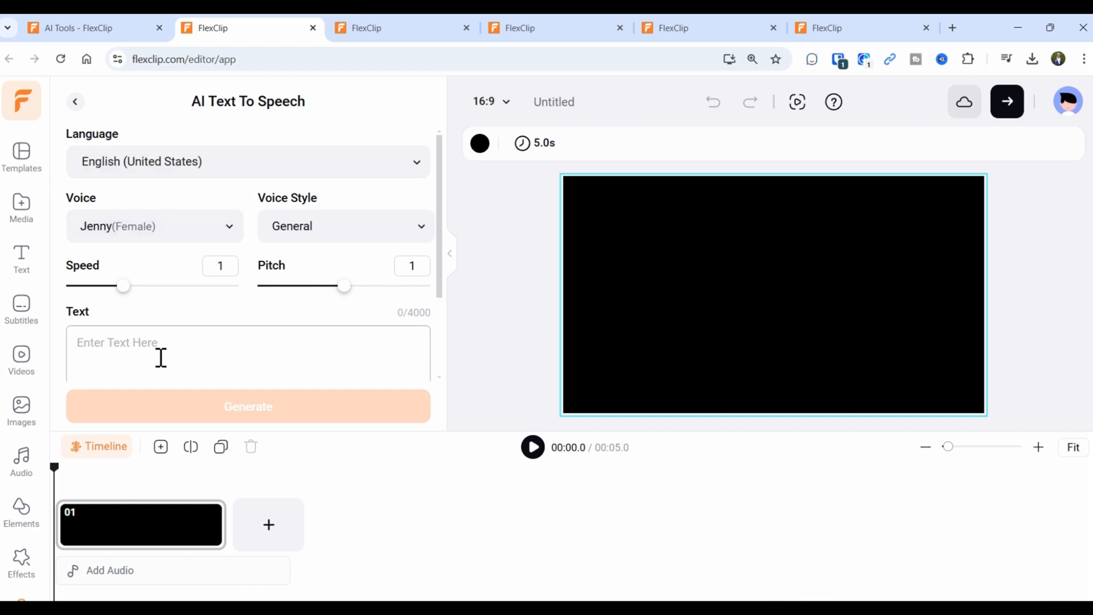
Enter the speech text 'Welcome to FlexClip, a great video editing tool for you to create vide…'.
text(Welcome t)
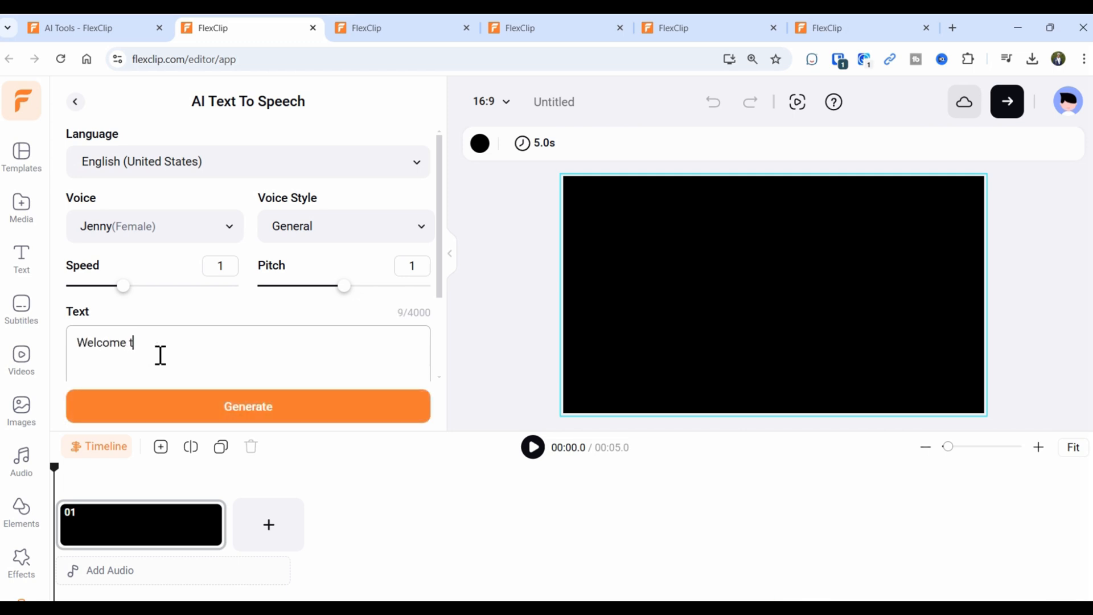
text(o FlexClip a)
key(BackSpace)
text(, a great video editing tool for you to create videos.)
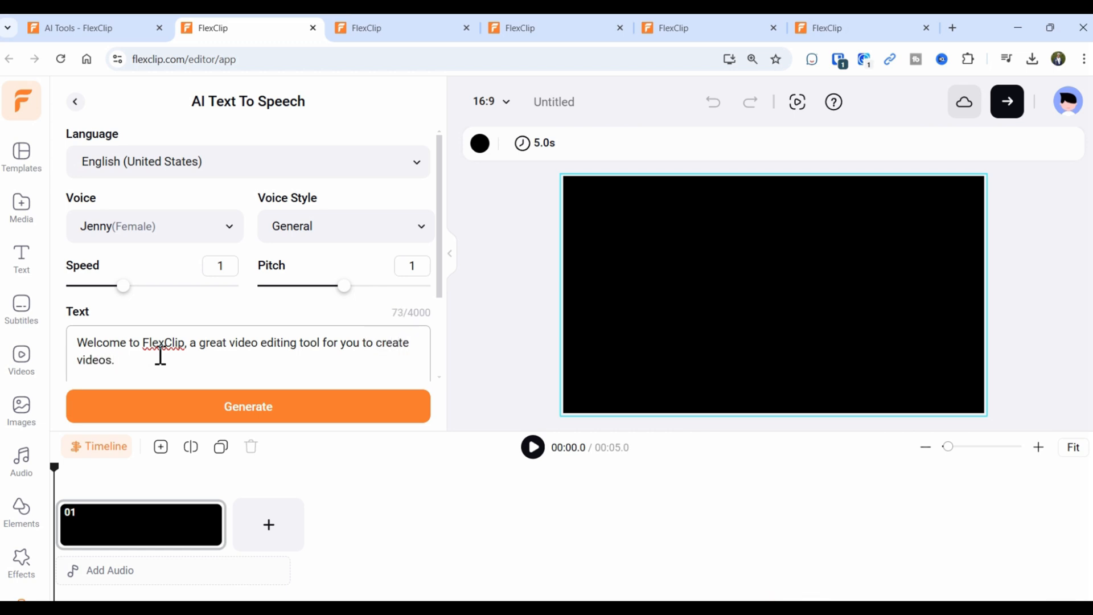
scroll(180, 341, down, 2)
scroll(142, 296, up, 2)
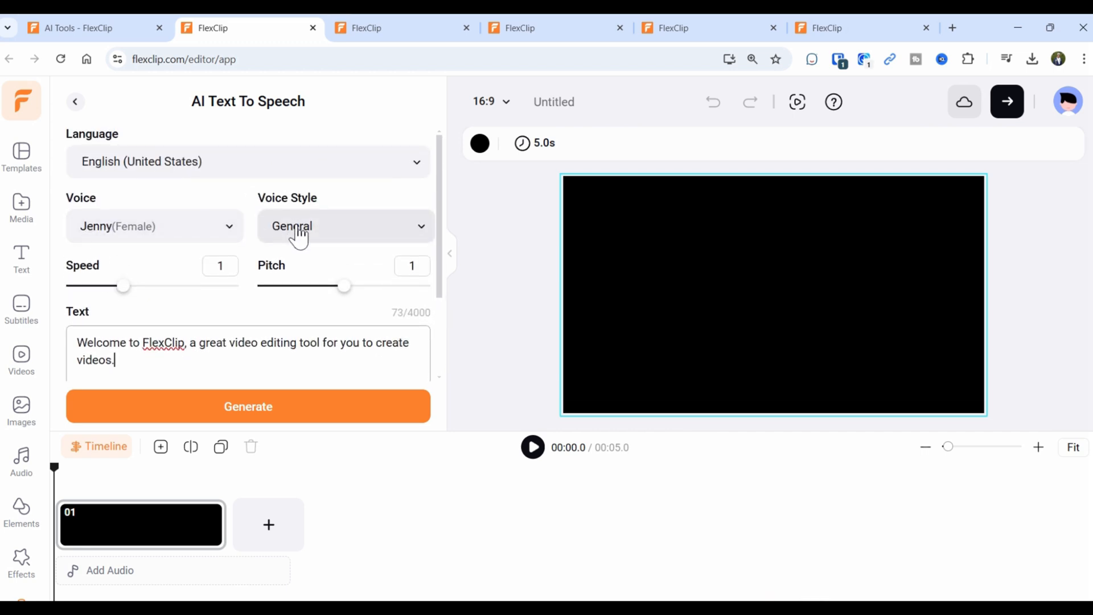
Generate the speech, download the MP3 and save it to project media.
click(215, 418)
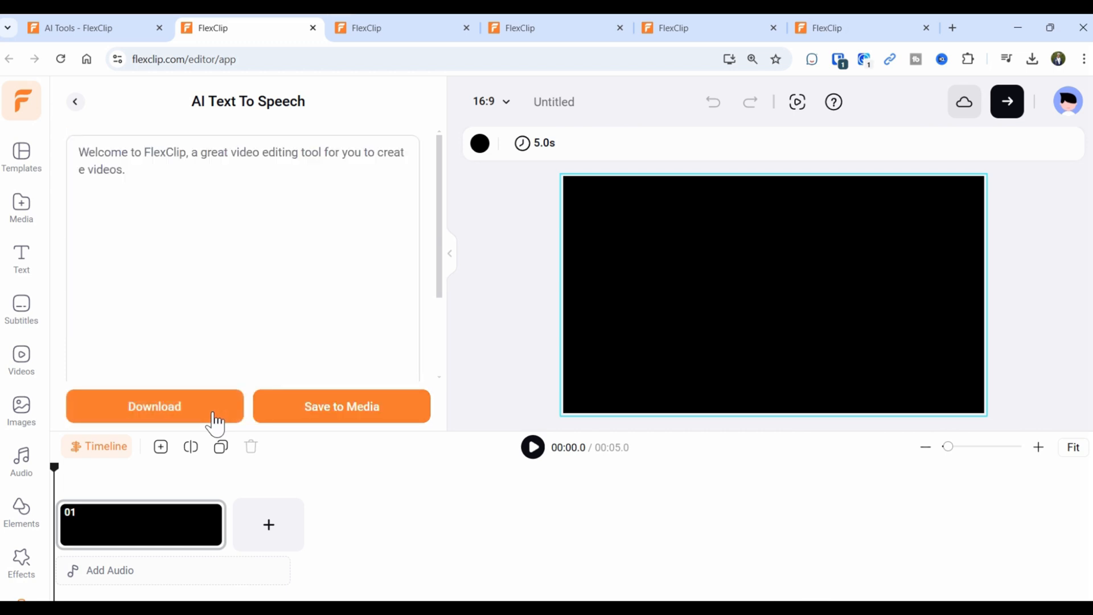
click(215, 424)
click(266, 406)
mouse_move(146, 221)
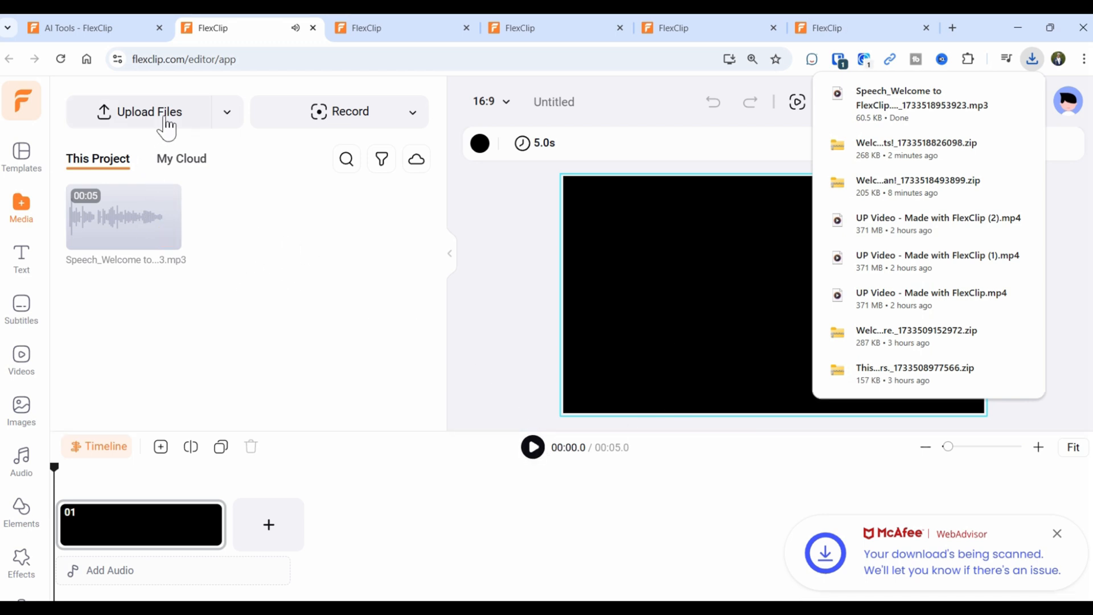
mouse_move(113, 218)
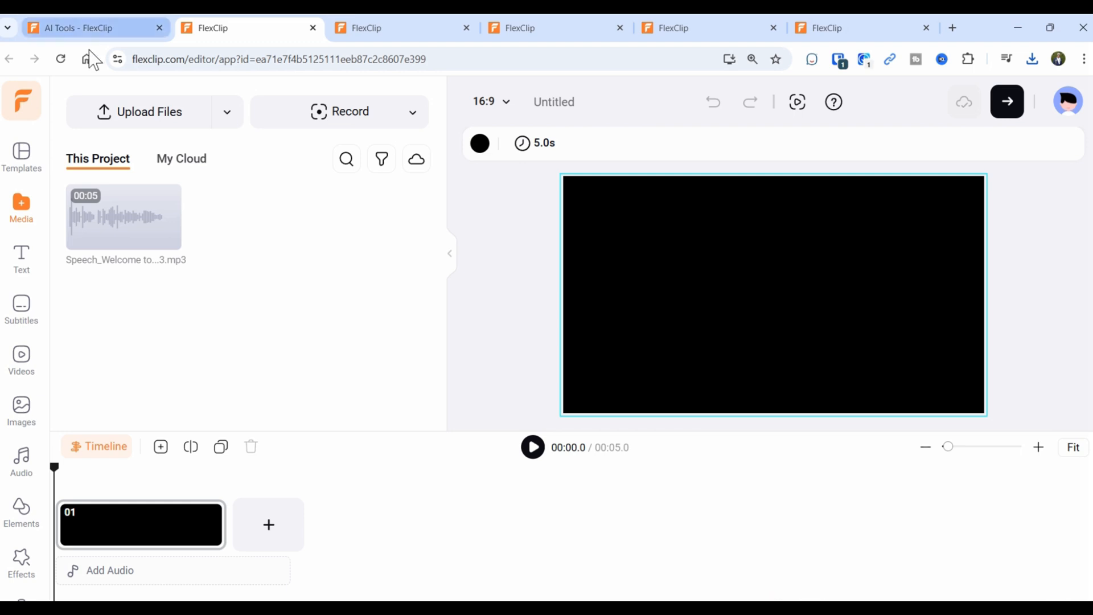
Return to the AI Tools tab and scroll to the Audio tools such as Text to Speech and Noise Reducer.
click(107, 28)
scroll(686, 361, down, 1)
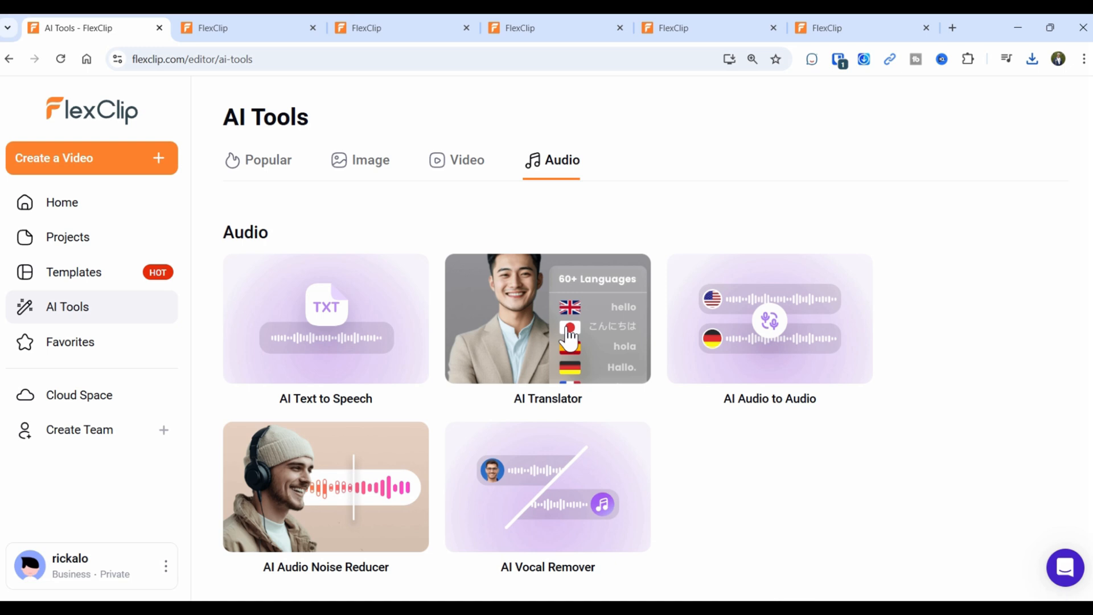
click(775, 356)
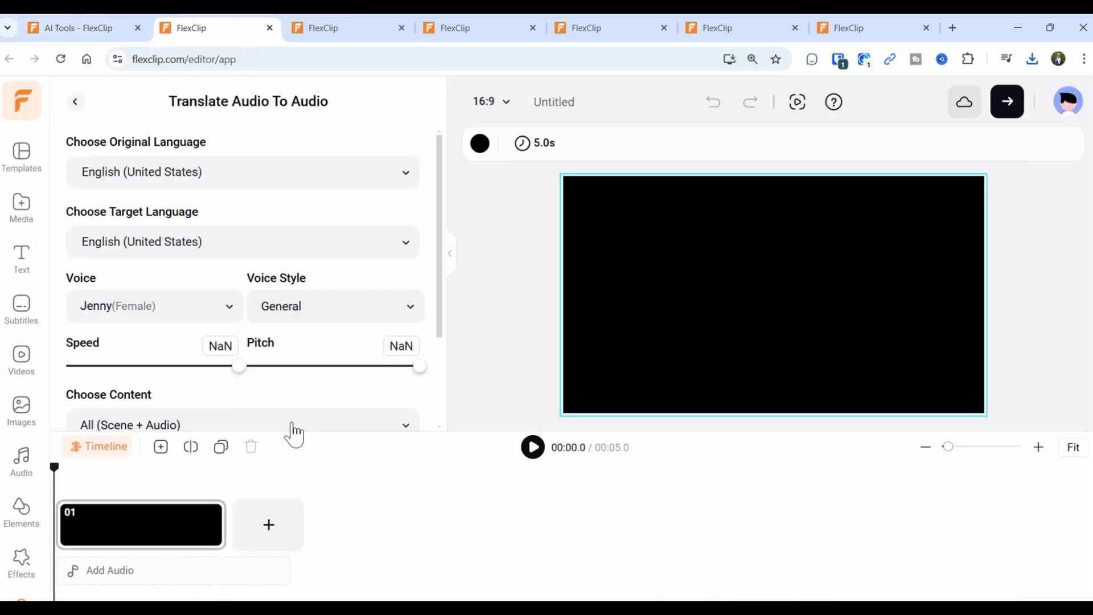
scroll(232, 182, down, 3)
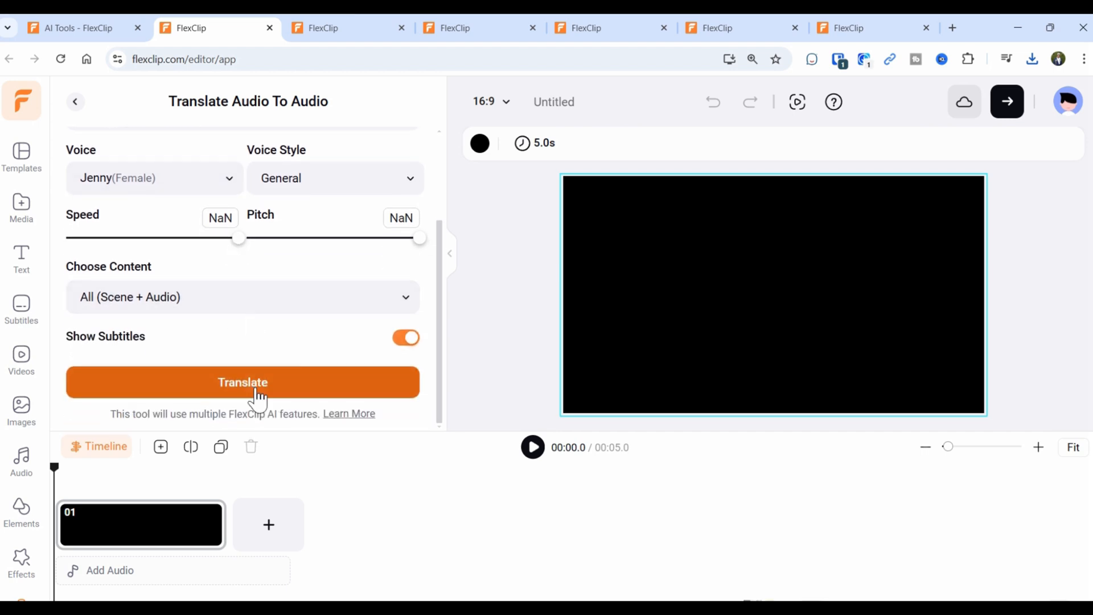
scroll(256, 395, up, 3)
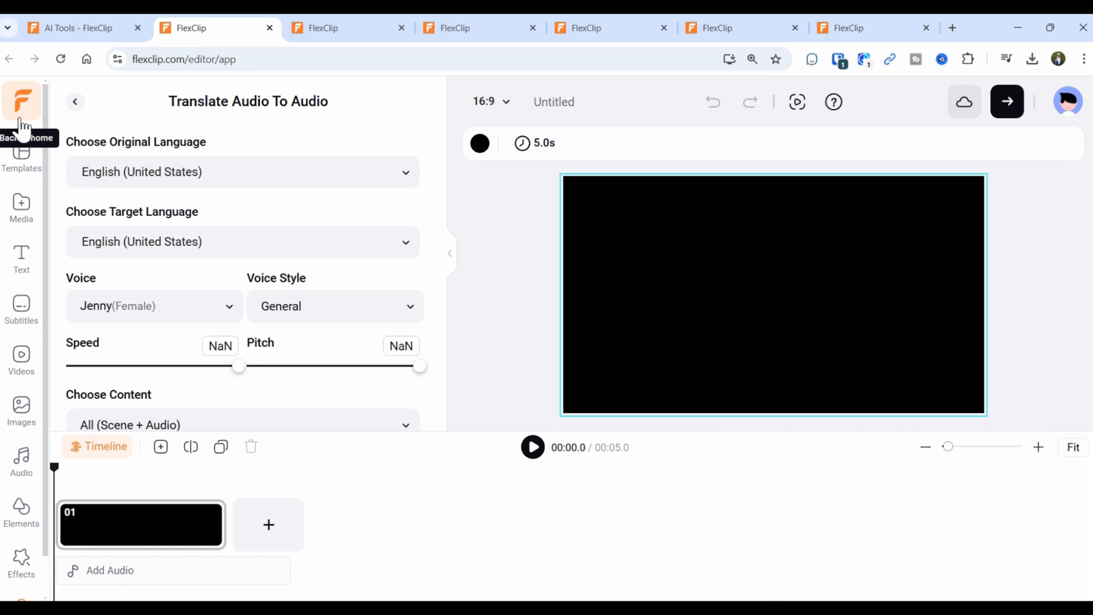
click(77, 104)
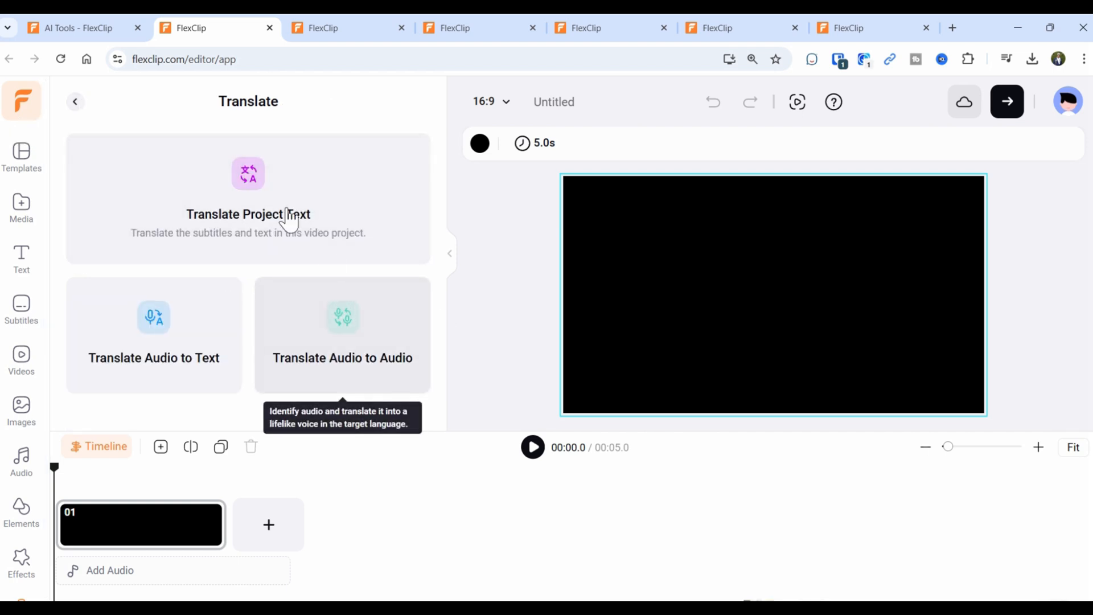
click(76, 104)
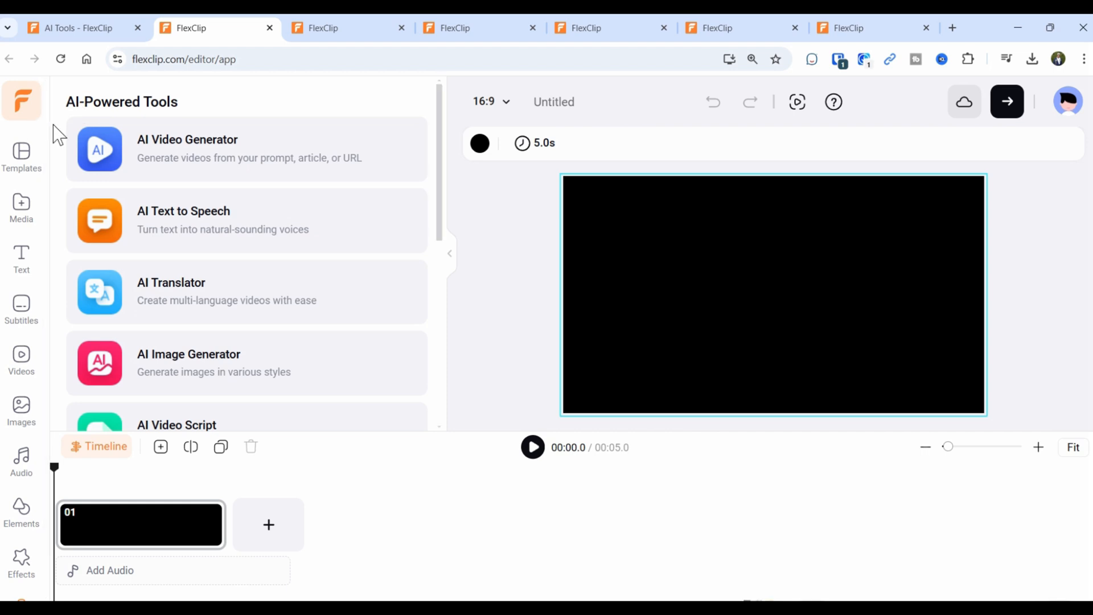
scroll(22, 108, down, 1)
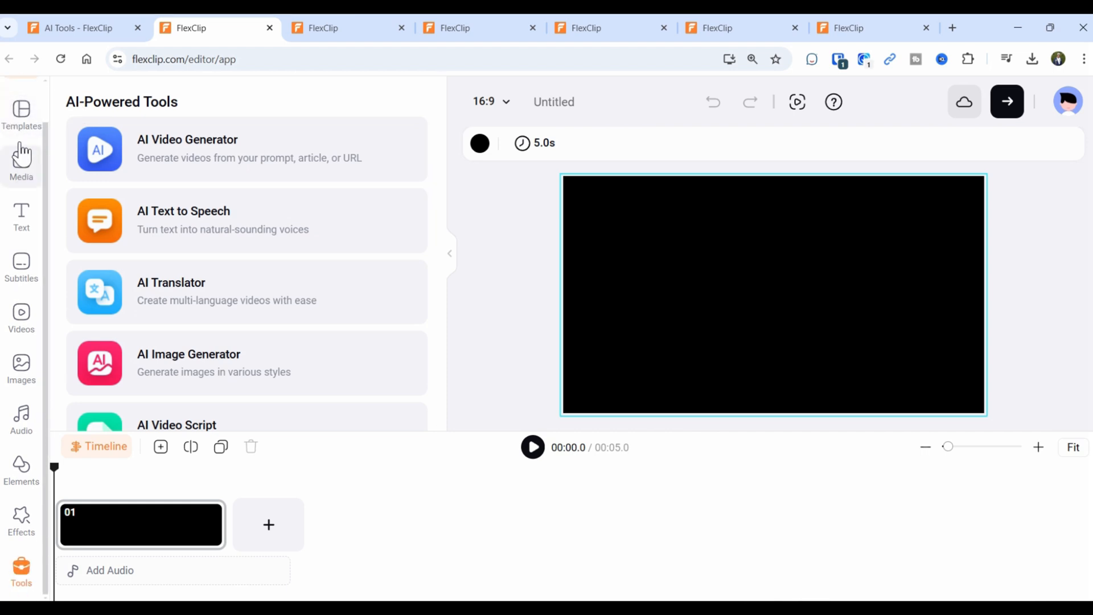
click(80, 27)
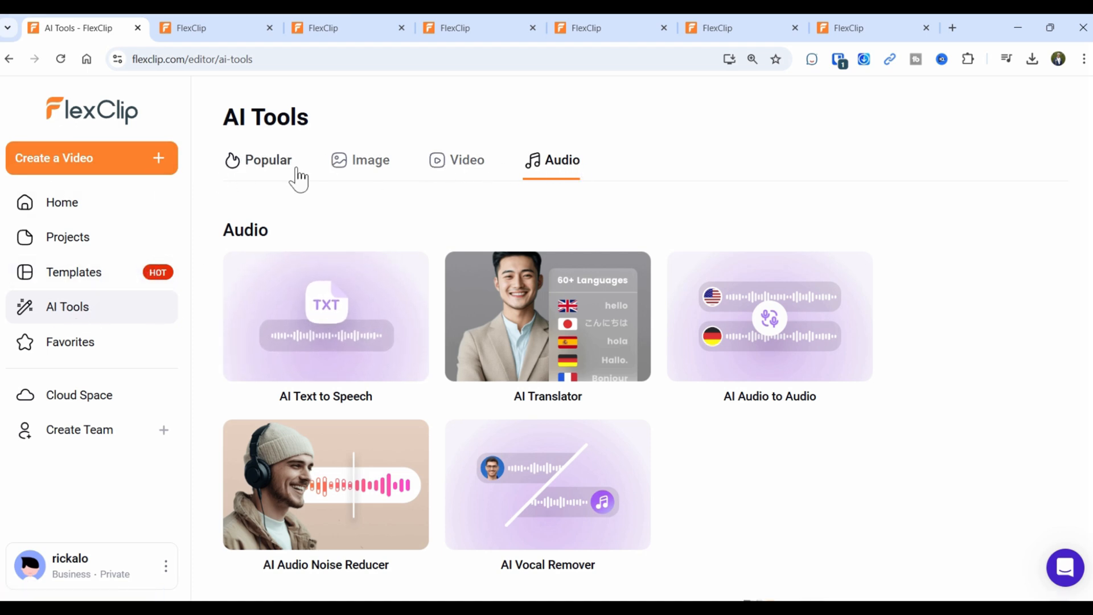
Leave the video AI tools for the Home dashboard and advance the Magic Tools carousel to Record Screen or Webcam.
click(456, 165)
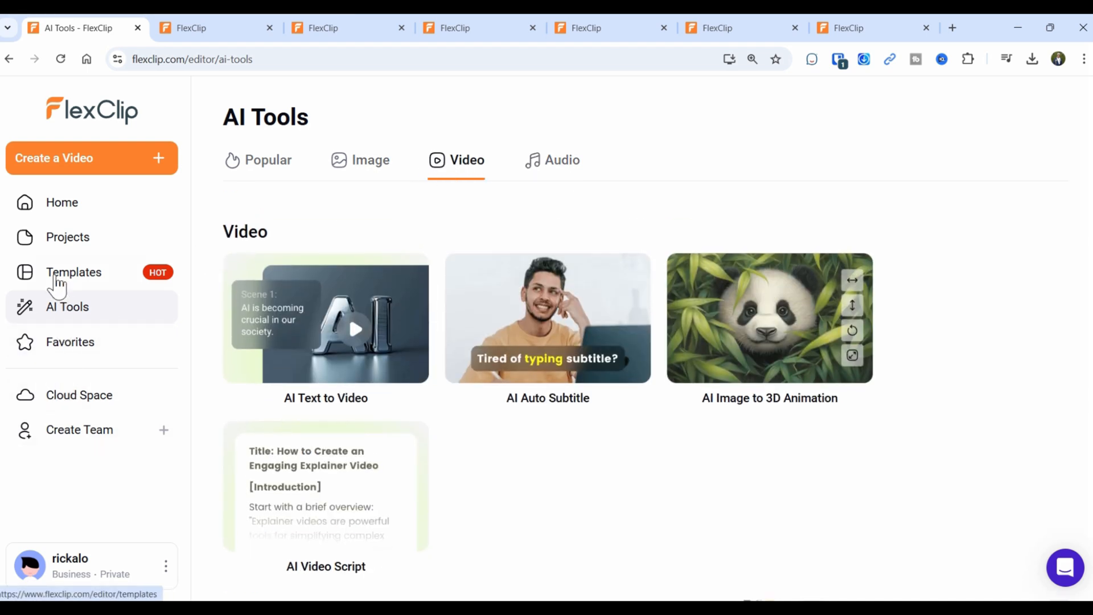
click(24, 203)
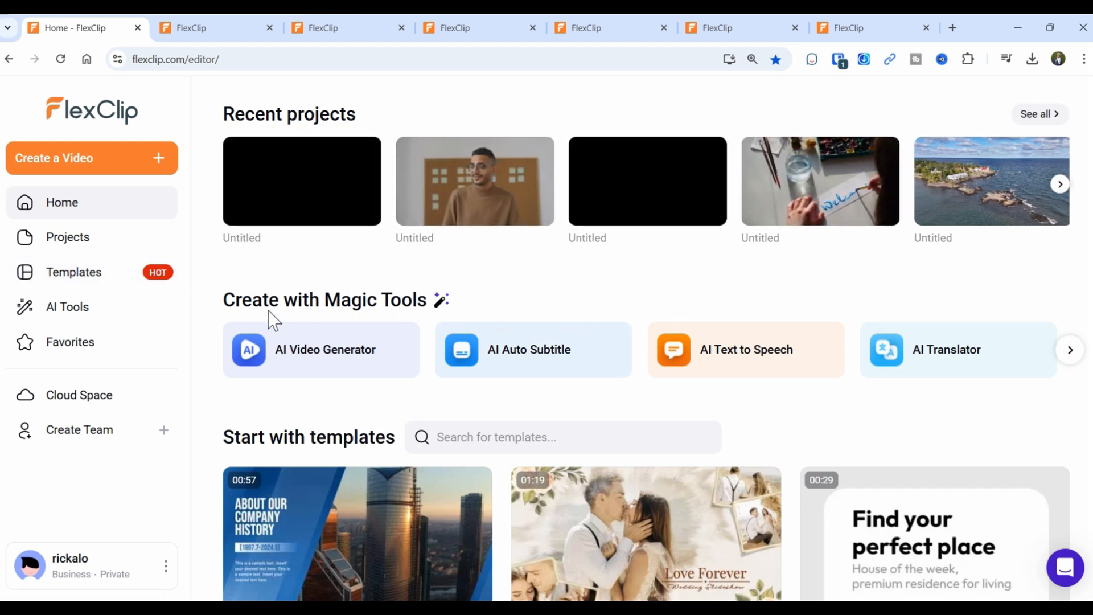
click(1069, 351)
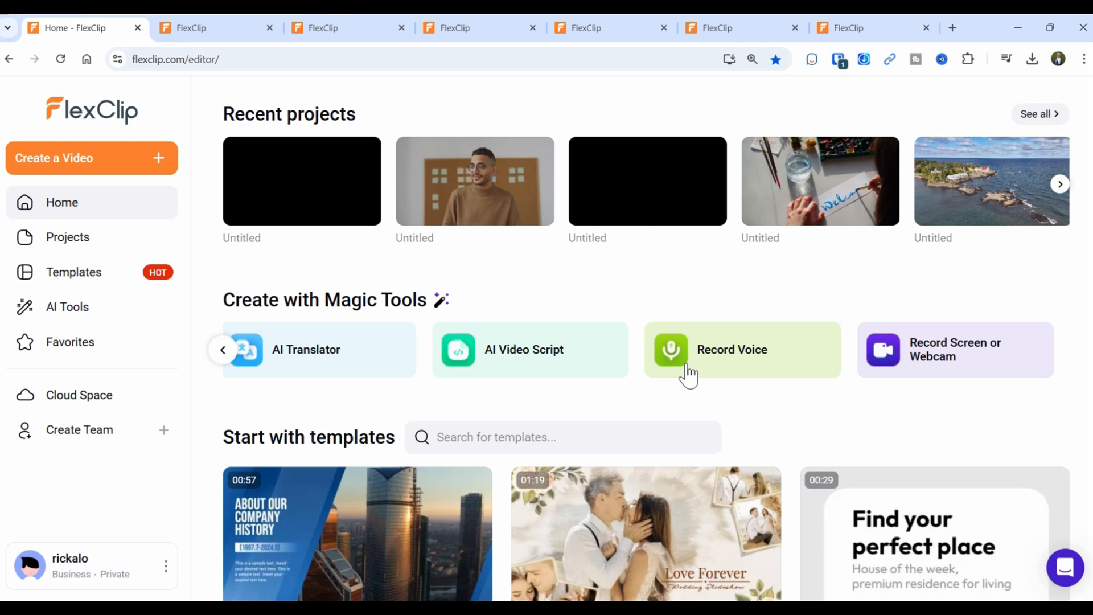
Start a Screen Only recording with microphone and system audio, then cancel sharing the Home tab.
click(993, 354)
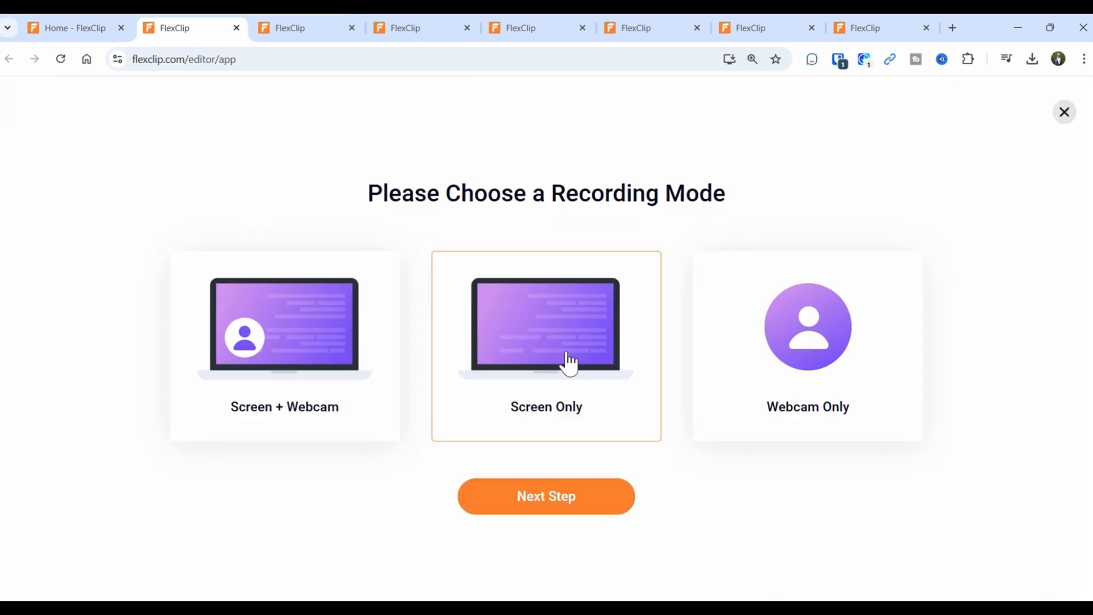
click(535, 508)
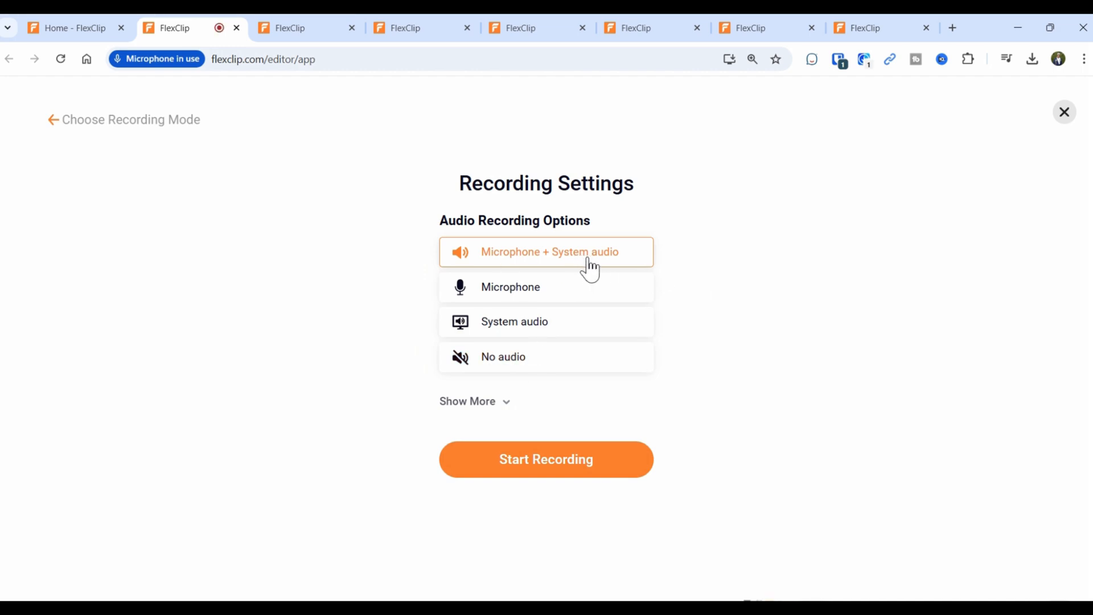
click(558, 473)
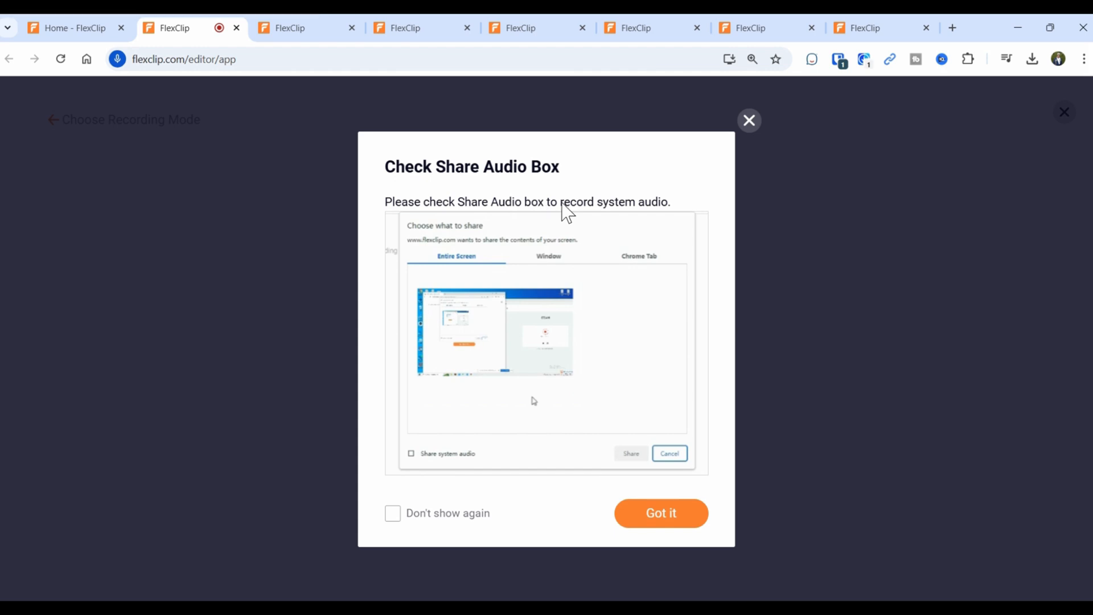
click(664, 518)
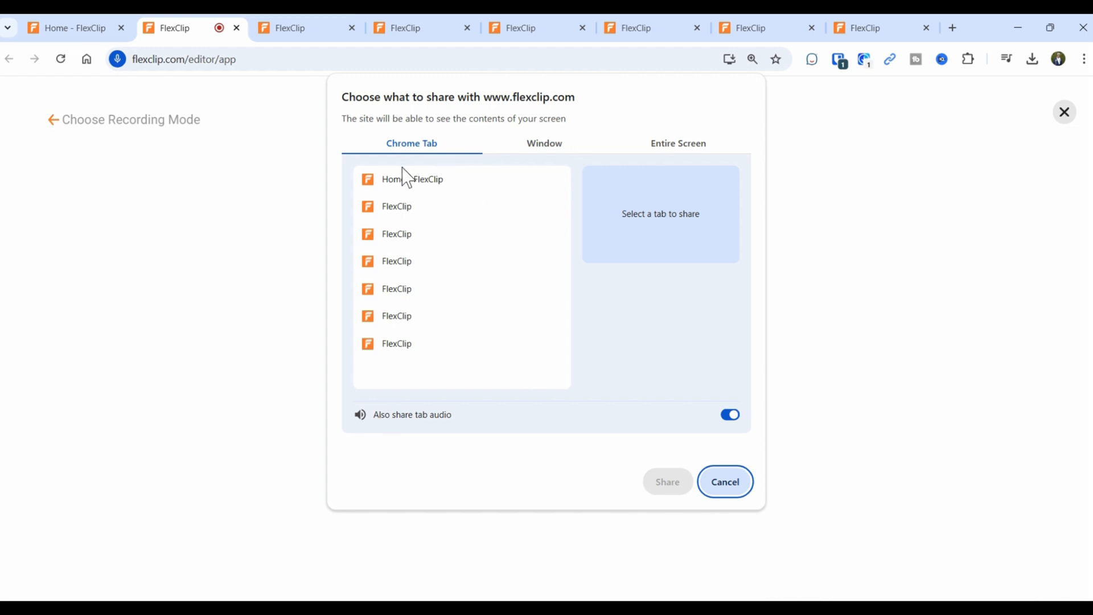
click(436, 190)
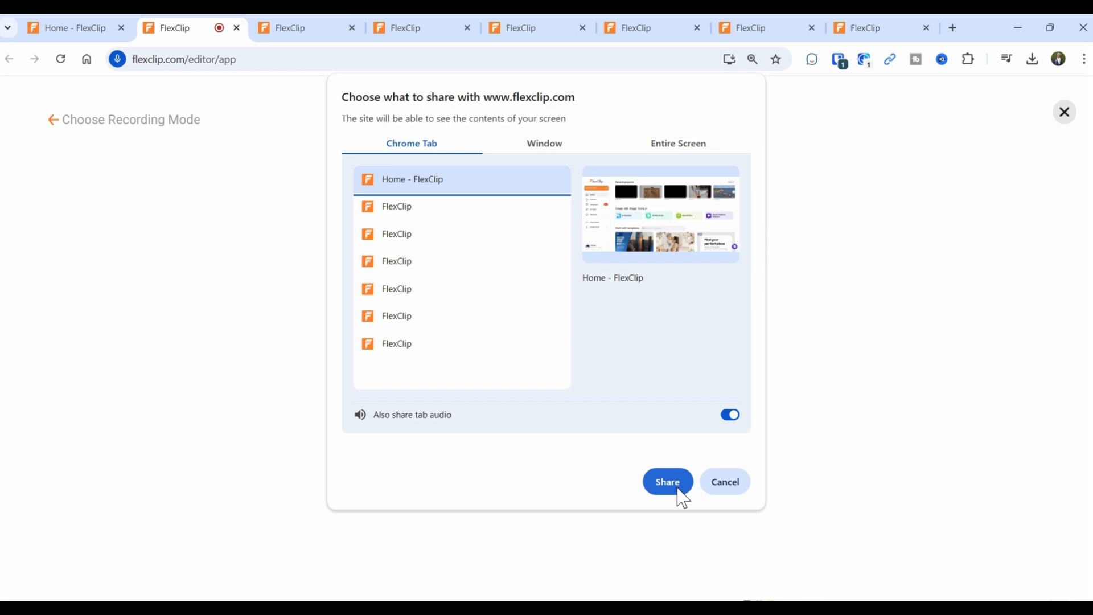
click(733, 504)
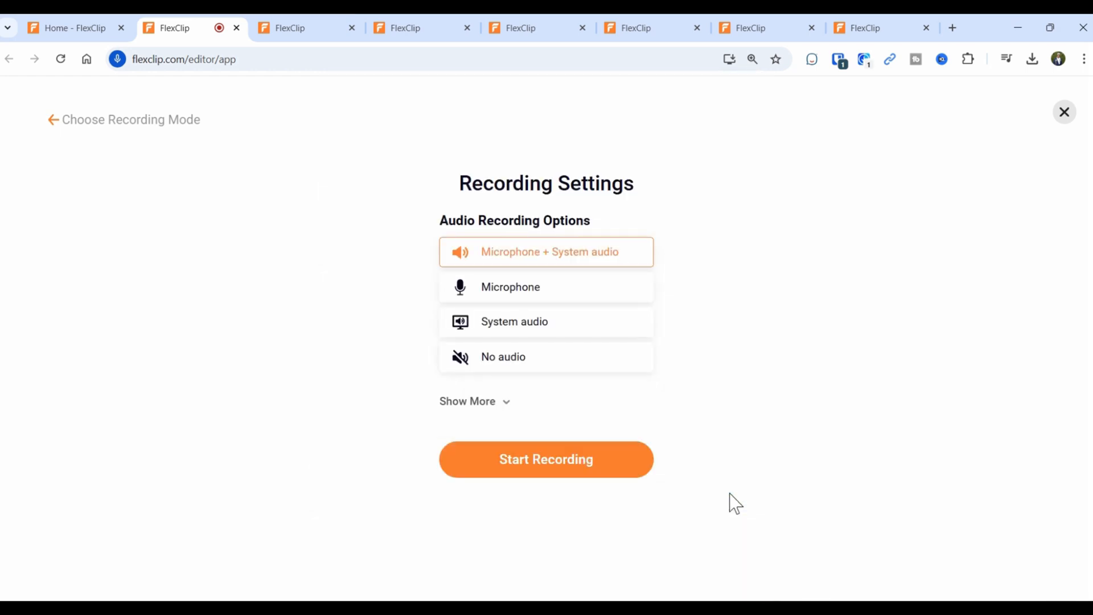
click(95, 35)
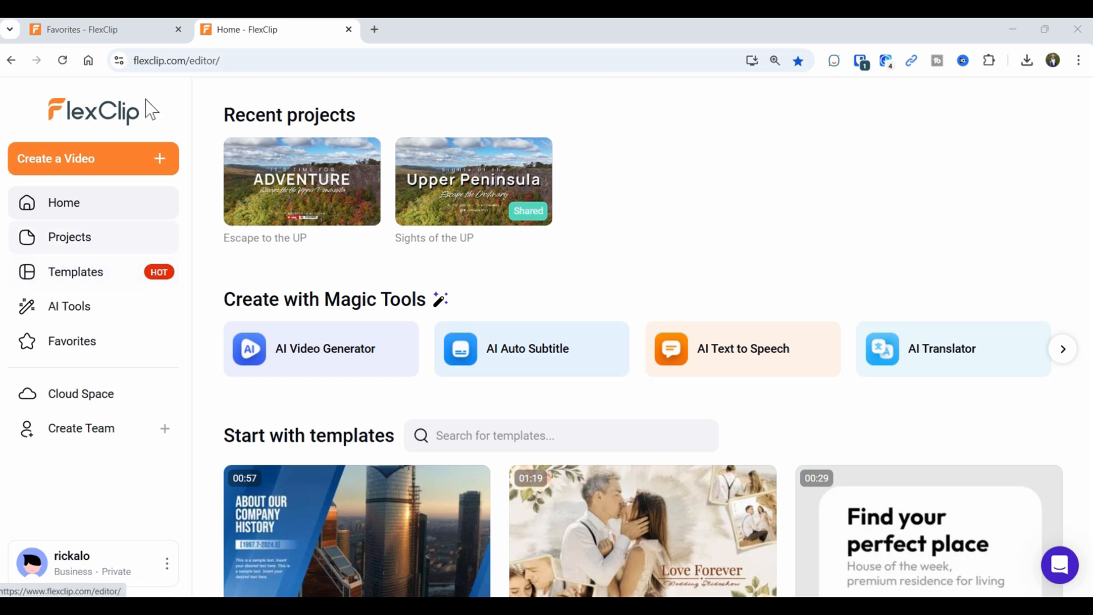
Create a new 16:9 landscape video from the Create a Video ratio choices.
click(116, 175)
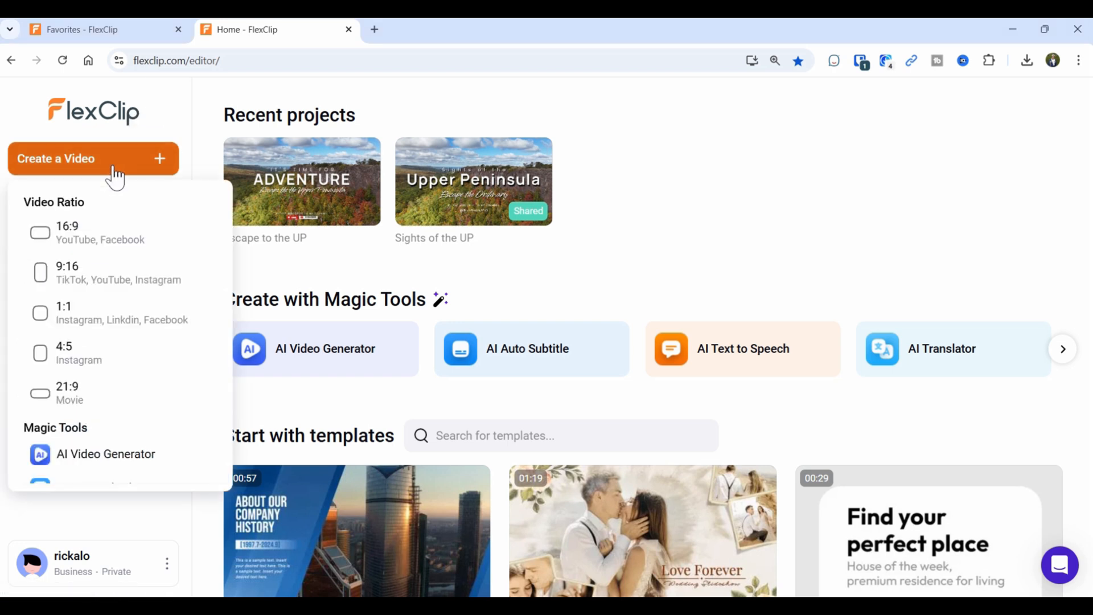
click(61, 235)
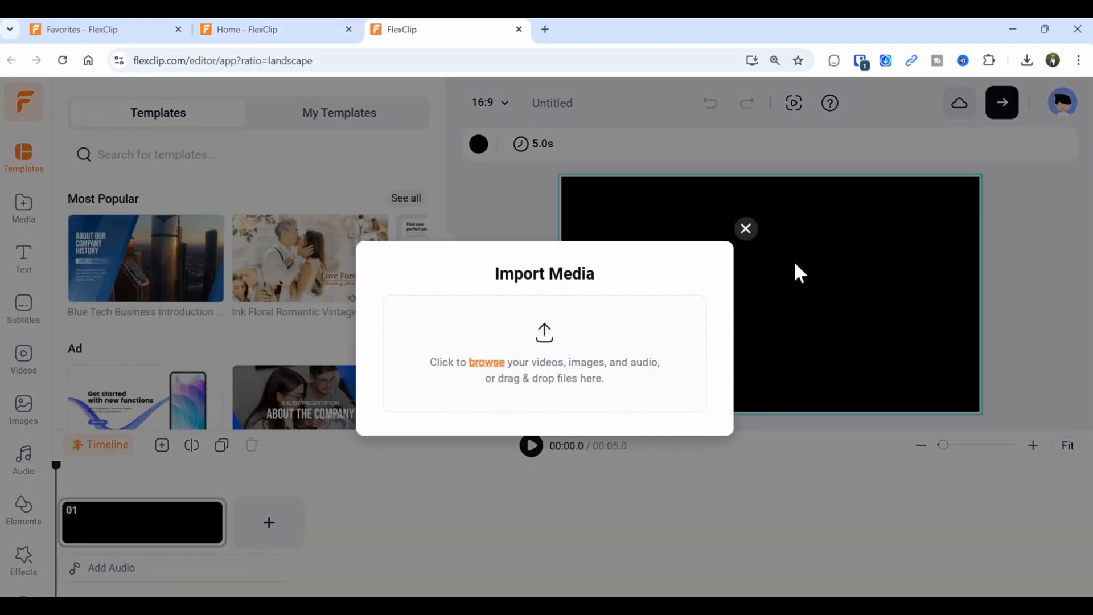
Close the Import Media prompt and browse the Templates panel of the new project.
click(746, 229)
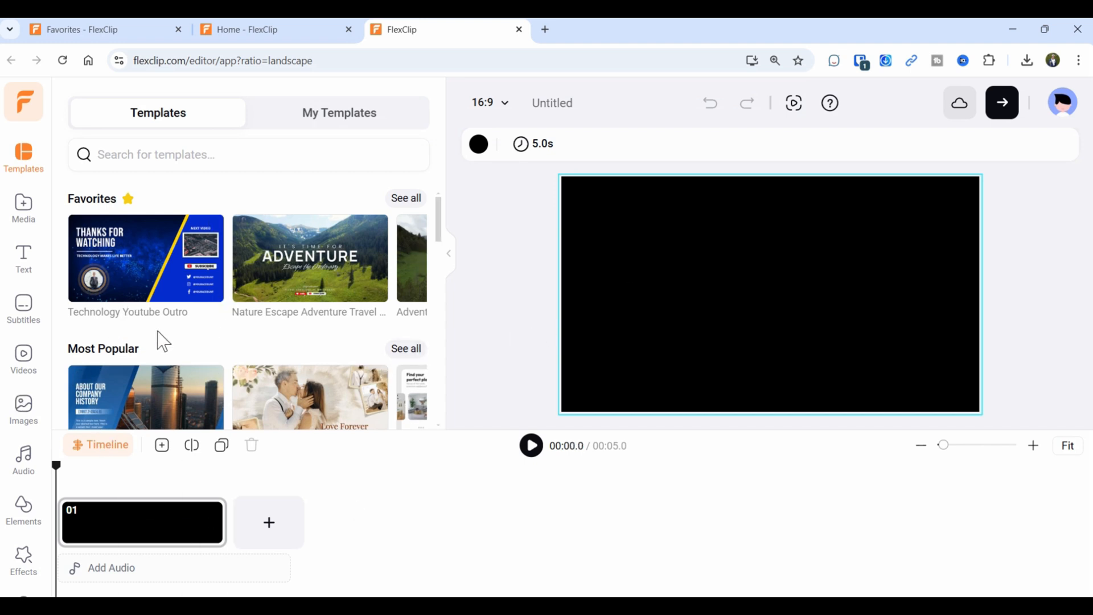
mouse_move(175, 296)
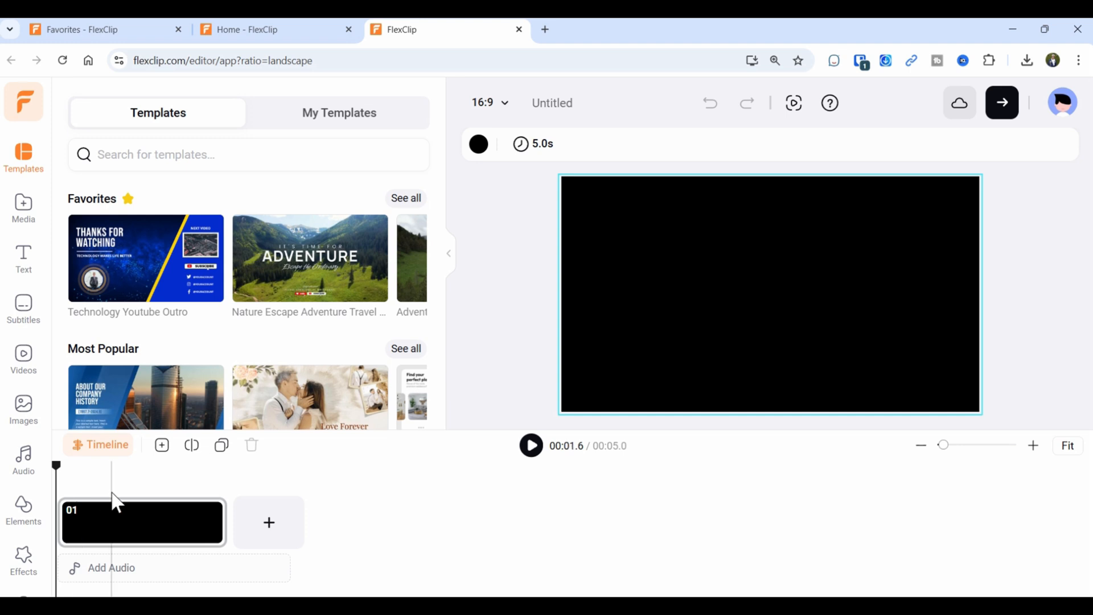
mouse_move(287, 274)
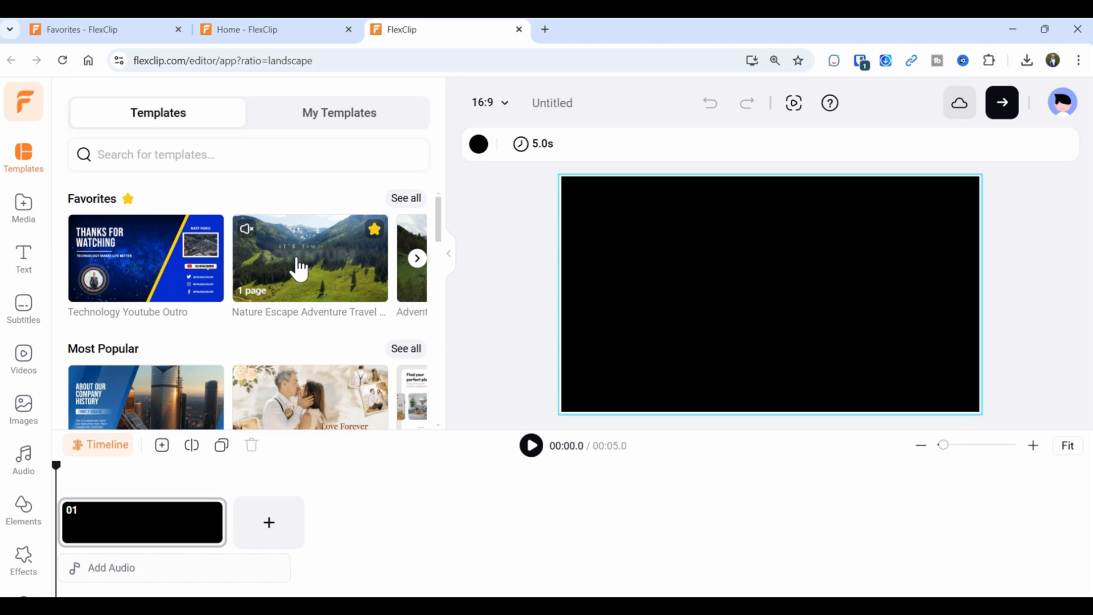
Drag the 01:50 ferry clip from the My Cloud UP folder onto blank scene 01.
click(31, 211)
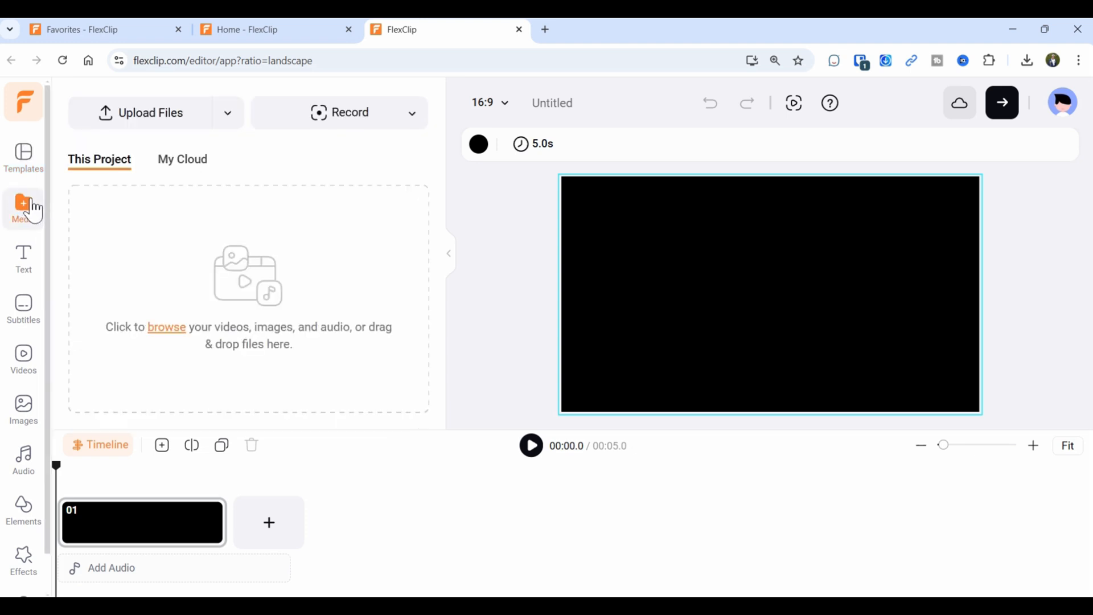
click(172, 170)
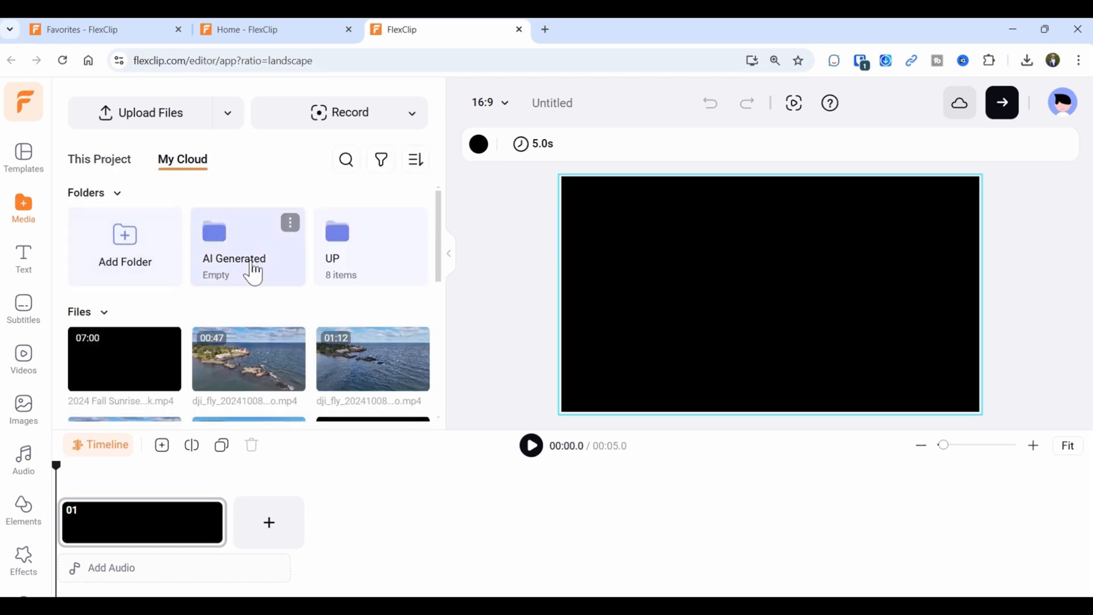
click(345, 256)
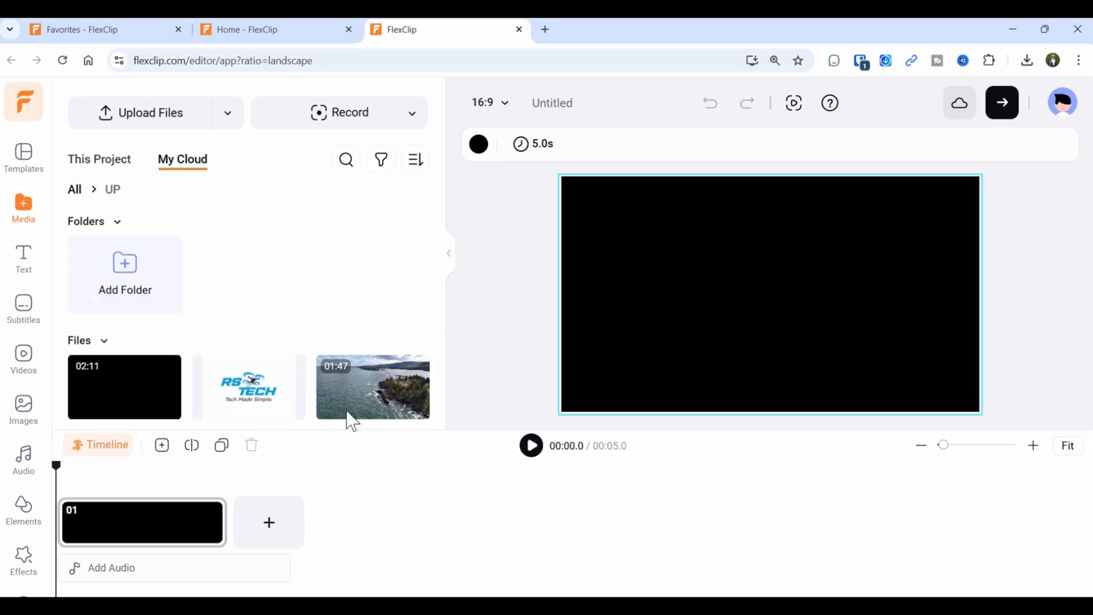
scroll(285, 364, down, 5)
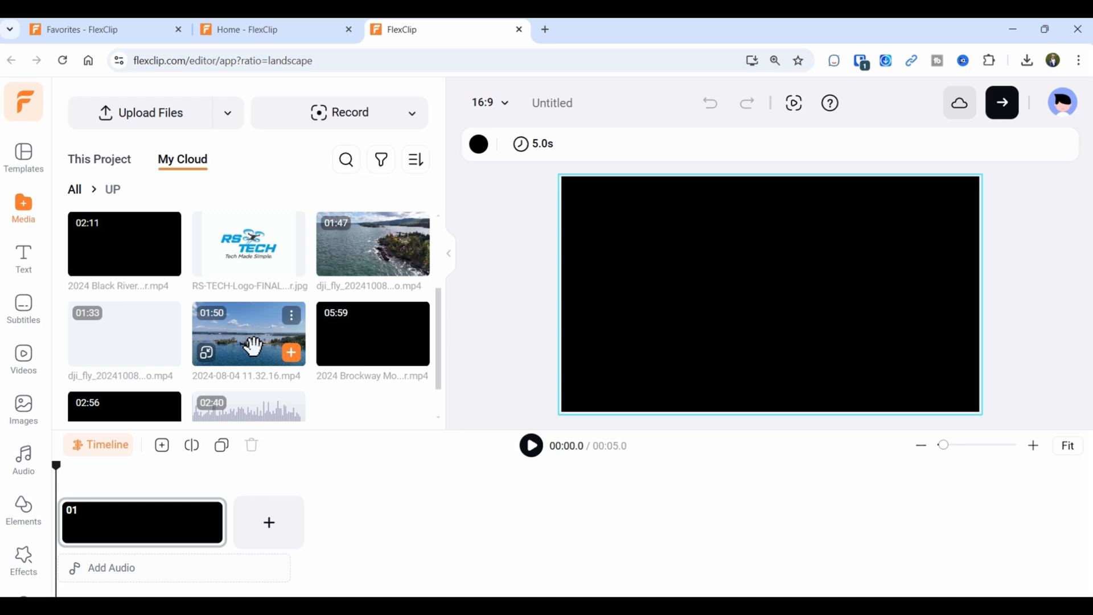
drag(253, 346, 169, 520)
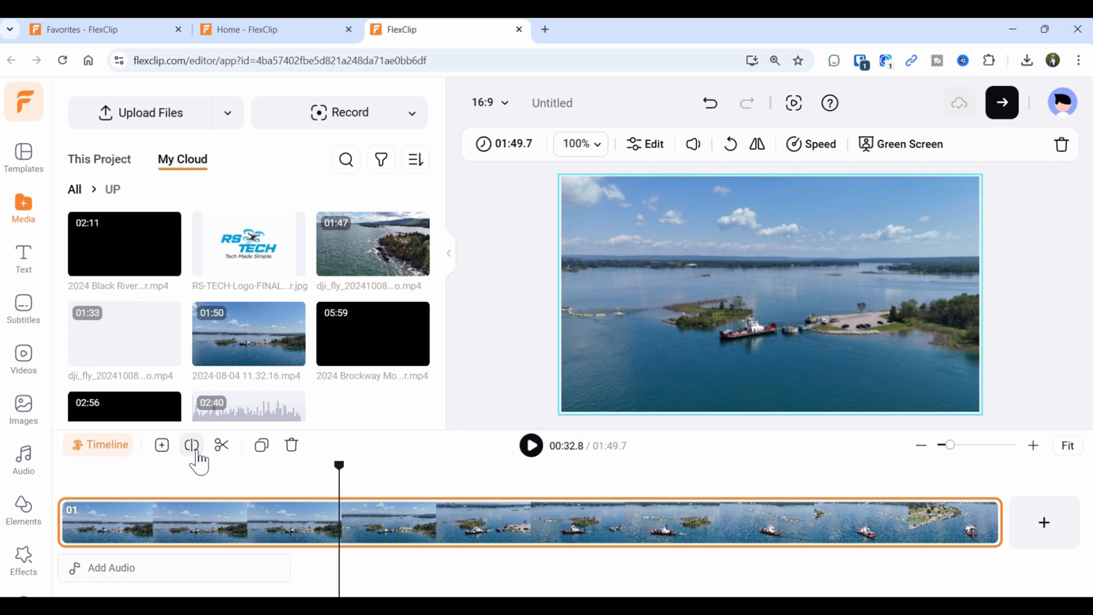
Split the ferry clip at 32.8 seconds and delete the opening part.
click(194, 452)
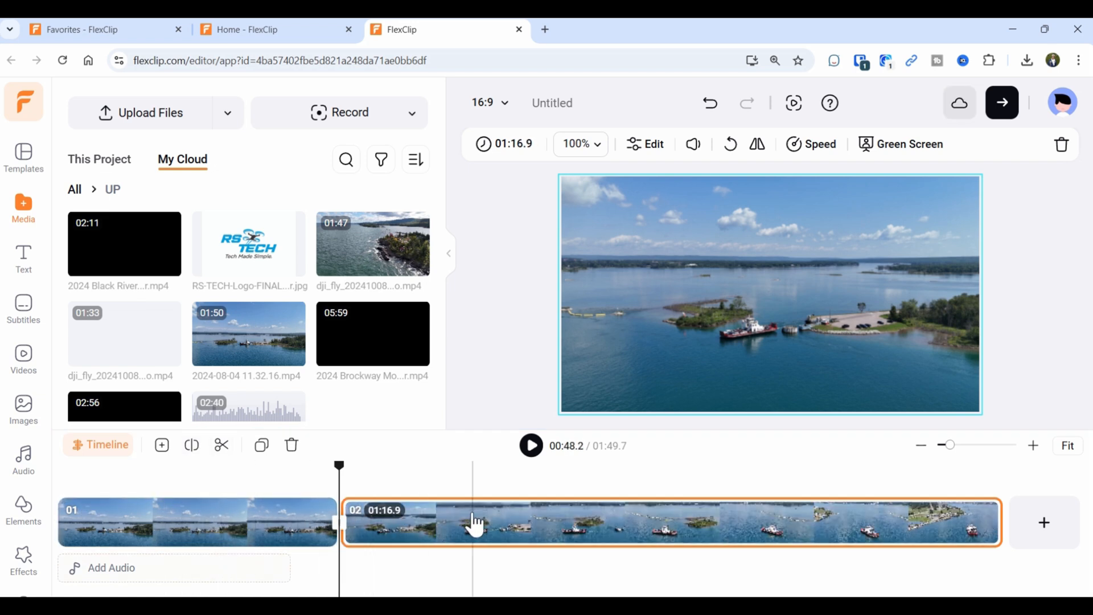
click(273, 542)
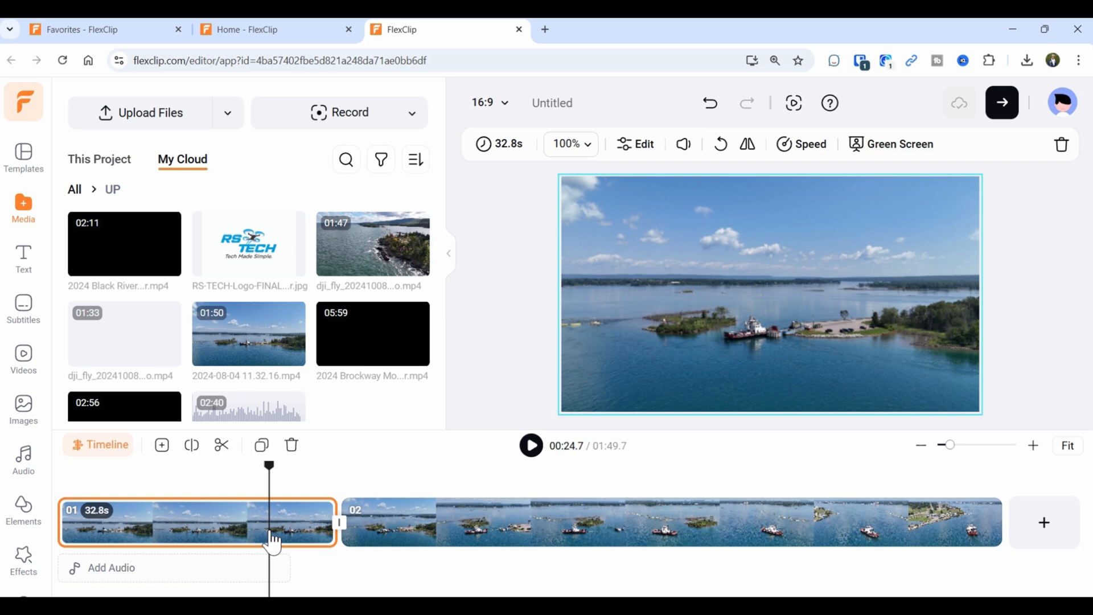
key(Delete)
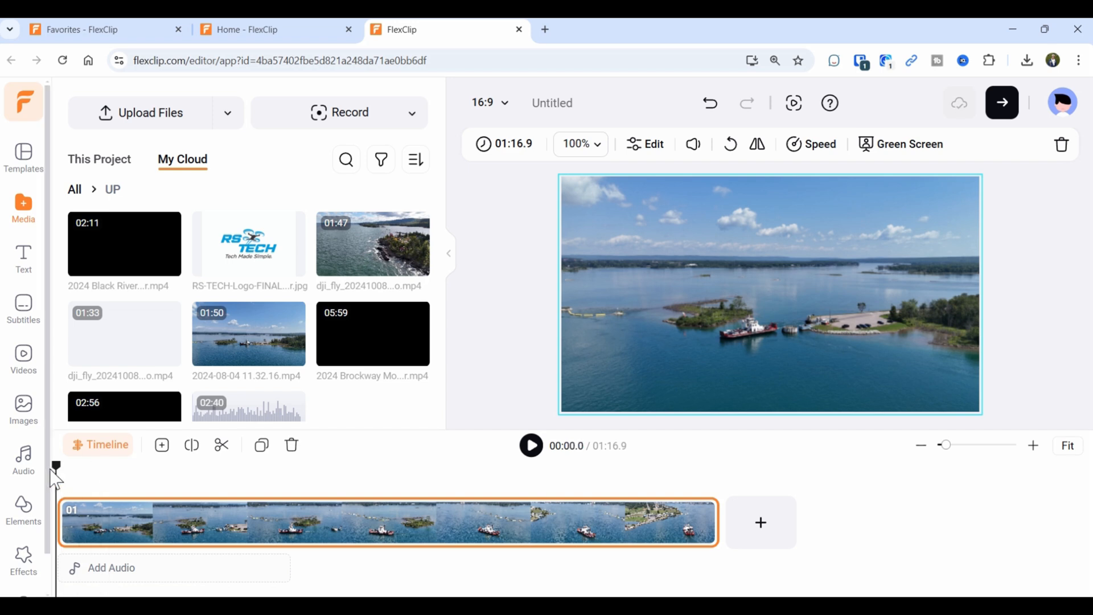
Split the remaining footage again and trim clip 02 down to 30.0 seconds.
drag(59, 478, 254, 520)
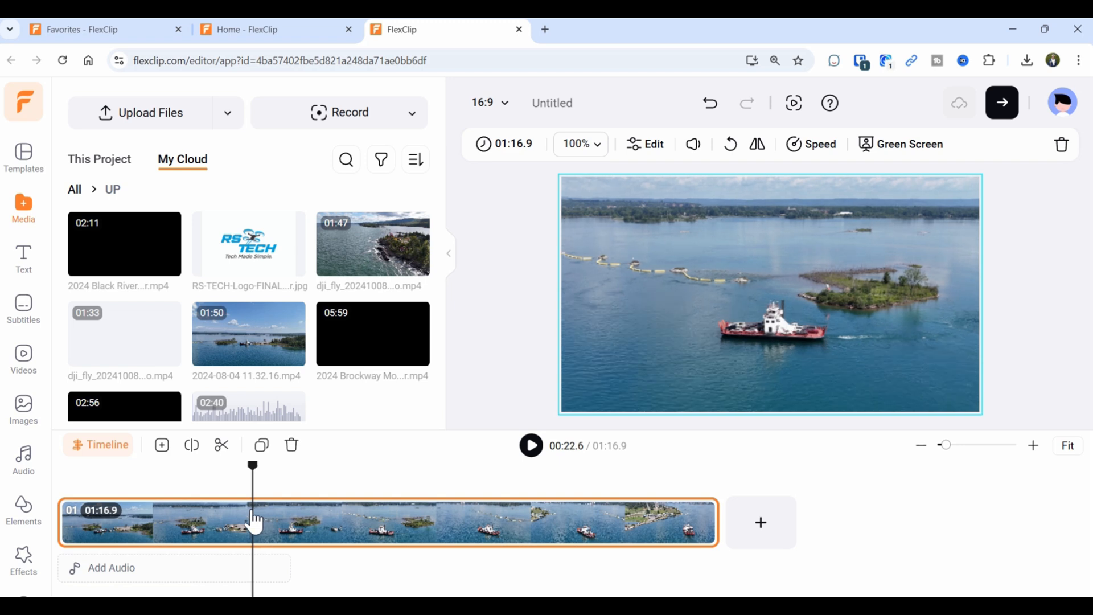
click(192, 457)
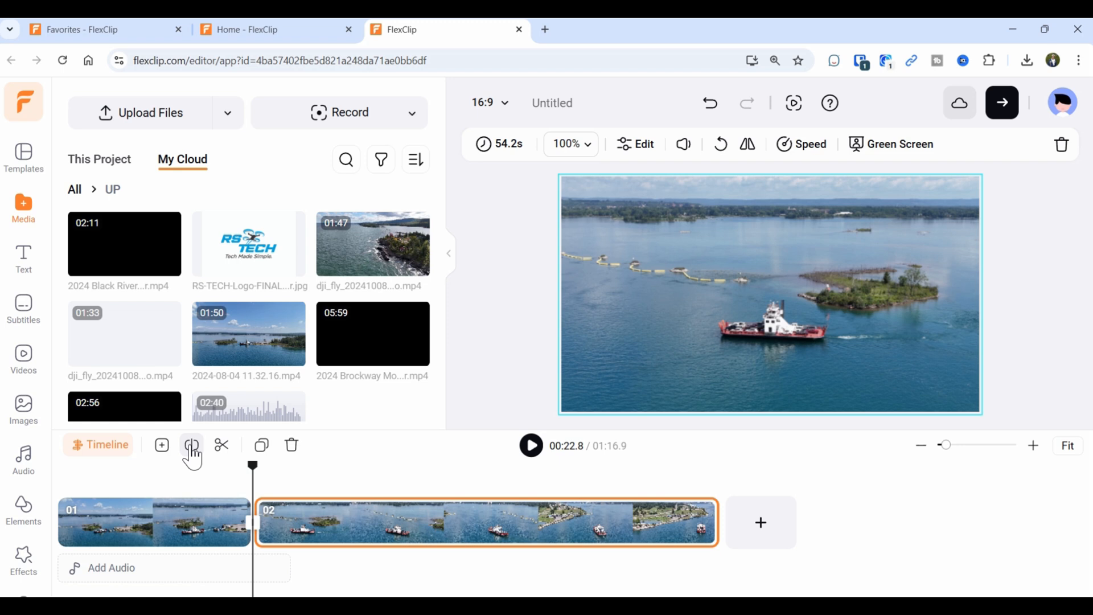
click(331, 545)
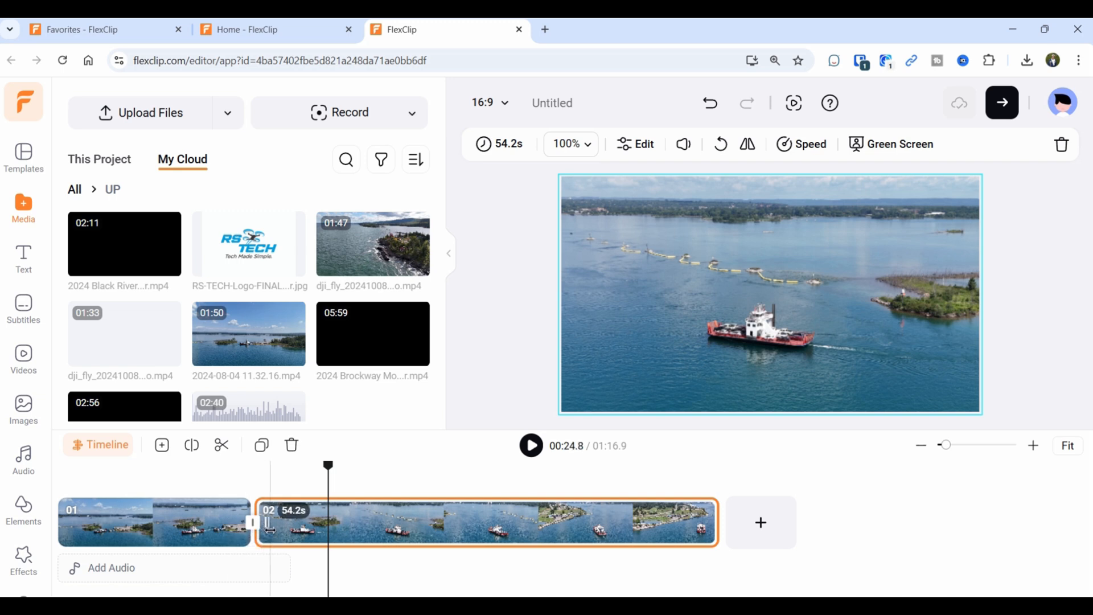
drag(270, 529, 485, 530)
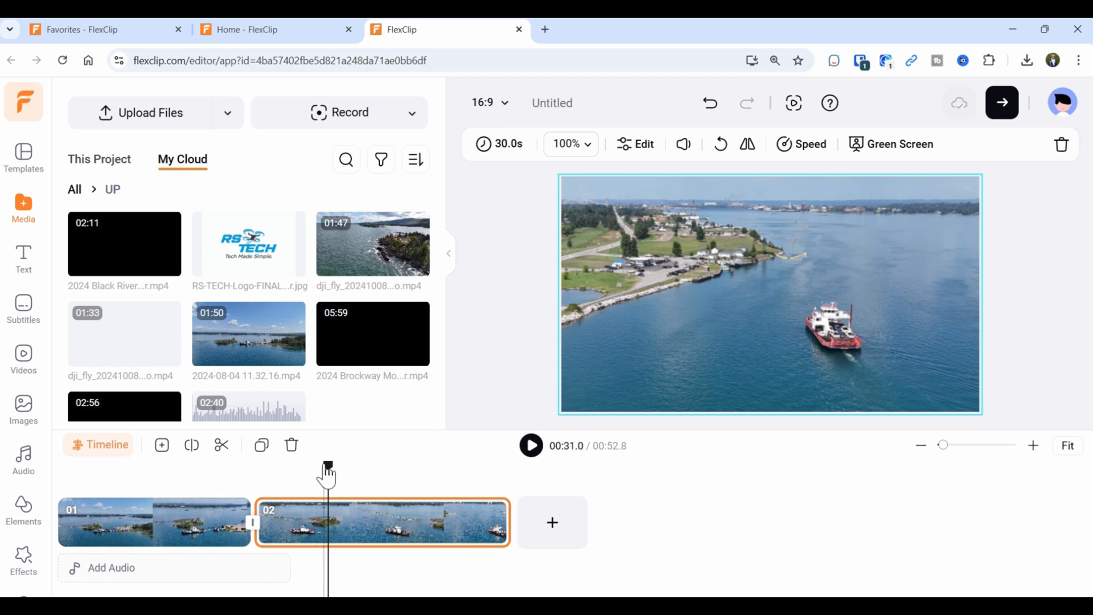
Play back the two ferry clips from the start, then show transitions for the 01–02 join.
drag(326, 477, 42, 477)
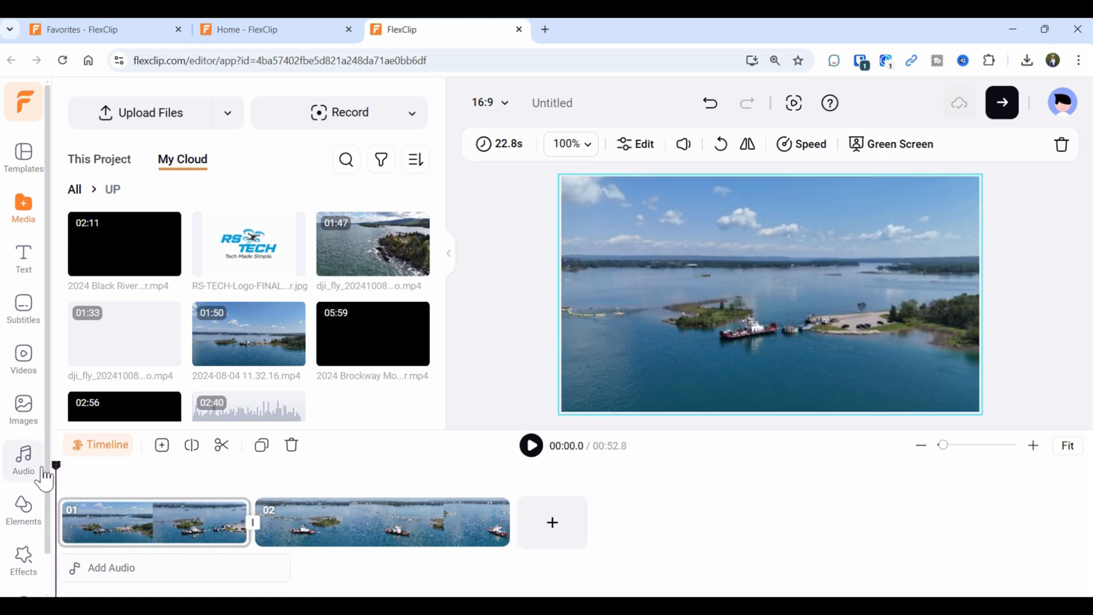
click(533, 453)
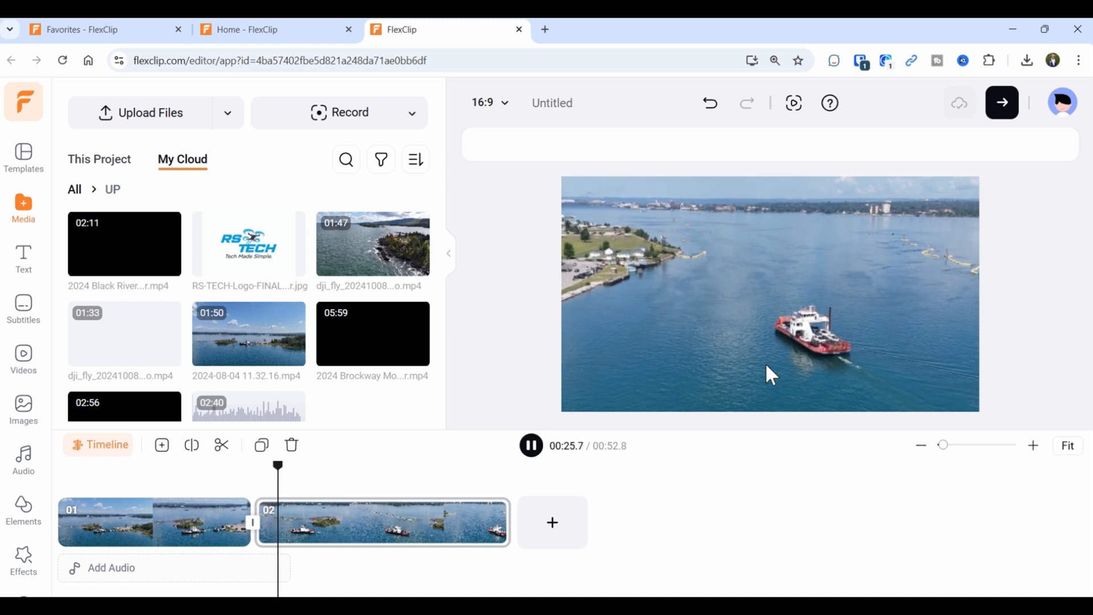
click(531, 446)
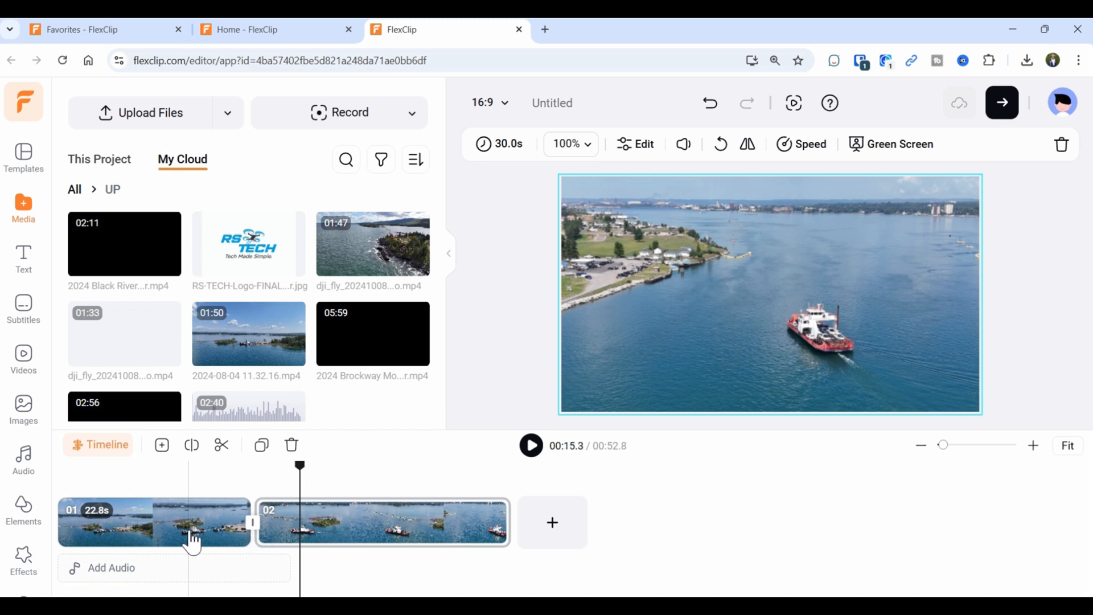
click(252, 532)
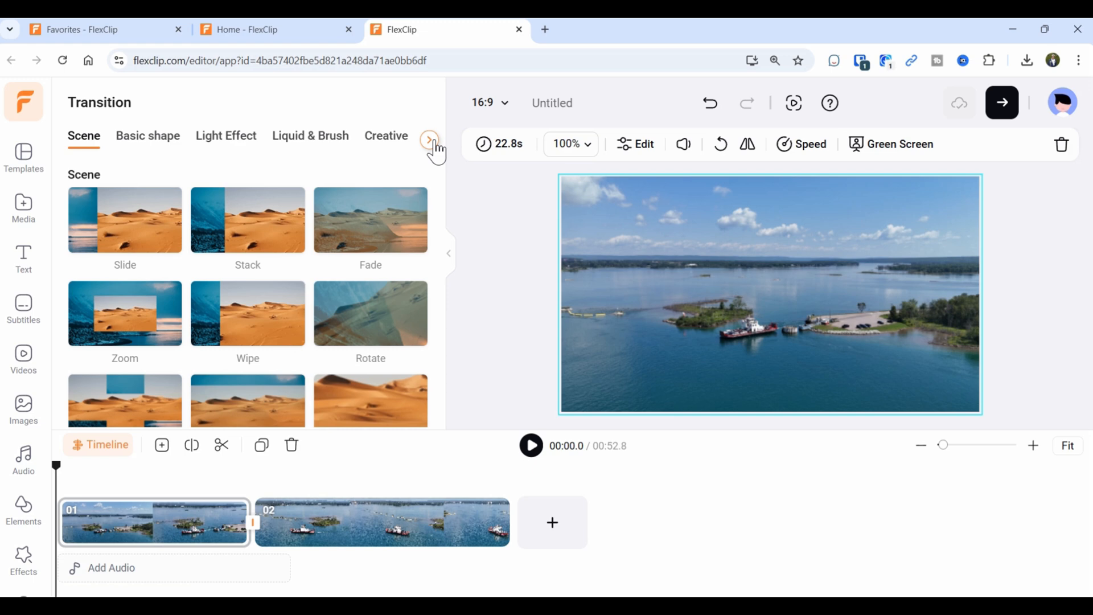
Apply the Cross Dissolve transition from the Fade category between the two ferry clips.
click(430, 140)
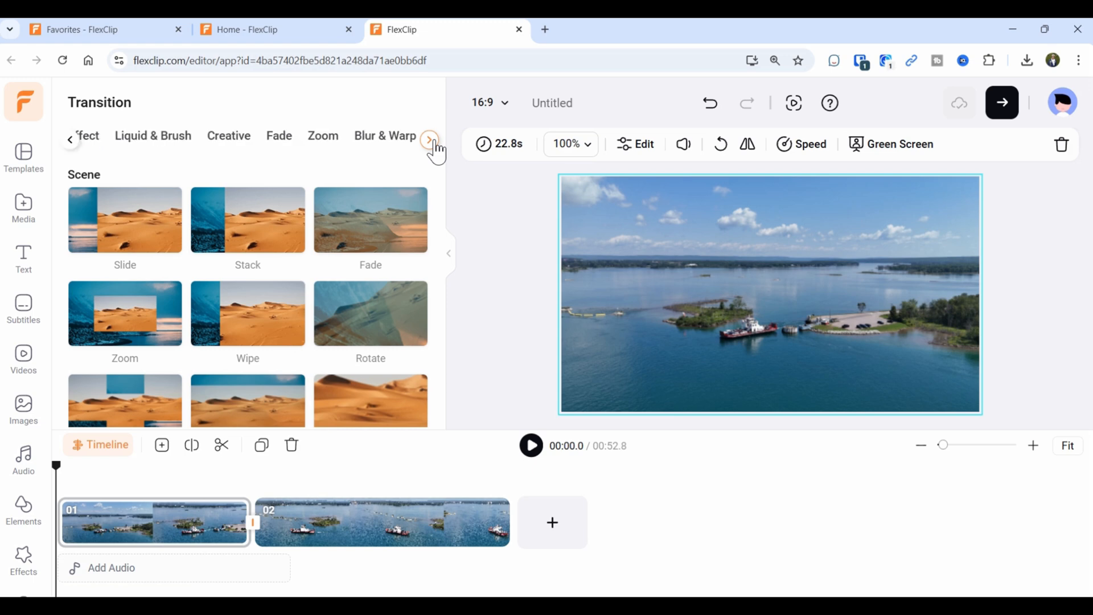
click(279, 141)
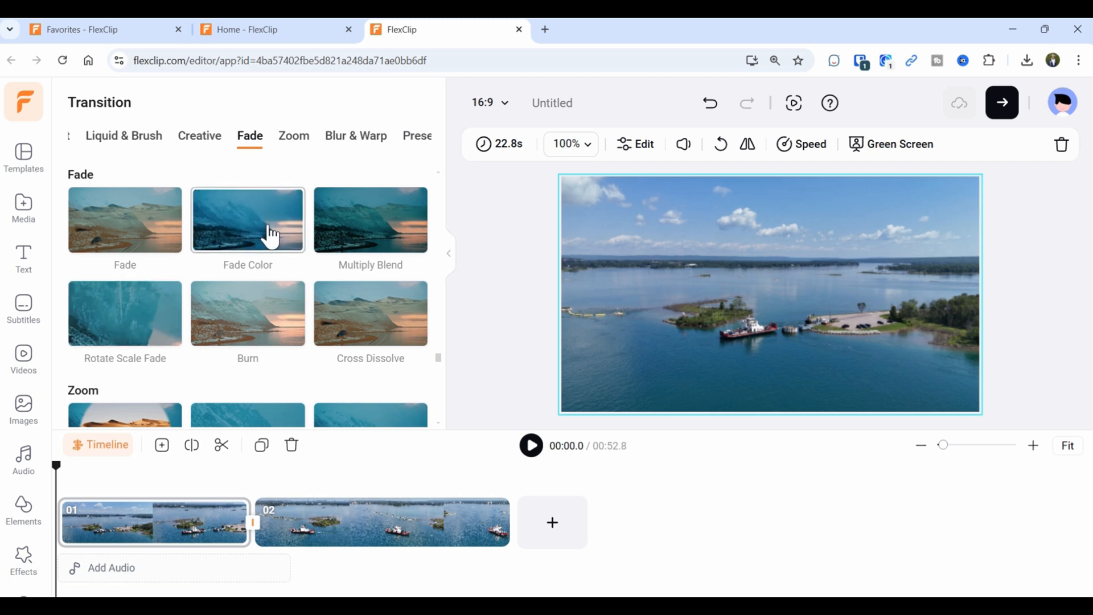
scroll(288, 296, down, 1)
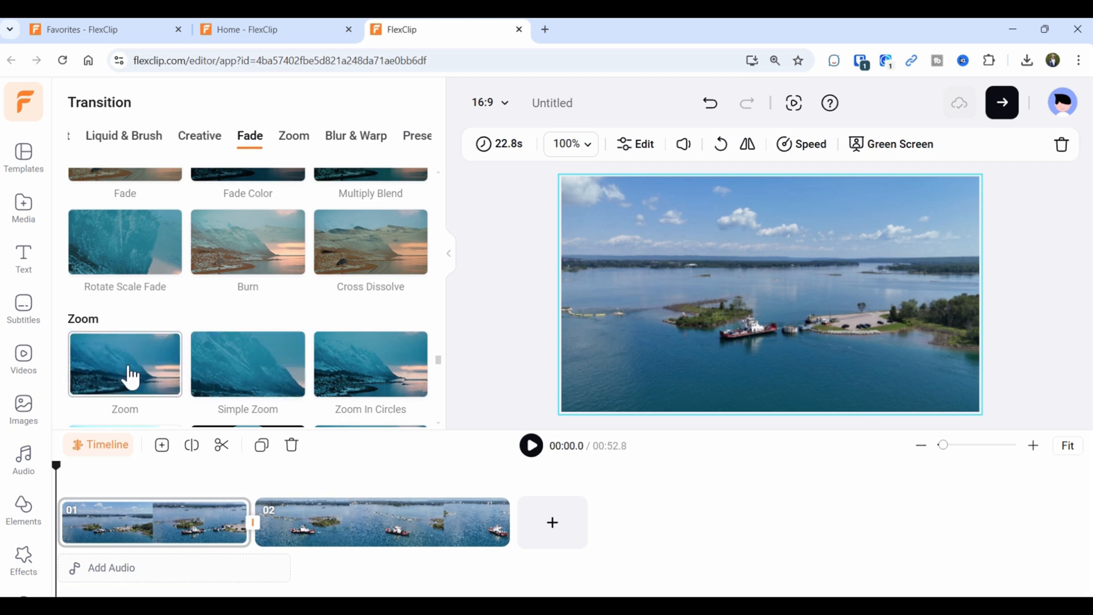
scroll(346, 256, down, 4)
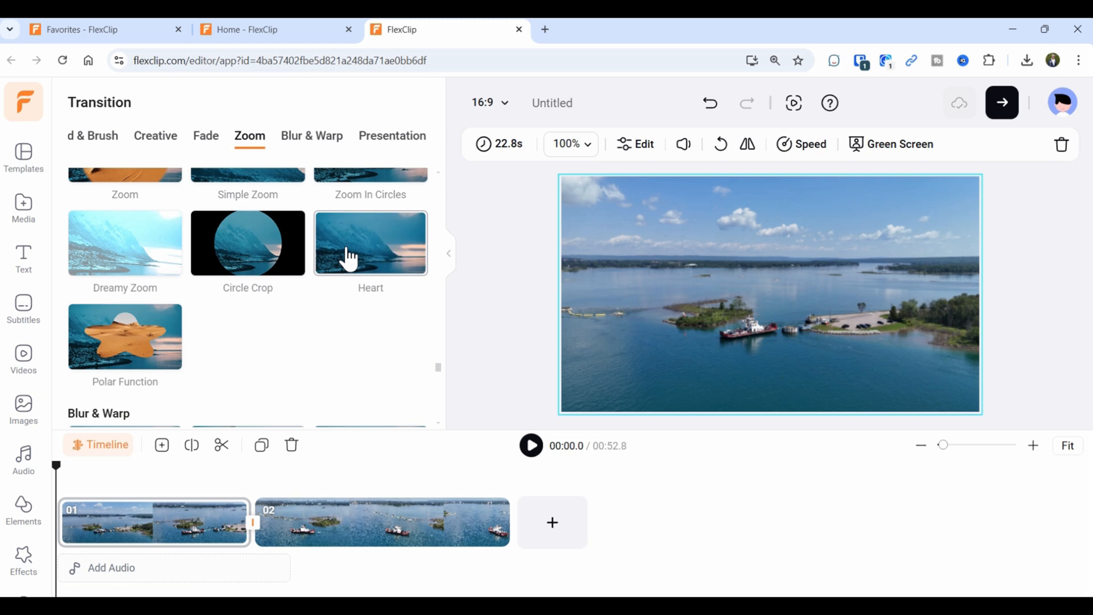
scroll(358, 251, up, 3)
scroll(383, 222, up, 1)
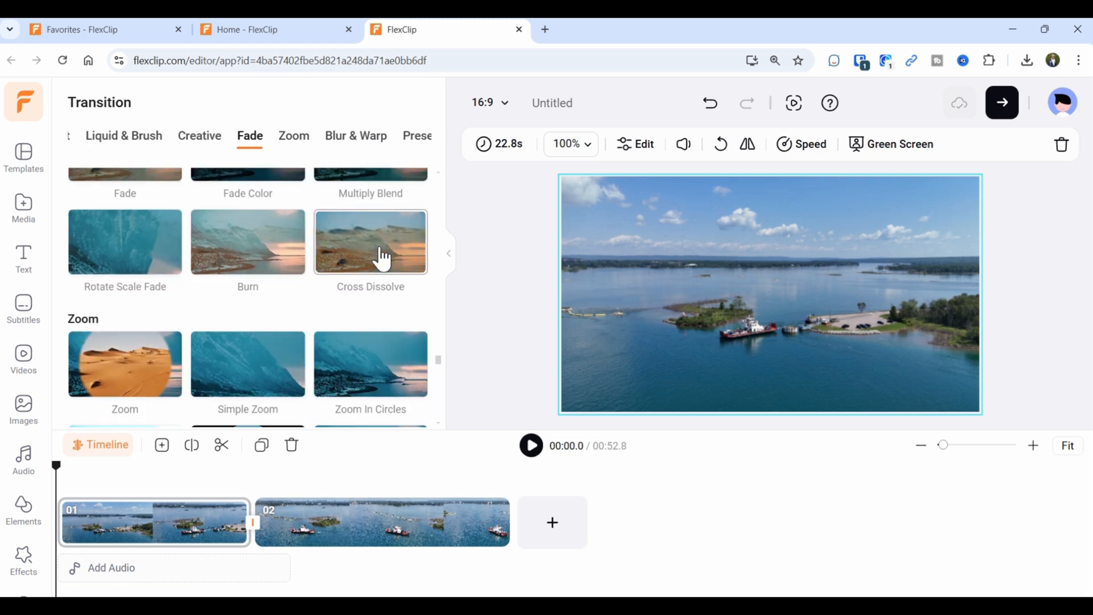
click(378, 252)
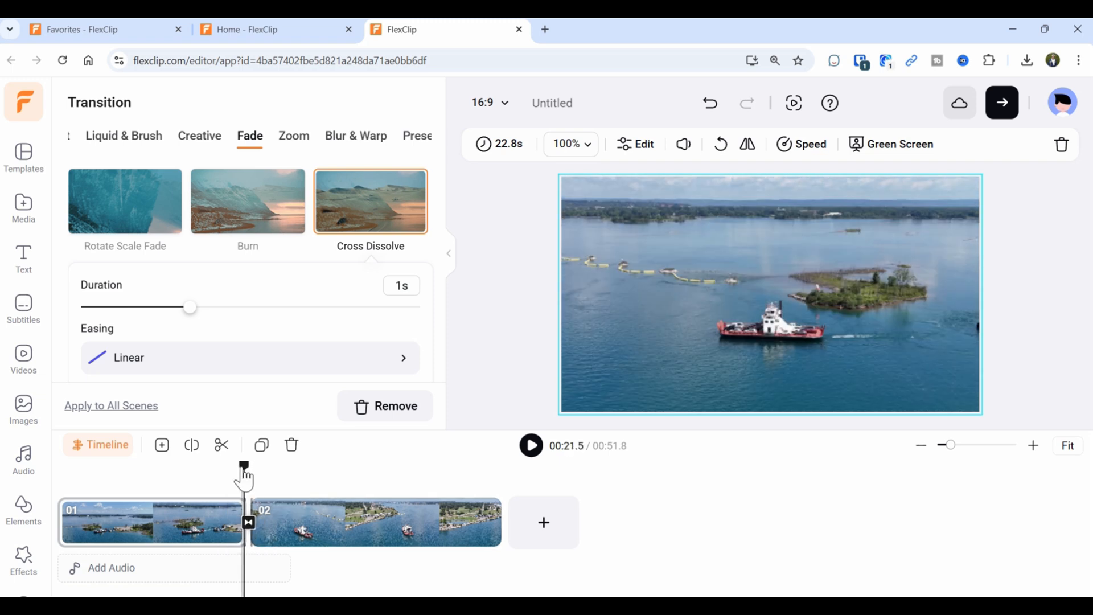
Preview the Cross Dissolve, extend its duration to 2 seconds, and bring up its easing options.
drag(244, 480, 230, 477)
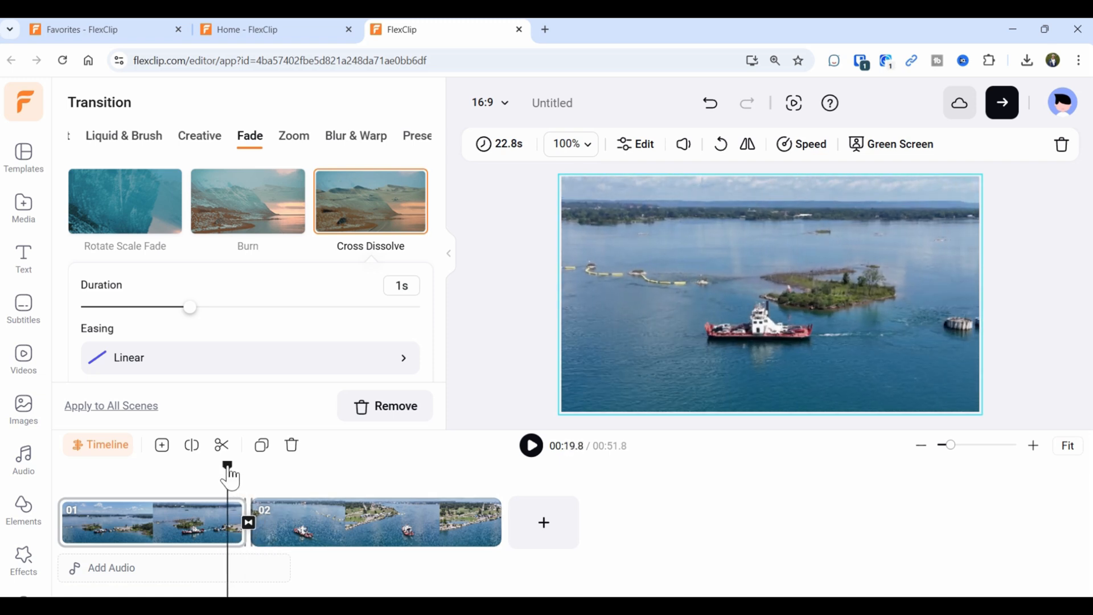
click(535, 449)
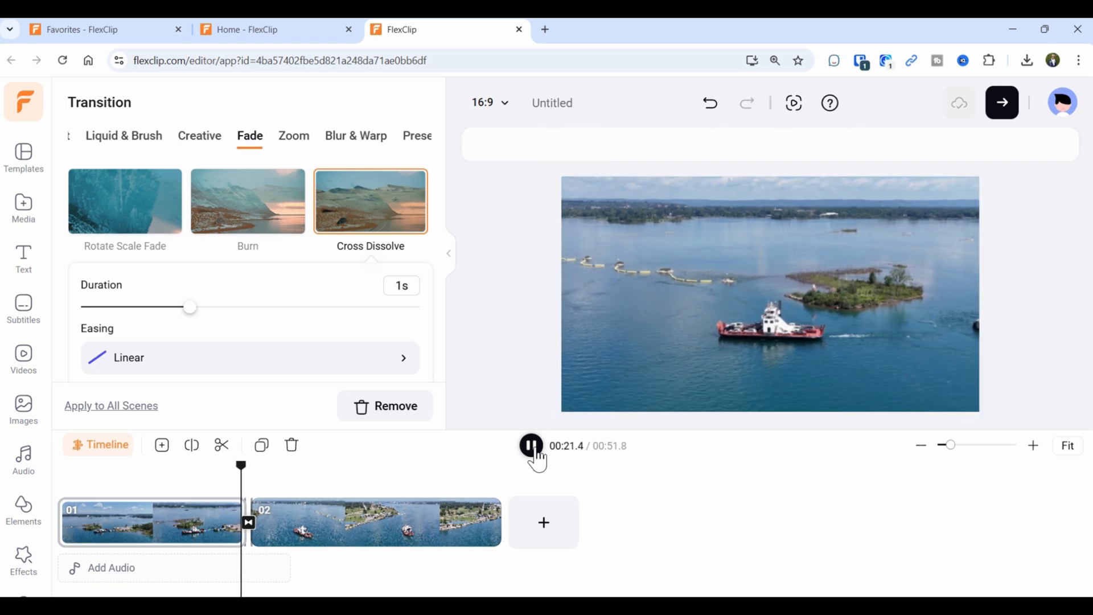
click(537, 456)
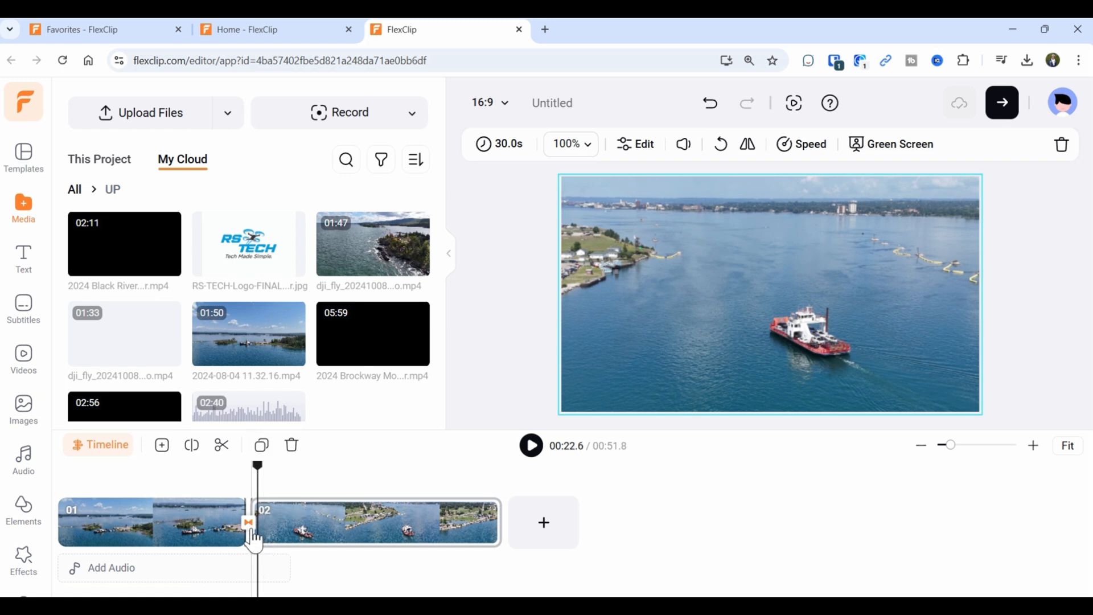
click(249, 523)
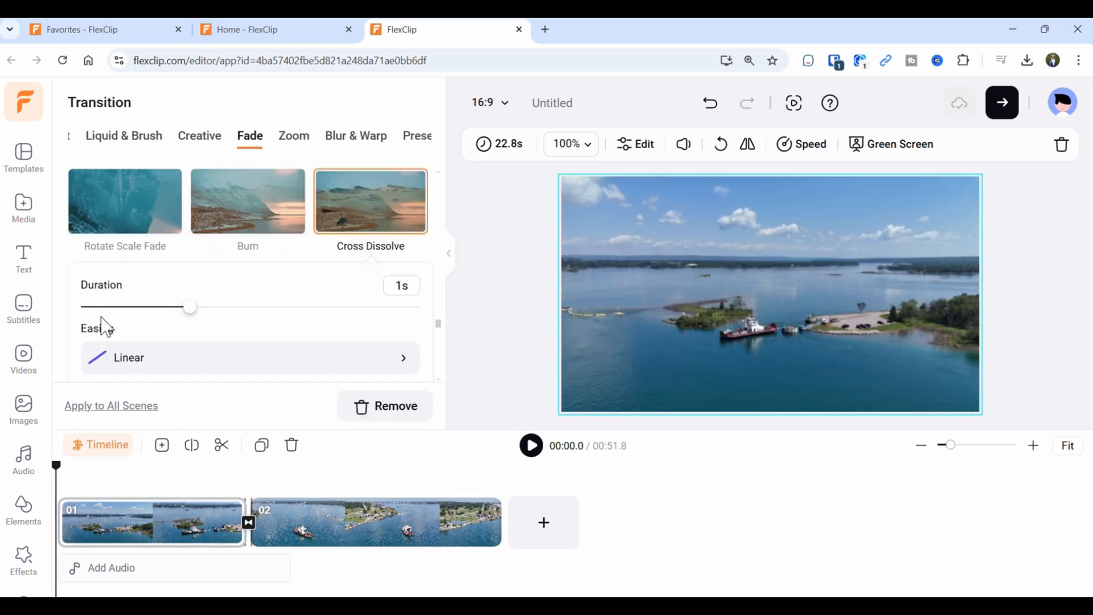
drag(190, 313, 268, 319)
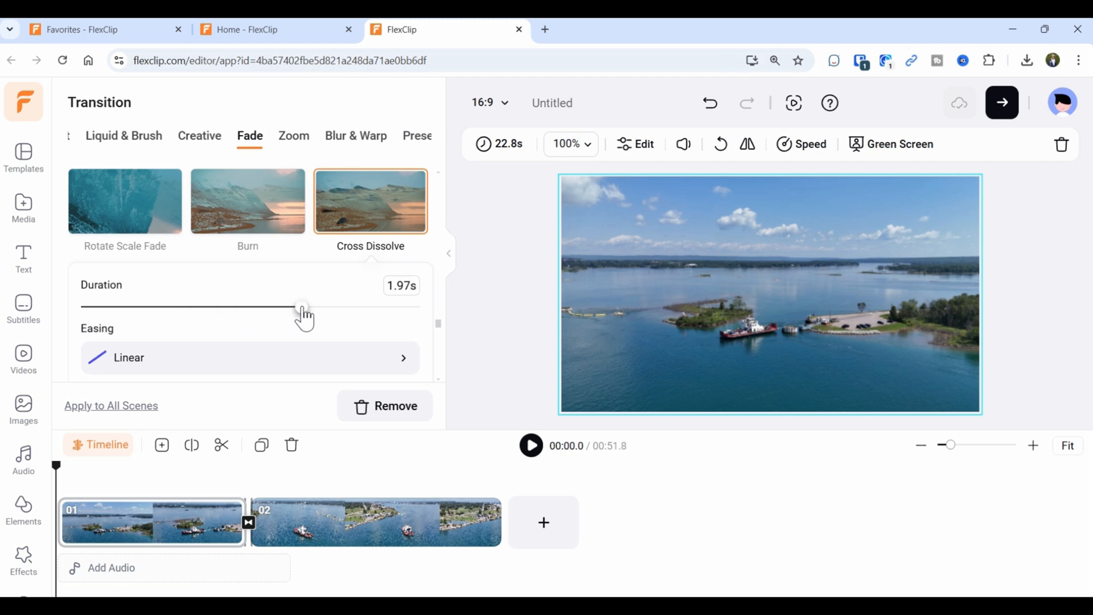
click(408, 367)
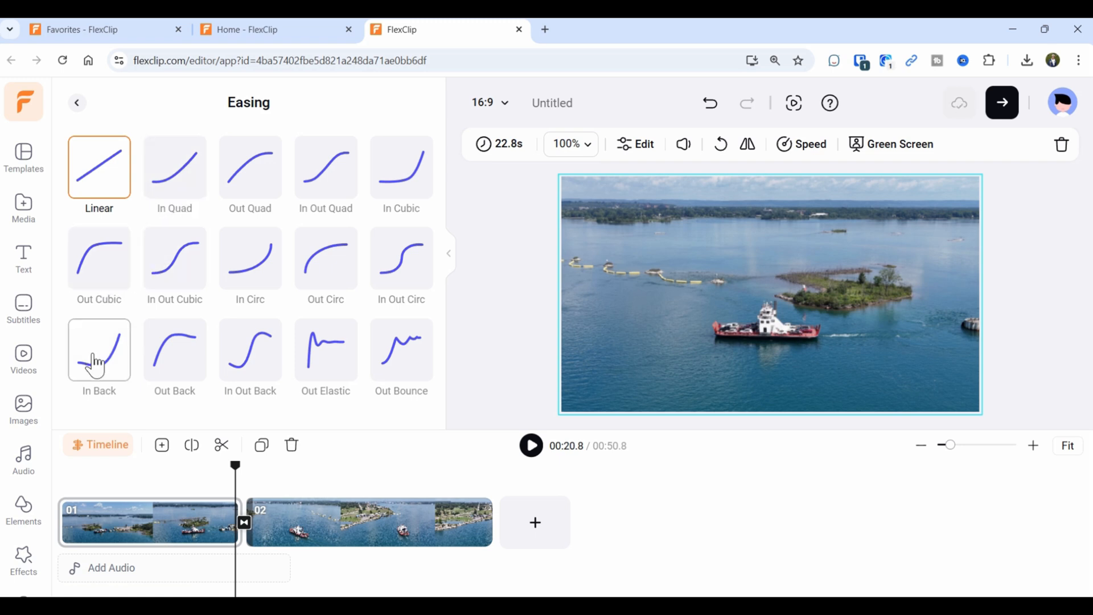
Set the first ferry transition's easing to Out Circ and preview it from just before the cut.
click(323, 280)
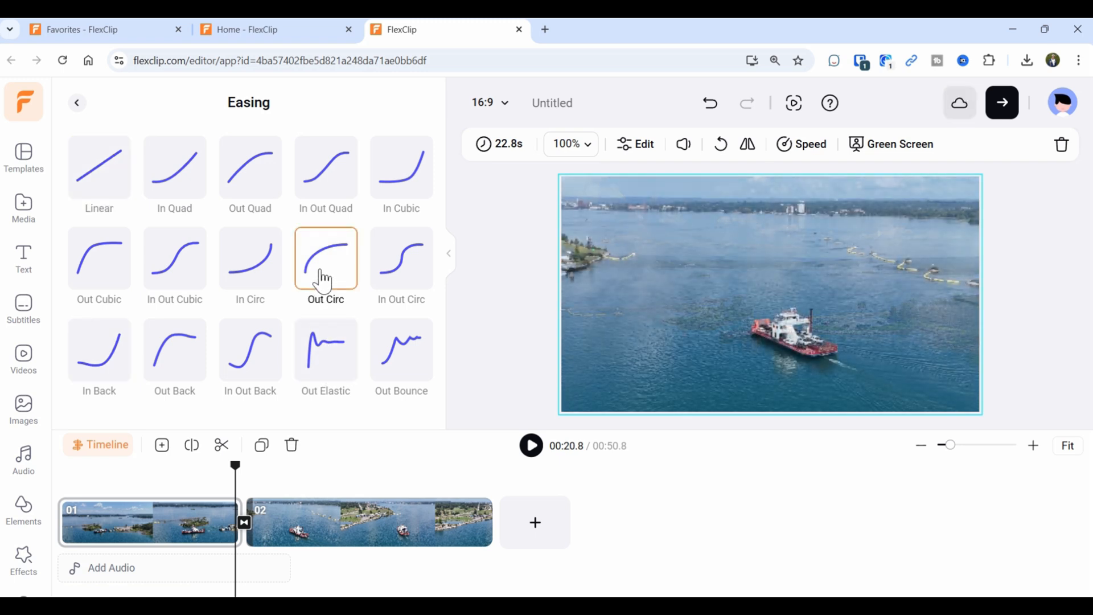
drag(235, 479, 217, 483)
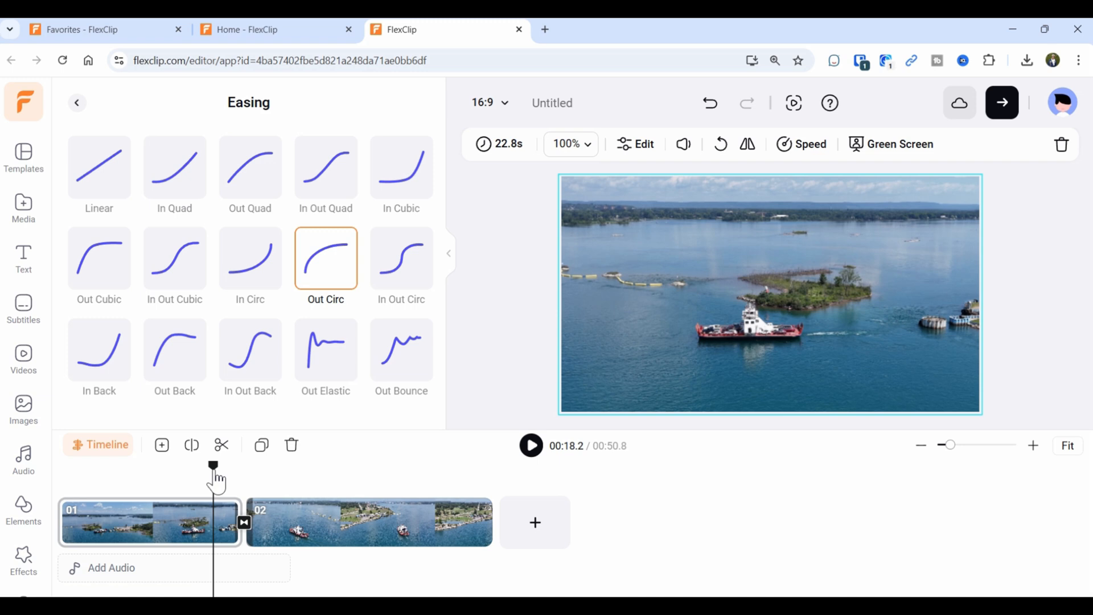
click(534, 457)
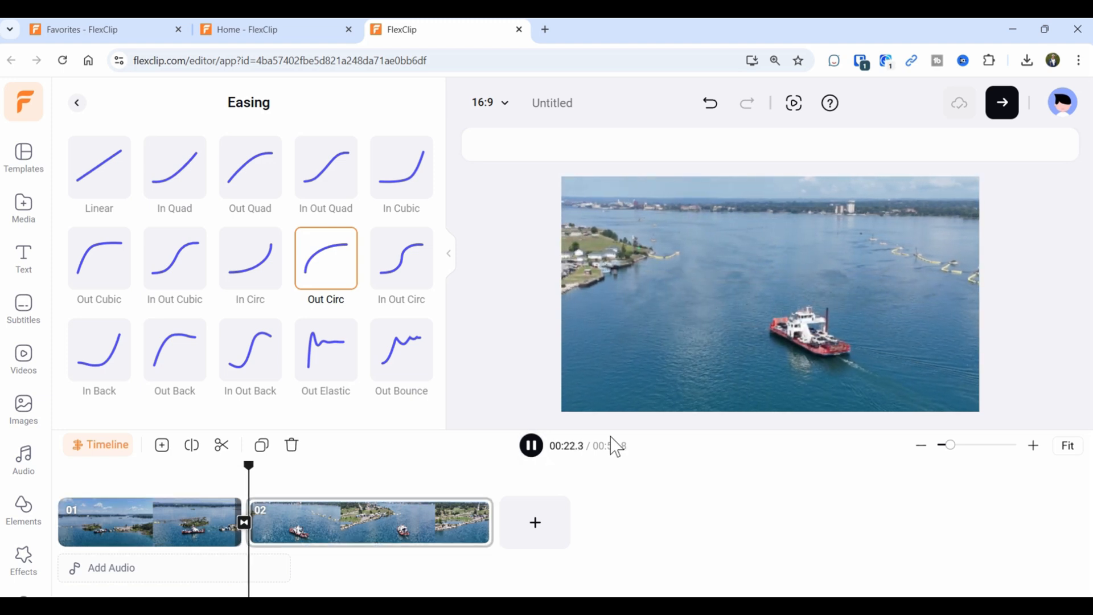
click(531, 447)
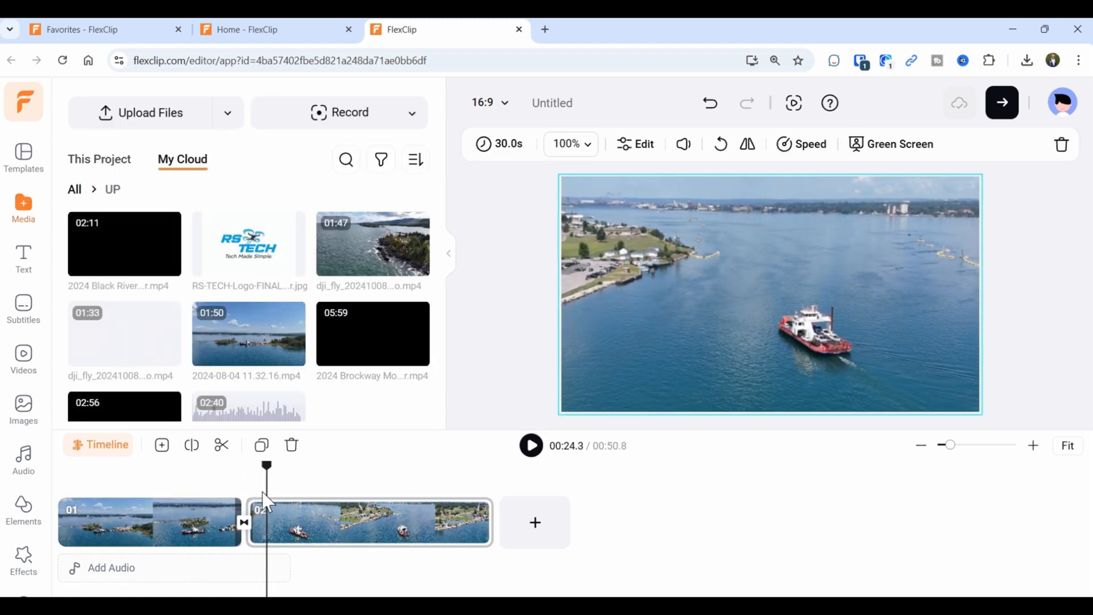
Change the easing of the transition between clips 01 and 02 to Linear.
click(243, 522)
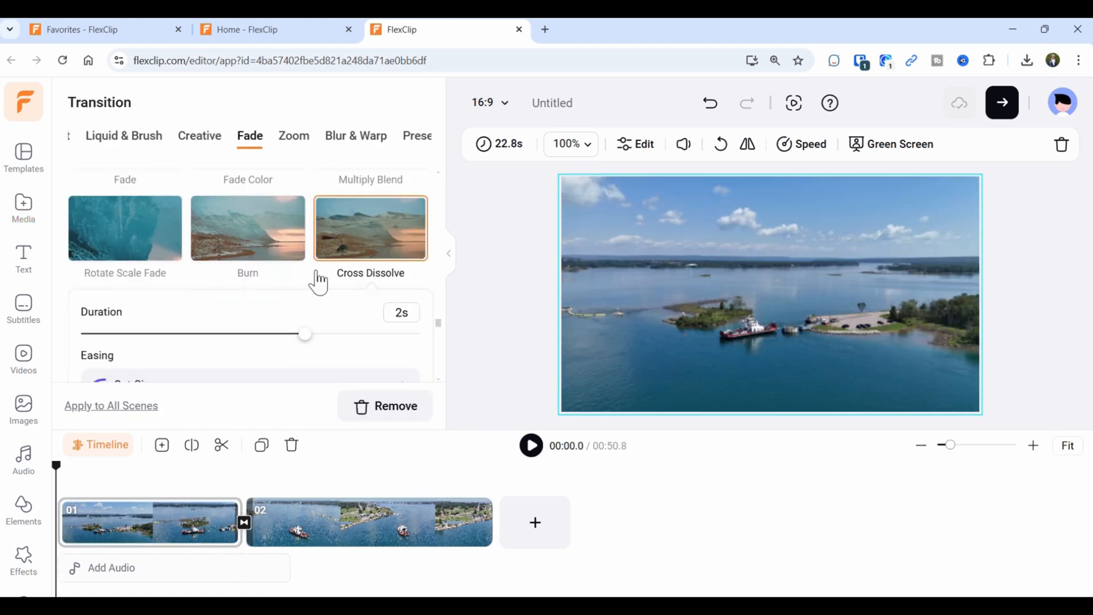
scroll(315, 282, up, 5)
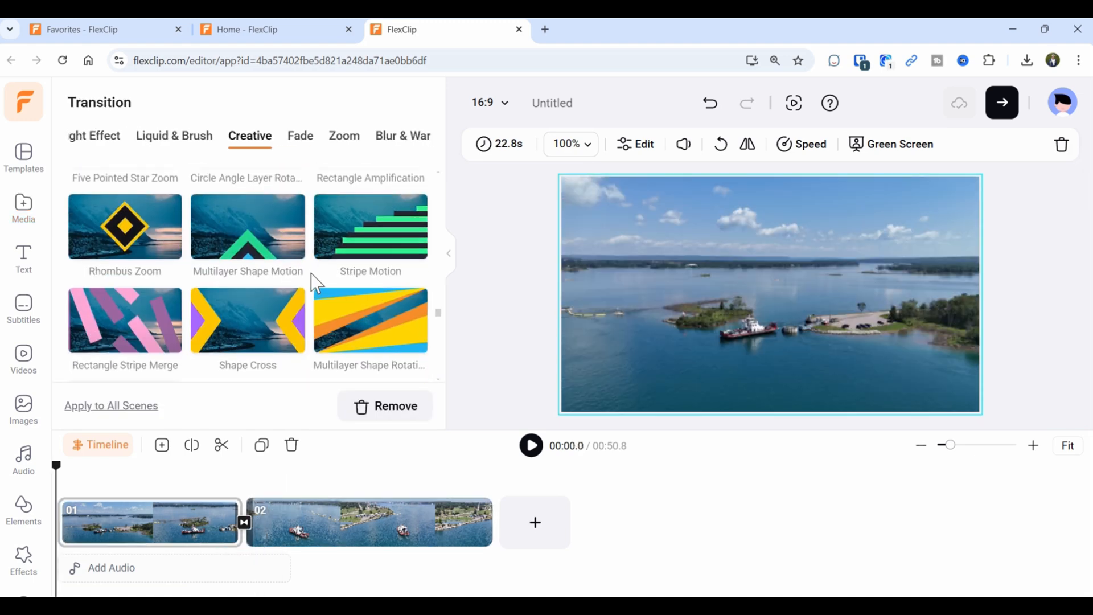
scroll(339, 328, down, 3)
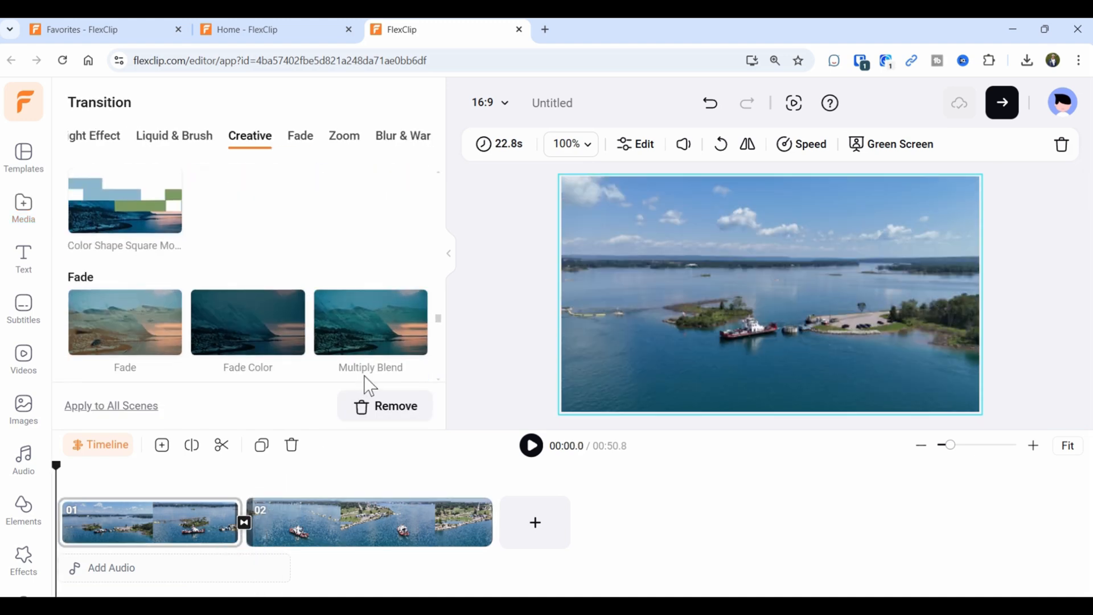
click(244, 523)
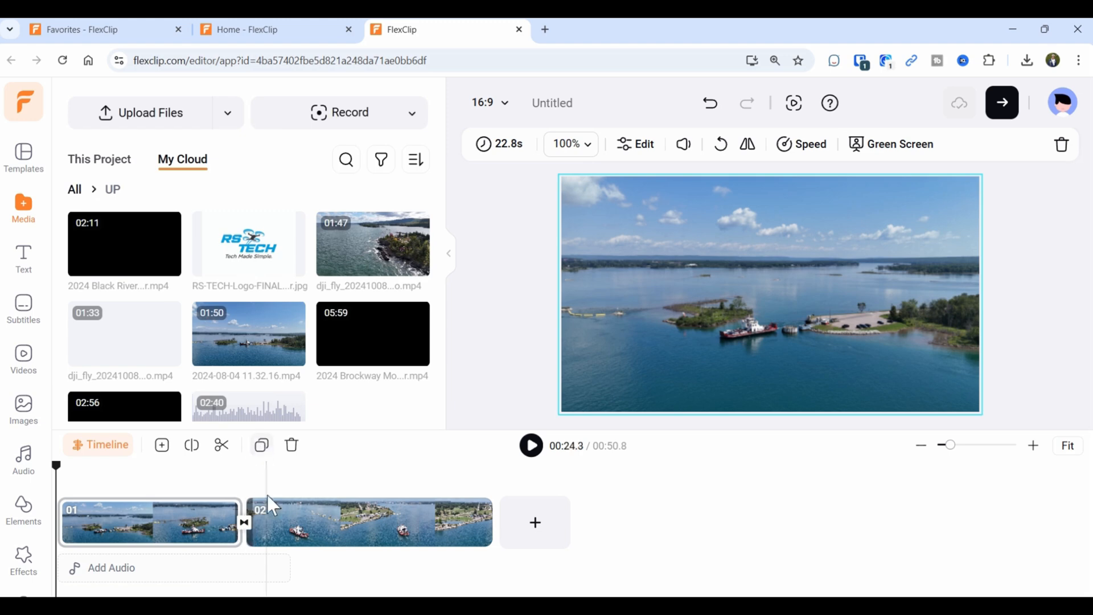
click(244, 522)
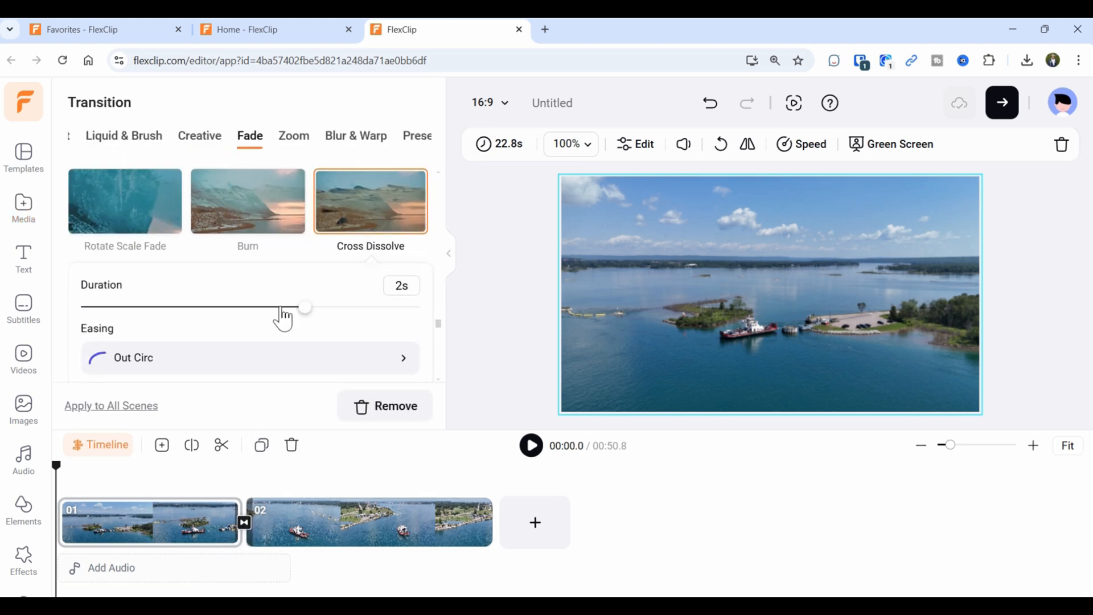
scroll(282, 318, down, 4)
scroll(281, 309, up, 3)
click(414, 301)
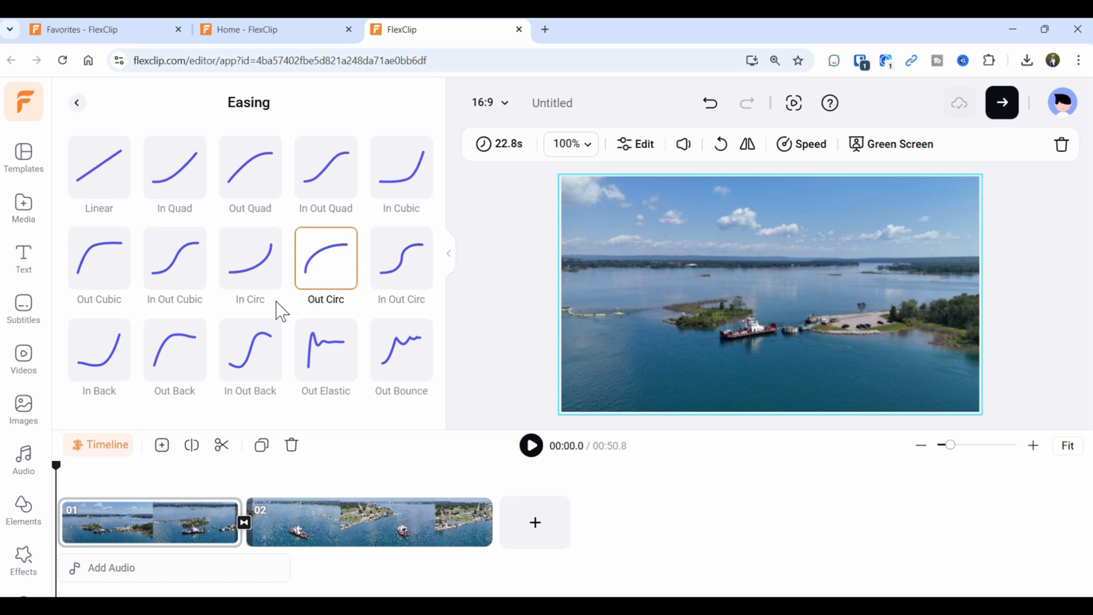
click(99, 187)
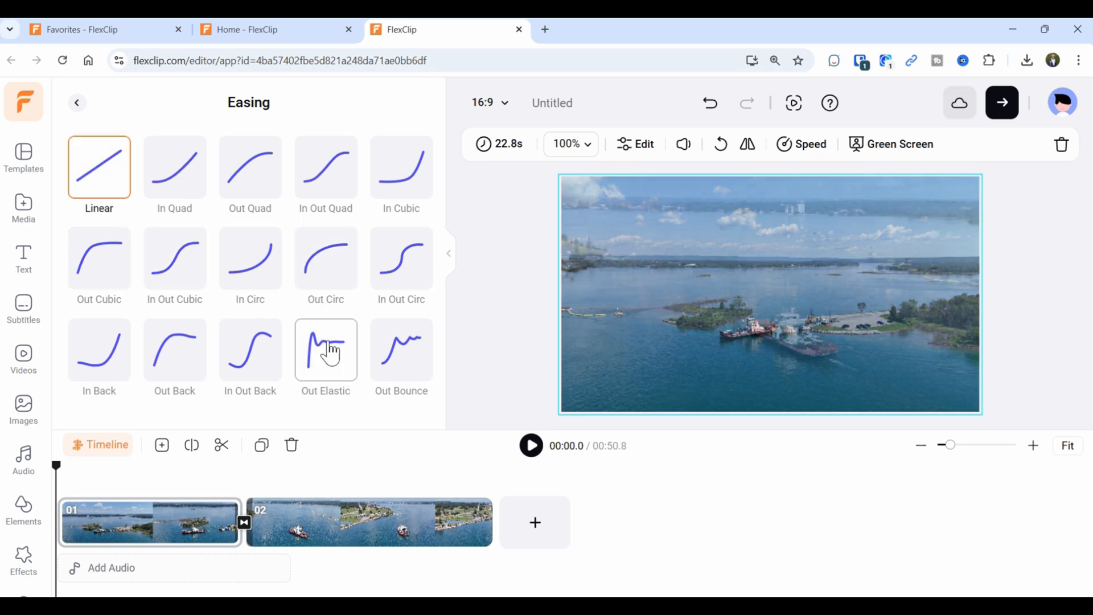
click(77, 104)
Review the transition settings, jump to the cut, and return to the media library.
scroll(239, 271, down, 3)
scroll(239, 267, down, 5)
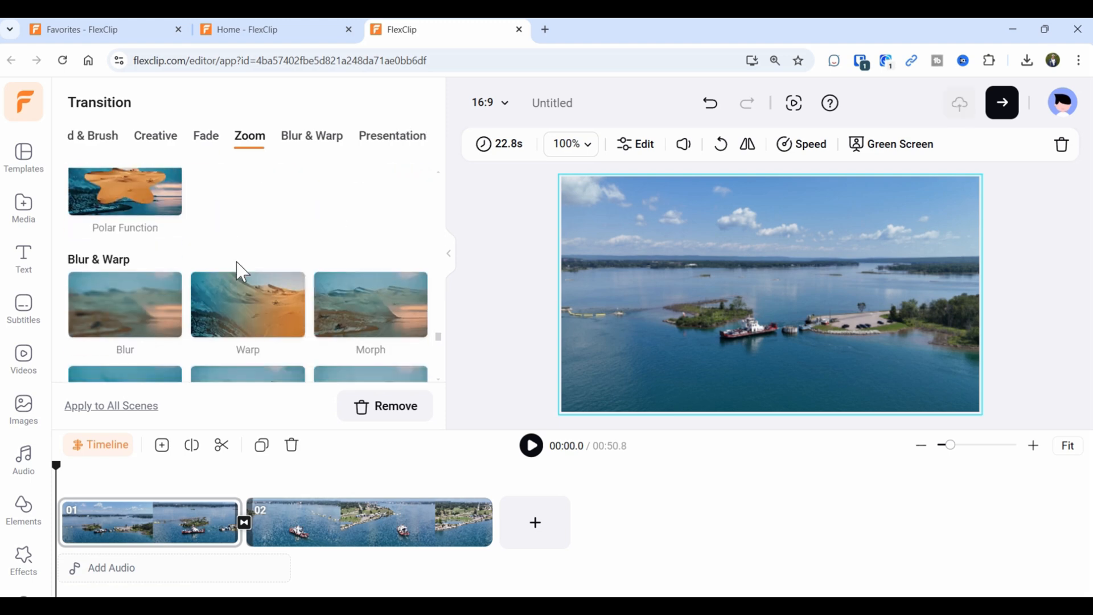
scroll(237, 262, down, 3)
scroll(238, 272, down, 5)
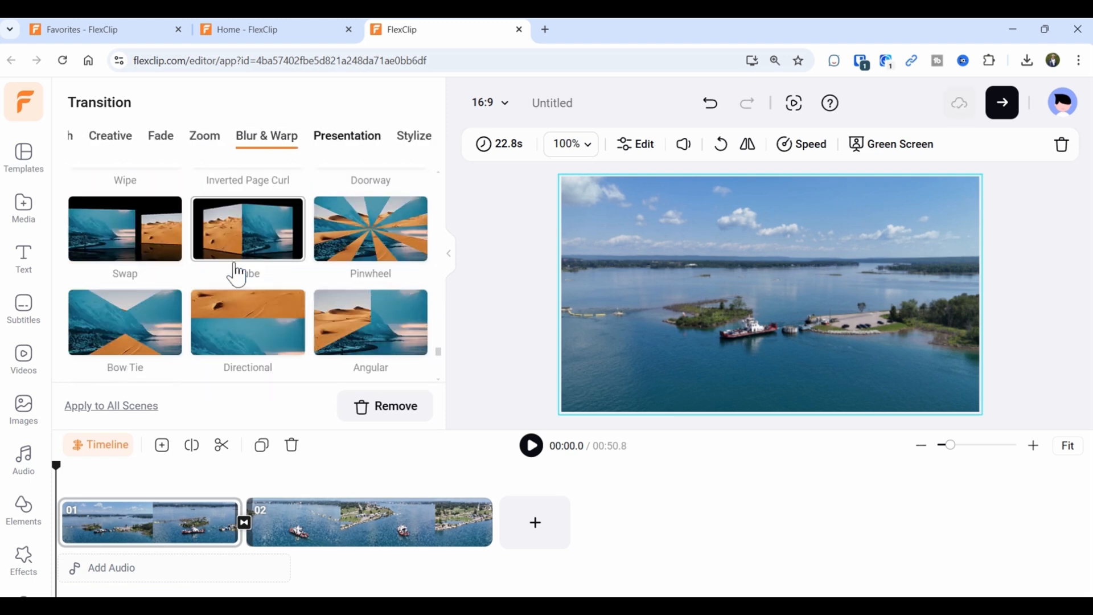
scroll(233, 270, up, 8)
scroll(231, 274, up, 5)
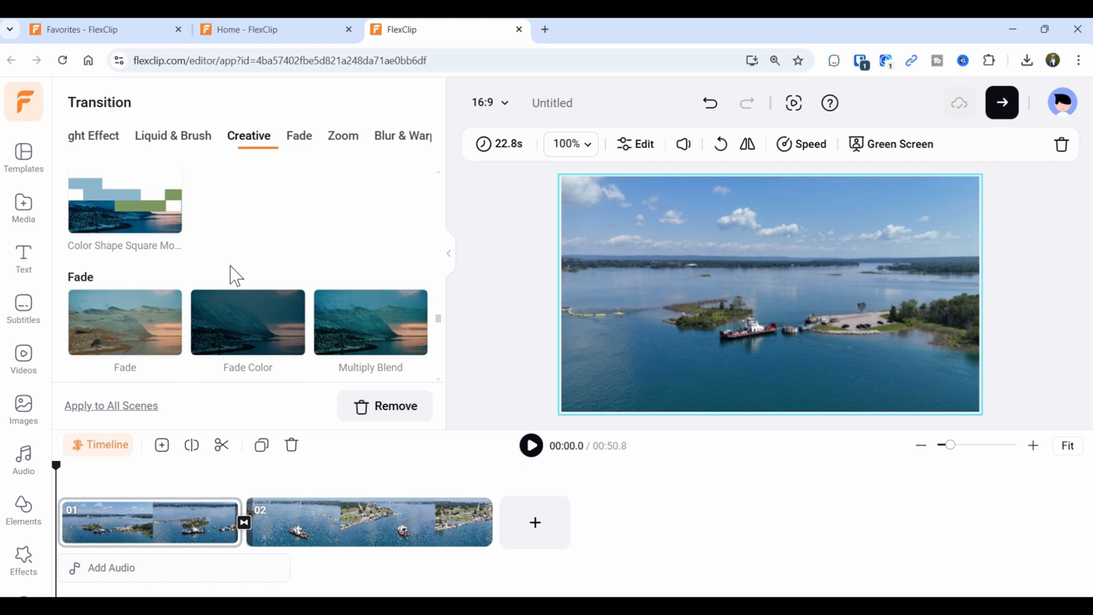
scroll(227, 272, up, 3)
scroll(229, 273, down, 5)
scroll(225, 307, up, 1)
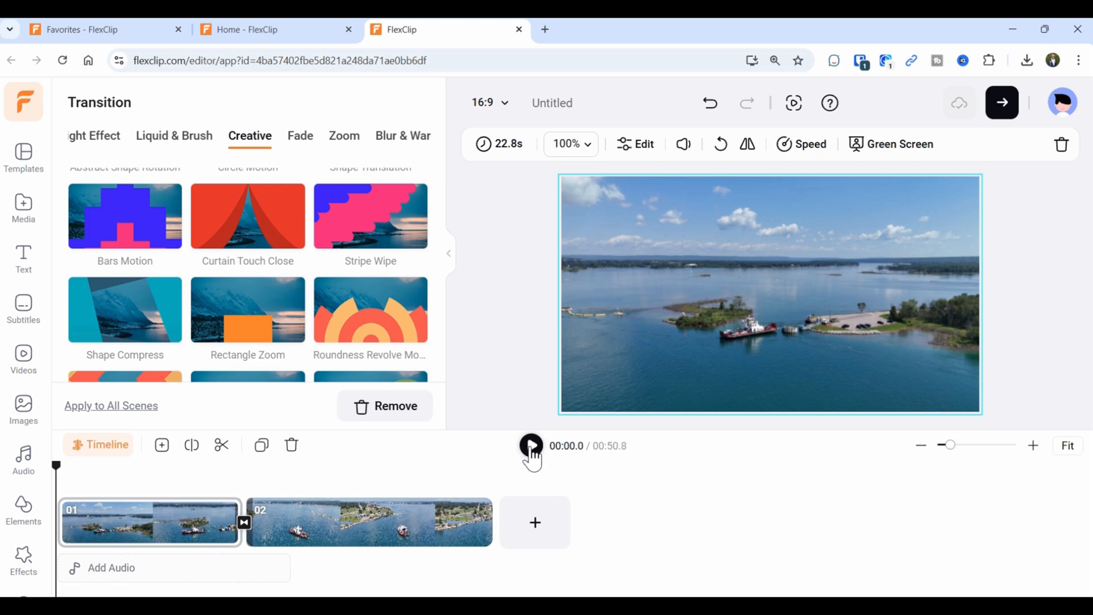
click(226, 485)
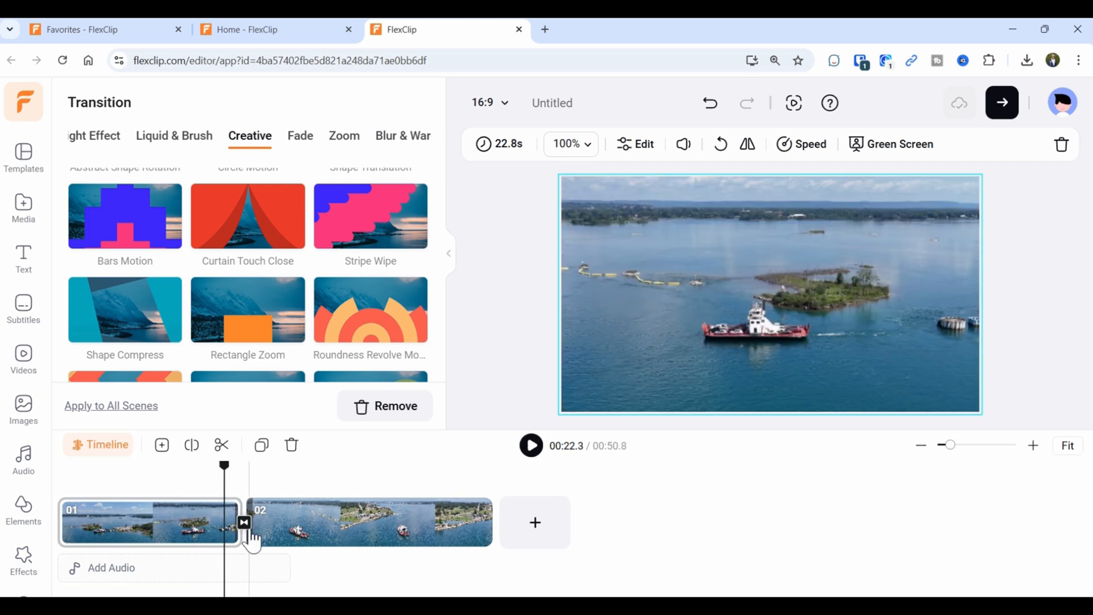
click(249, 535)
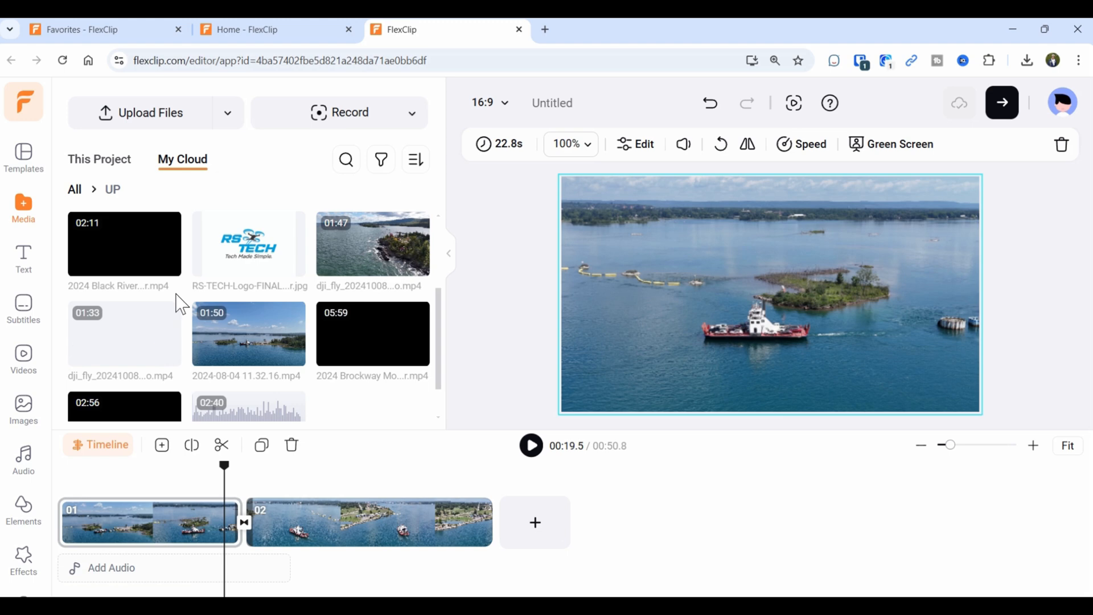
Set the Cross Dissolve duration to 3 seconds and play it back from just before the cut.
click(244, 522)
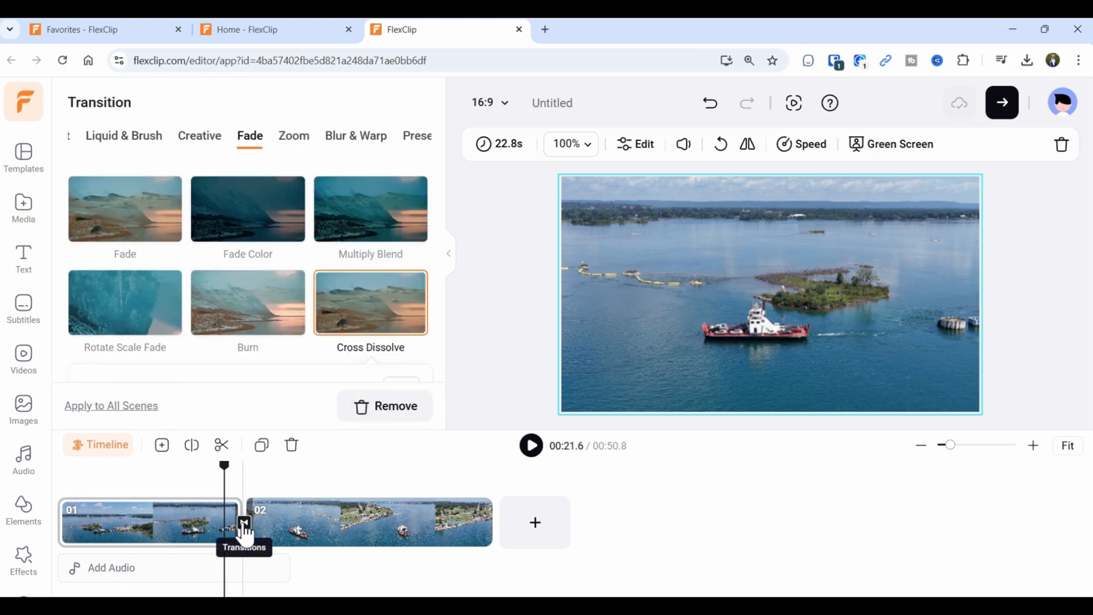
scroll(171, 318, down, 1)
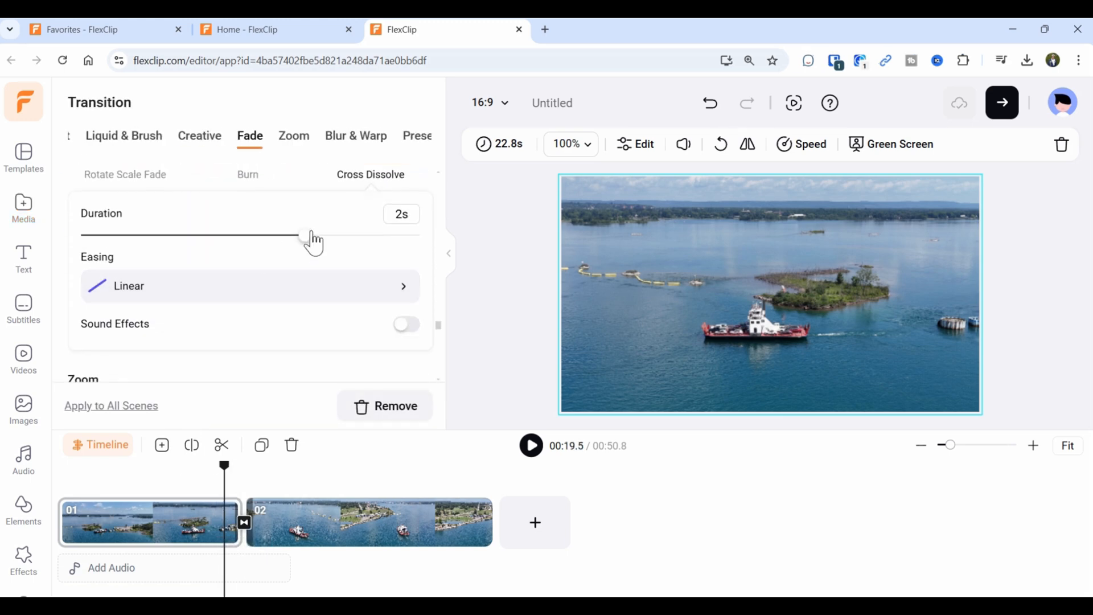
drag(307, 235, 433, 254)
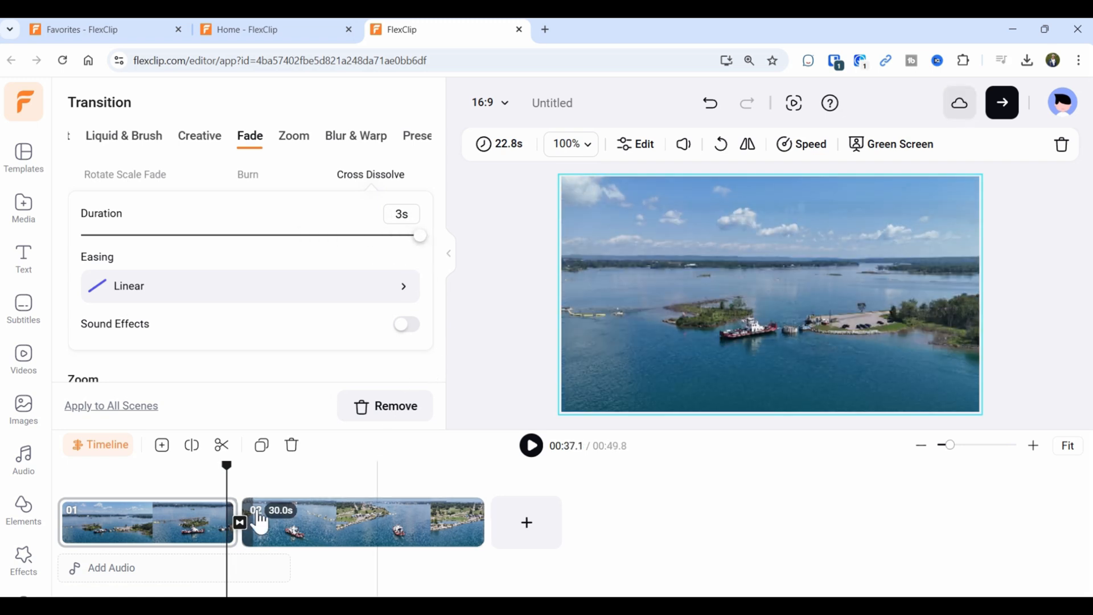
drag(227, 468, 218, 478)
click(531, 445)
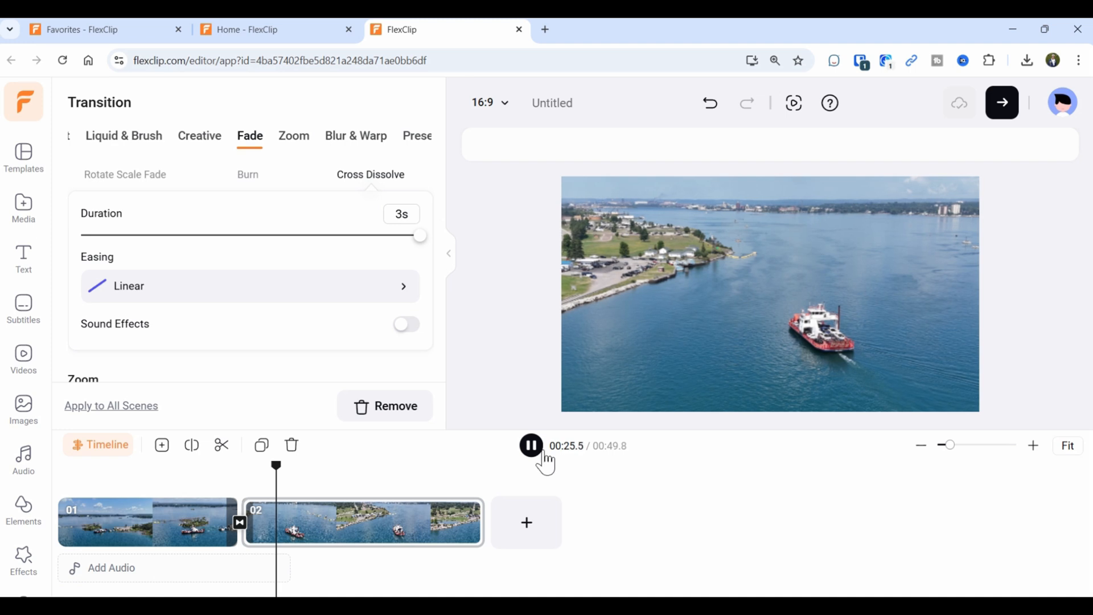
click(459, 419)
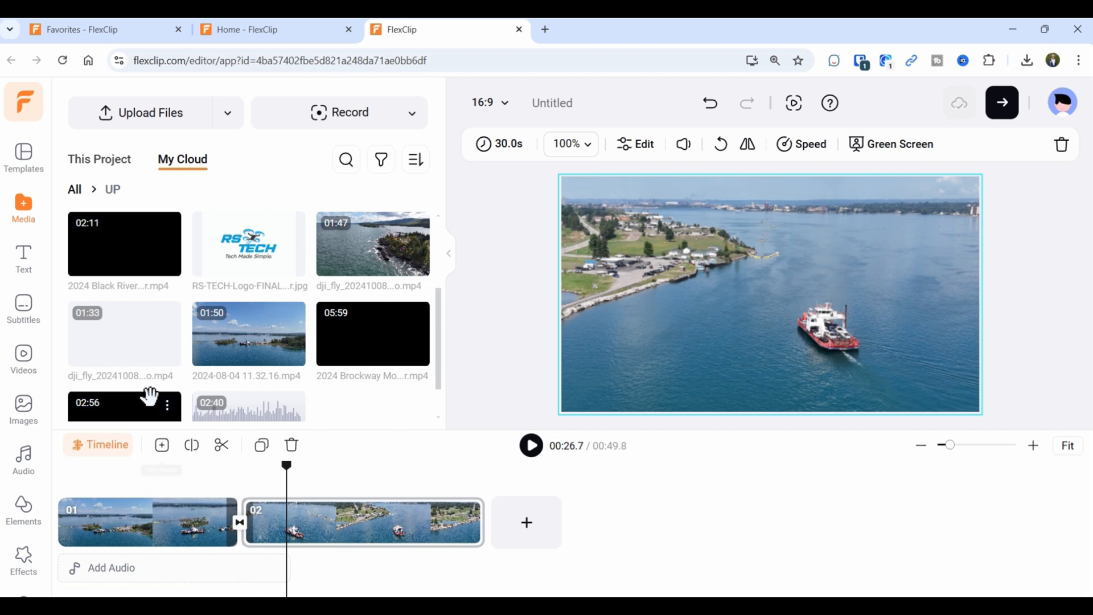
Add a blank 5-second black scene, move it to the front, and show the templates library.
click(163, 446)
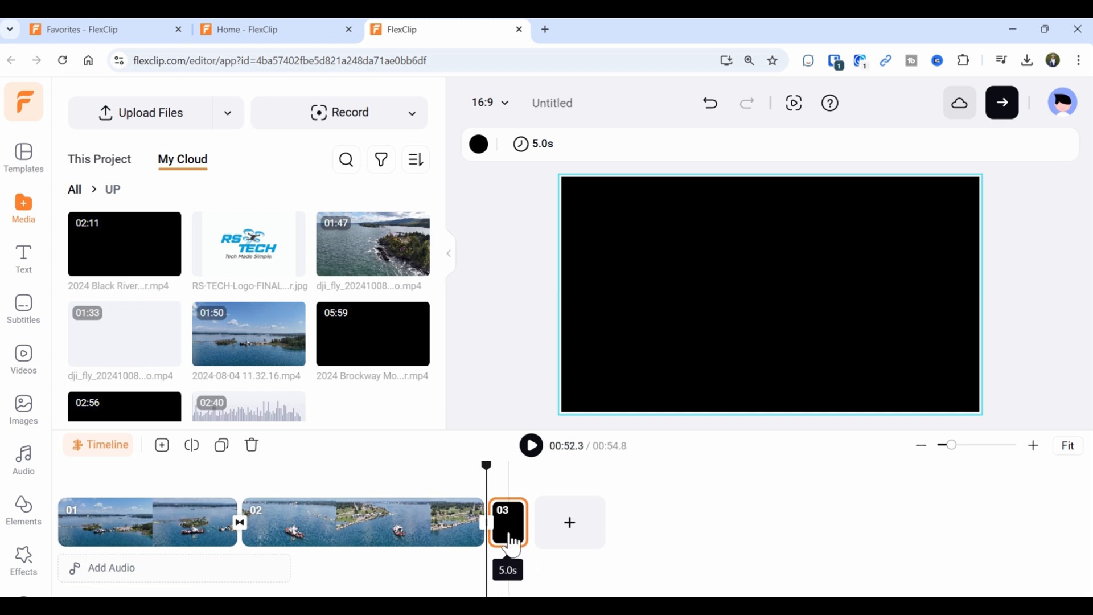
drag(512, 546, 76, 523)
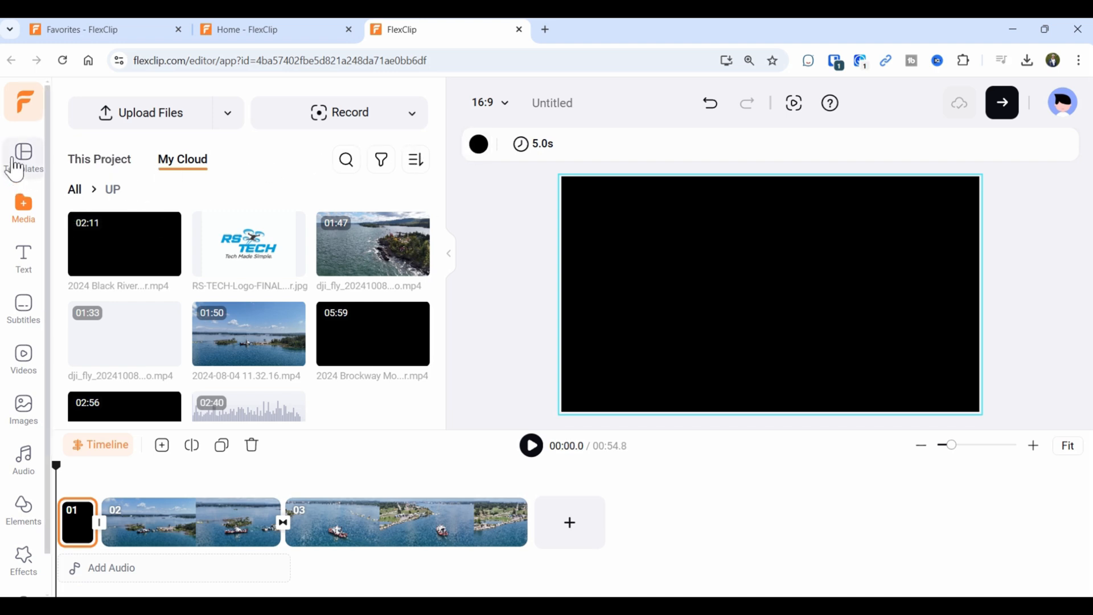
click(15, 169)
mouse_move(310, 259)
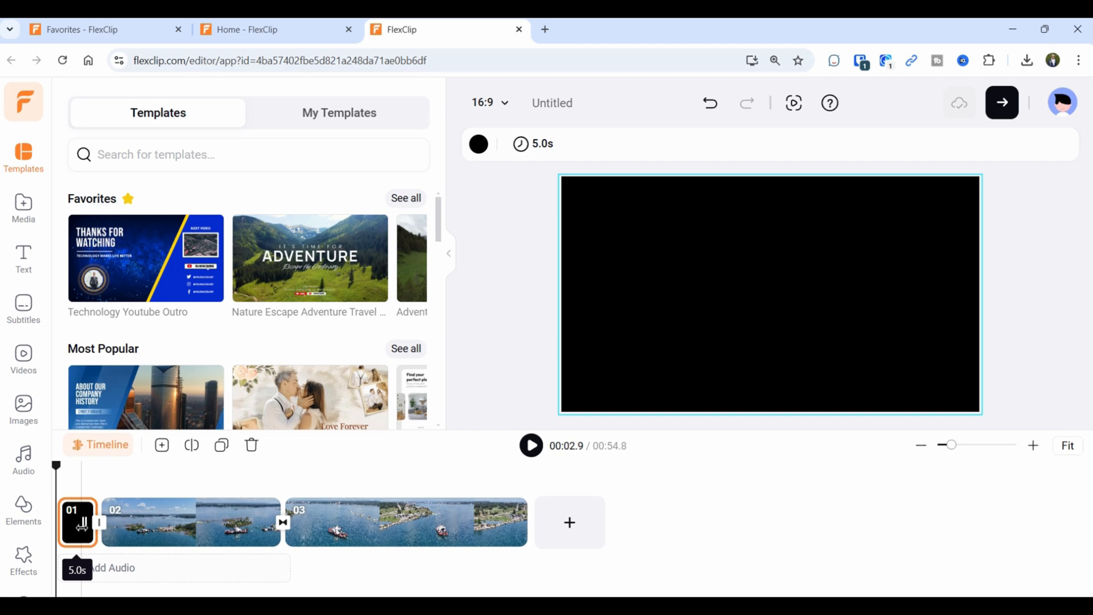
Apply the Nature Escape 'It's time for ADVENTURE' template page to the opening scene.
click(310, 275)
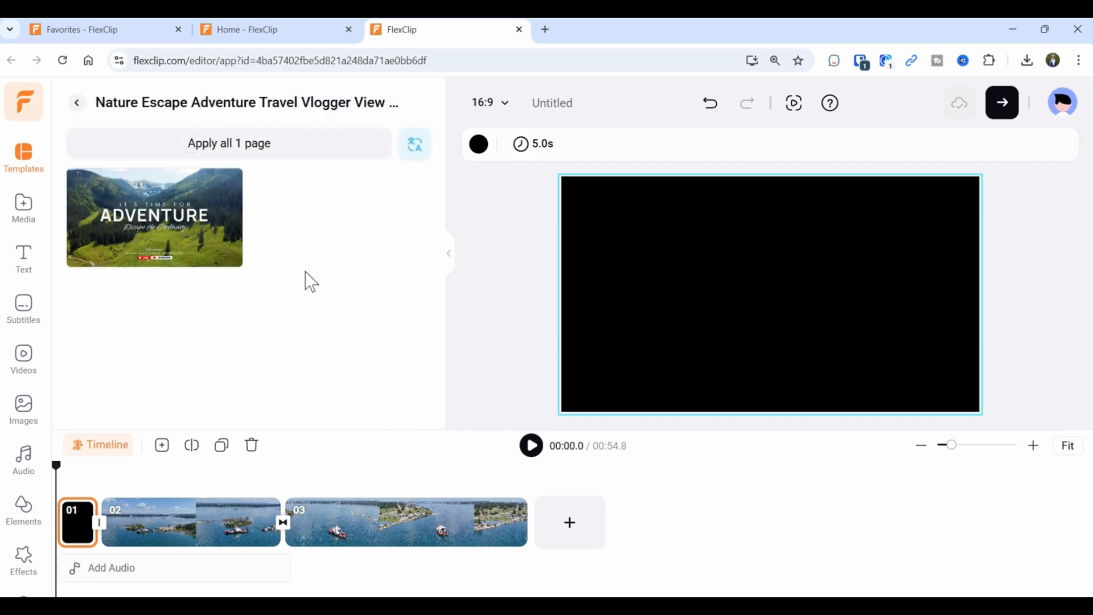
drag(151, 237, 81, 517)
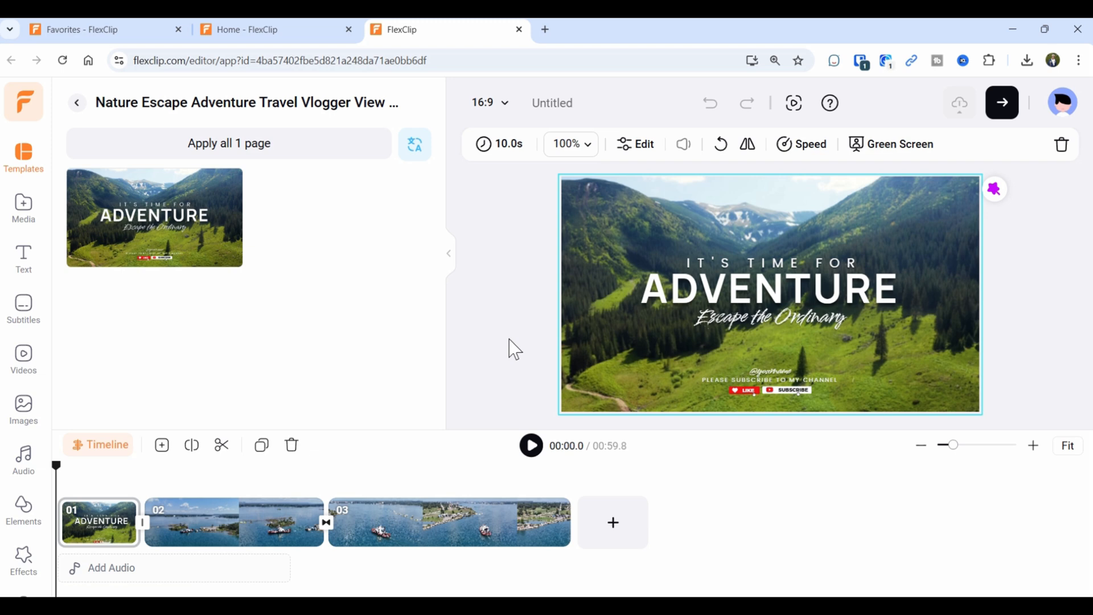
click(107, 461)
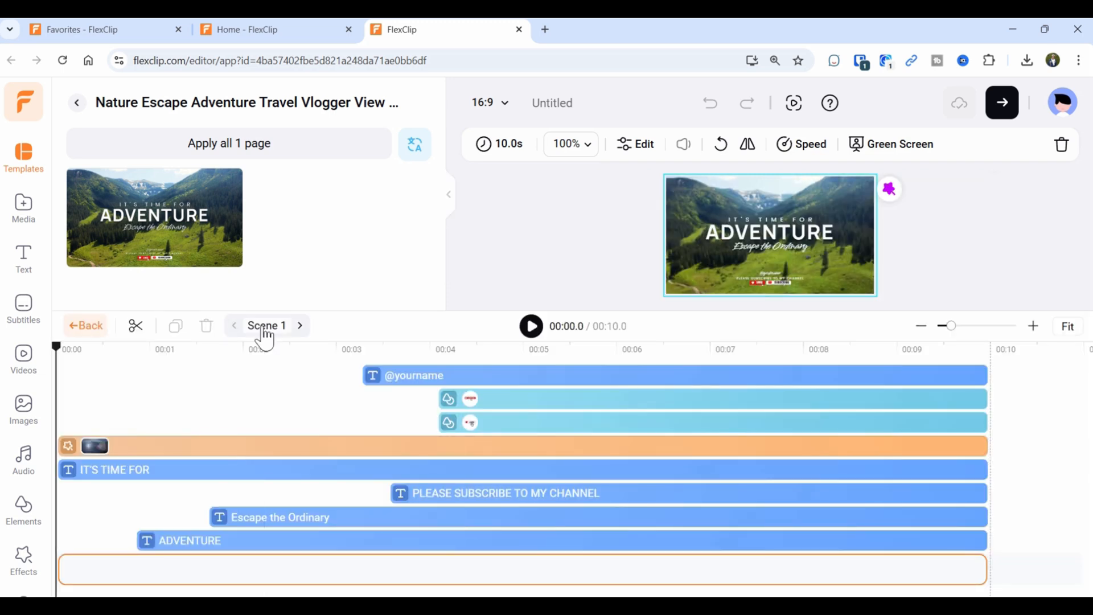
click(407, 453)
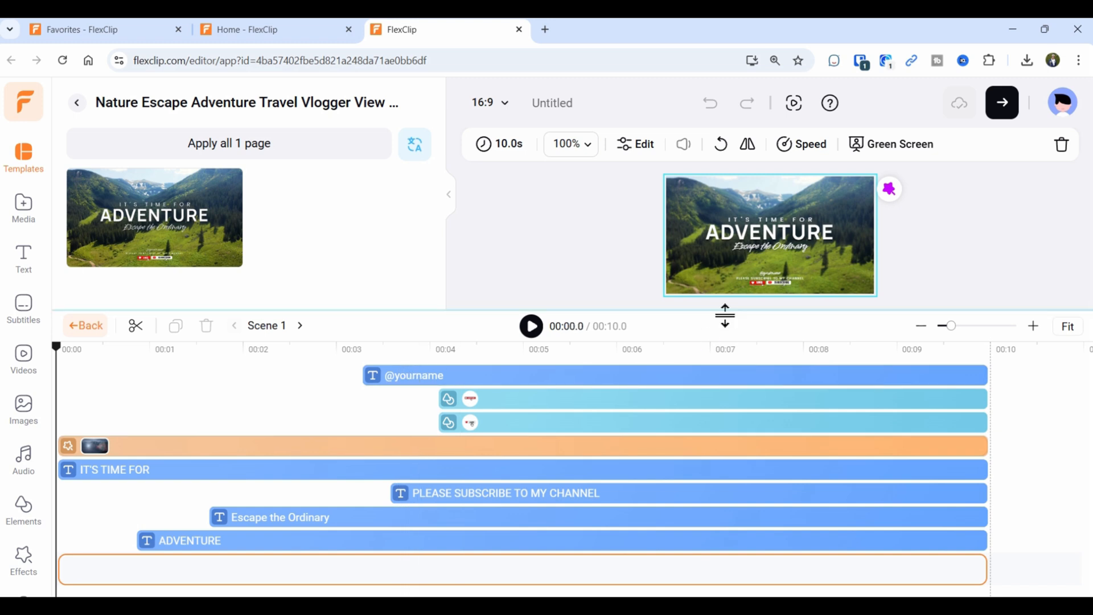
drag(750, 310, 759, 427)
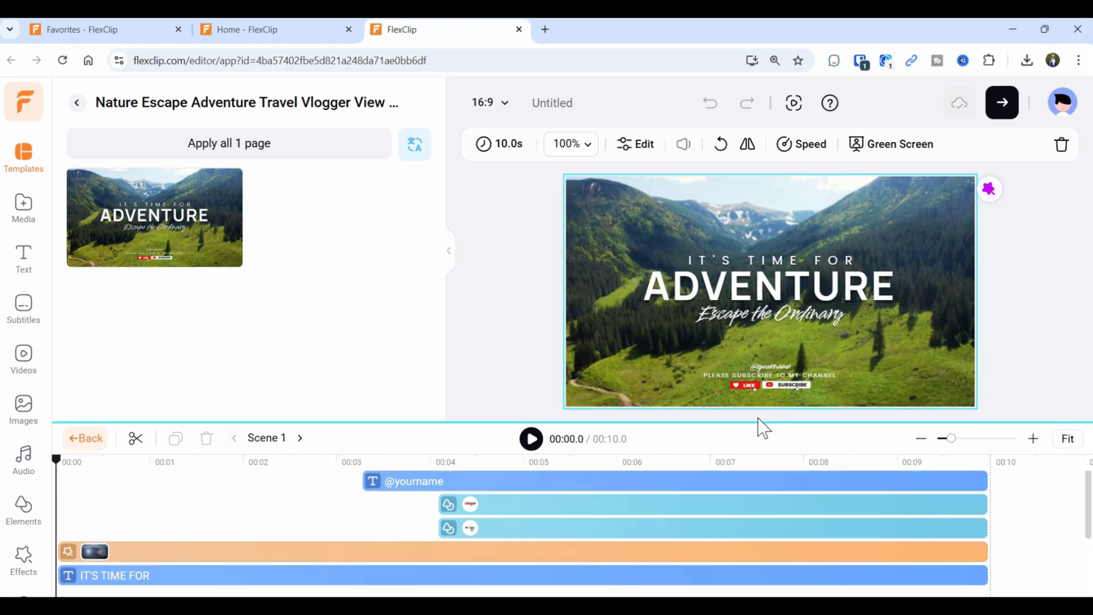
click(418, 483)
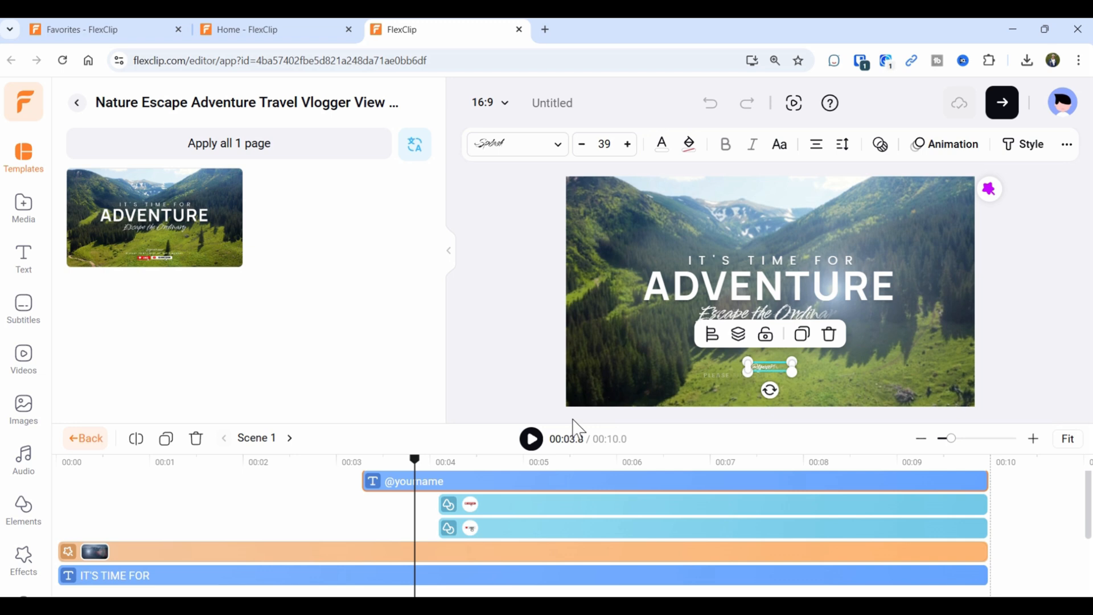
double_click(768, 367)
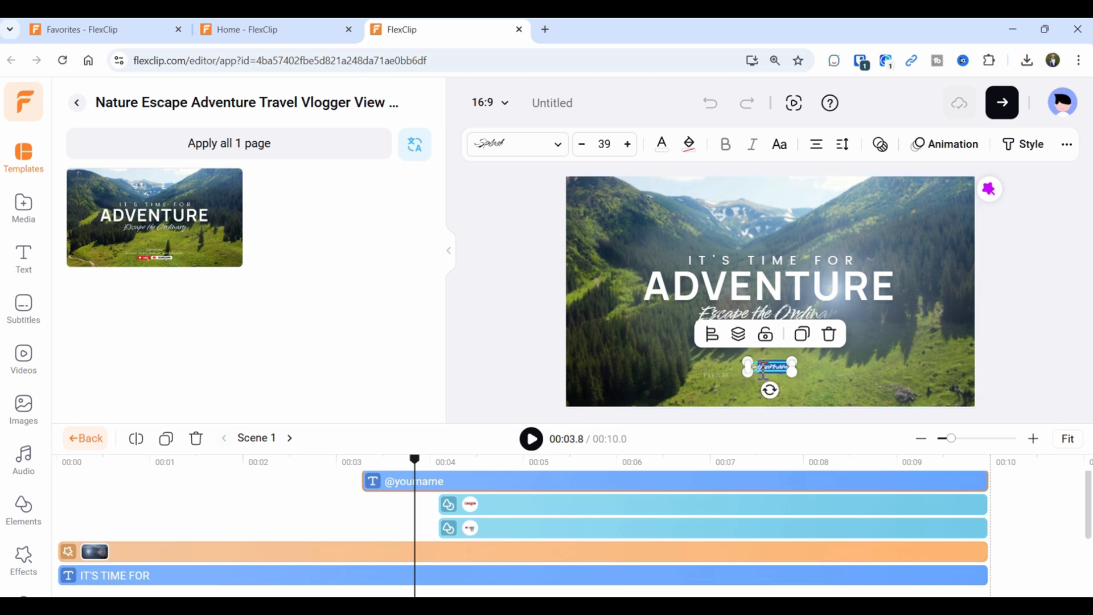
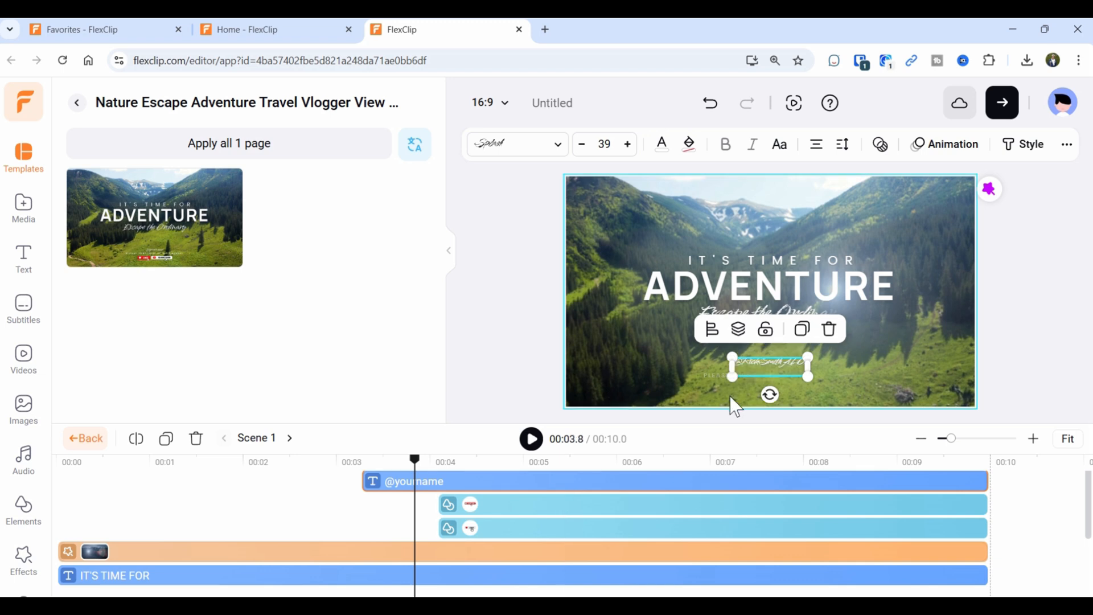
double_click(758, 368)
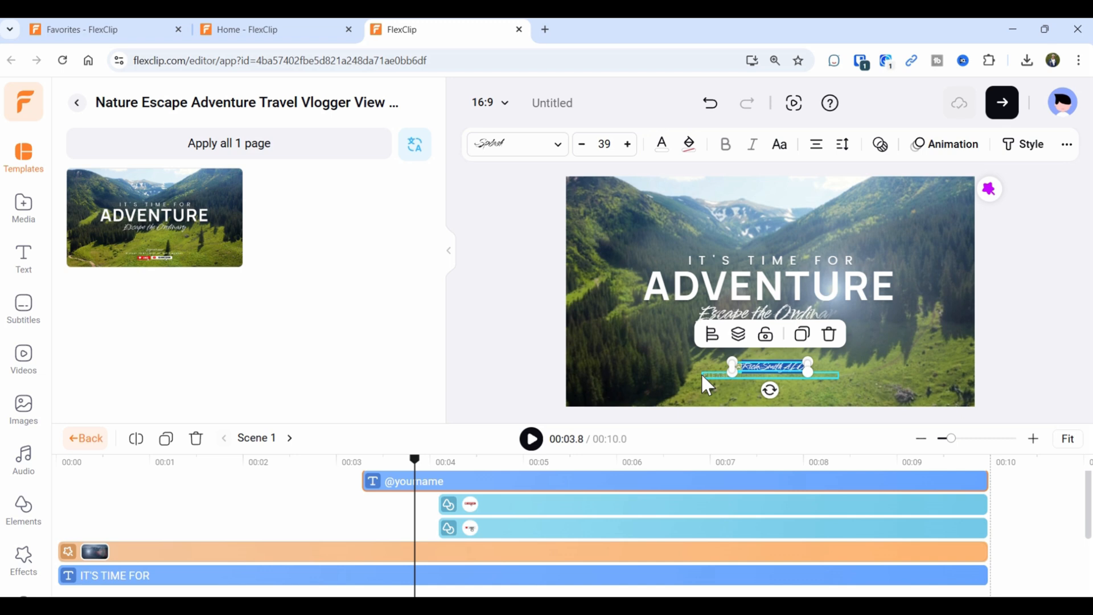
key(BackSpace)
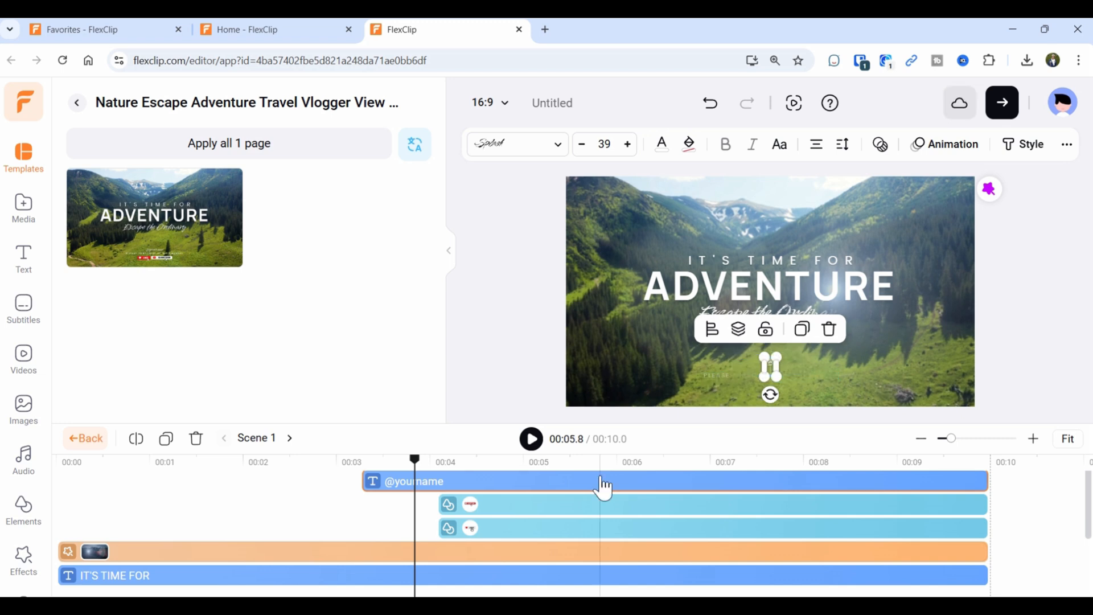
click(710, 104)
click(711, 104)
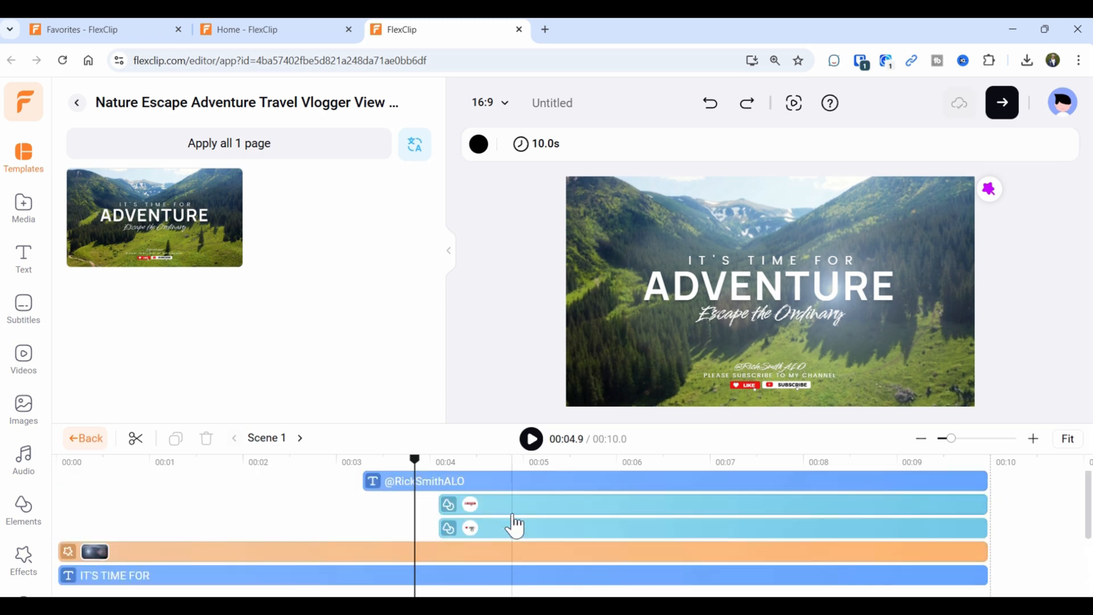
click(514, 504)
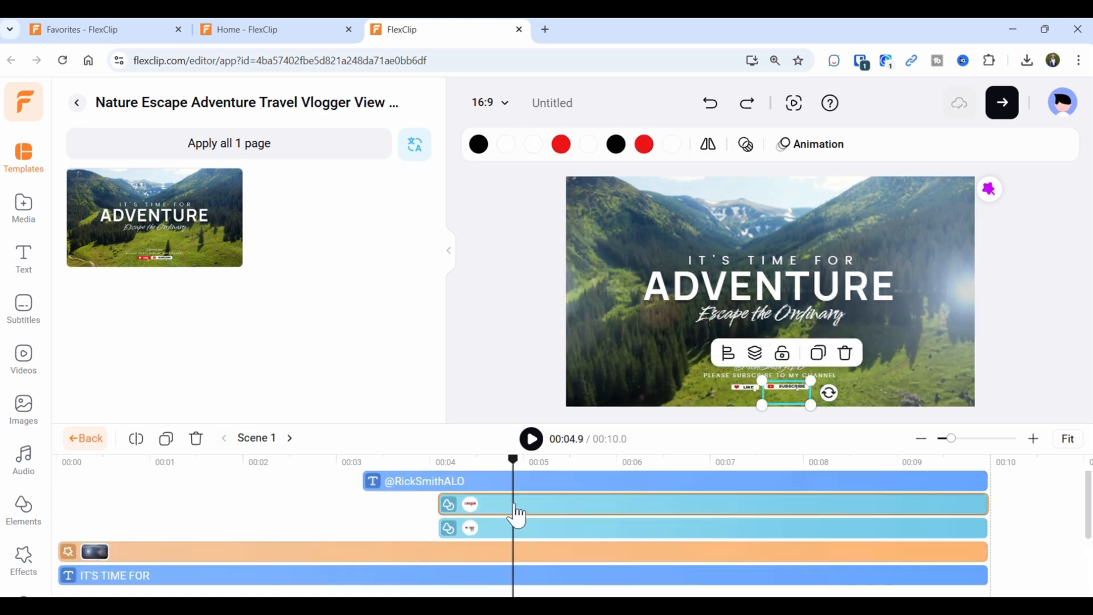
click(490, 531)
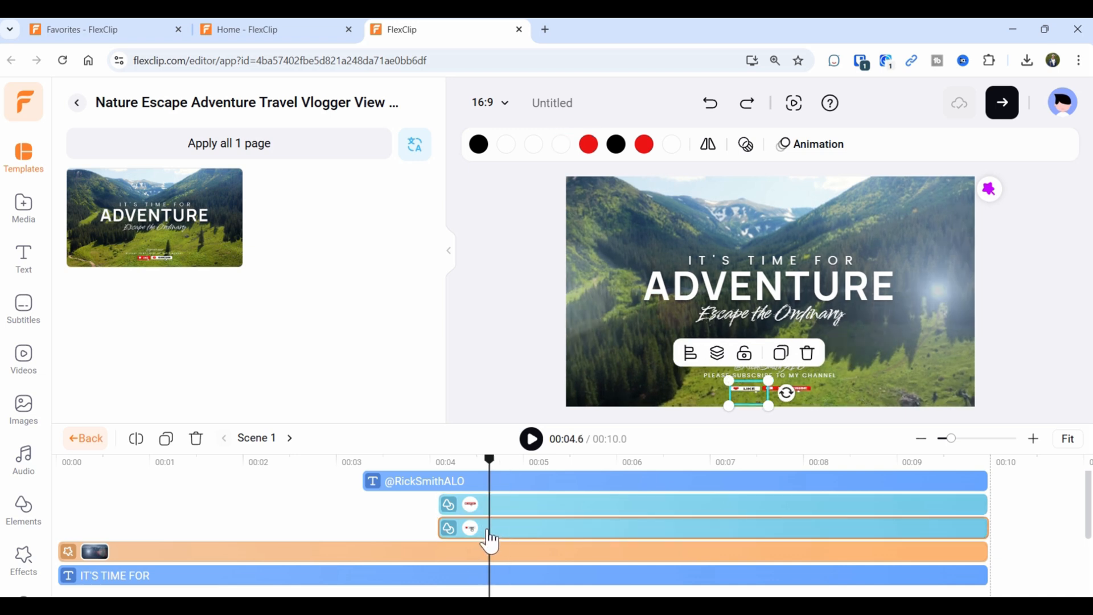
scroll(542, 502, down, 3)
scroll(541, 502, up, 3)
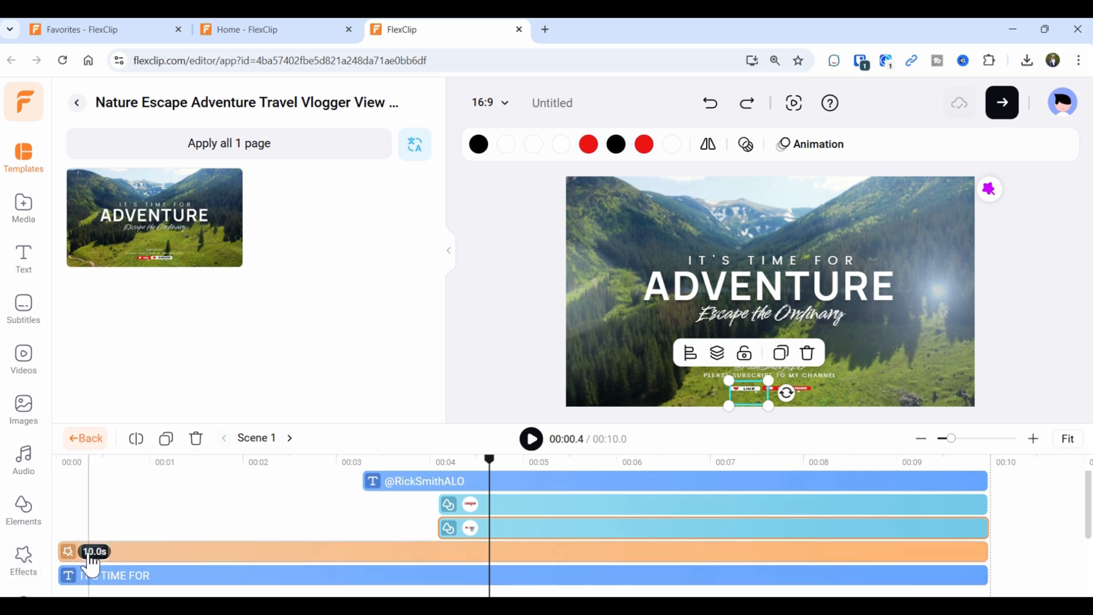
click(91, 560)
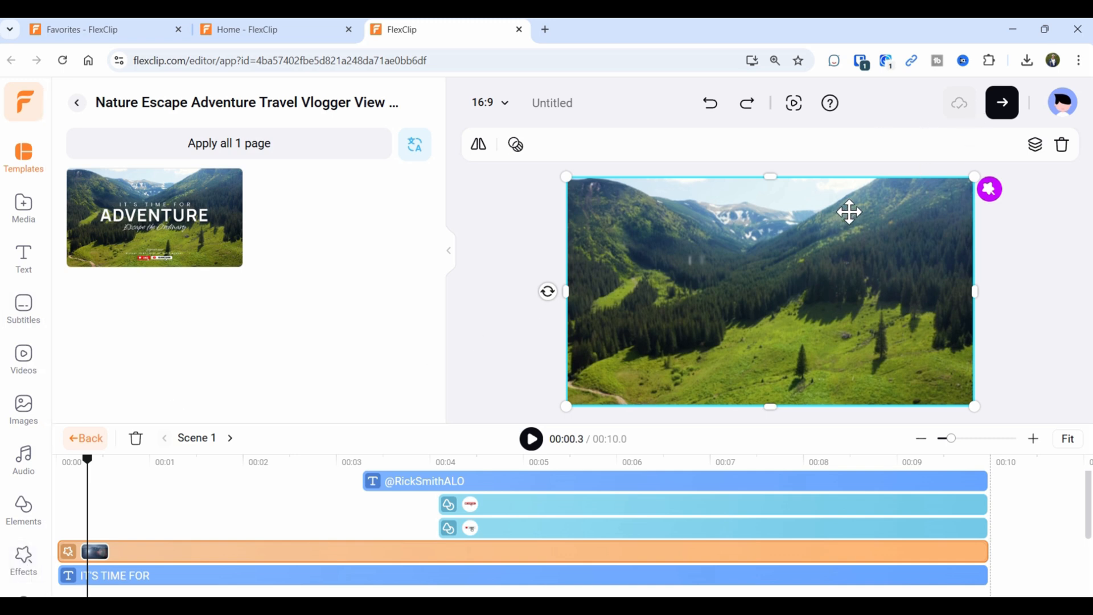
click(992, 195)
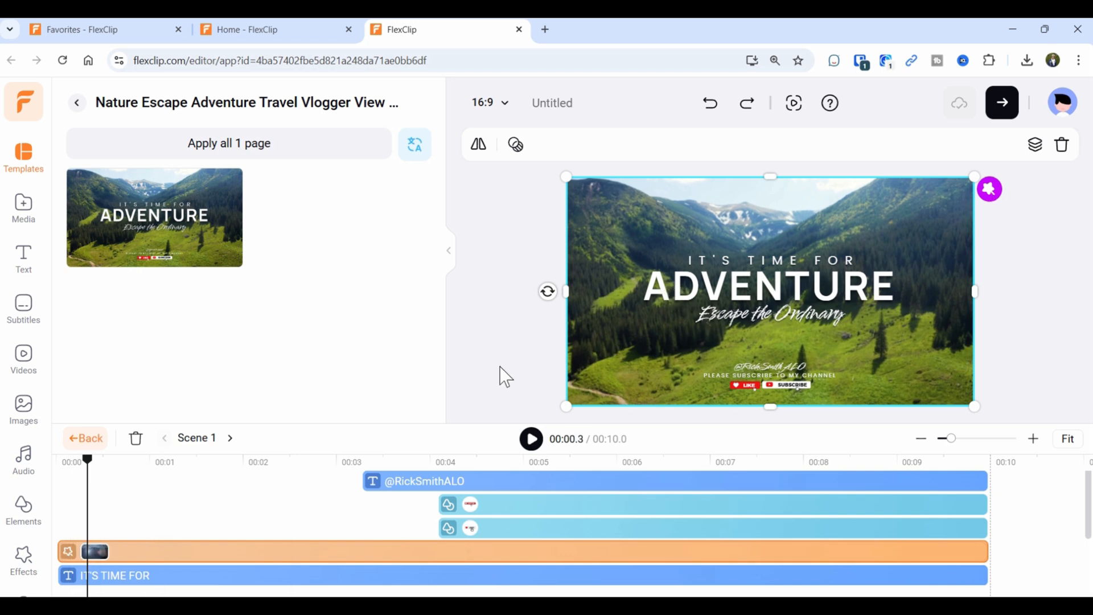
Apply the second Lens Flare effect to the intro scene.
click(23, 559)
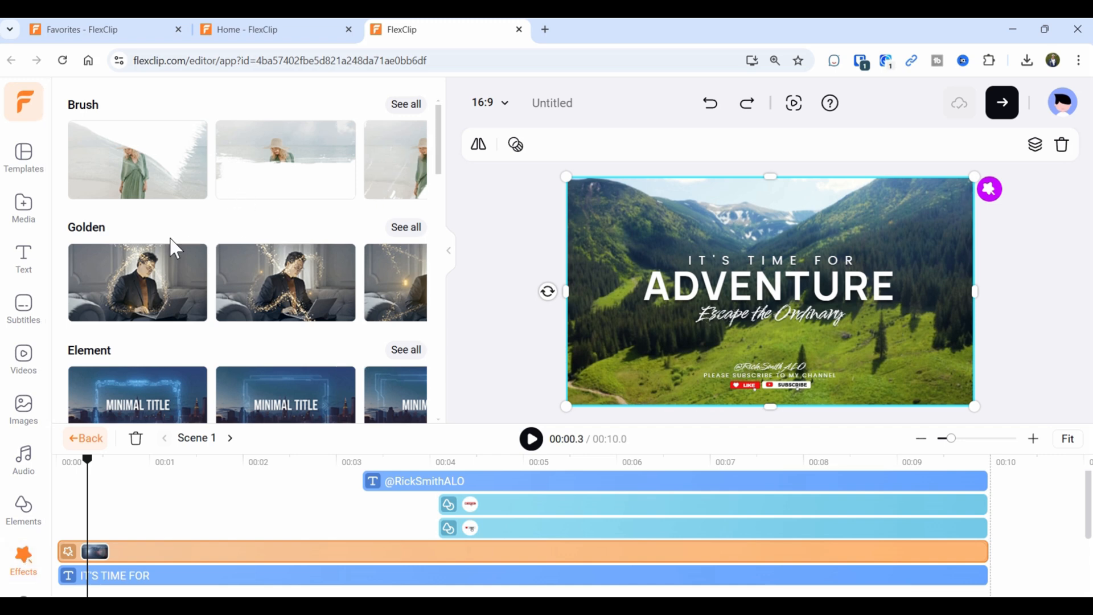
scroll(263, 282, down, 3)
scroll(263, 283, down, 1)
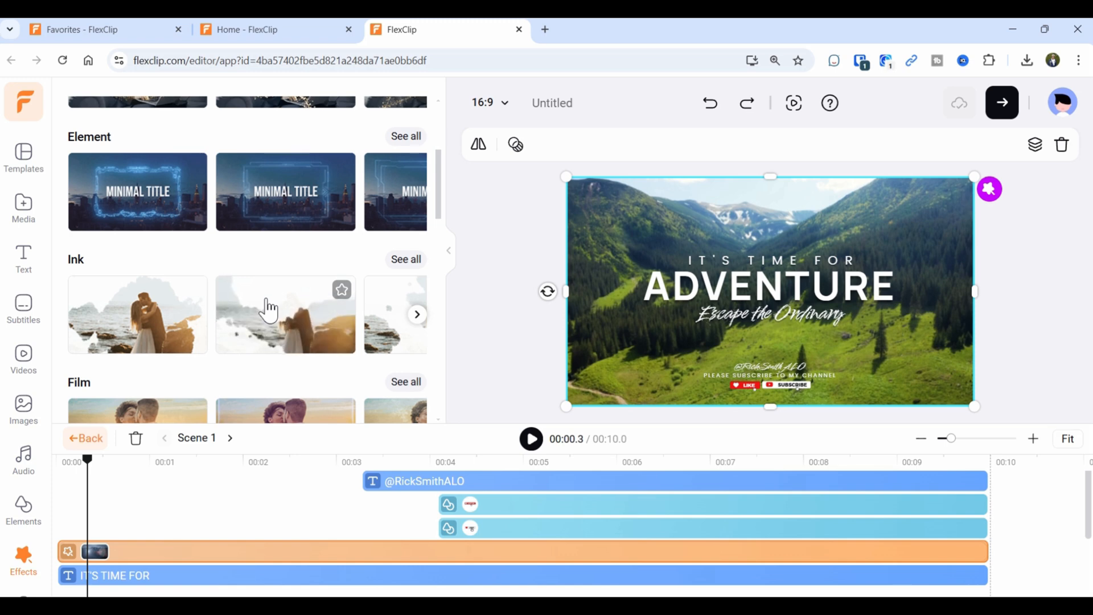
scroll(268, 310, down, 4)
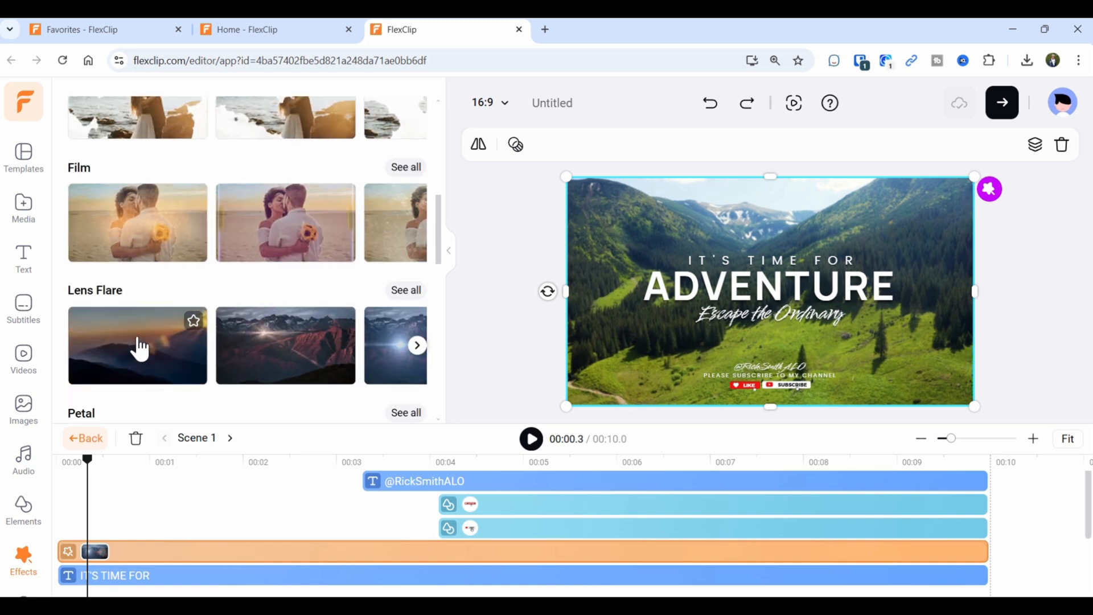
click(245, 347)
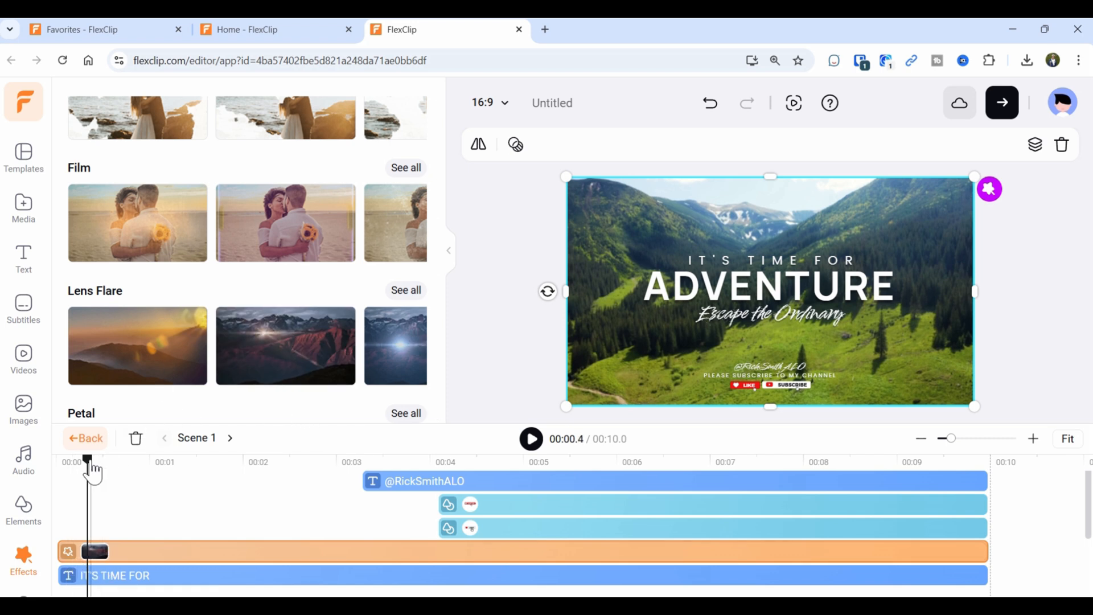
Play the intro from the start to preview the Lens Flare with the animated titles.
click(63, 465)
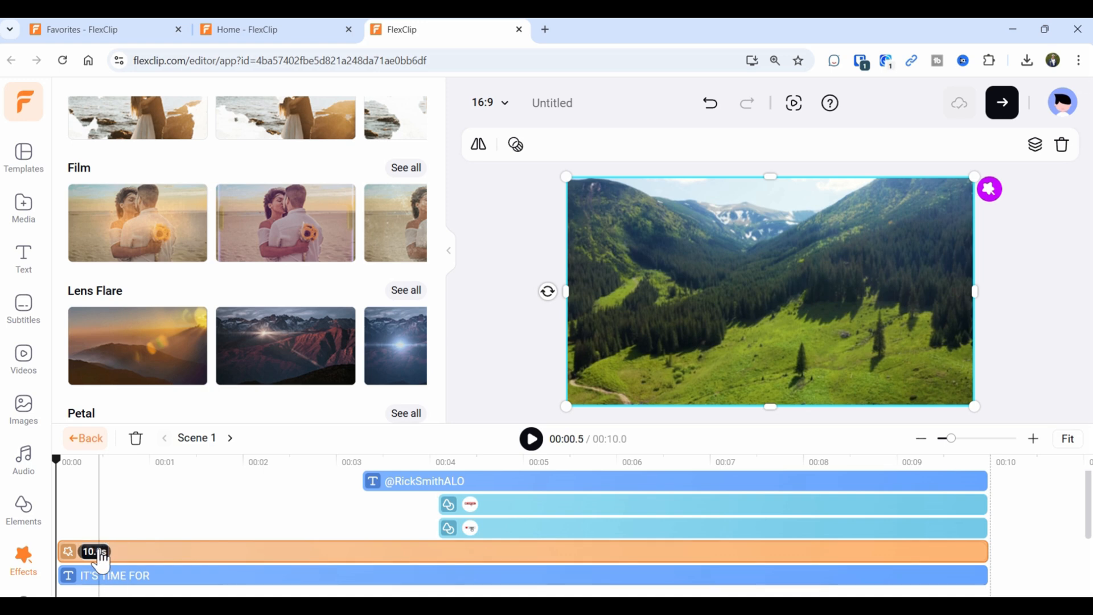
click(532, 443)
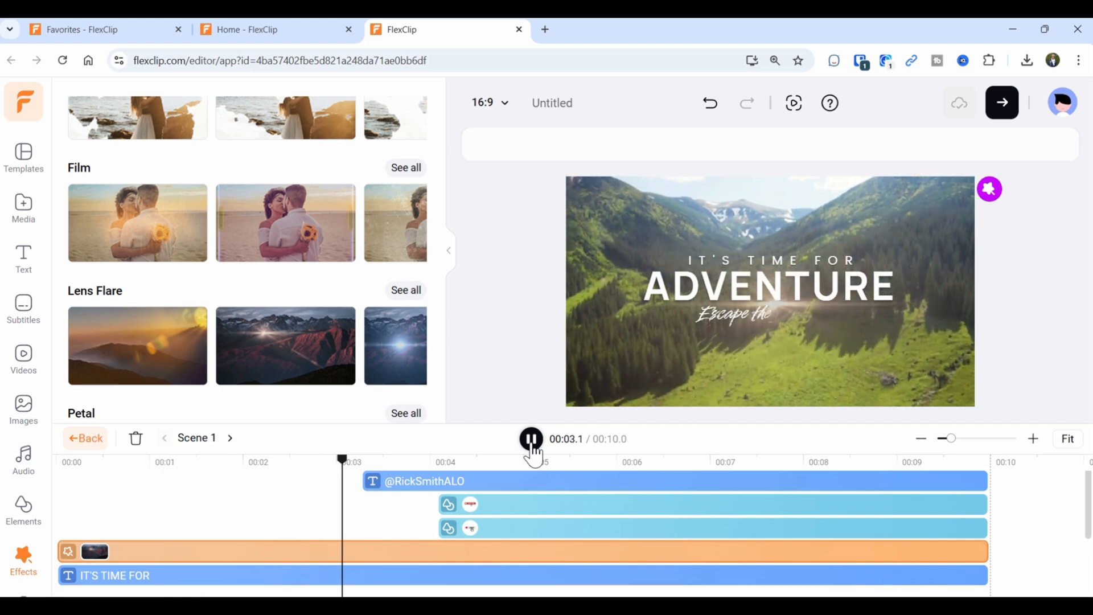
click(532, 447)
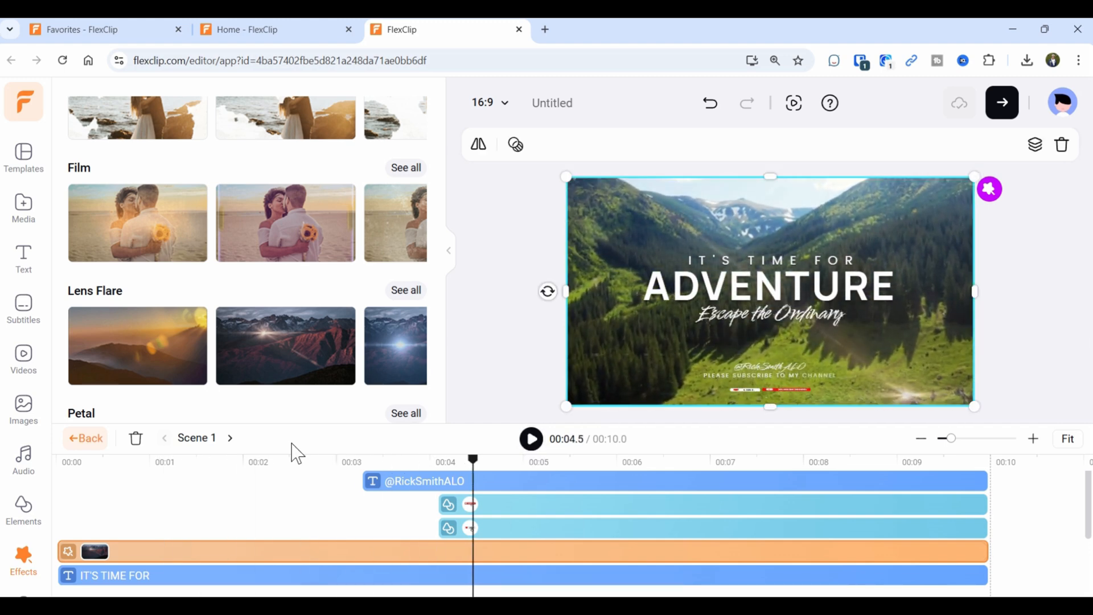
click(146, 580)
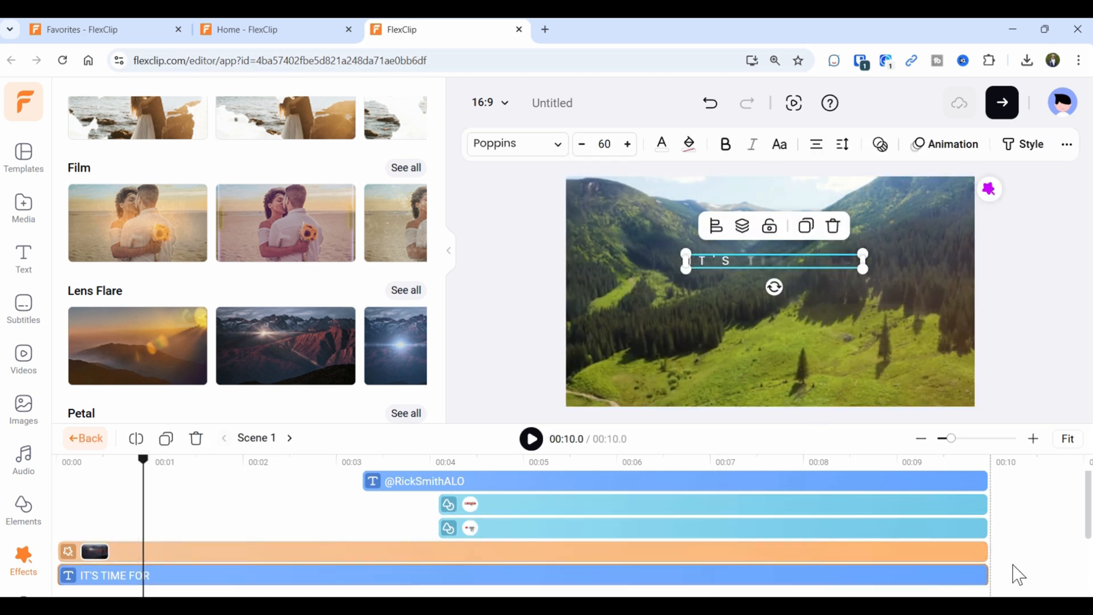
Change the tagline 'Escape the Ordinary' to 'Escape to the Upper Peninsula'.
drag(676, 425, 676, 359)
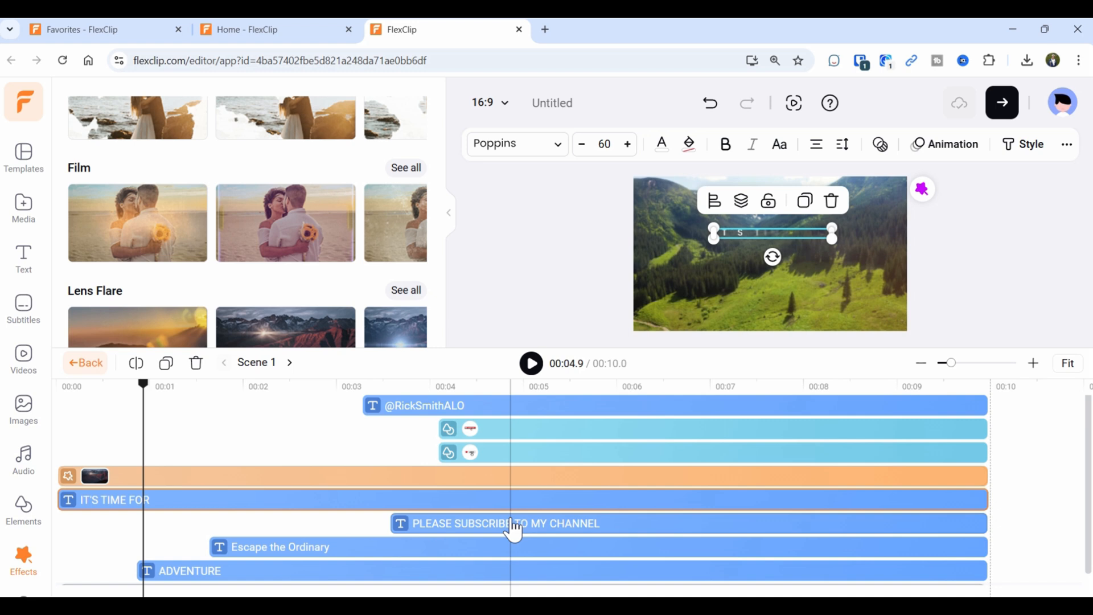
click(278, 562)
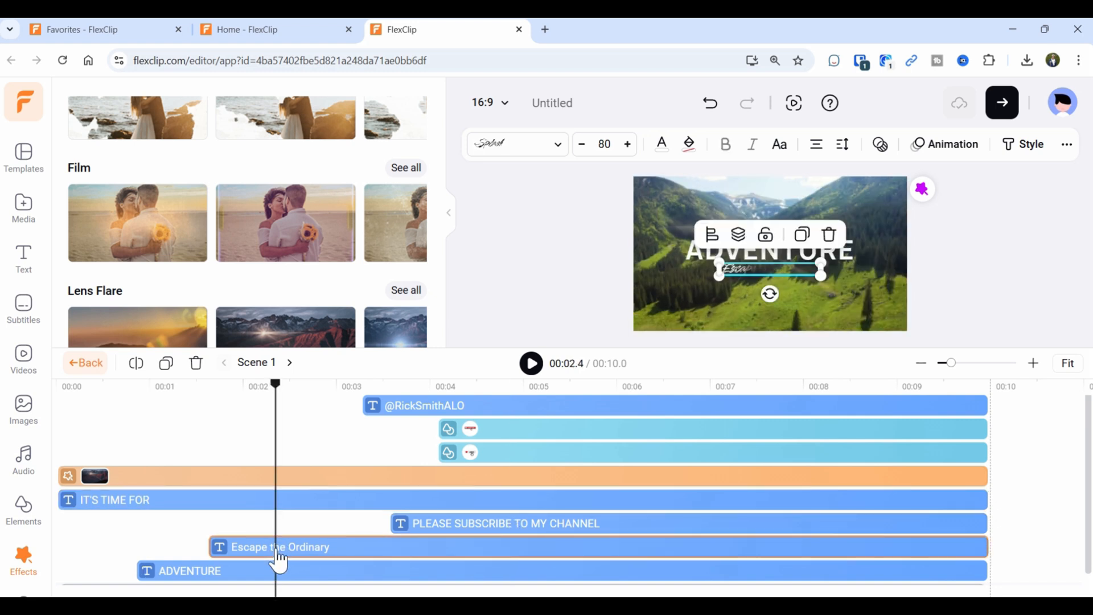
double_click(767, 269)
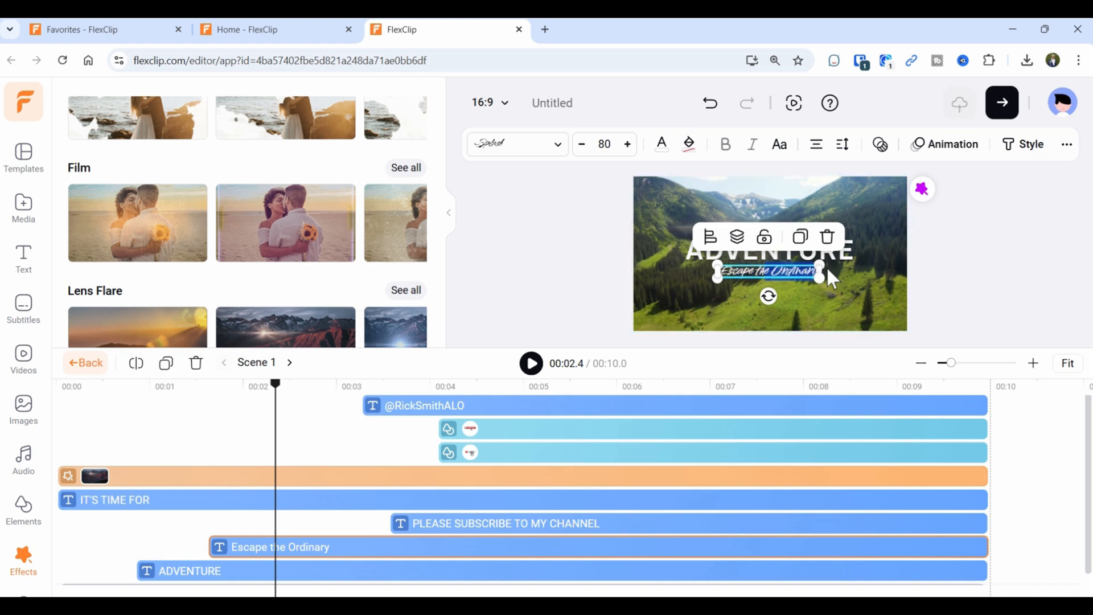
key(Escape)
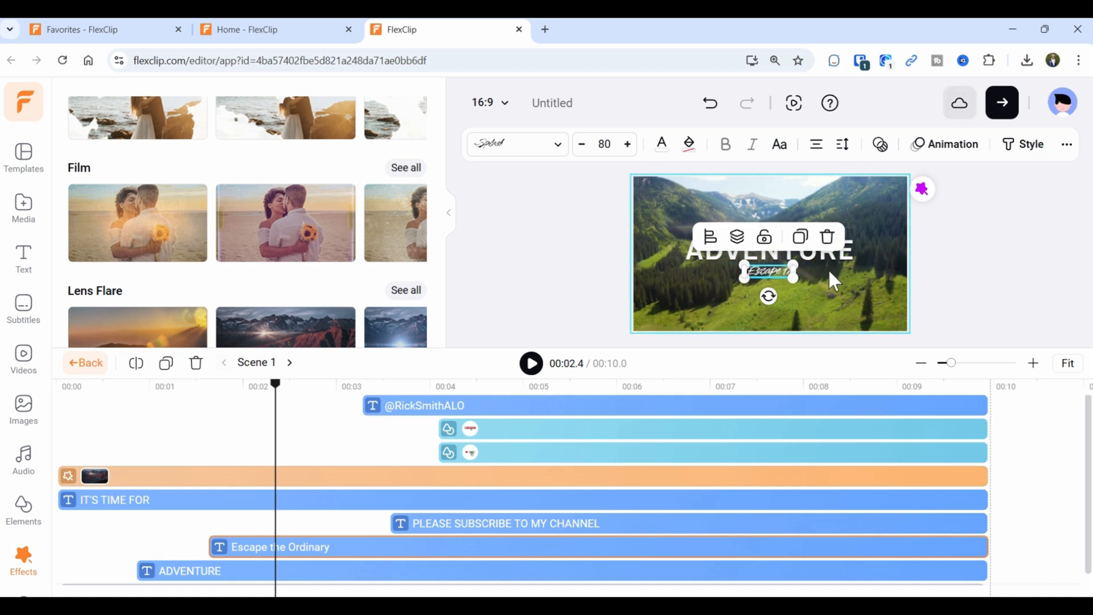
text(to the W)
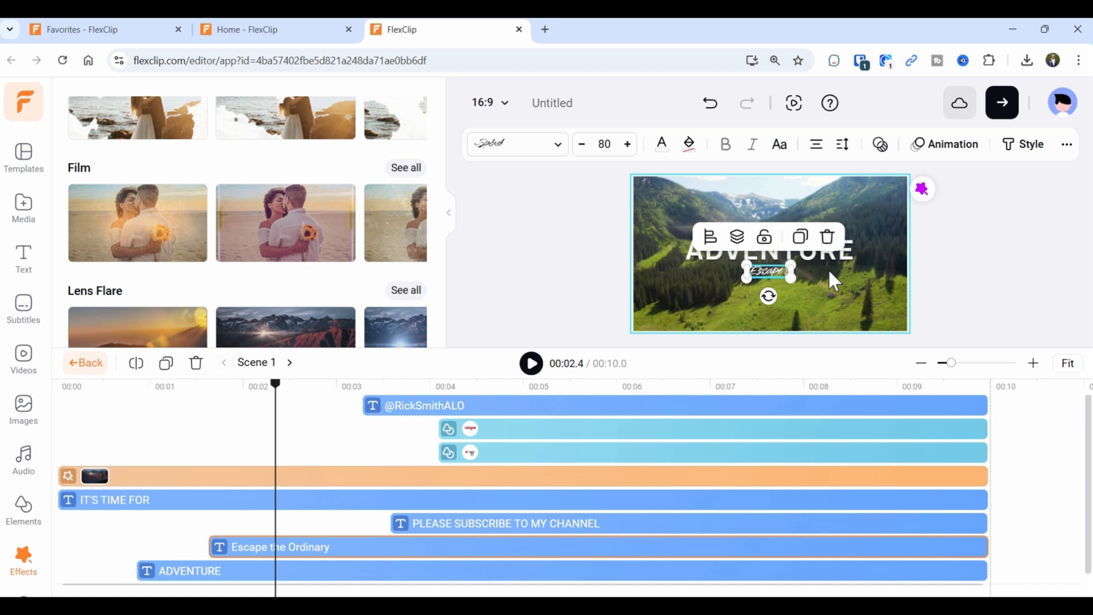
text(pp)
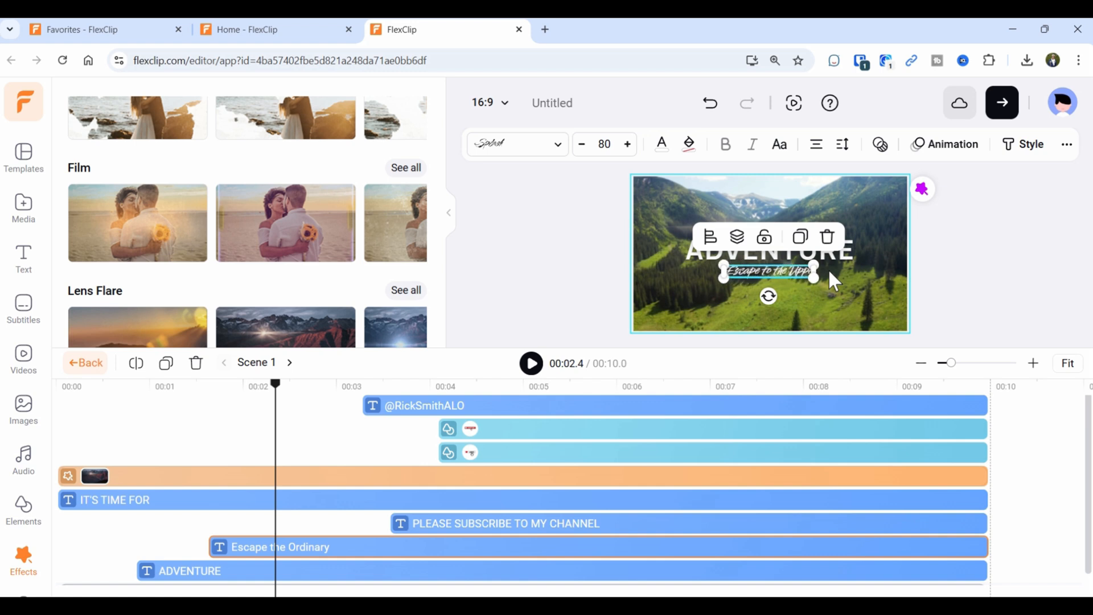
text(er Peninsula)
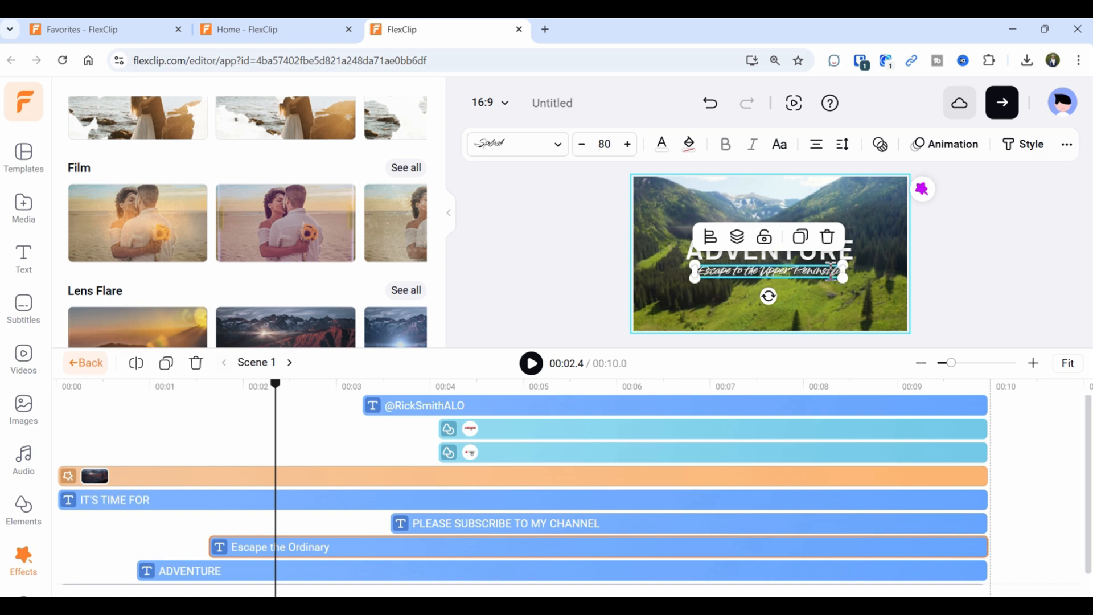
key(Escape)
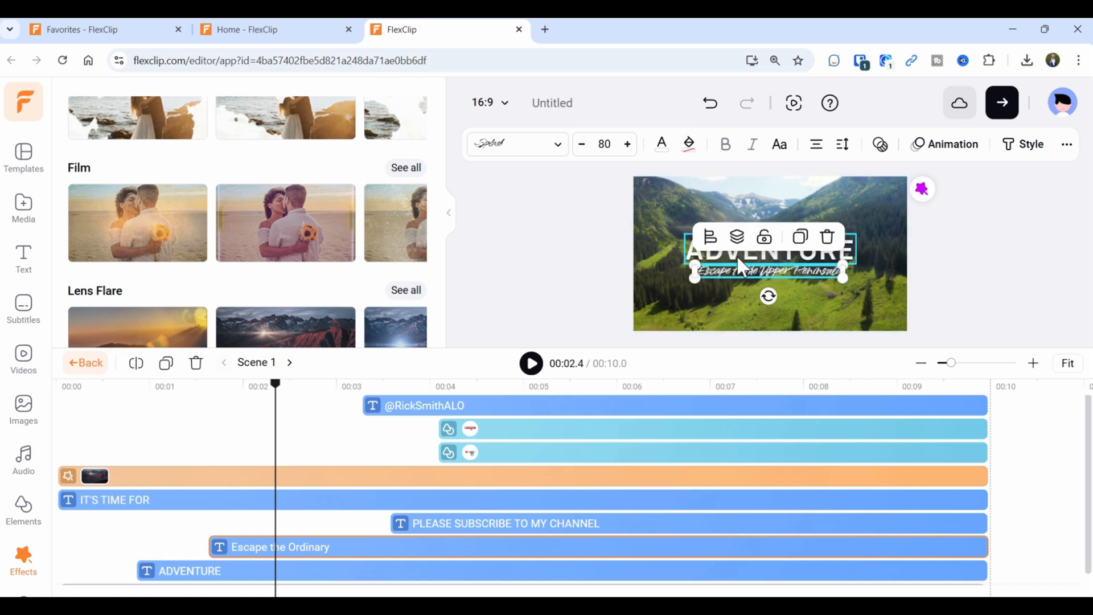
Scrub through the intro's titles and play it from 00:01.4 to check the new tagline.
click(397, 554)
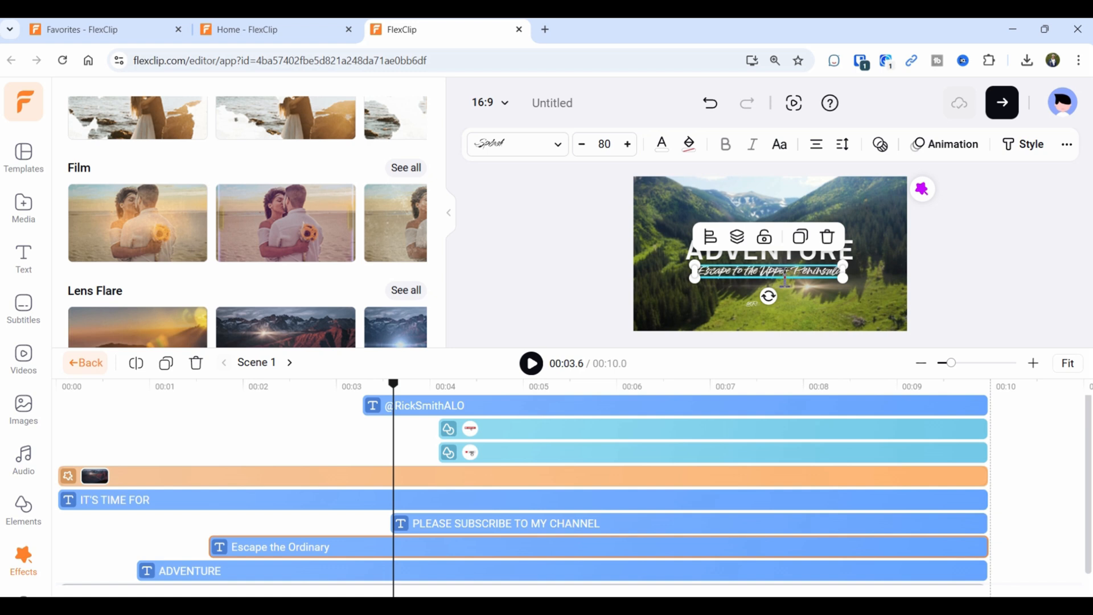
click(444, 541)
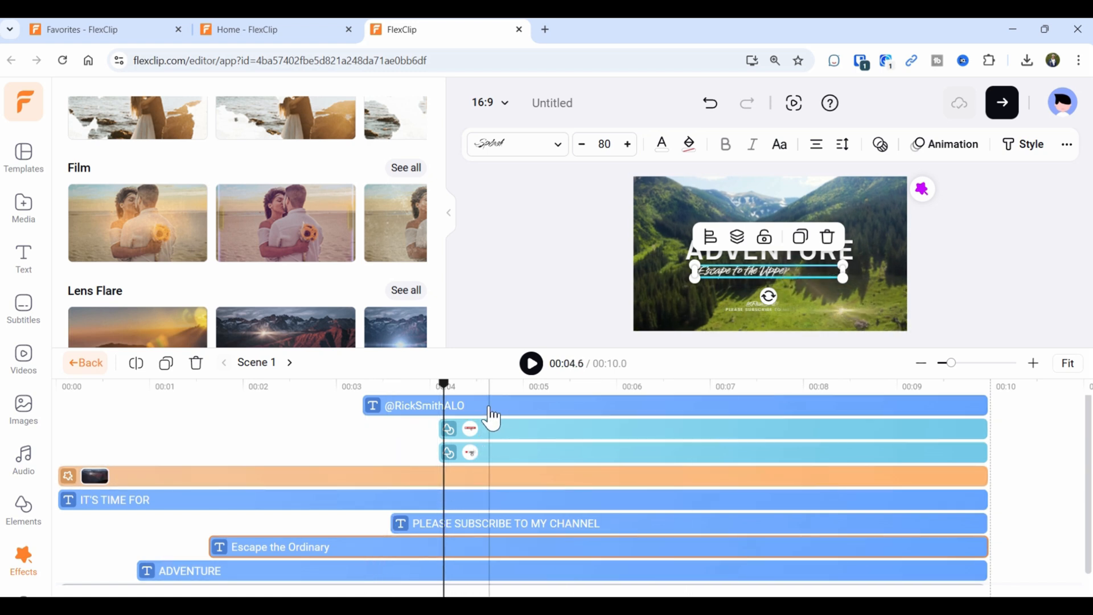
scroll(512, 455, down, 1)
scroll(433, 512, up, 1)
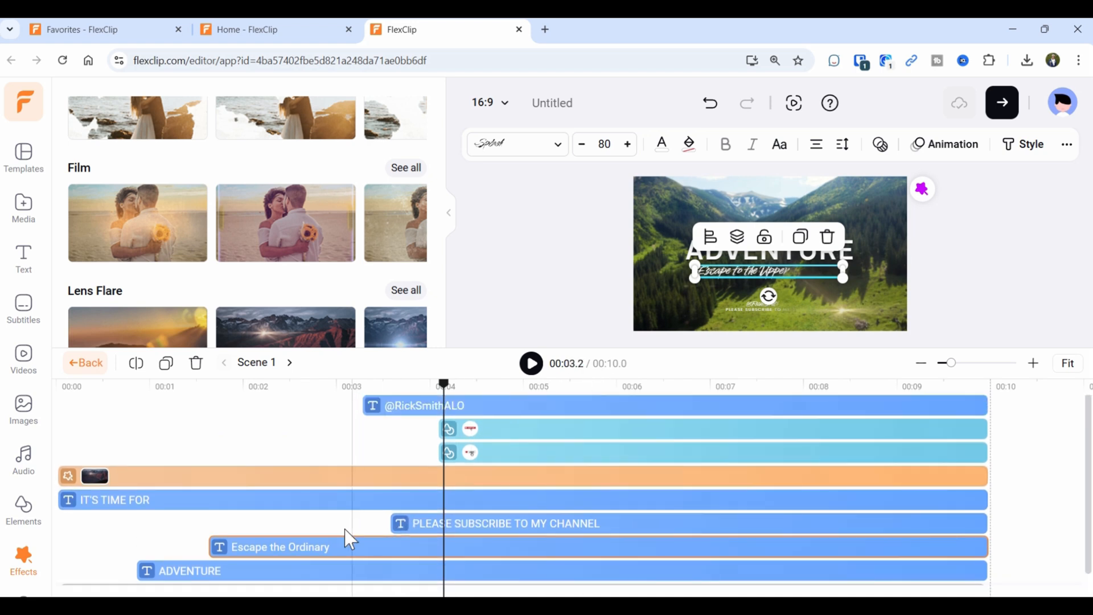
click(301, 546)
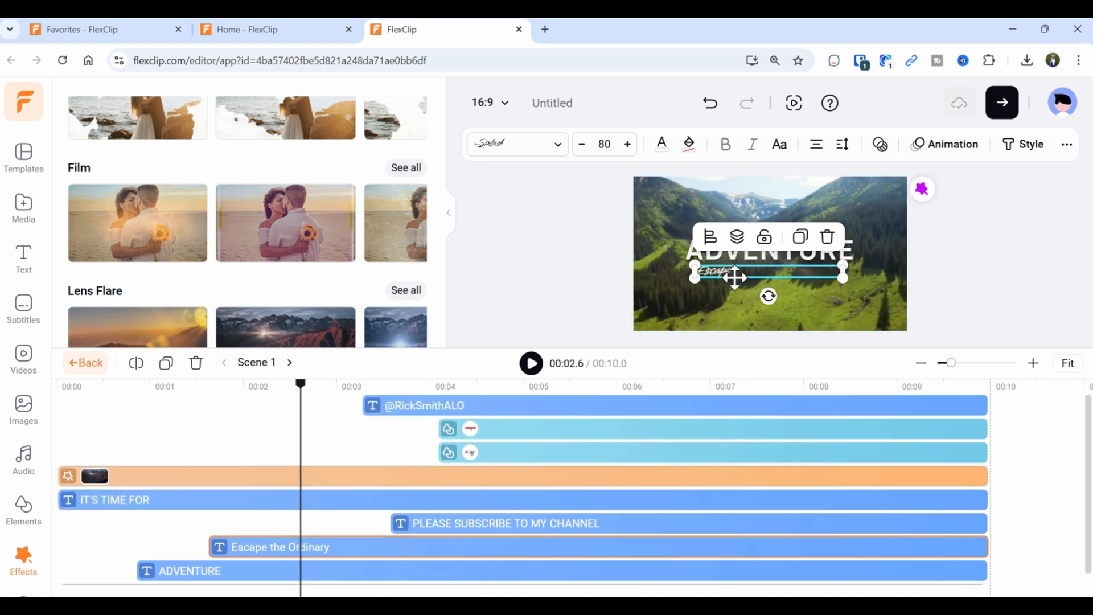
click(222, 396)
drag(226, 408, 184, 420)
click(777, 354)
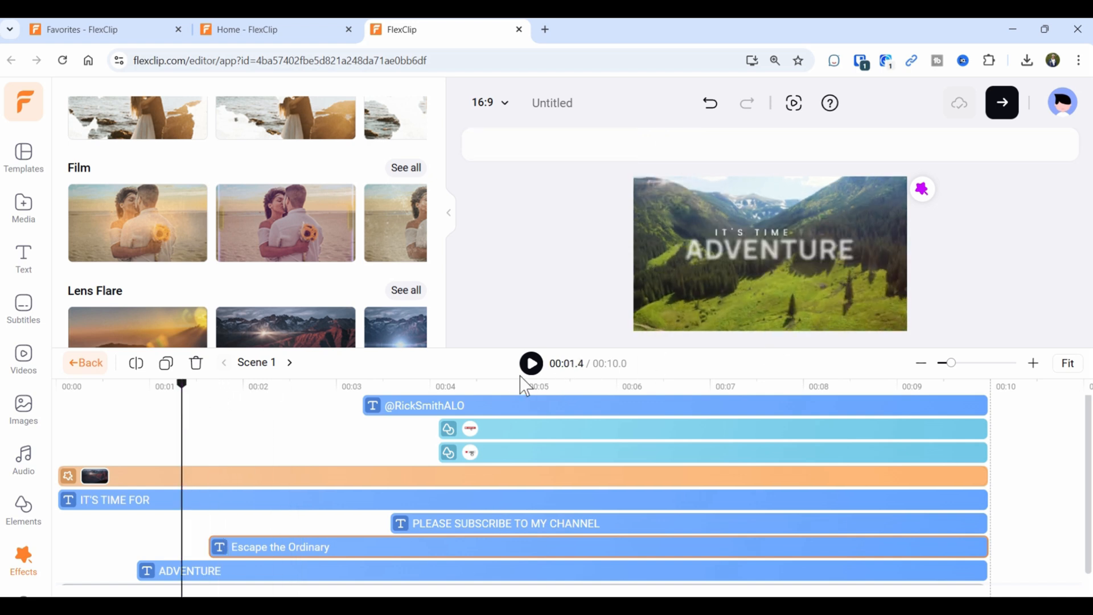
click(533, 367)
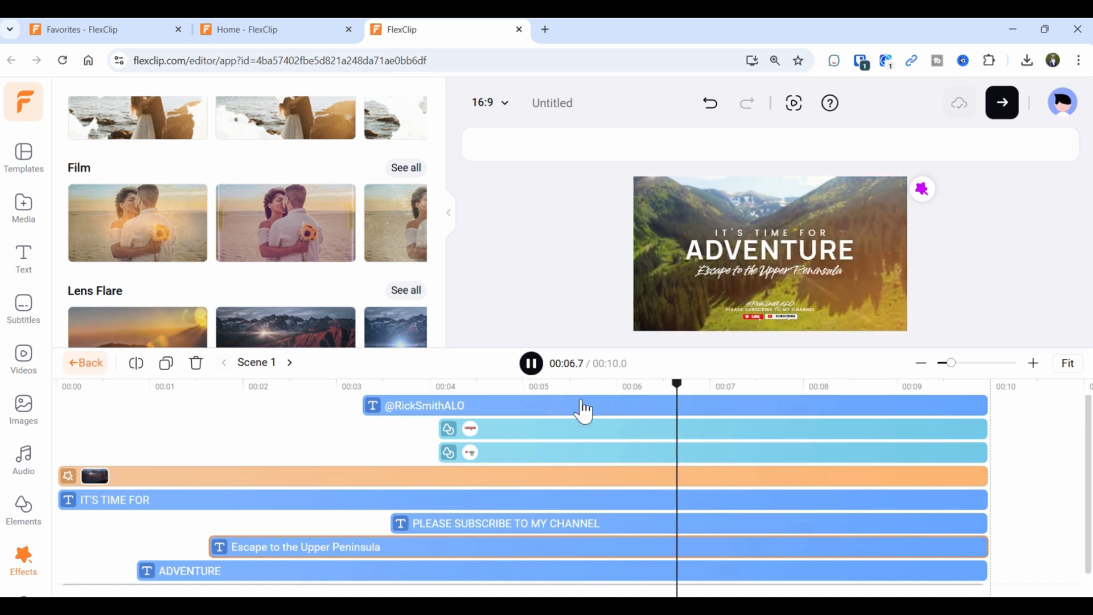
click(533, 367)
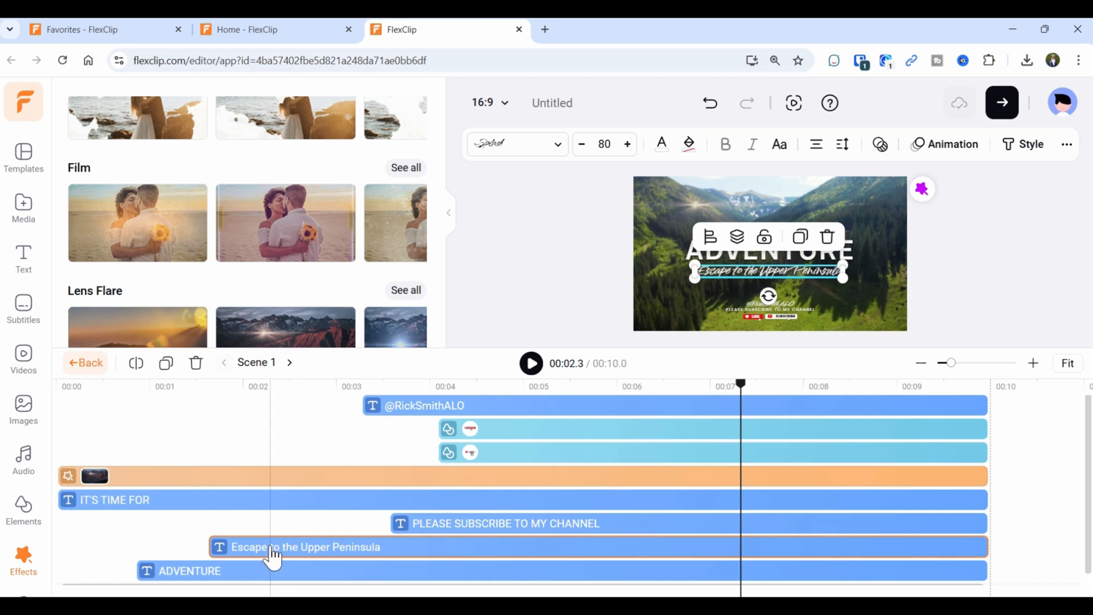
scroll(275, 558, down, 1)
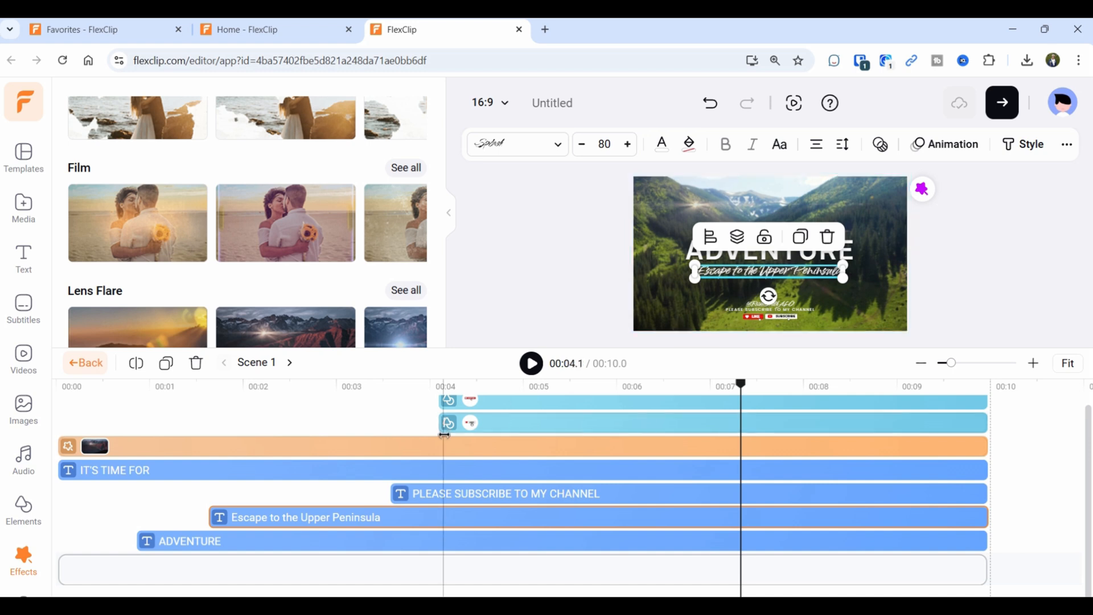
click(23, 211)
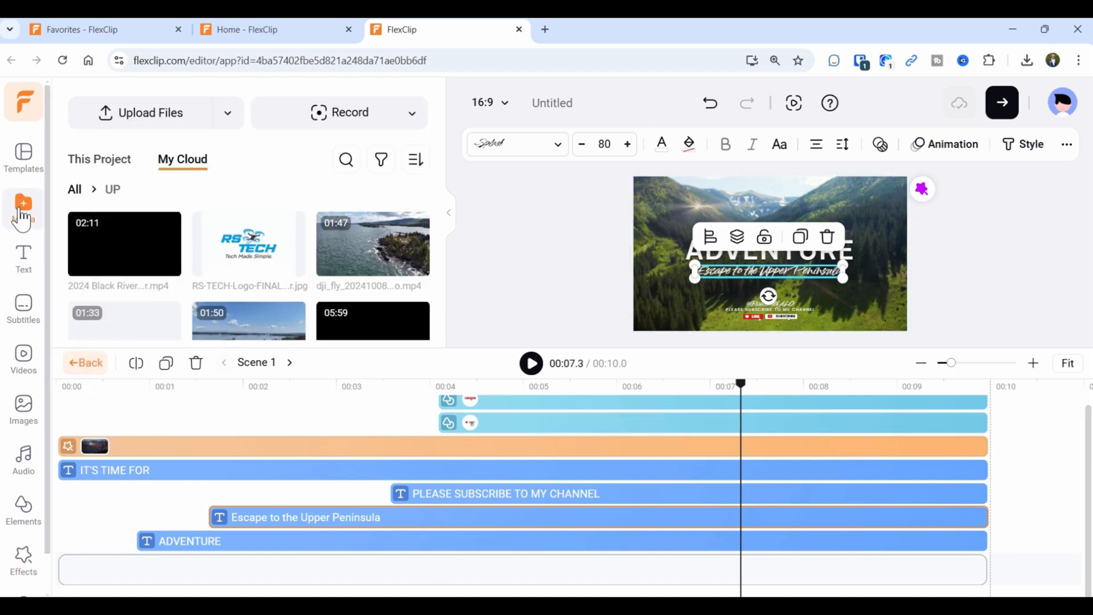
scroll(293, 228, down, 2)
scroll(298, 231, up, 3)
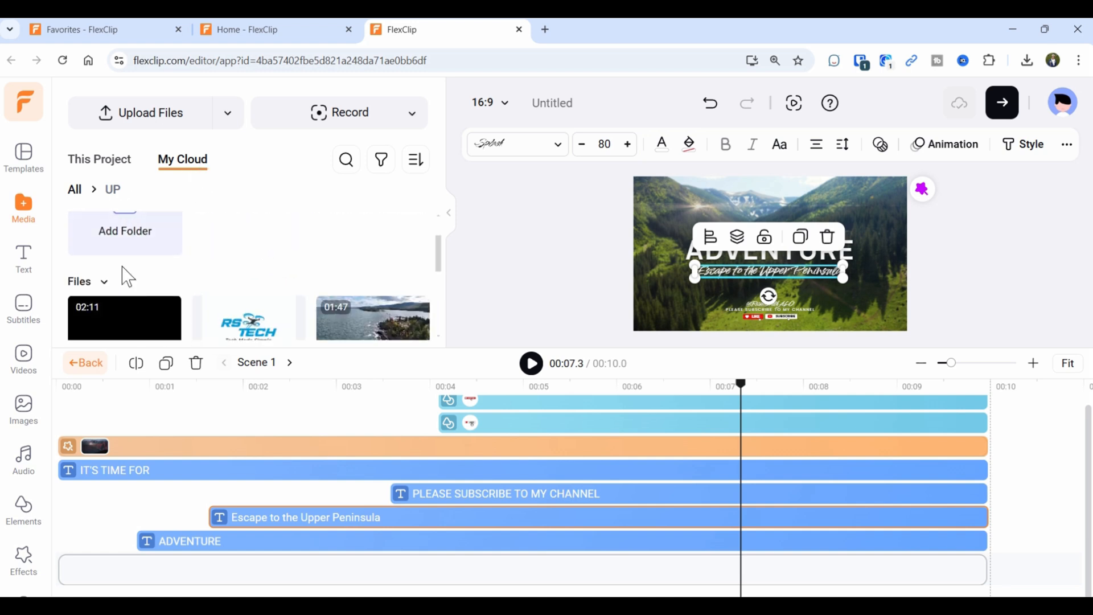
scroll(133, 308, down, 2)
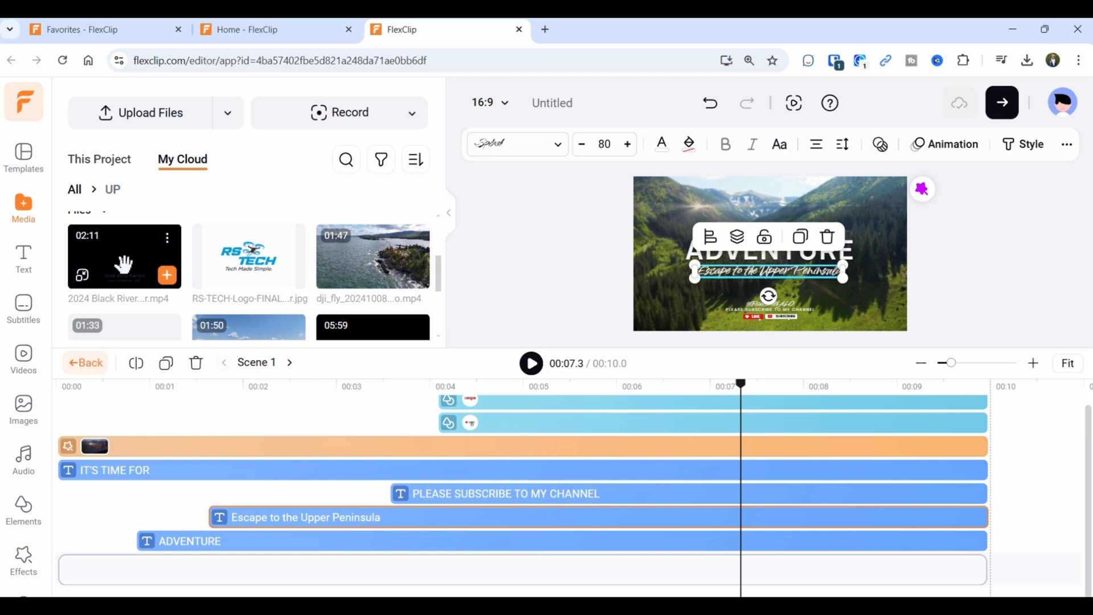
scroll(342, 256, down, 1)
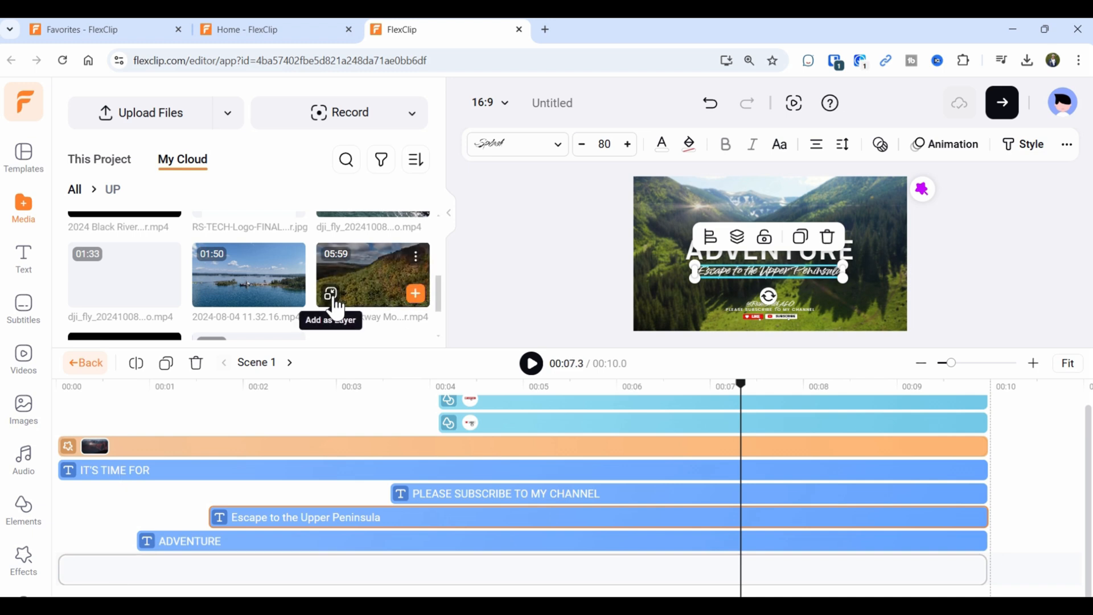
click(337, 309)
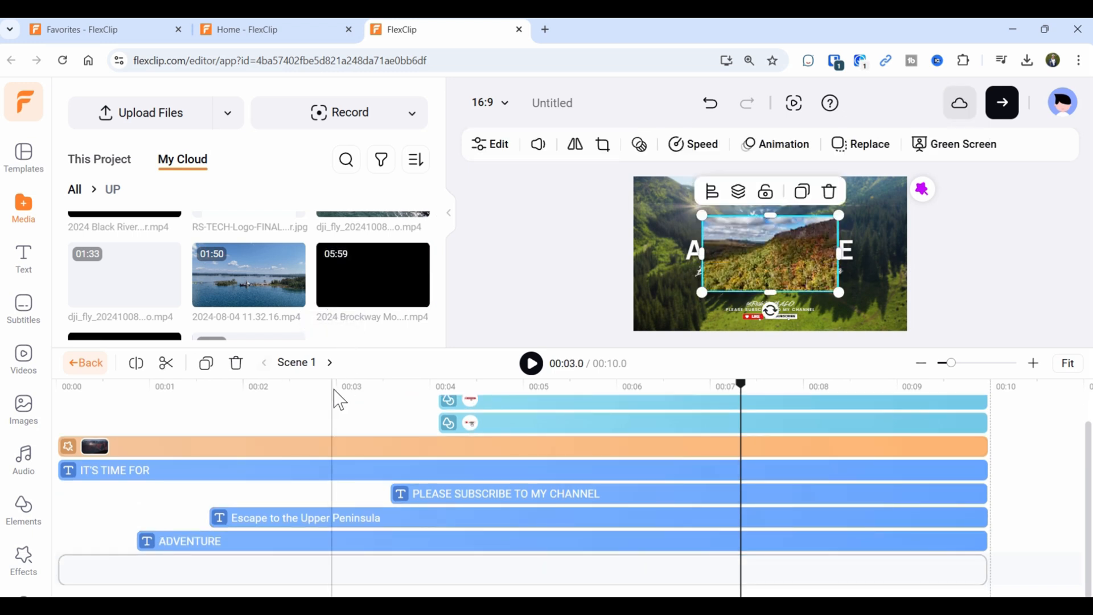
Drop the black 10-second layer to the bottom track and stretch the Brockway Mountain footage to full frame.
drag(561, 344, 568, 248)
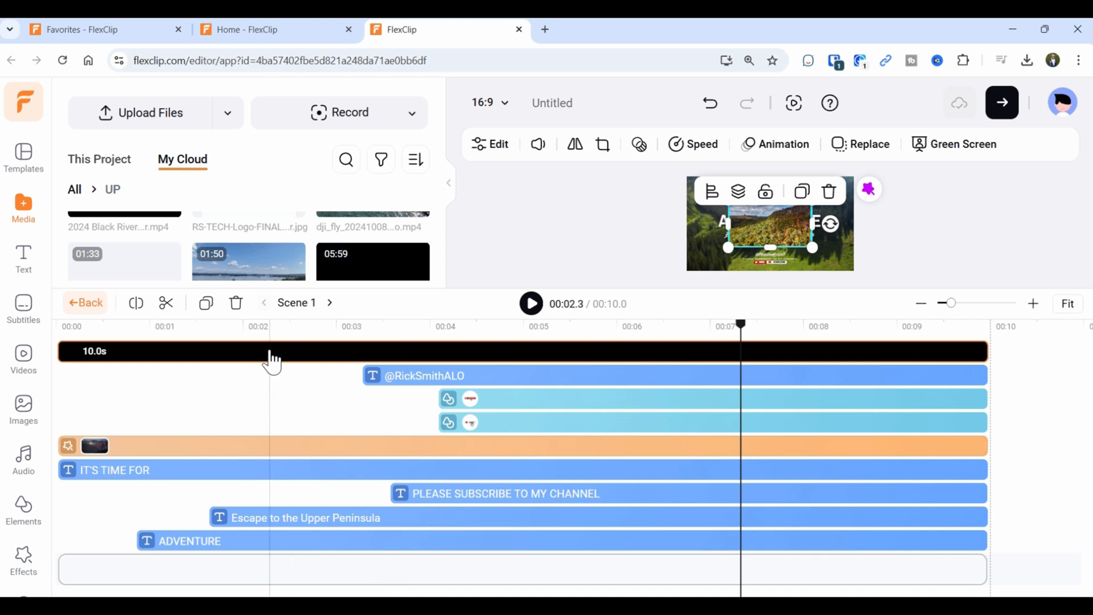
drag(272, 356, 246, 581)
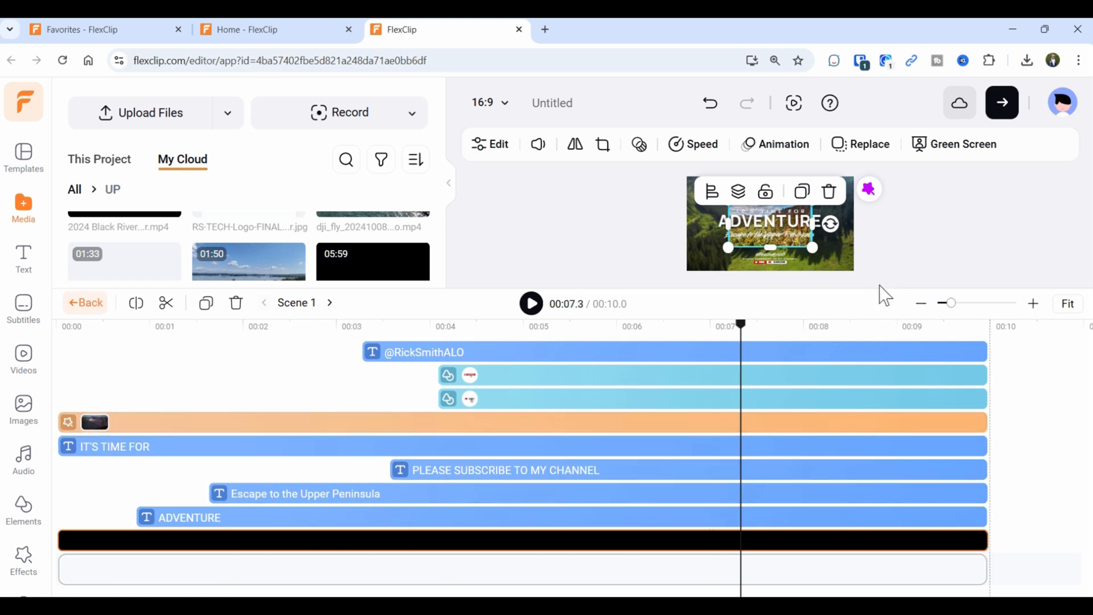
drag(876, 290, 868, 378)
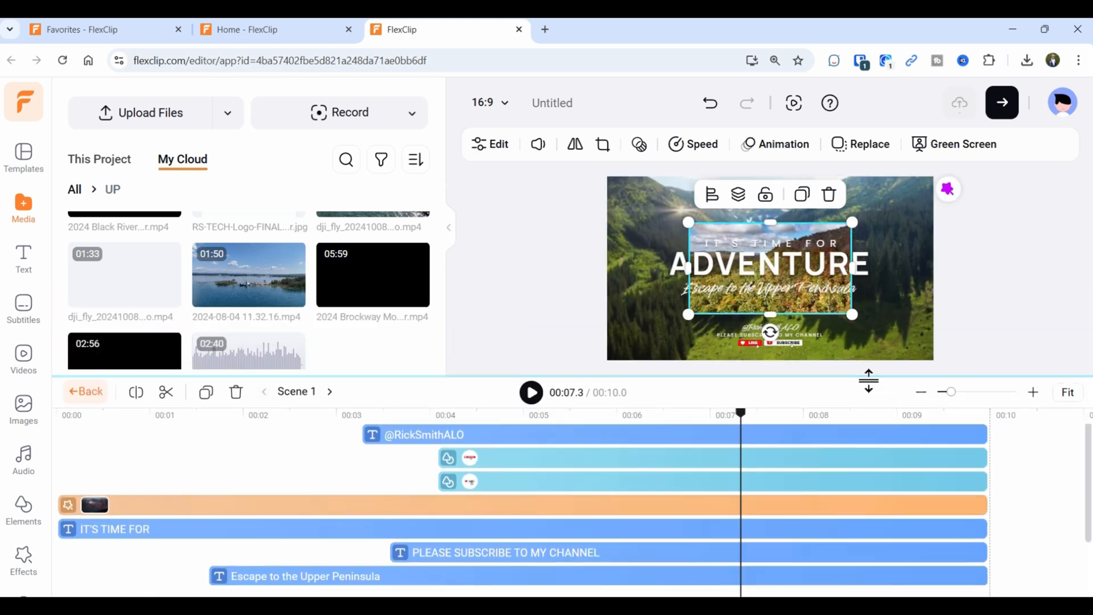
drag(688, 222, 631, 204)
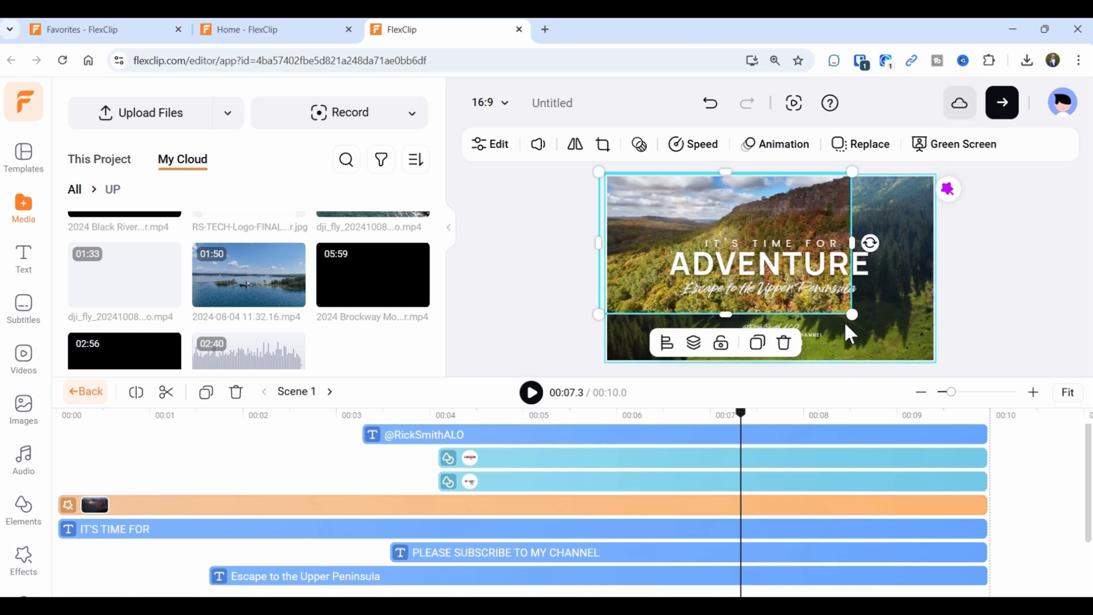
drag(848, 319, 911, 372)
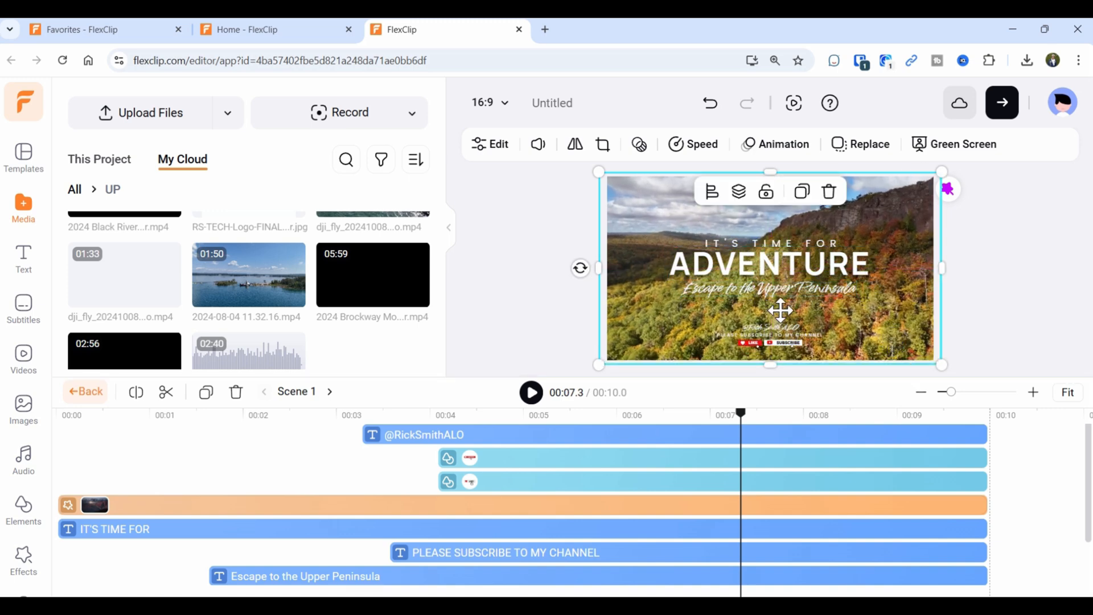
scroll(270, 538, down, 3)
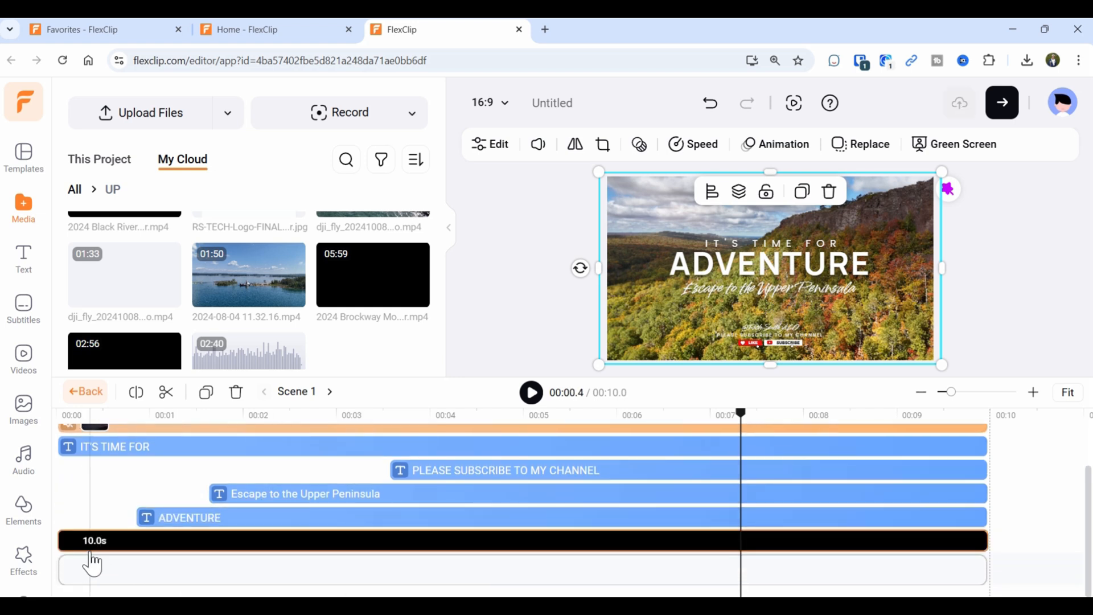
Play the title scene from 00:00.7 to check the titles, then return to the full project timeline.
click(122, 552)
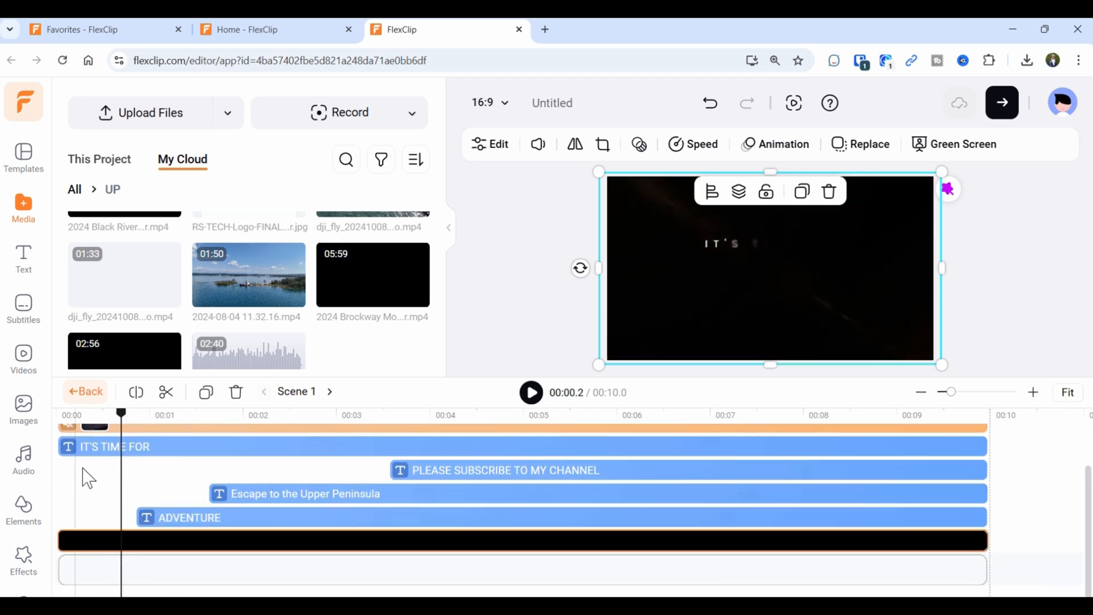
click(533, 401)
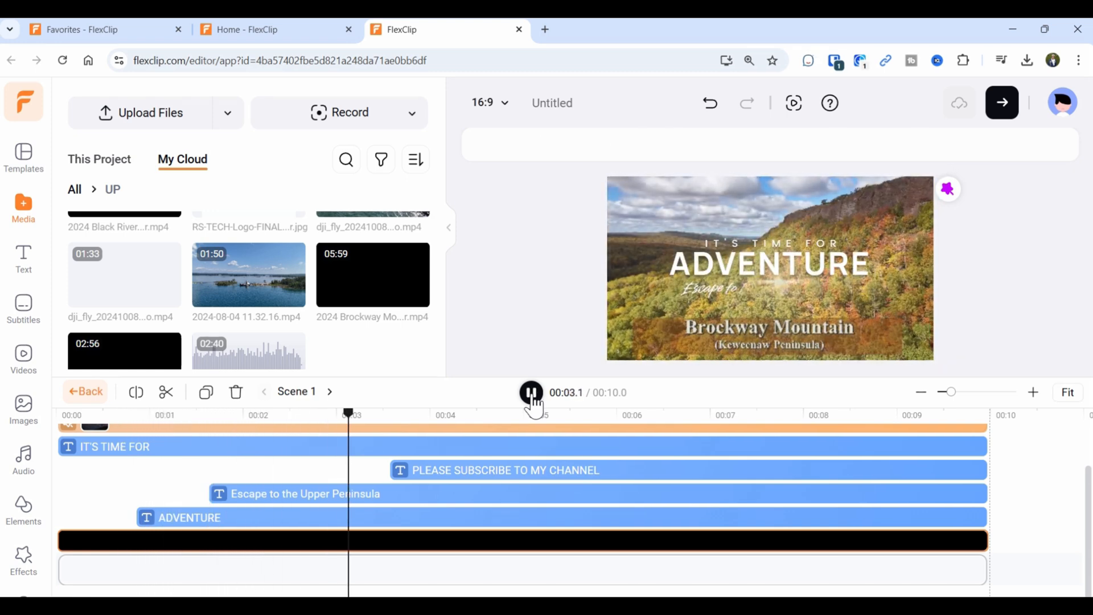
click(531, 394)
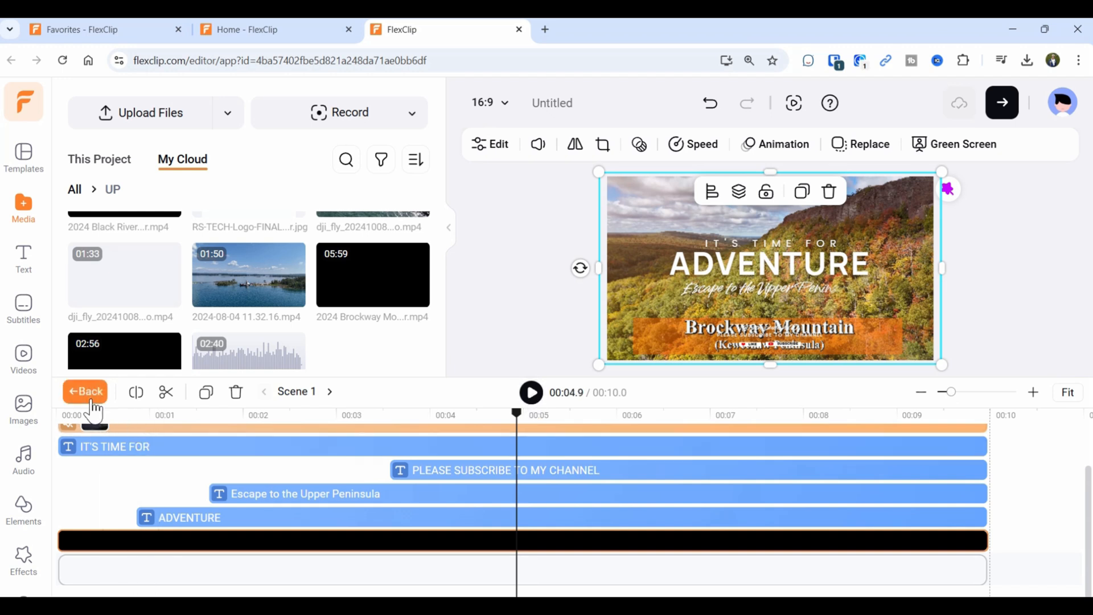
click(134, 551)
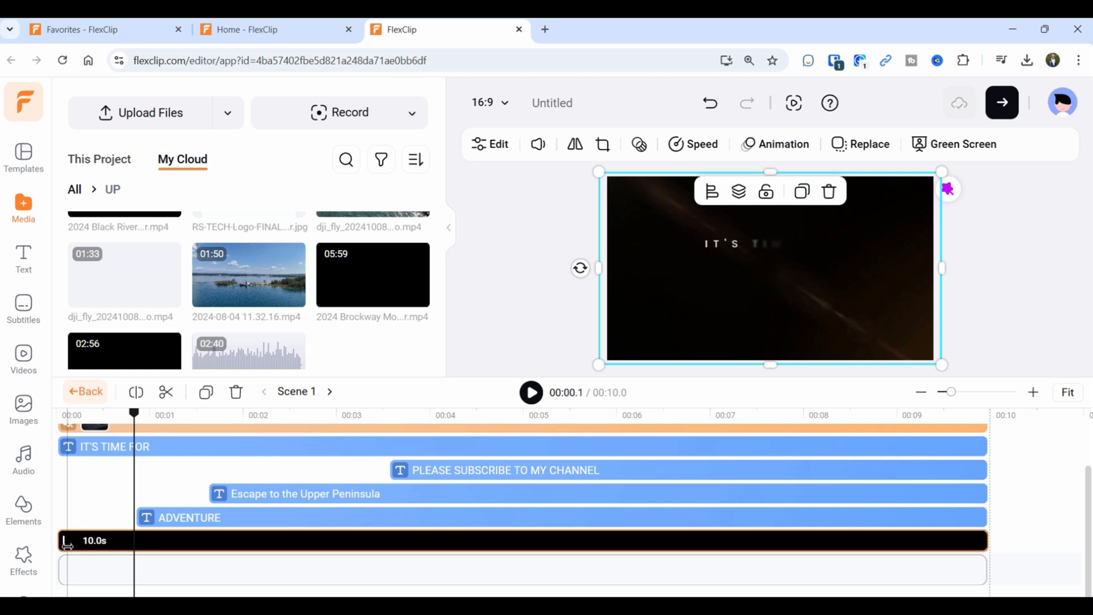
click(86, 392)
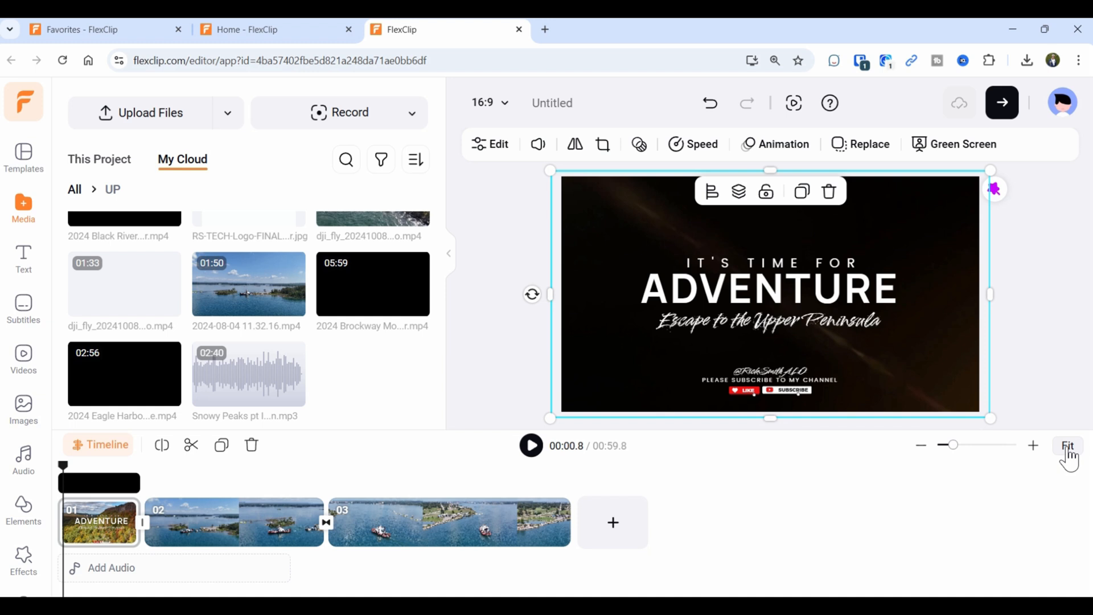
Zoom into the timeline, split the black layer at 00:02.7, and move it to 00:00.
click(1033, 445)
click(1033, 446)
drag(71, 476, 175, 474)
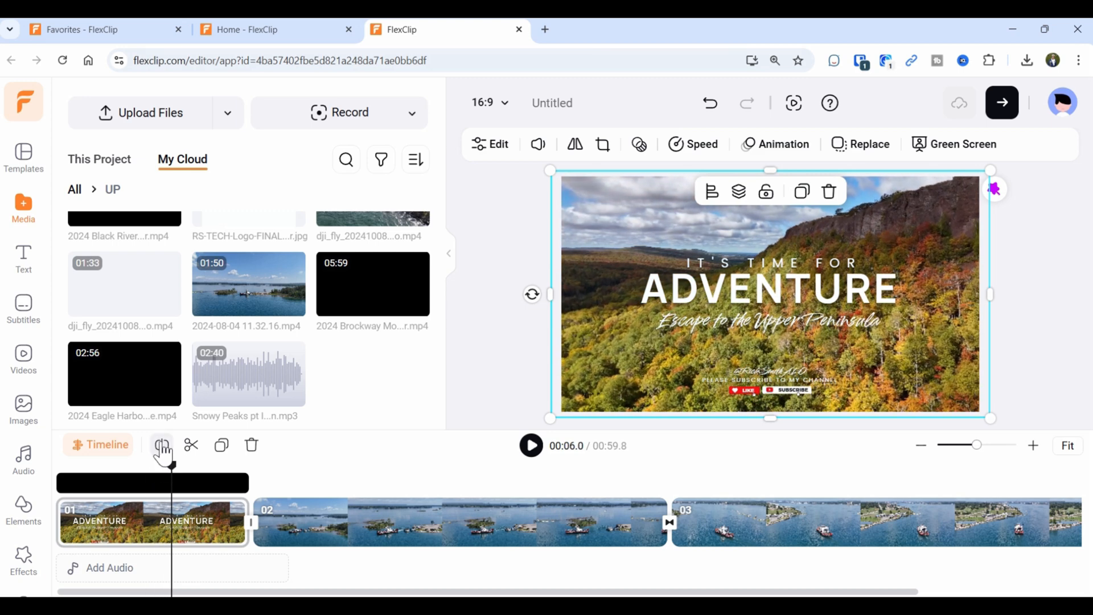
click(162, 450)
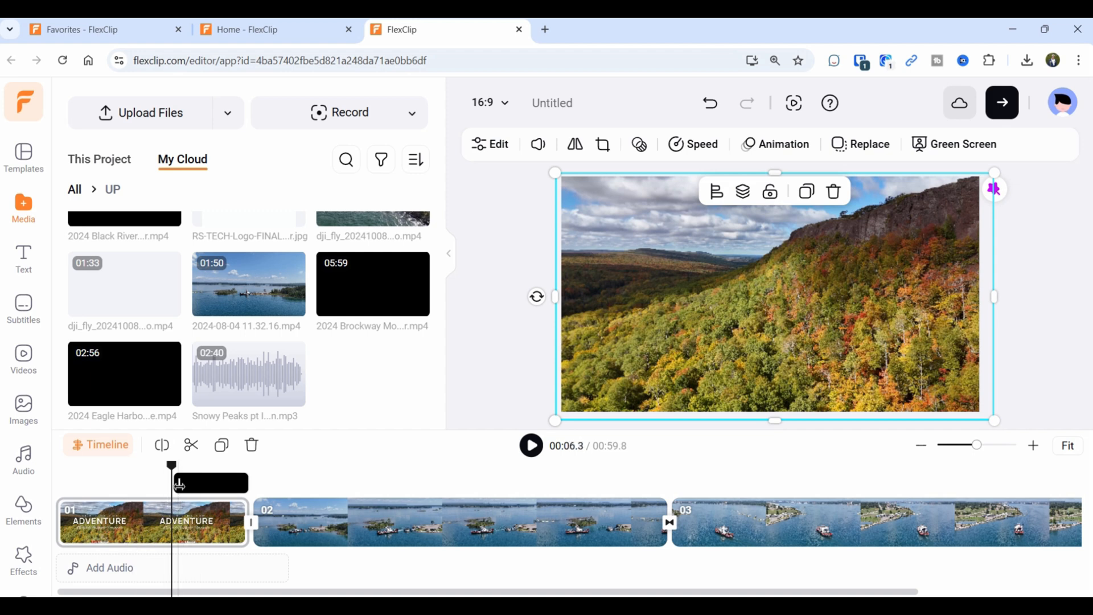
drag(202, 486, 36, 490)
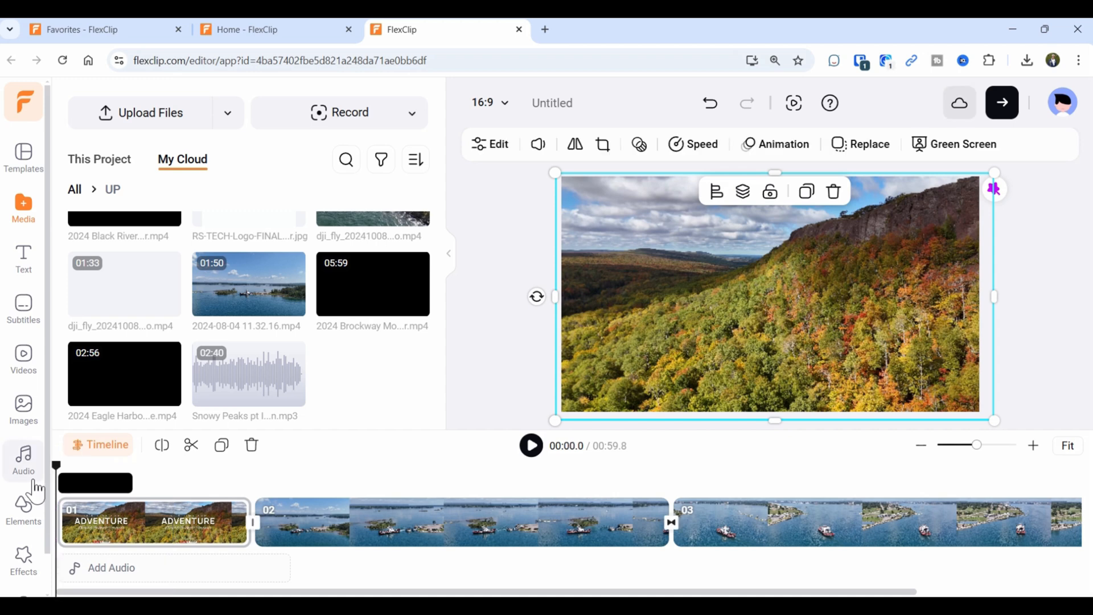
Play back the intro and extend the layer's end to about 00:09.9.
click(530, 447)
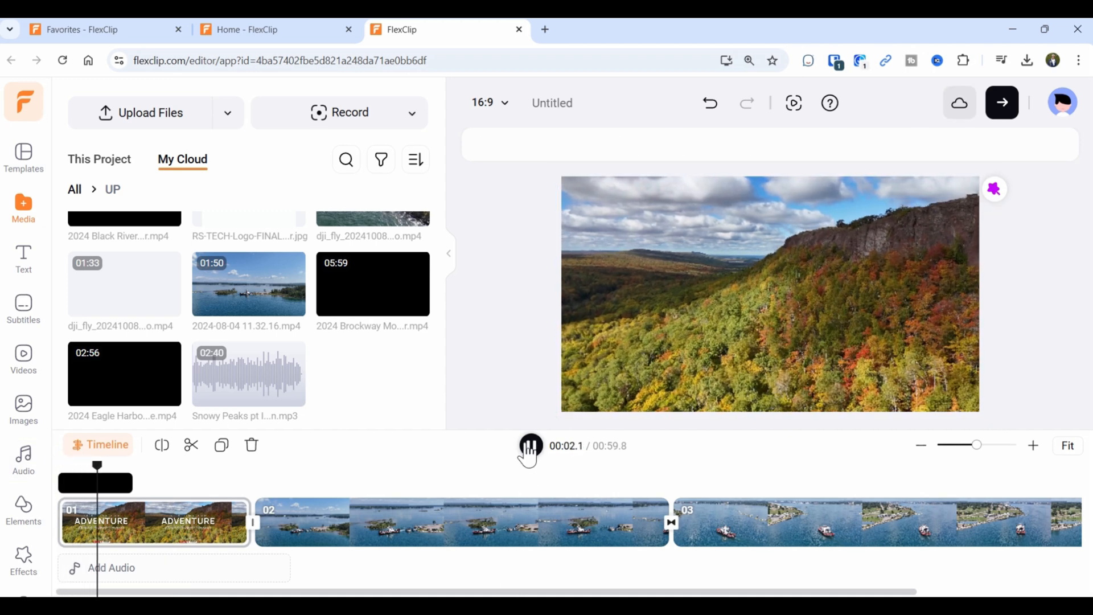
click(531, 446)
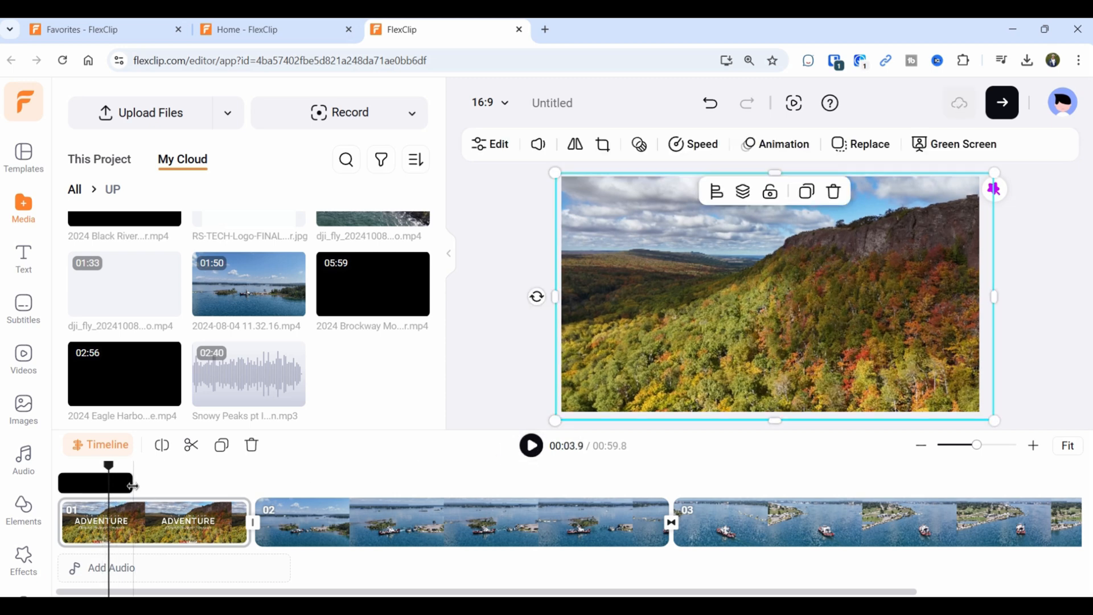
drag(129, 484, 255, 488)
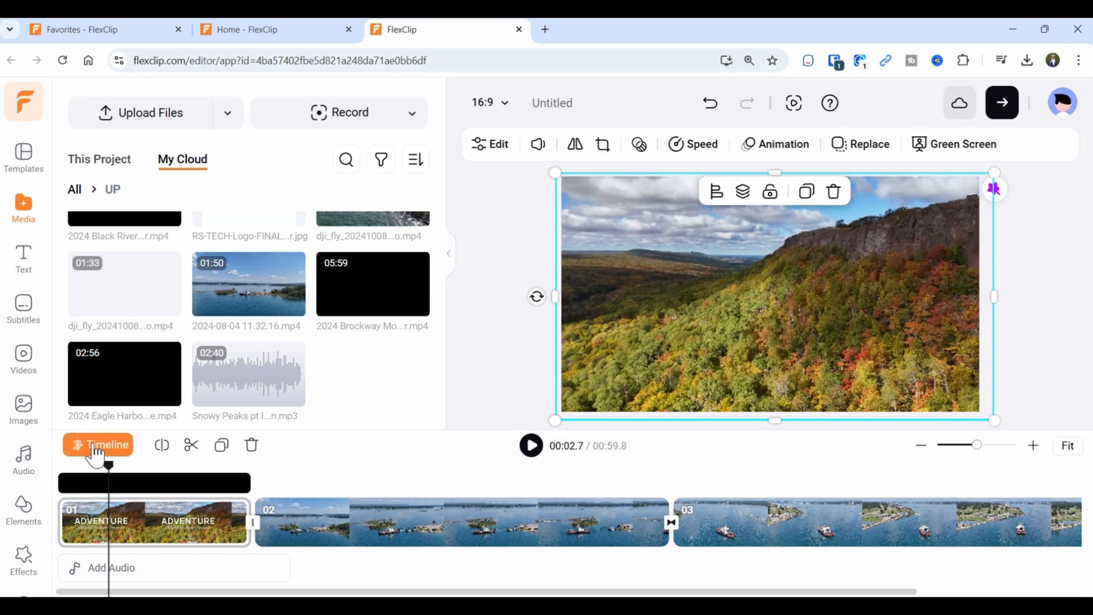
Trim the top black clip in Scene 1's layer timeline to 6 seconds and replay the scene.
click(95, 450)
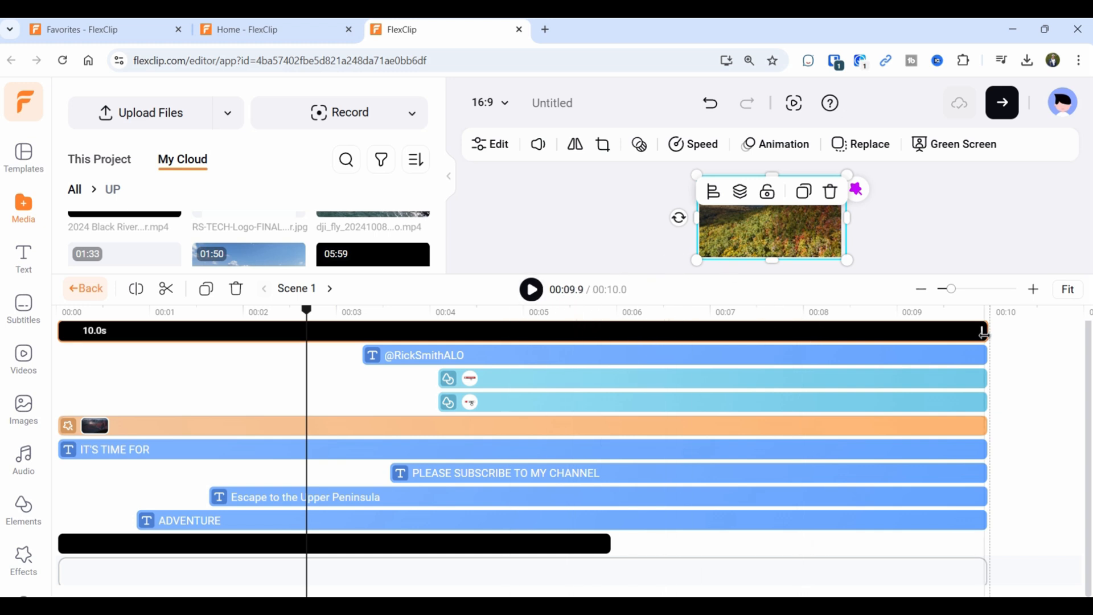
drag(980, 333, 1019, 329)
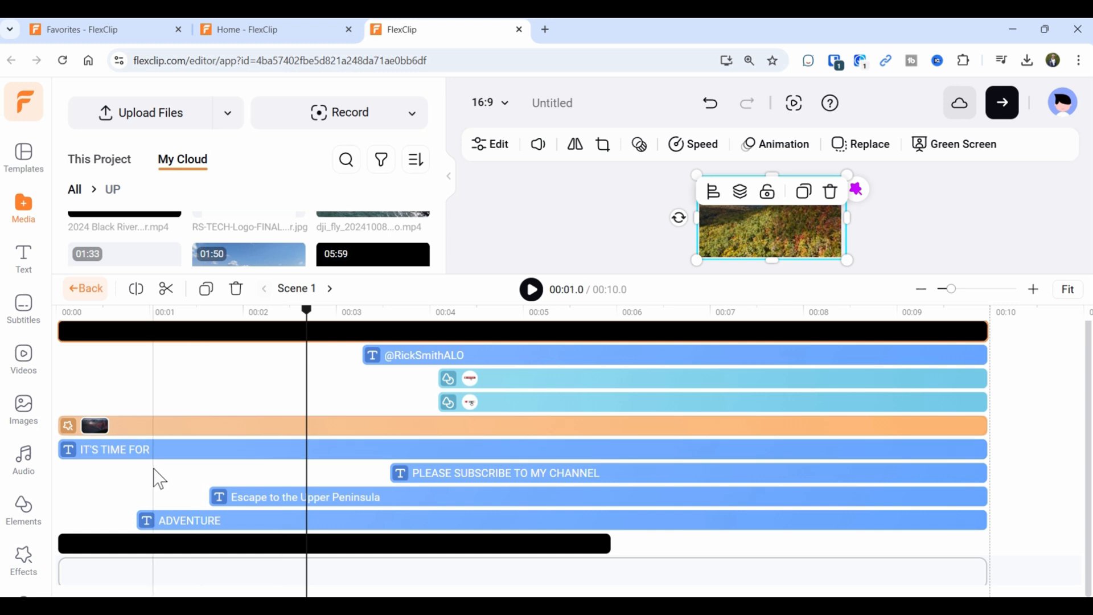
drag(308, 322, 64, 312)
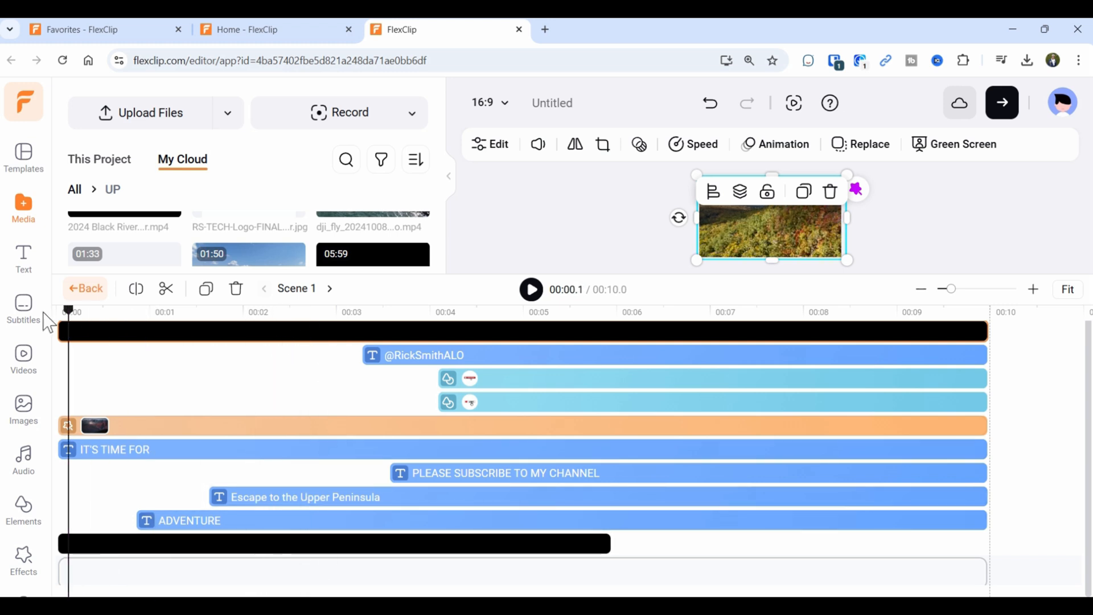
click(531, 290)
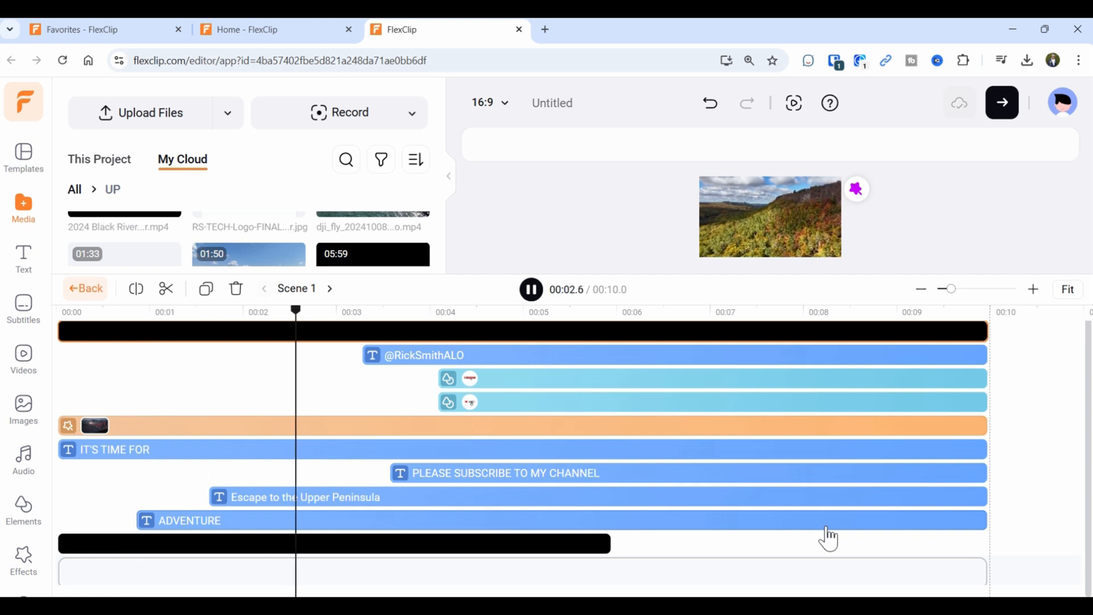
Move the black clip to the bottom track beneath the titles and stretch it to 10 seconds.
click(531, 289)
drag(476, 332, 454, 551)
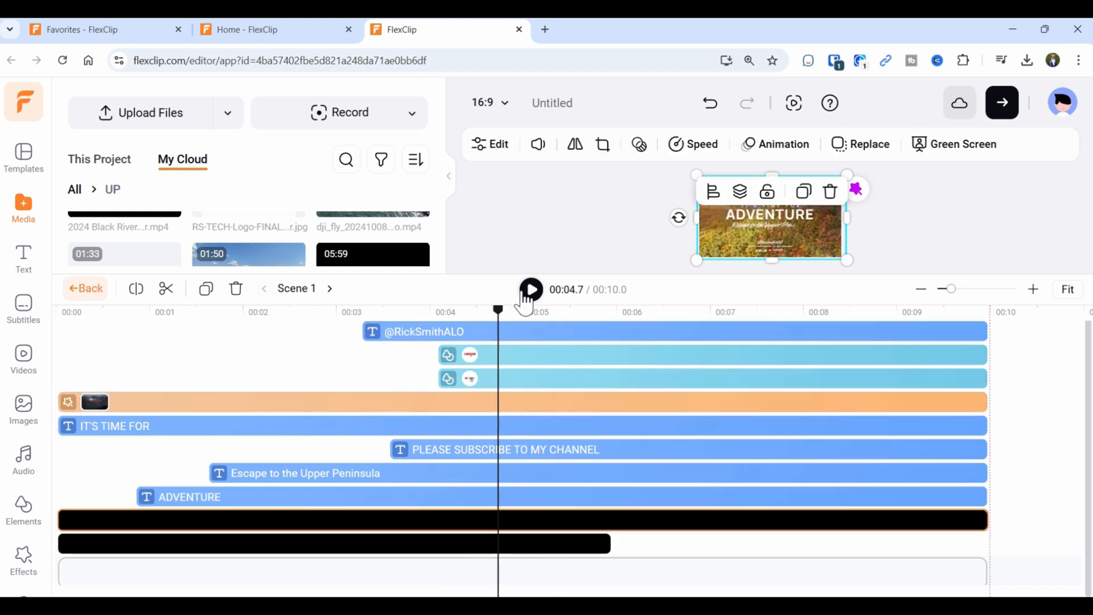
click(46, 310)
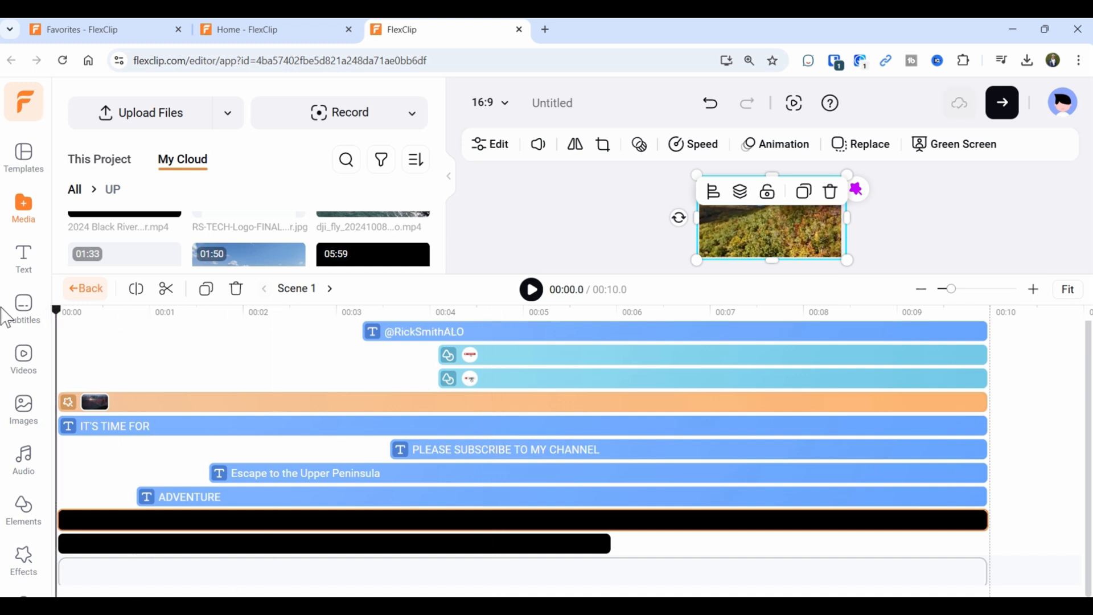
click(530, 290)
drag(607, 563, 1011, 574)
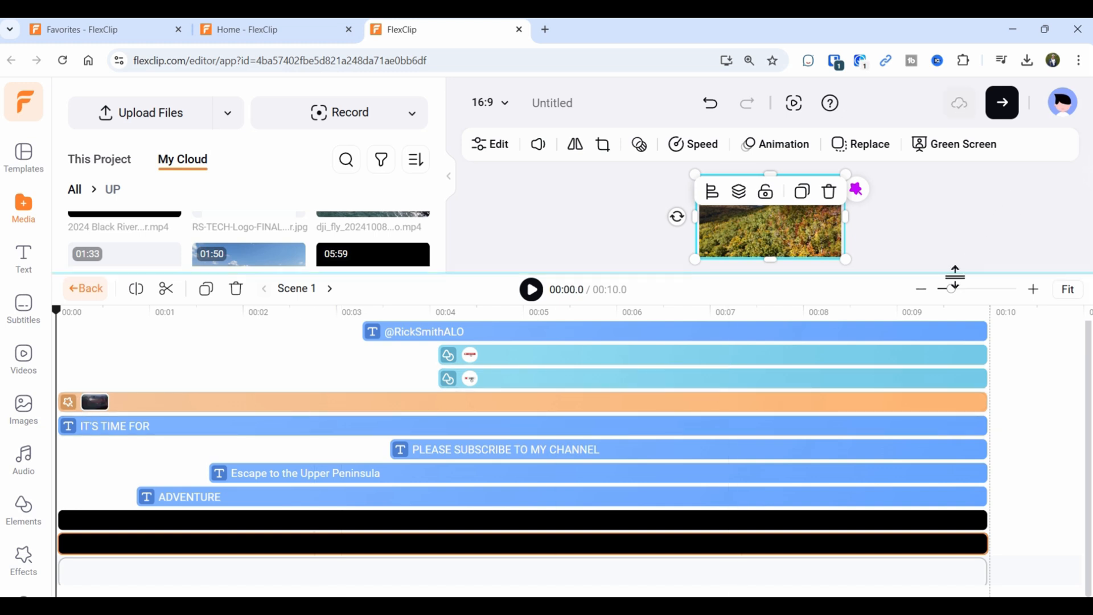
Enlarge the preview area and play the intro full-screen from the beginning.
drag(955, 277, 937, 383)
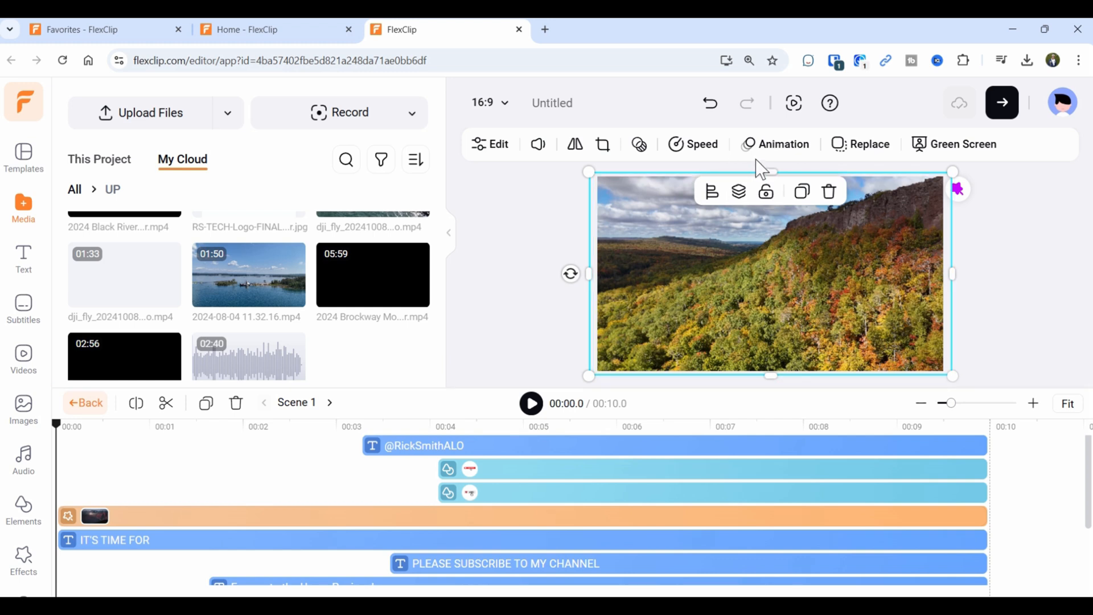
click(795, 110)
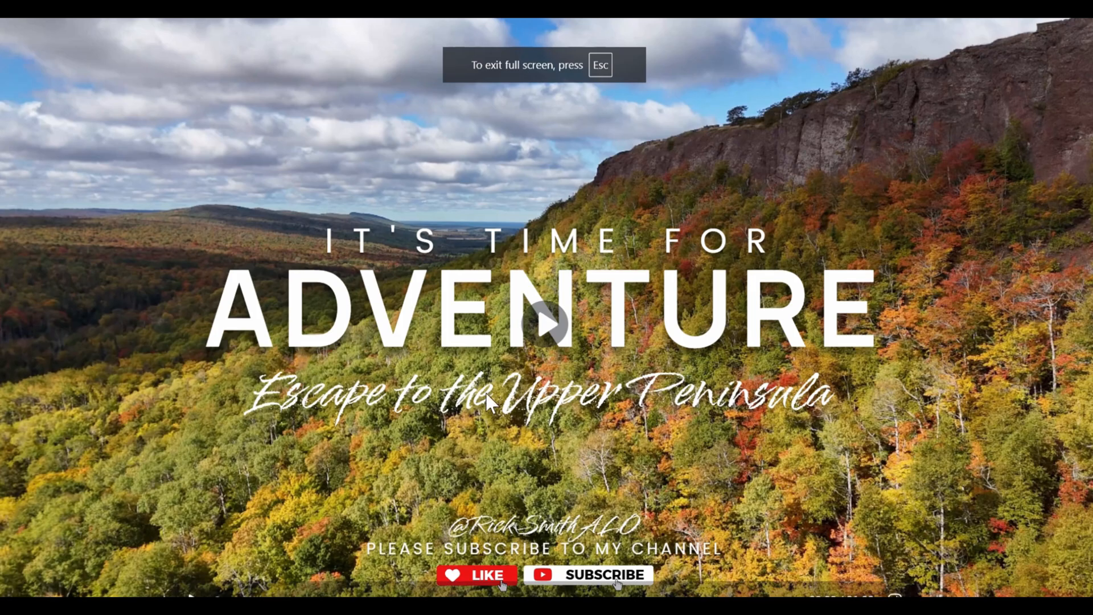
click(541, 328)
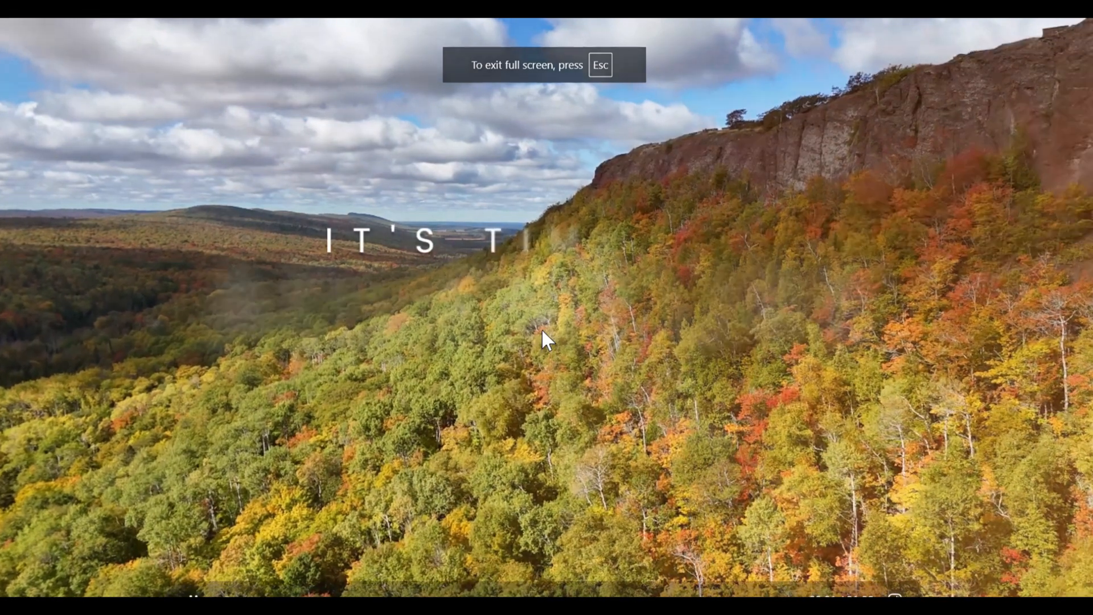
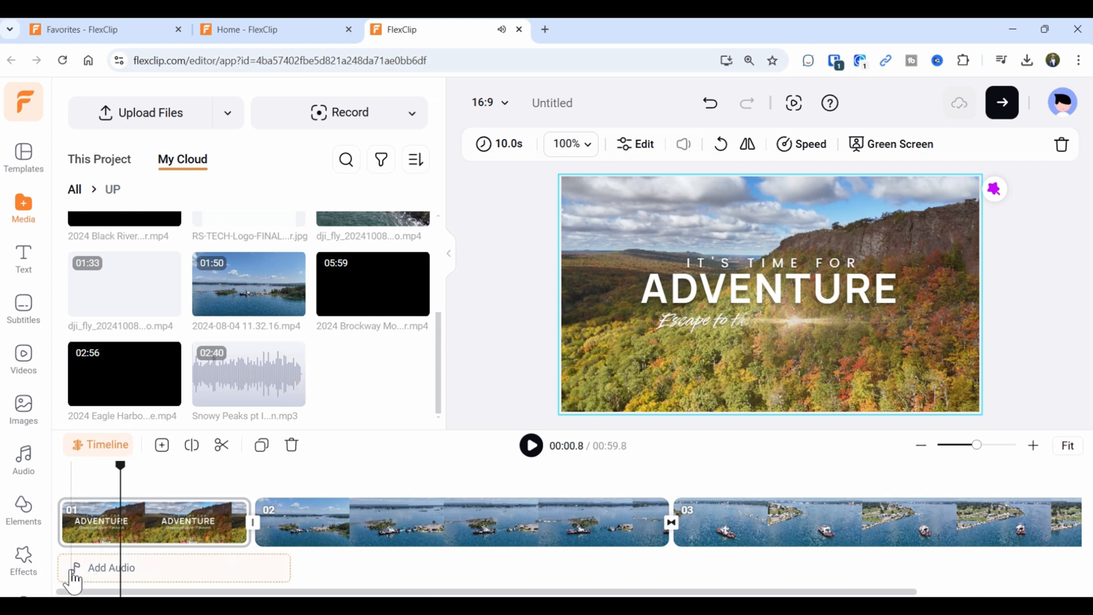
Bring up the Add to Timeline option on the uploaded mp3 in My Cloud.
mouse_move(266, 378)
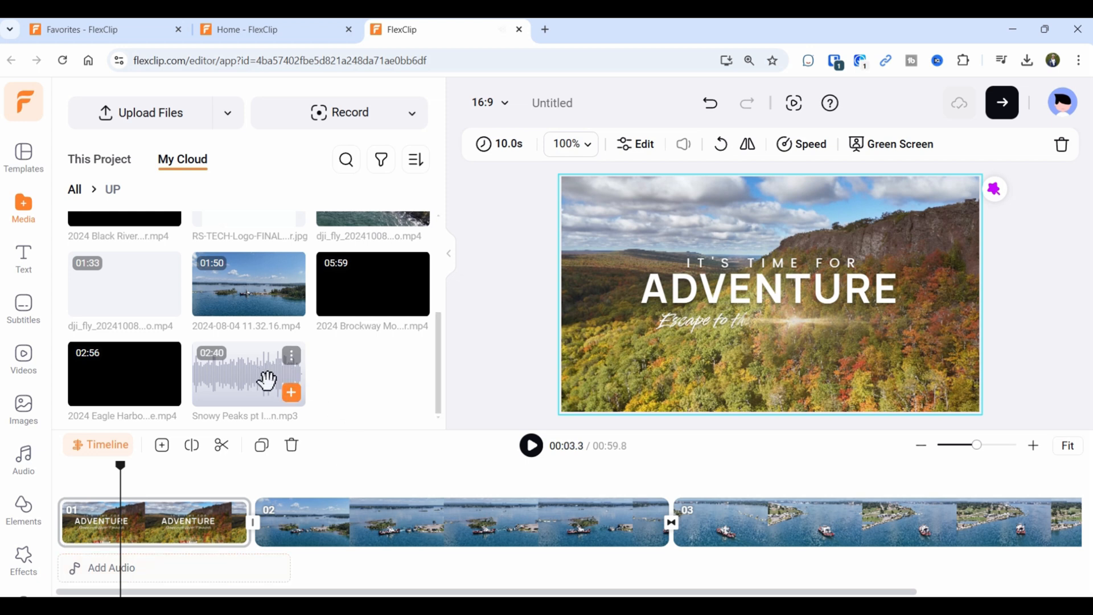
Add the Snowy Peaks pt I mp3 under all three scenes, preview it, and fit the 59.8-second timeline.
click(291, 392)
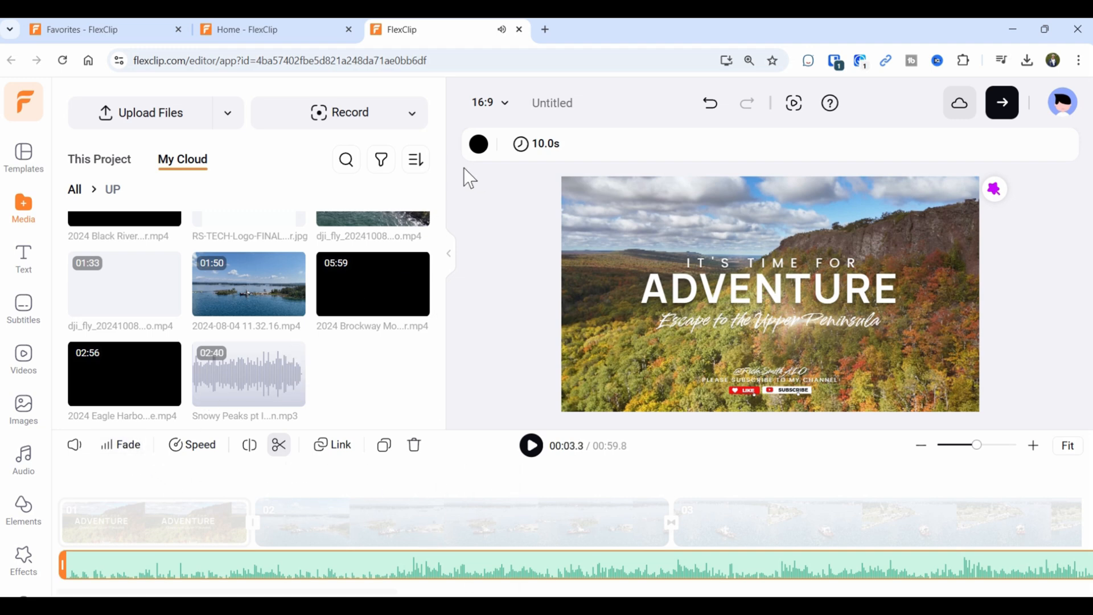
click(523, 453)
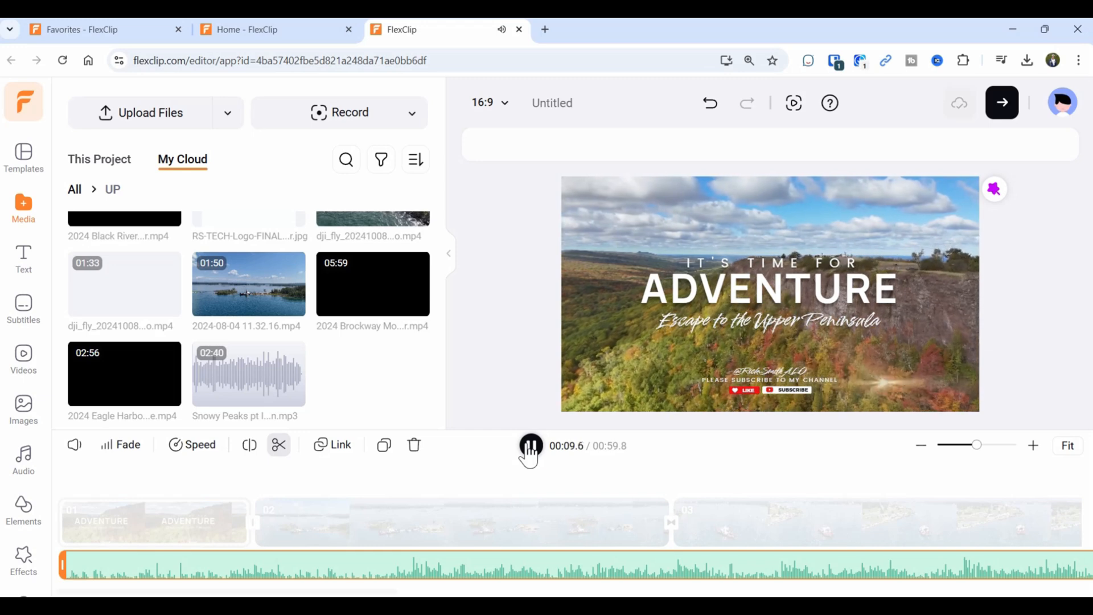
click(529, 452)
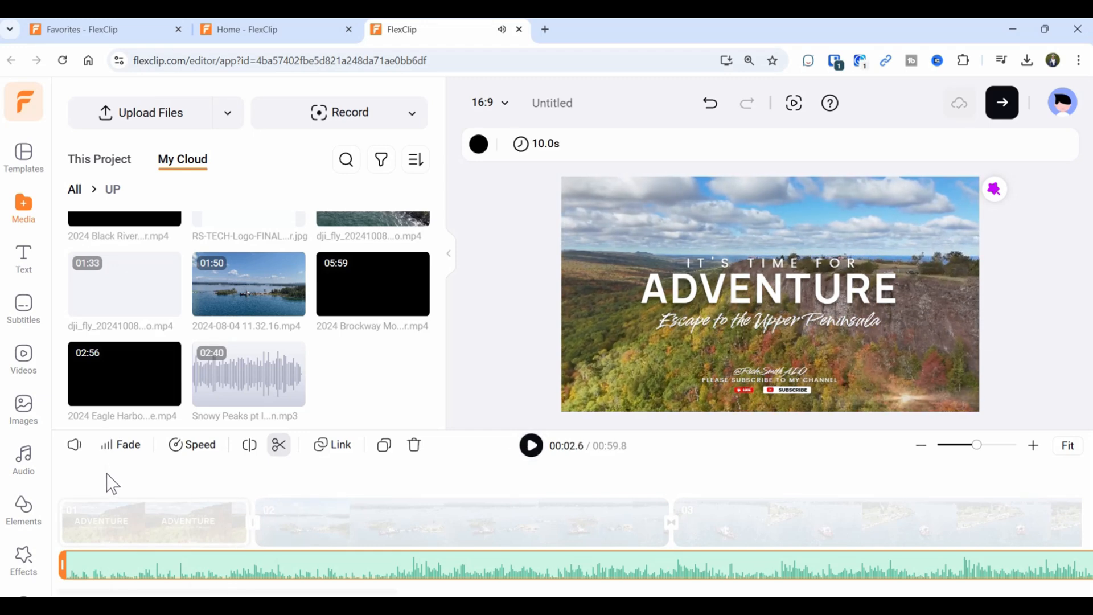
click(127, 511)
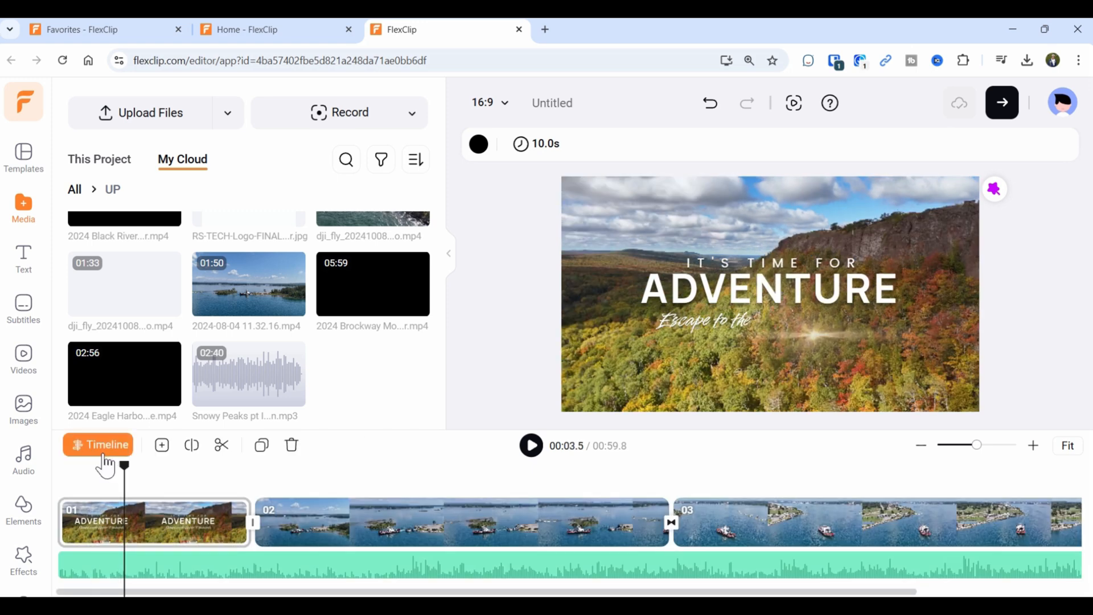
click(1067, 447)
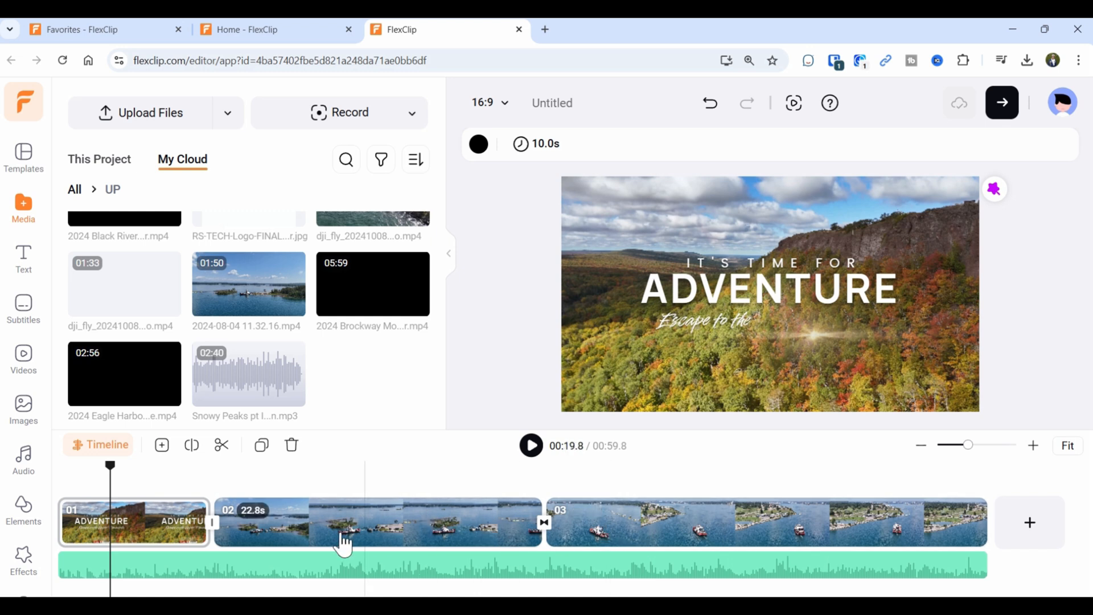
Apply a Zoom transition between the ADVENTURE intro and the first ferry clip and preview it.
click(215, 533)
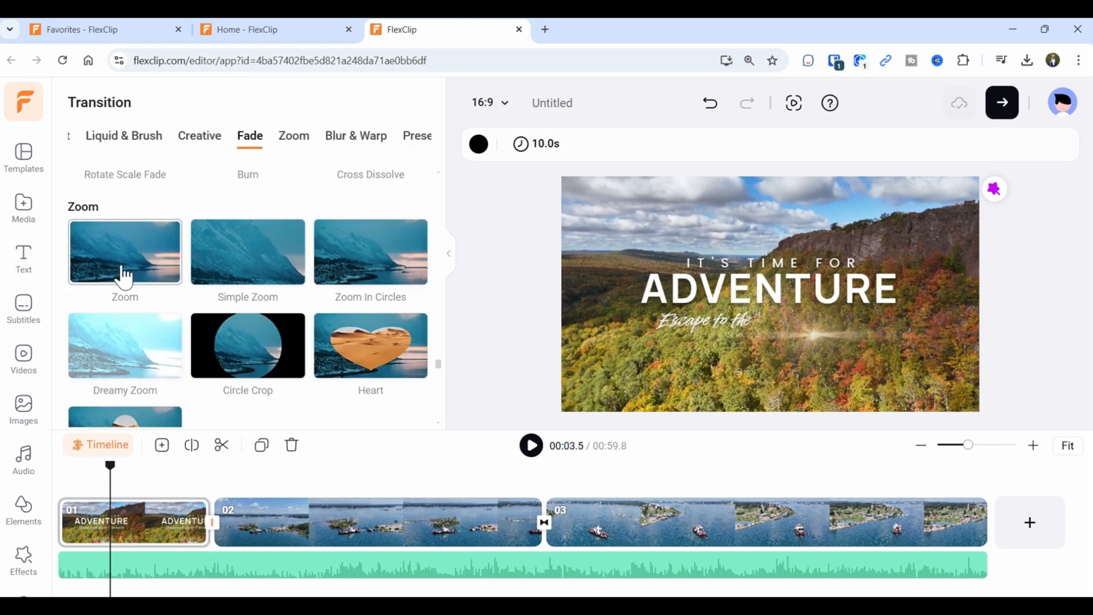
click(124, 276)
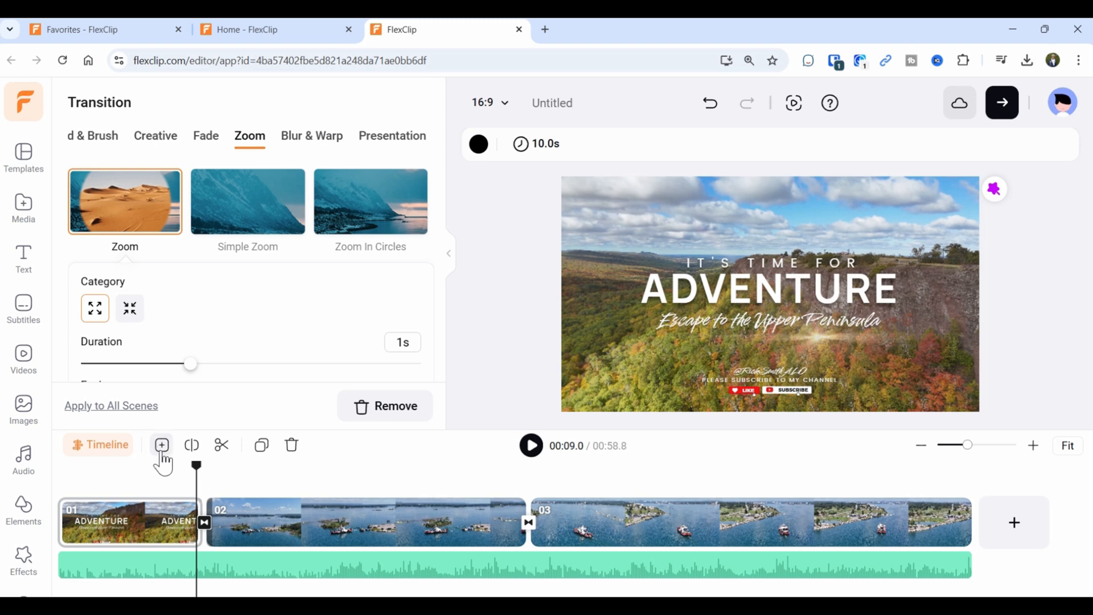
drag(196, 474, 185, 474)
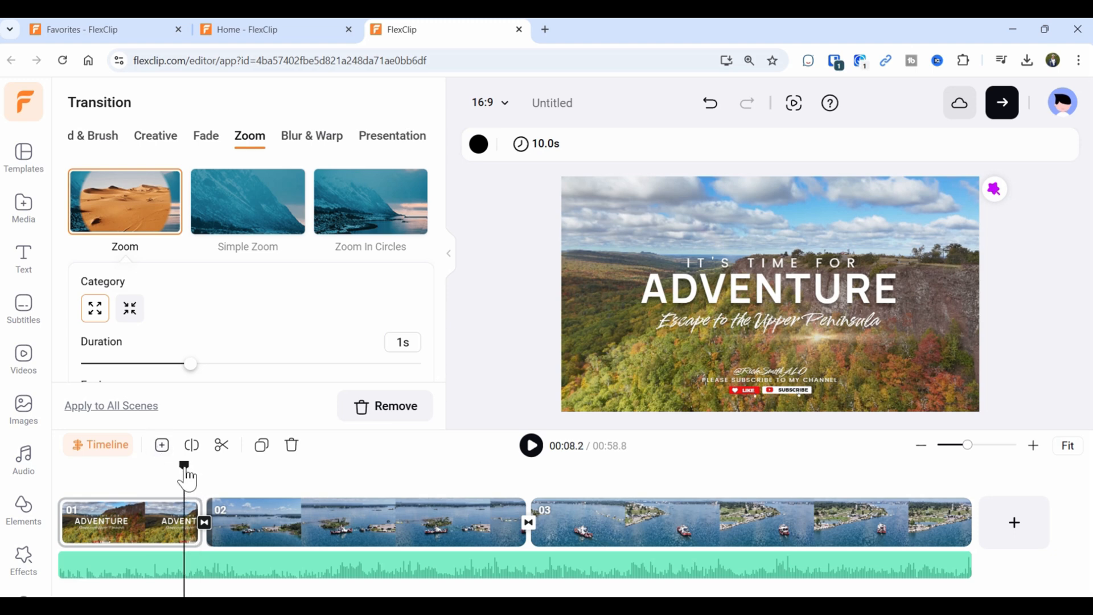
click(528, 452)
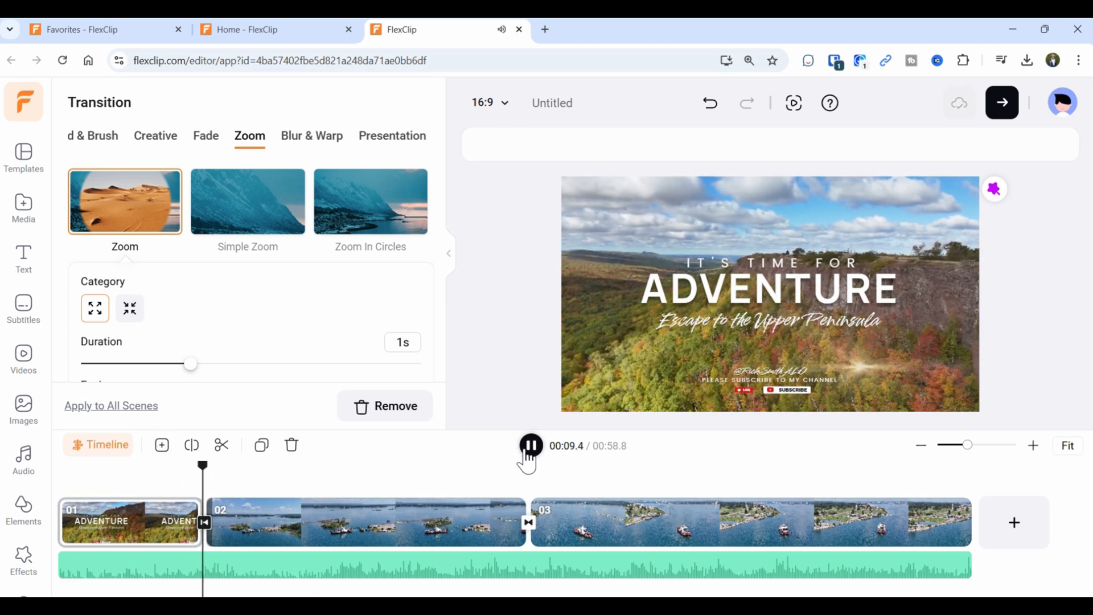
click(528, 522)
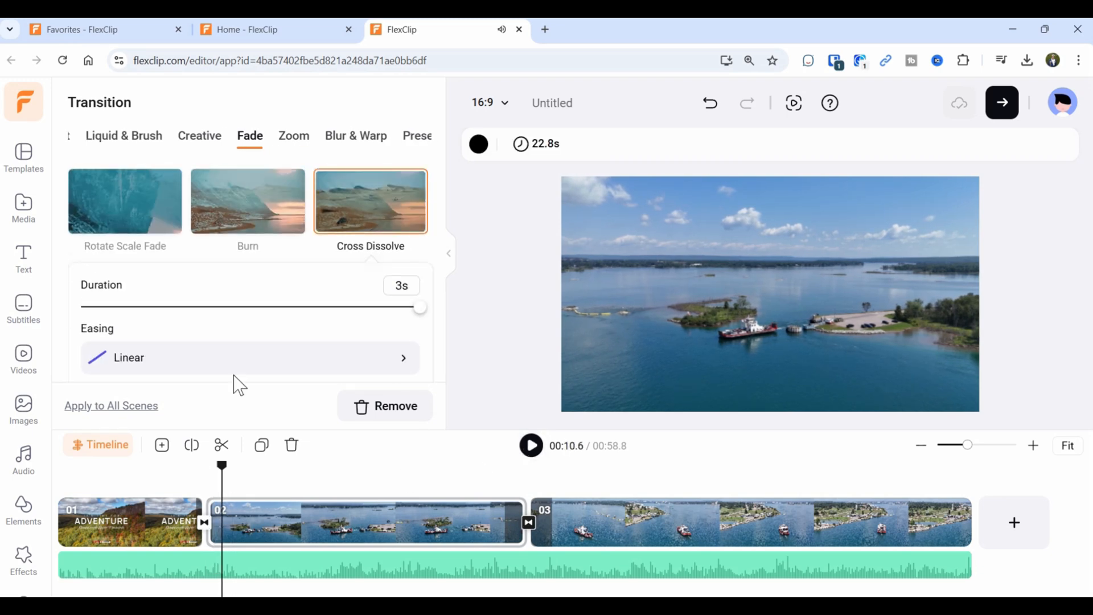
Lengthen the Zoom transition to 2 seconds and replay it to check.
click(204, 521)
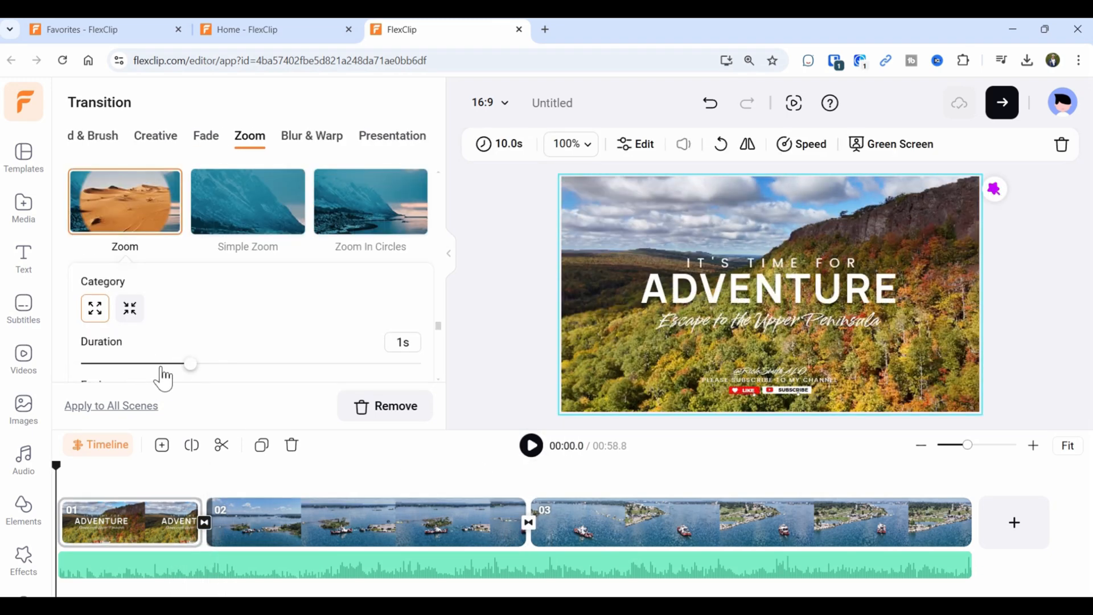
drag(190, 369, 307, 376)
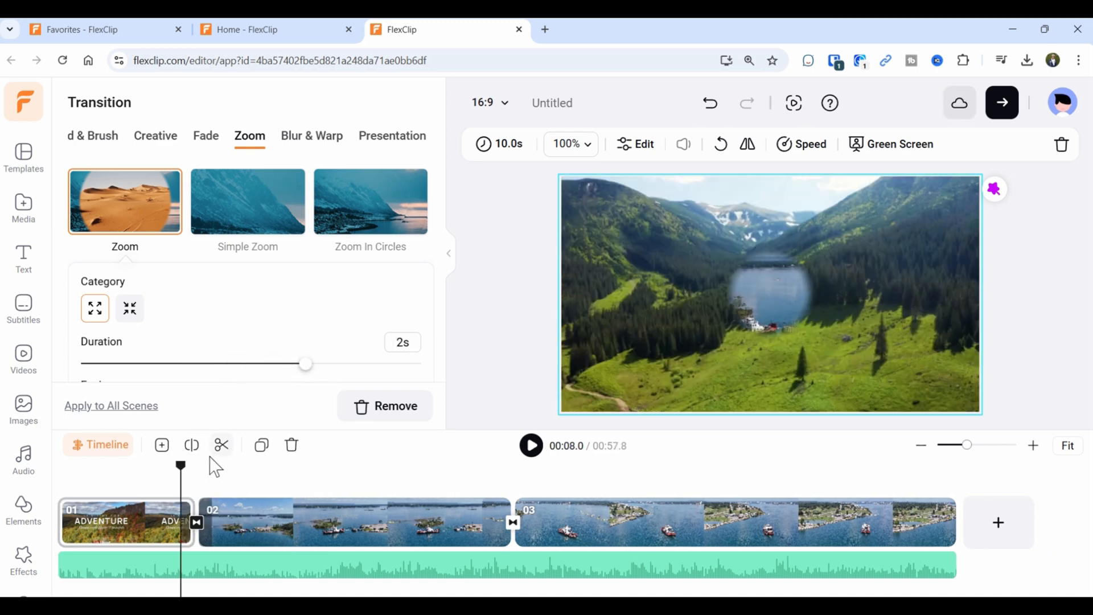
click(164, 480)
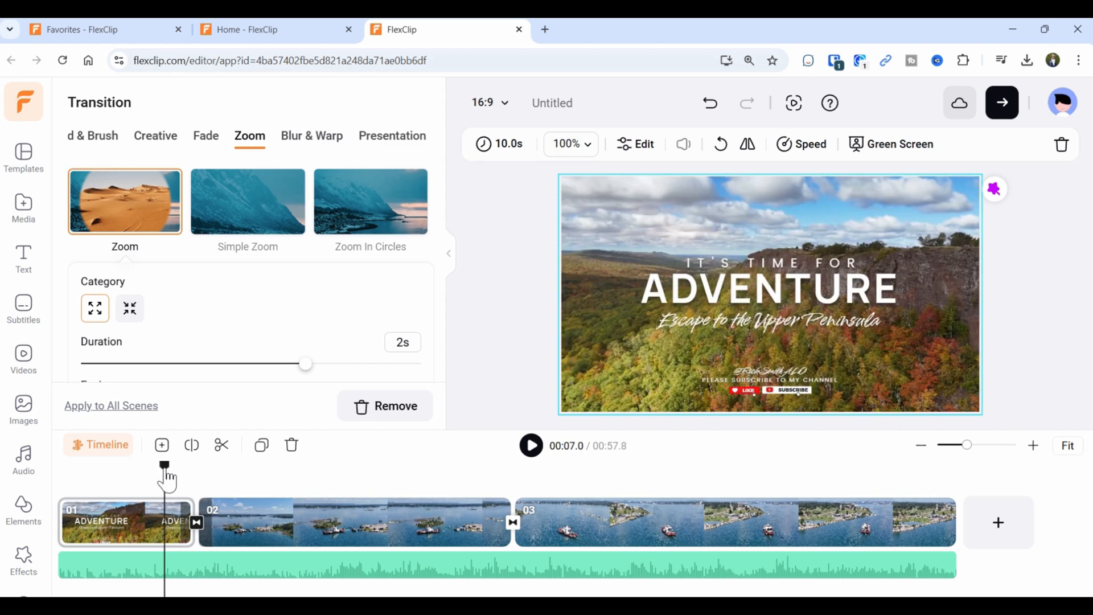
click(538, 452)
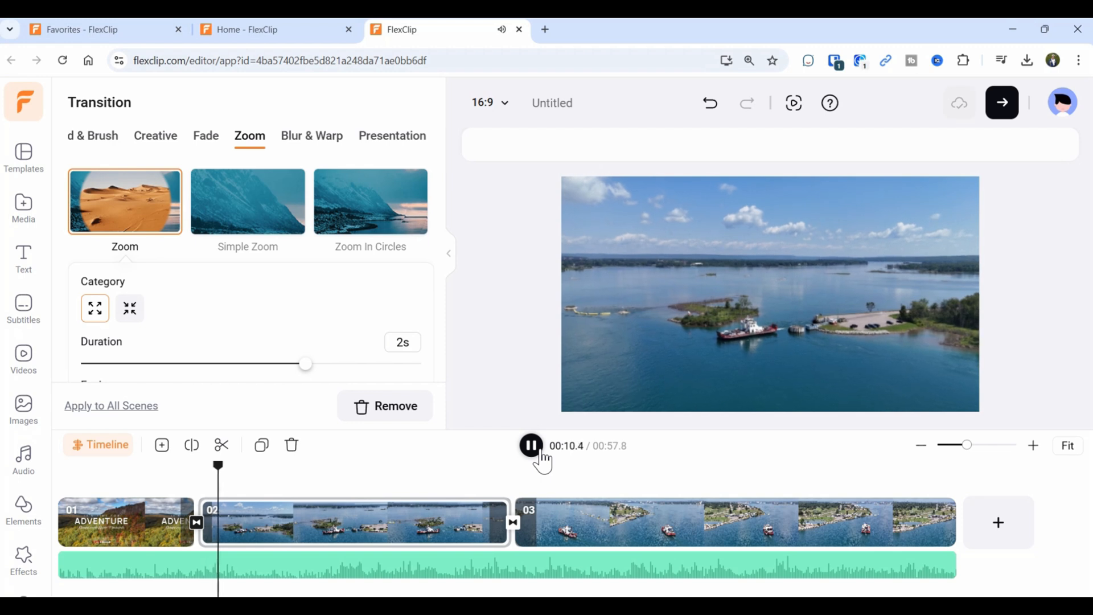
click(540, 455)
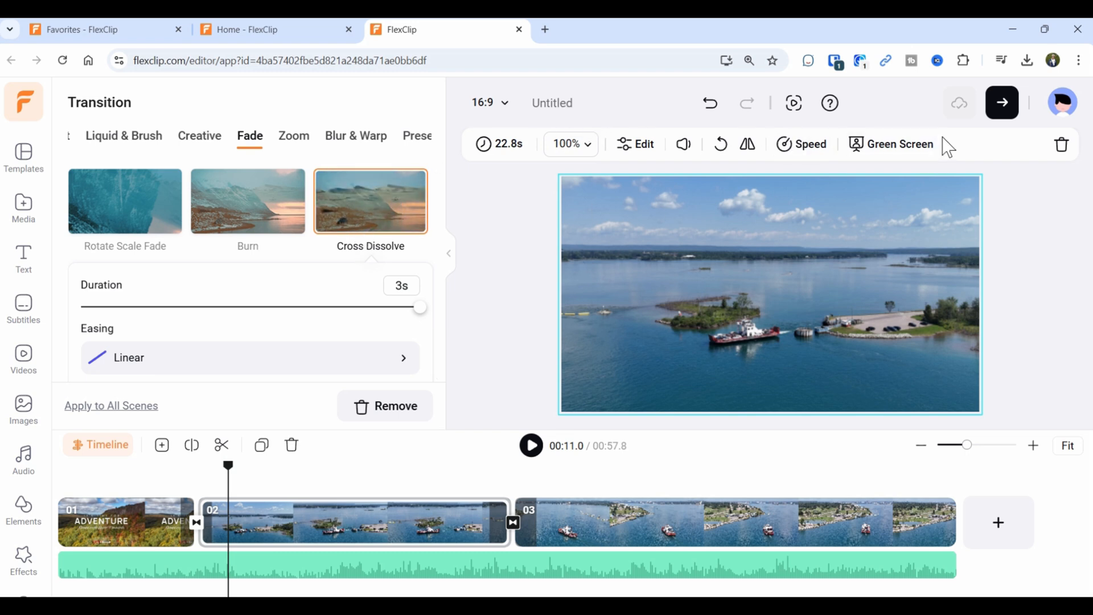
Rename the project to 'UP Video' and reopen it from Recent projects on the home page.
click(570, 103)
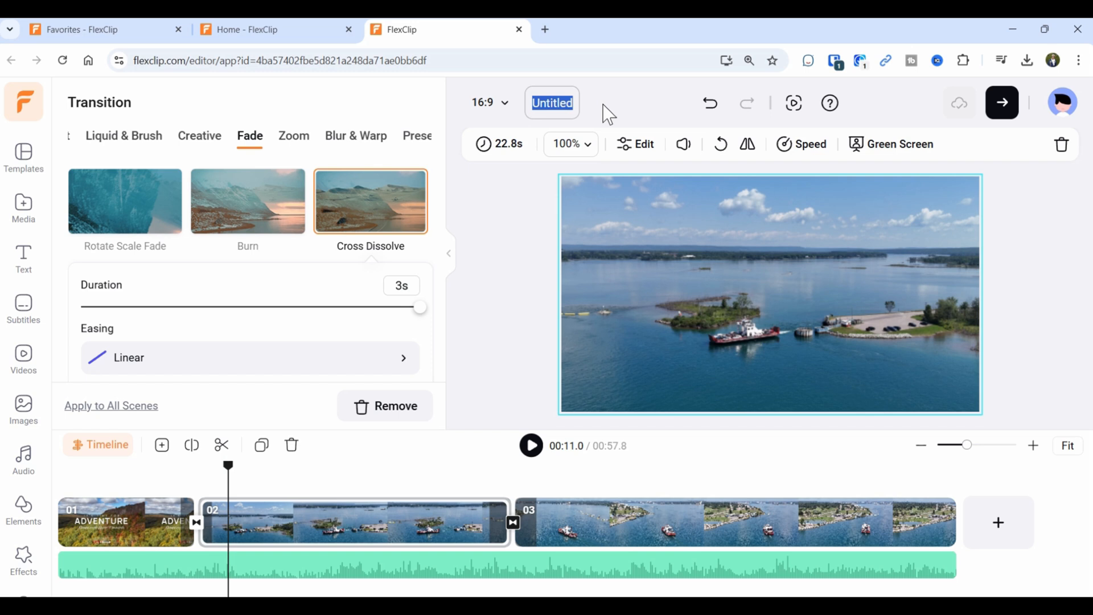
text(uP Video)
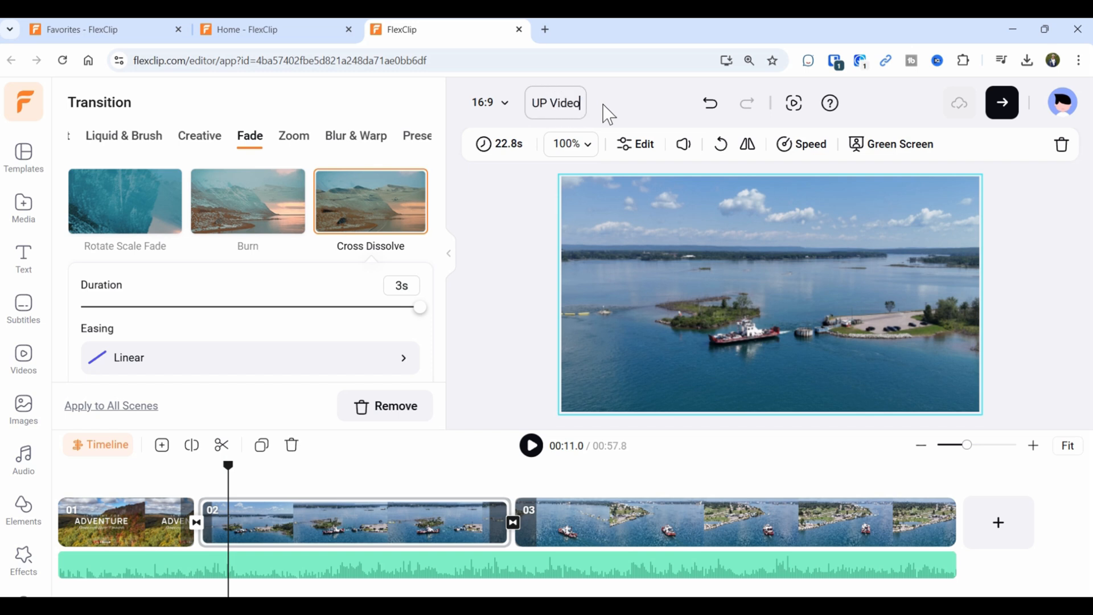
key(Return)
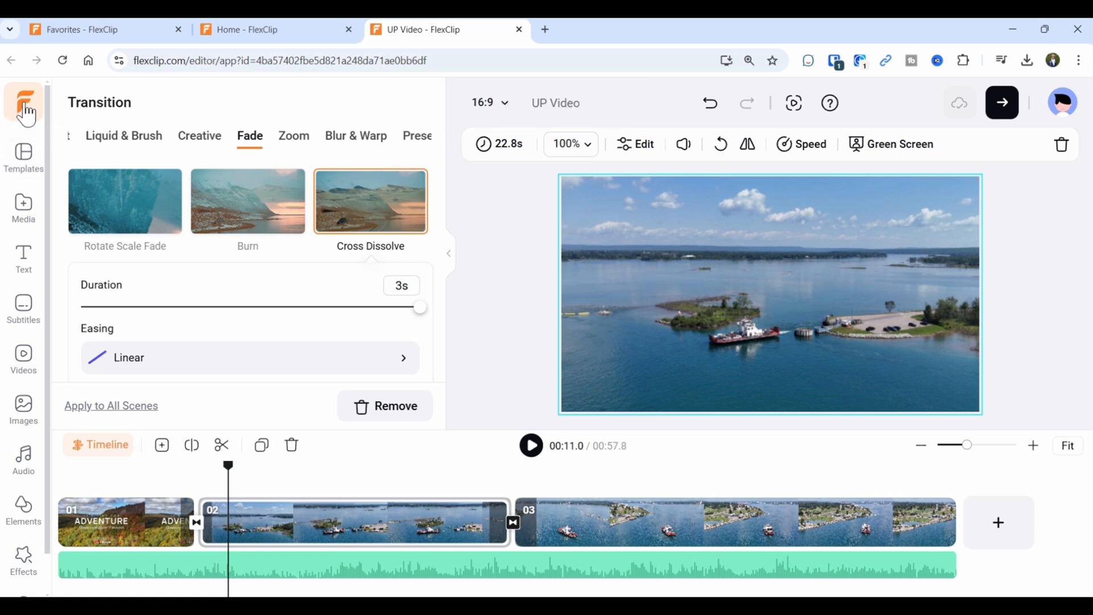
click(25, 104)
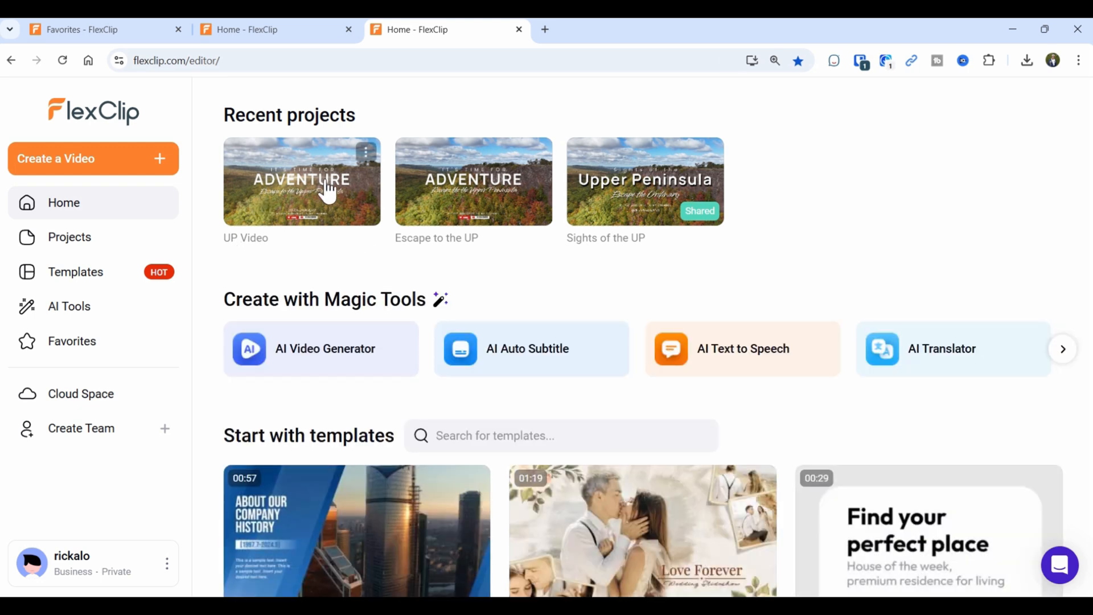
click(300, 185)
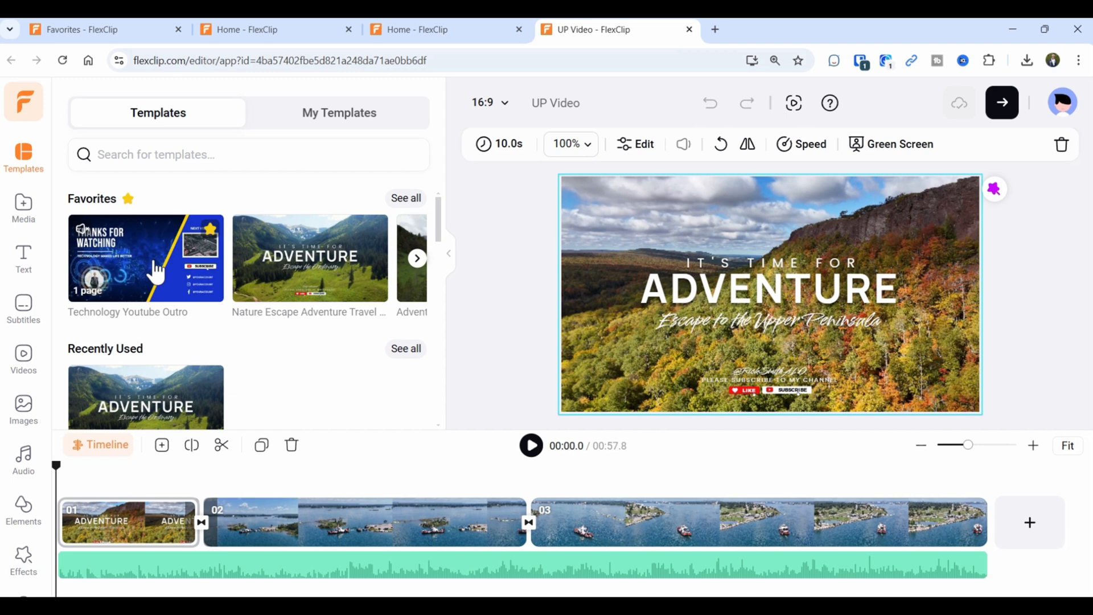
Add the 8-second Technology Youtube Outro template as the last scene, making the video 1:05.8.
click(153, 281)
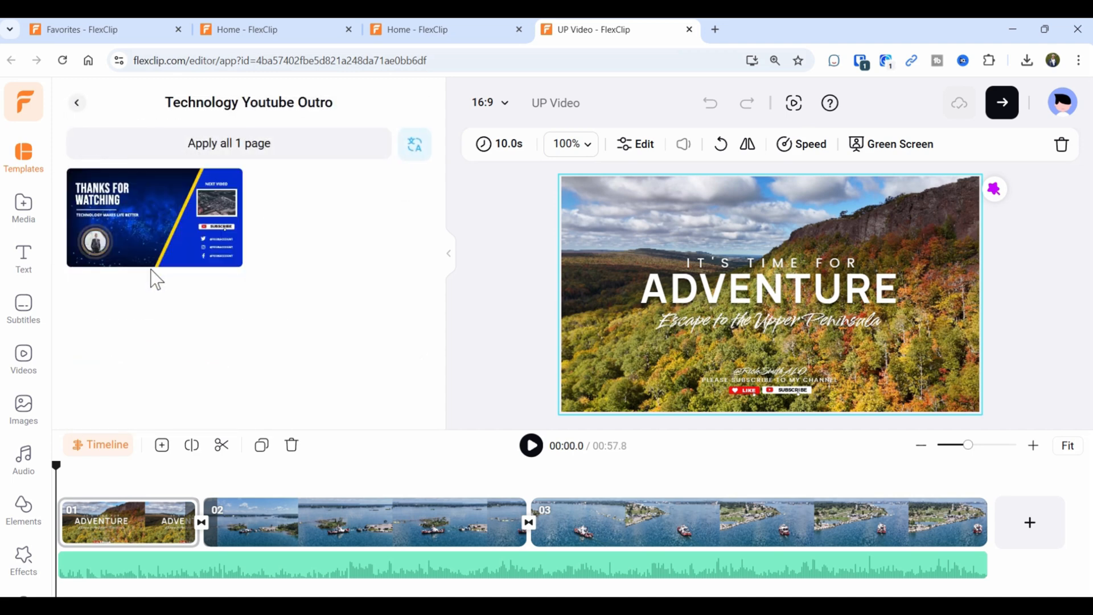
mouse_move(202, 253)
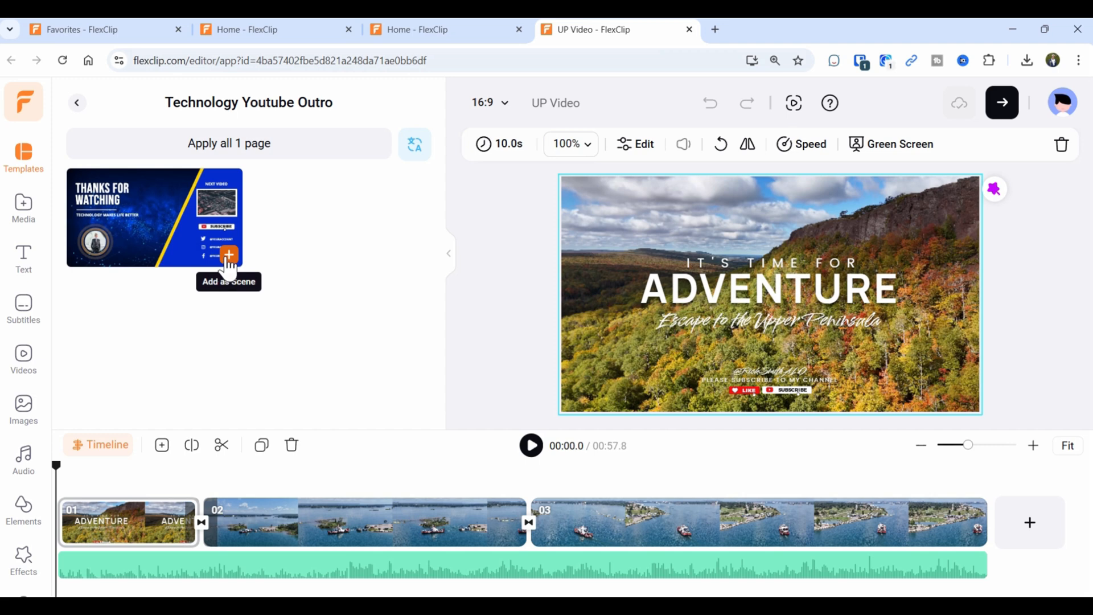
click(229, 256)
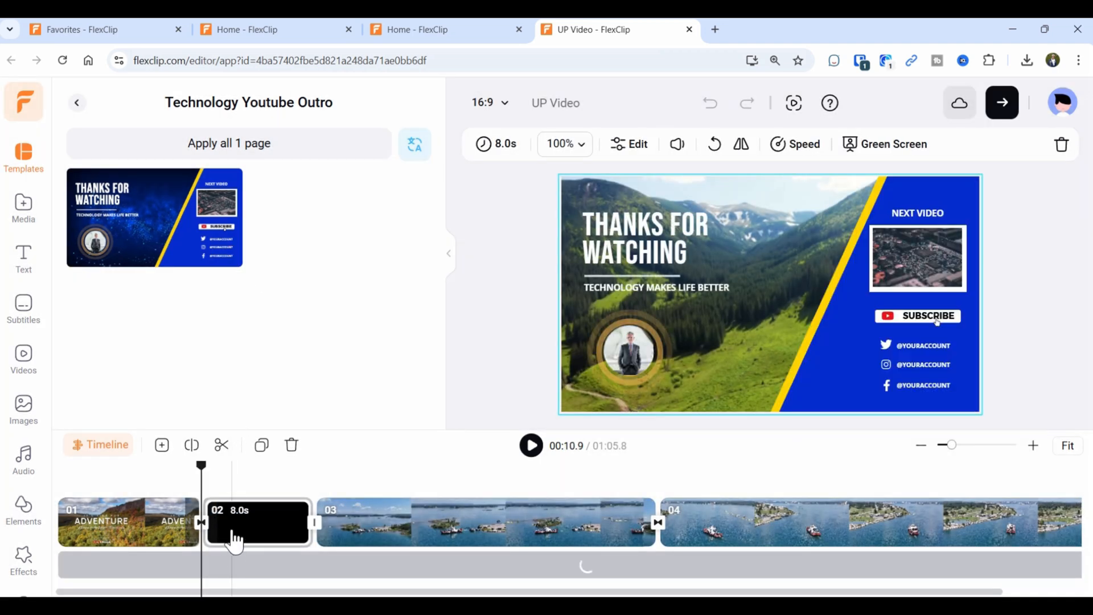
click(275, 538)
click(272, 535)
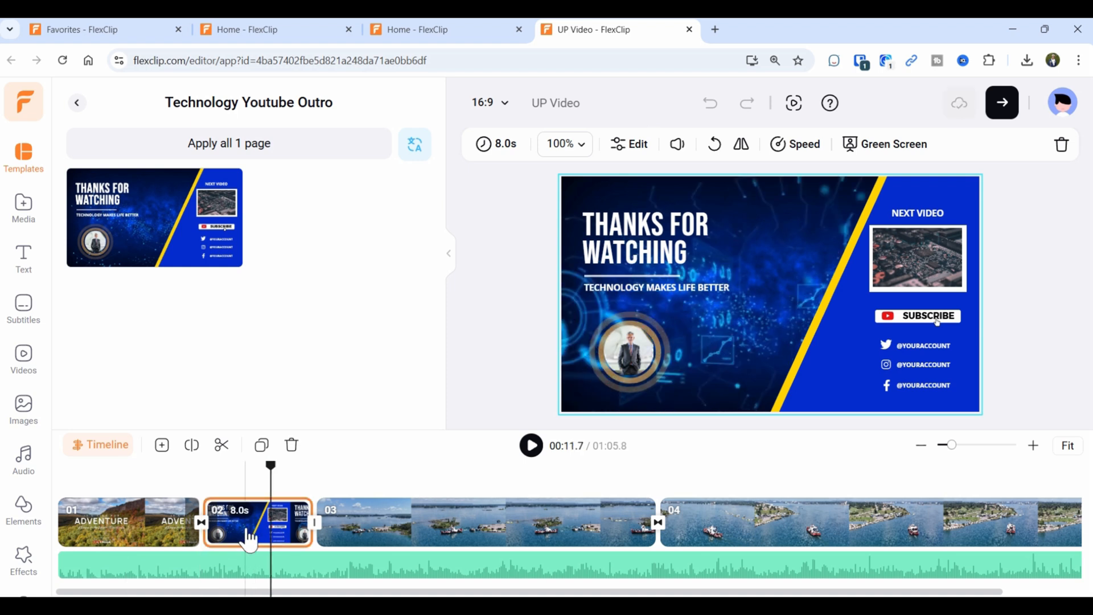
drag(249, 539, 469, 541)
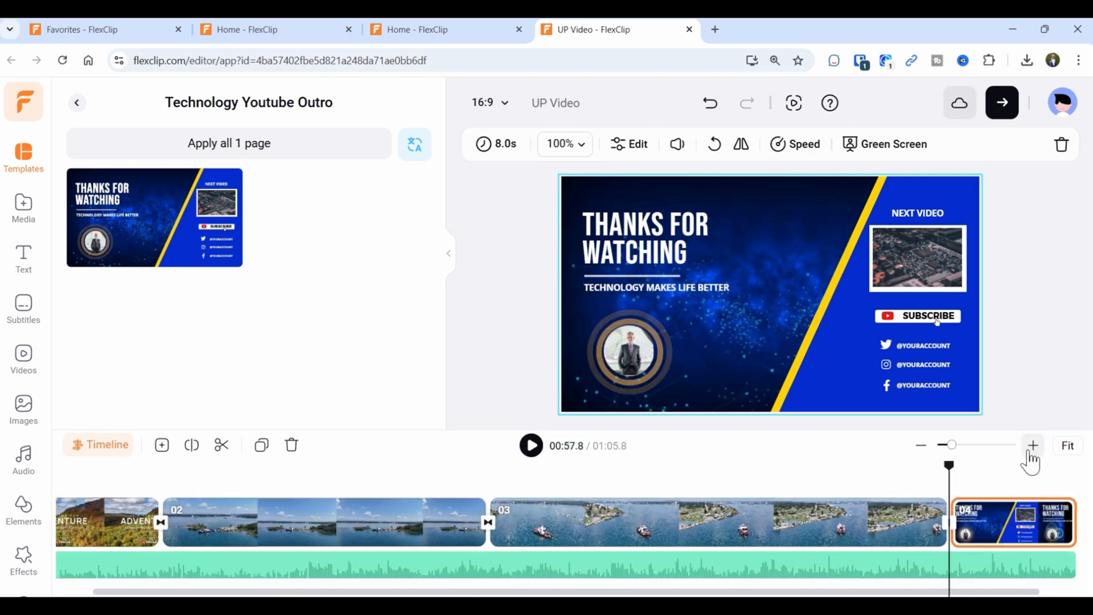
click(1067, 445)
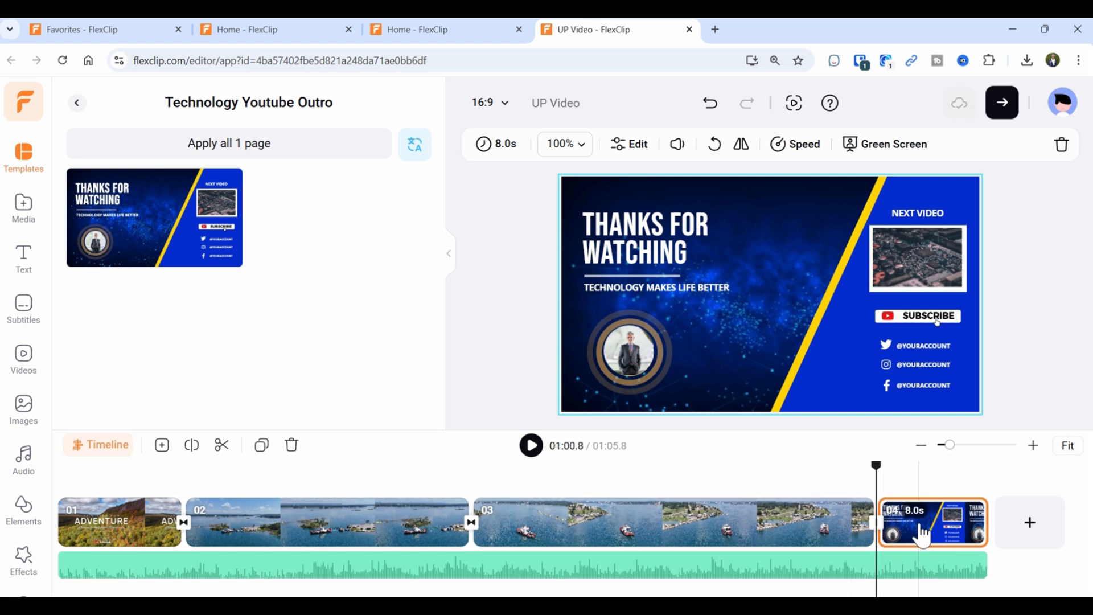
click(922, 535)
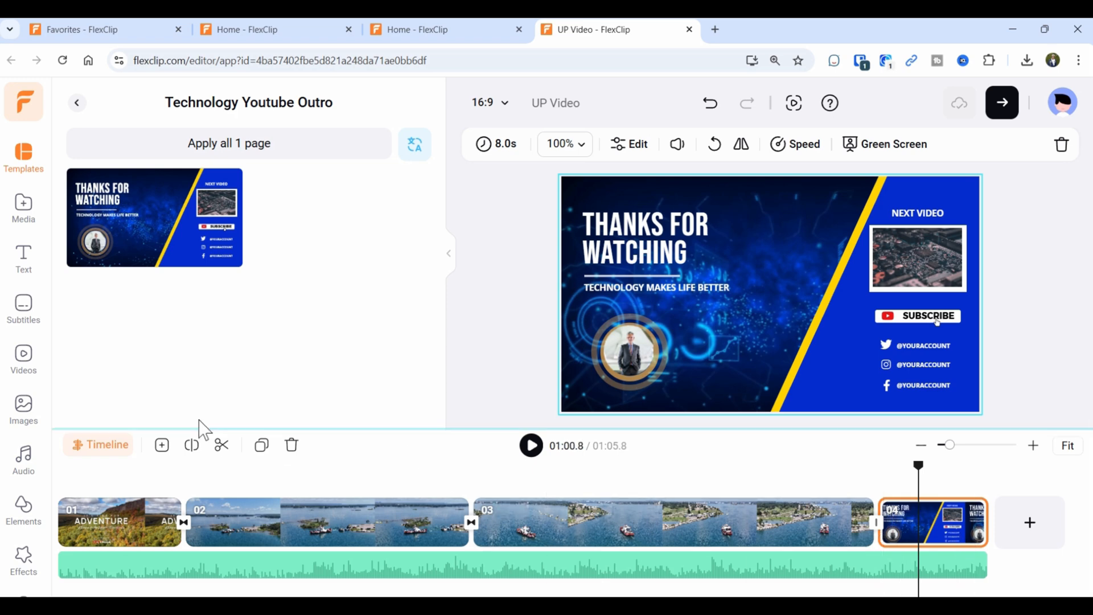
Show Scene 4's layer timeline with an enlarged preview above the tracks.
click(98, 444)
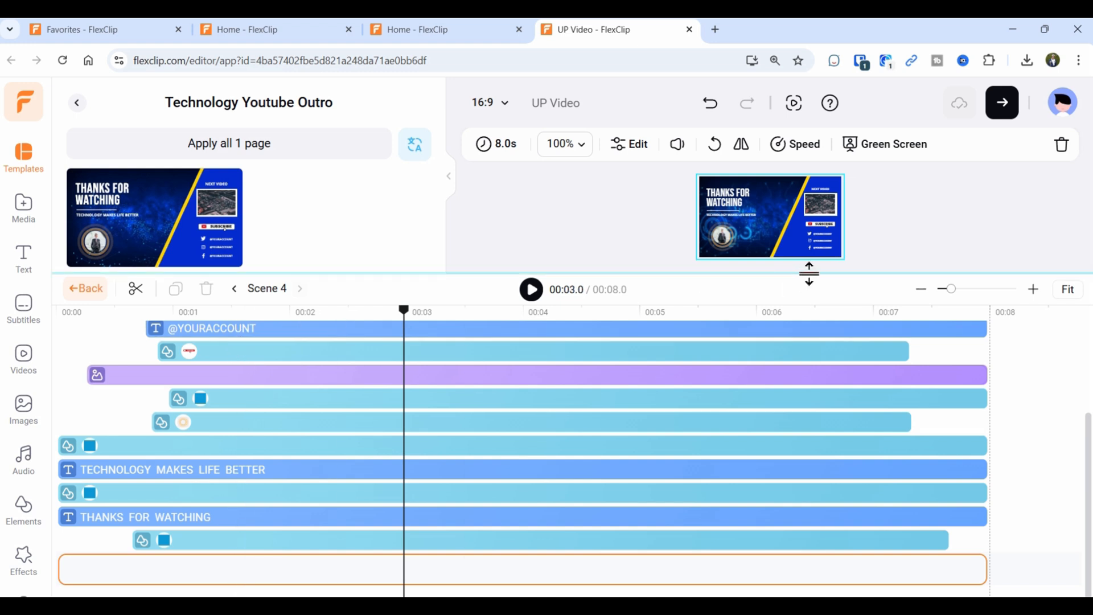
drag(803, 274, 799, 369)
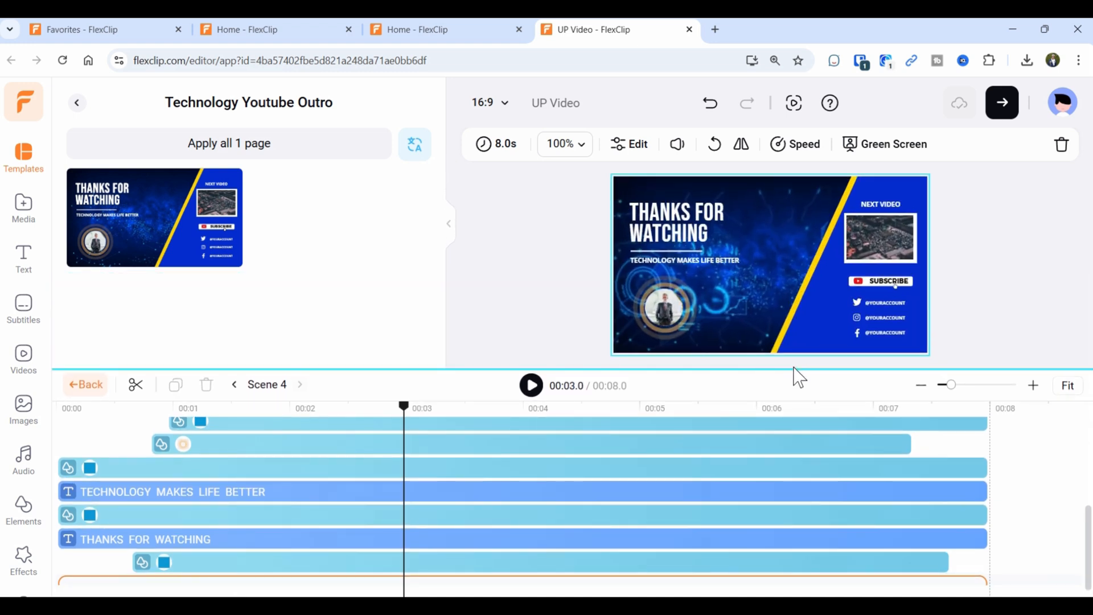
scroll(320, 442, up, 3)
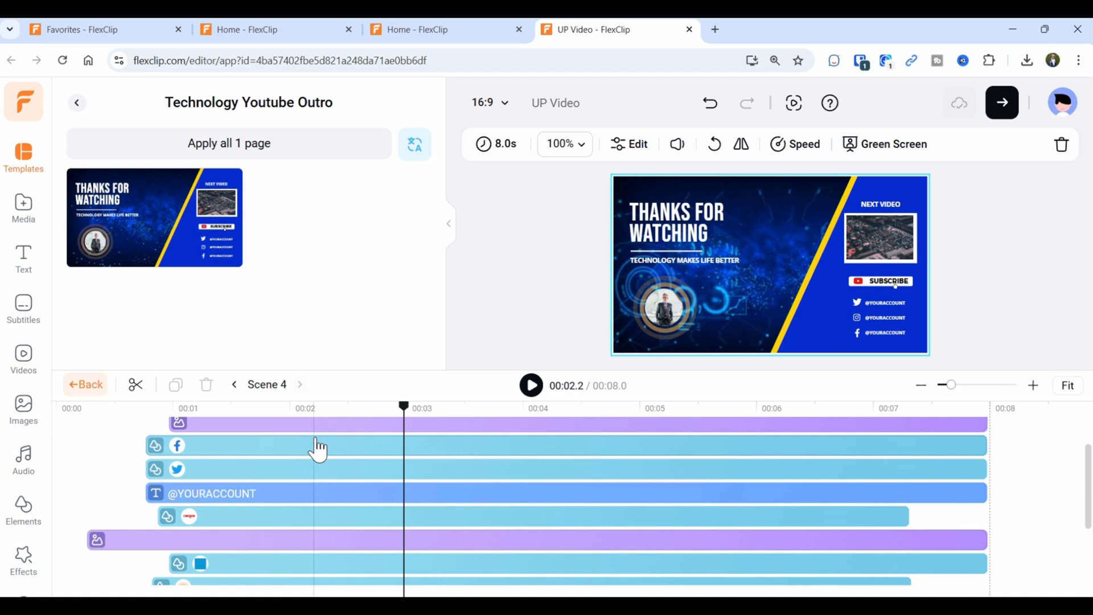
scroll(310, 453, up, 3)
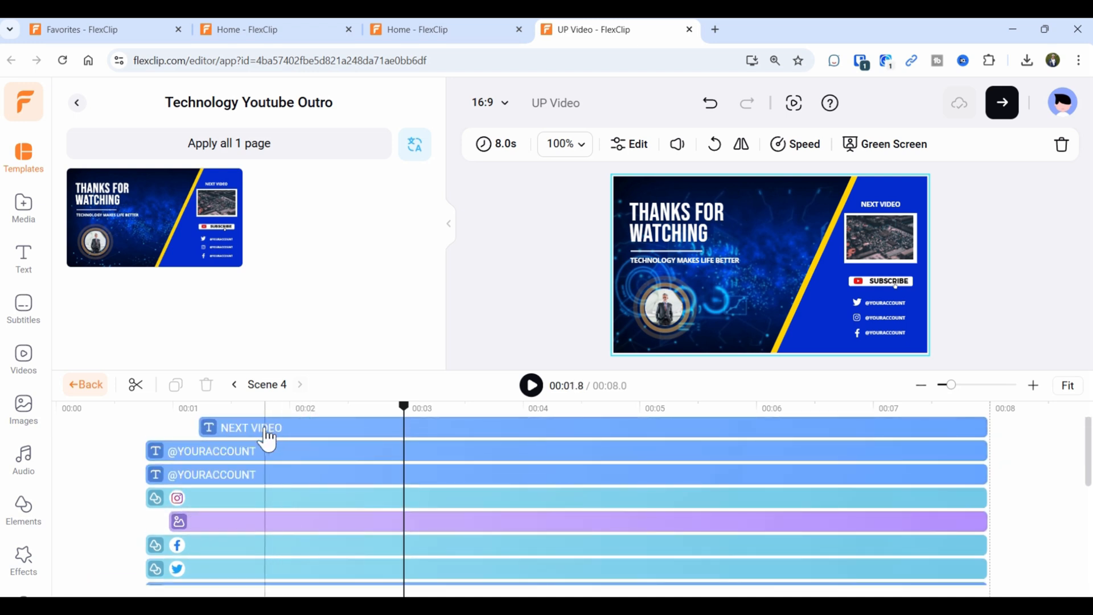
click(250, 455)
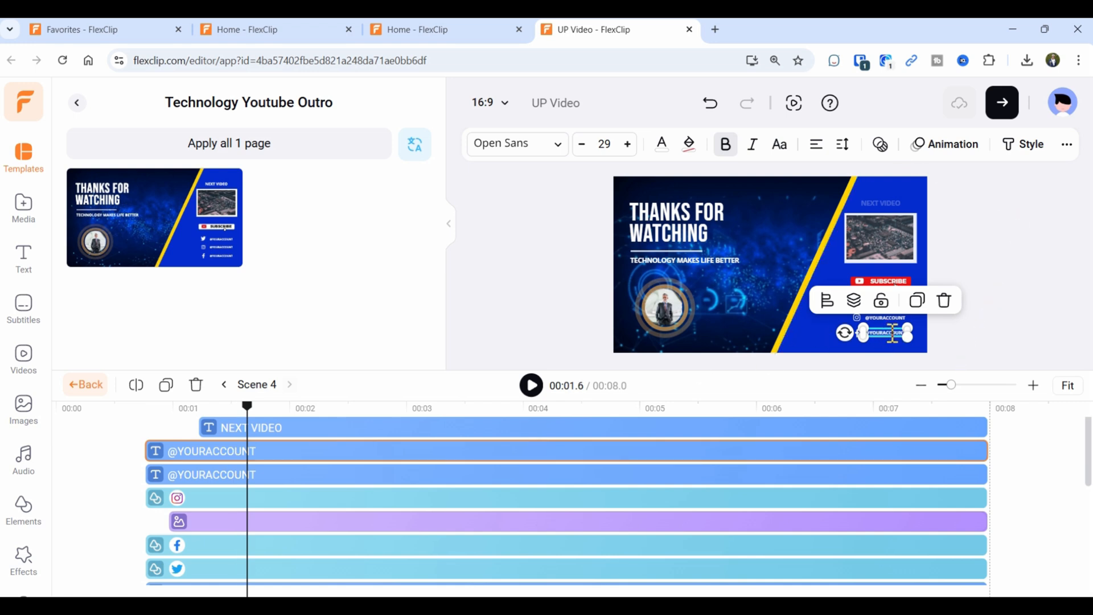
text(e)
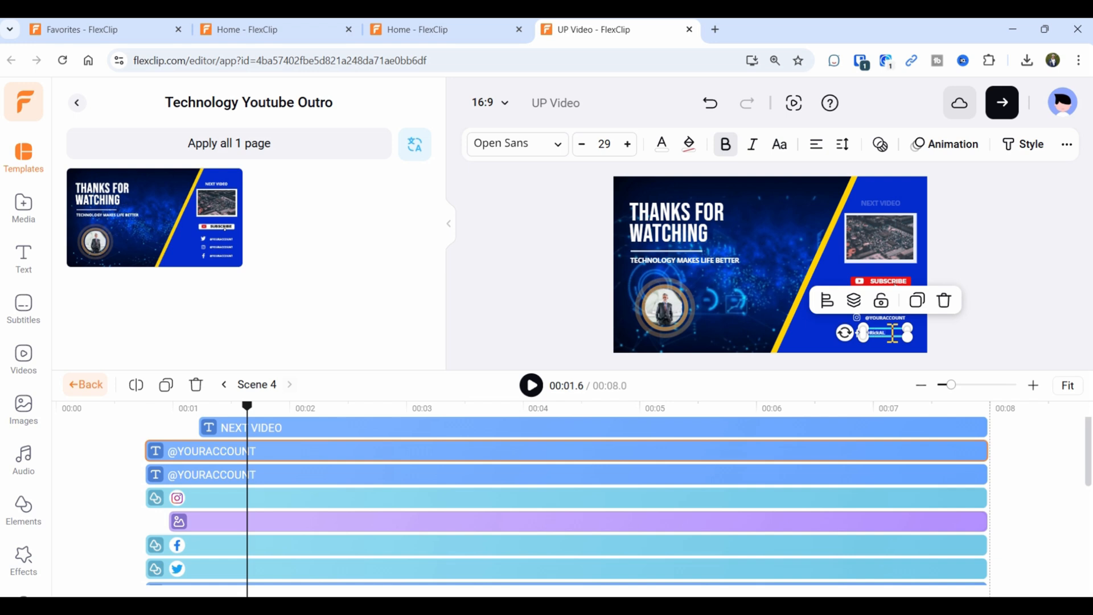
click(358, 474)
click(265, 481)
click(264, 482)
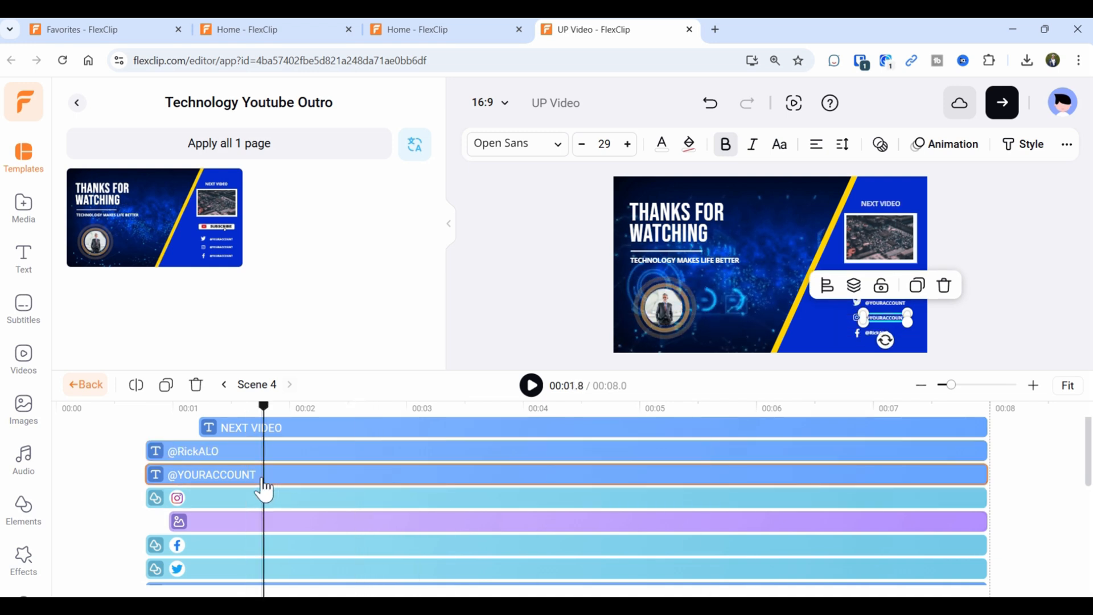
click(201, 486)
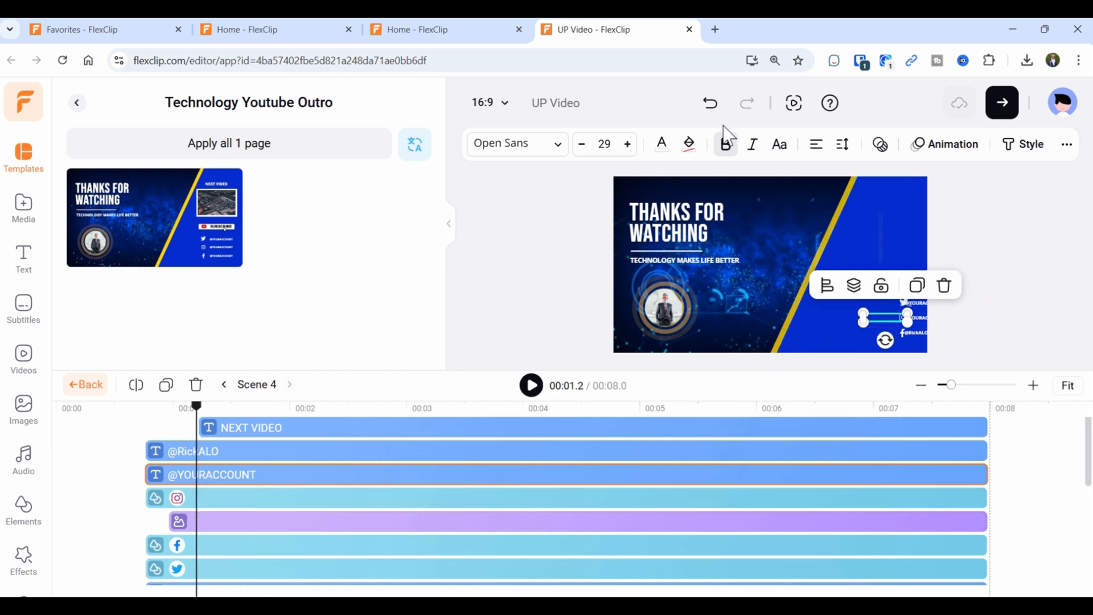
click(710, 103)
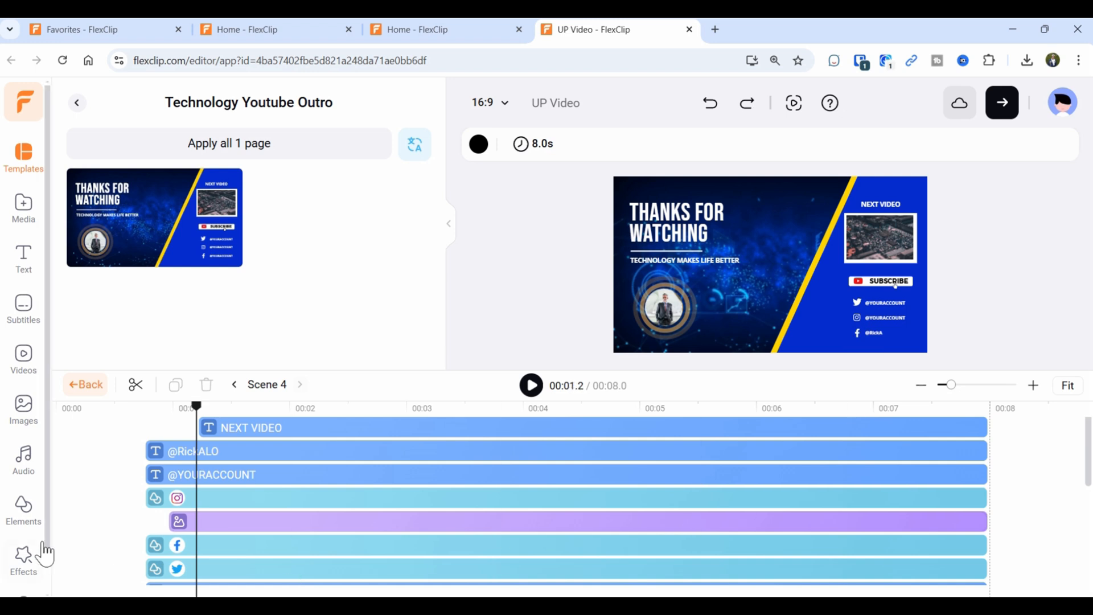
click(221, 477)
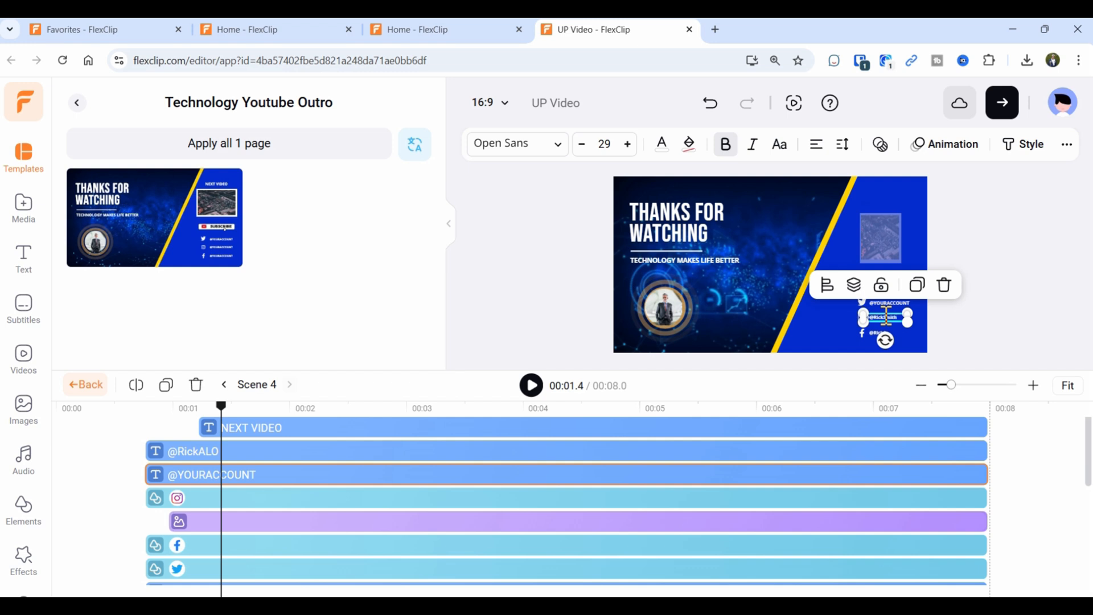
double_click(886, 316)
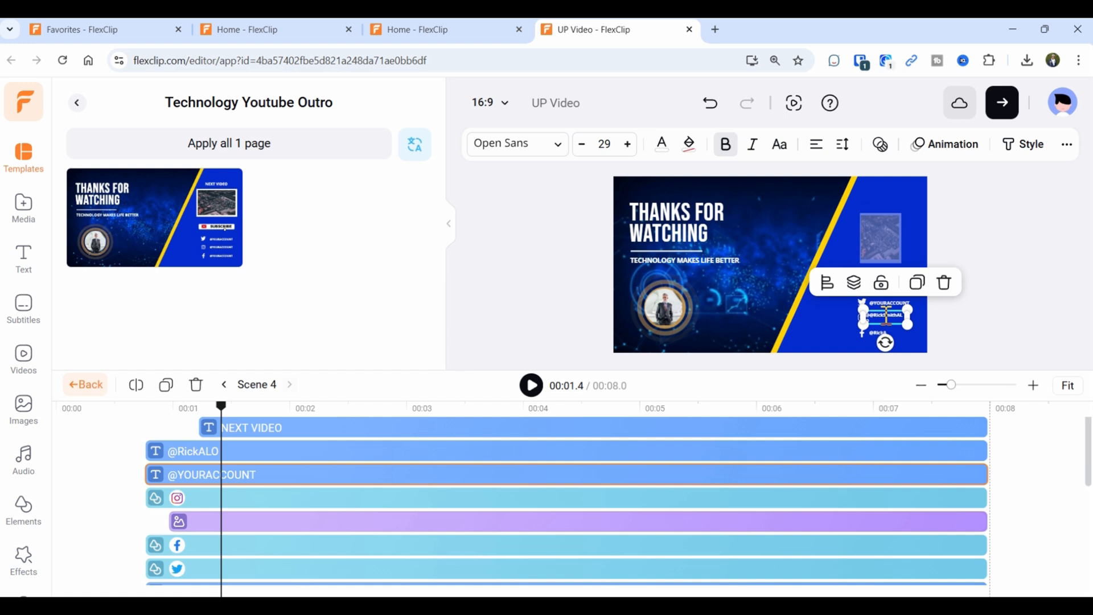
click(505, 501)
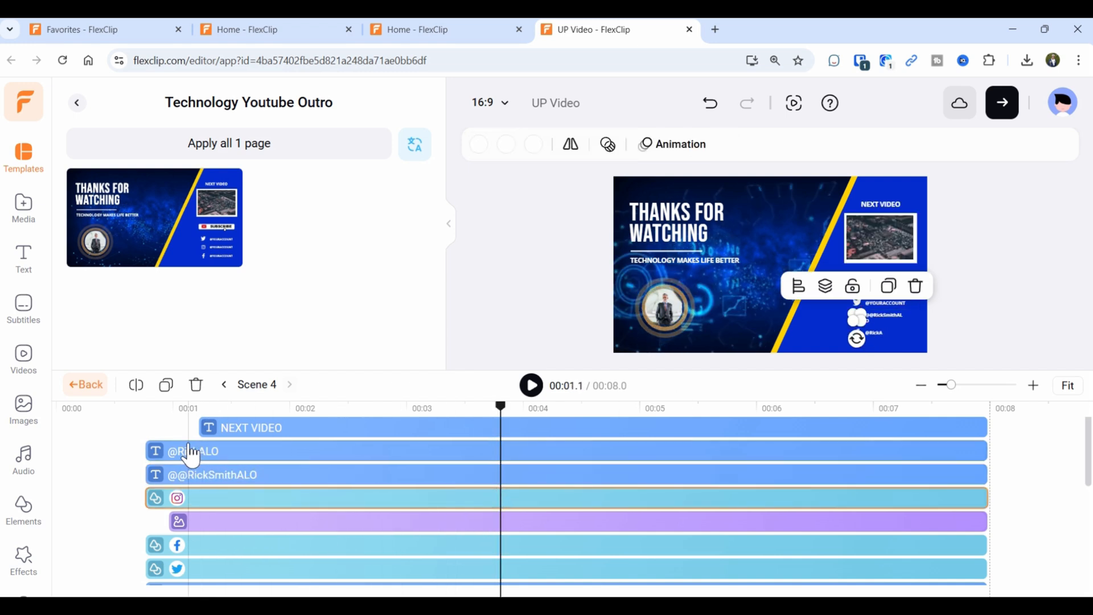
click(189, 475)
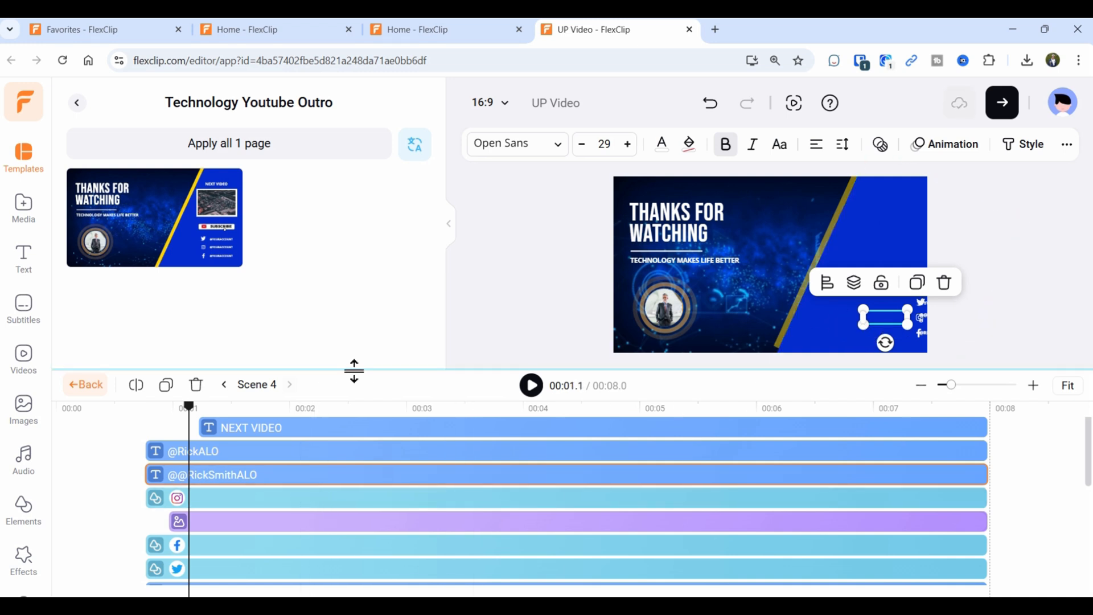
click(710, 104)
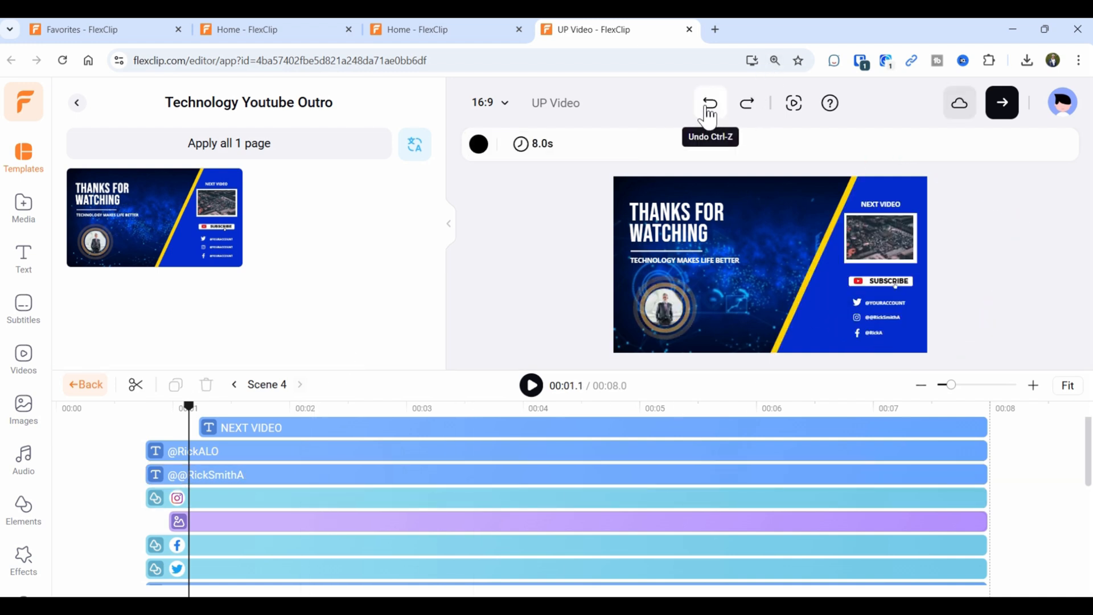
click(295, 481)
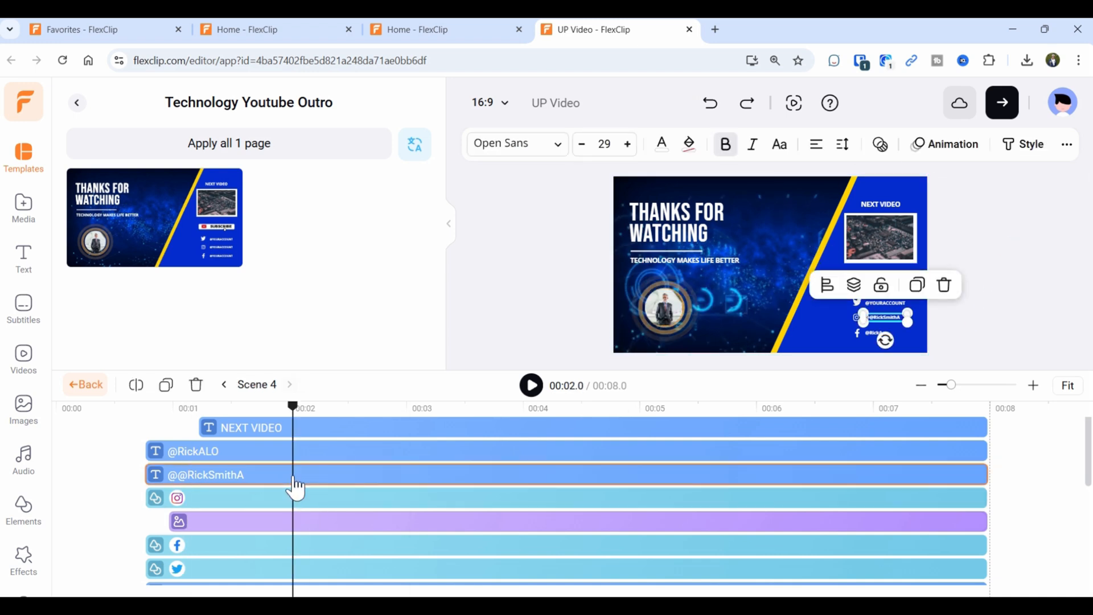
double_click(874, 316)
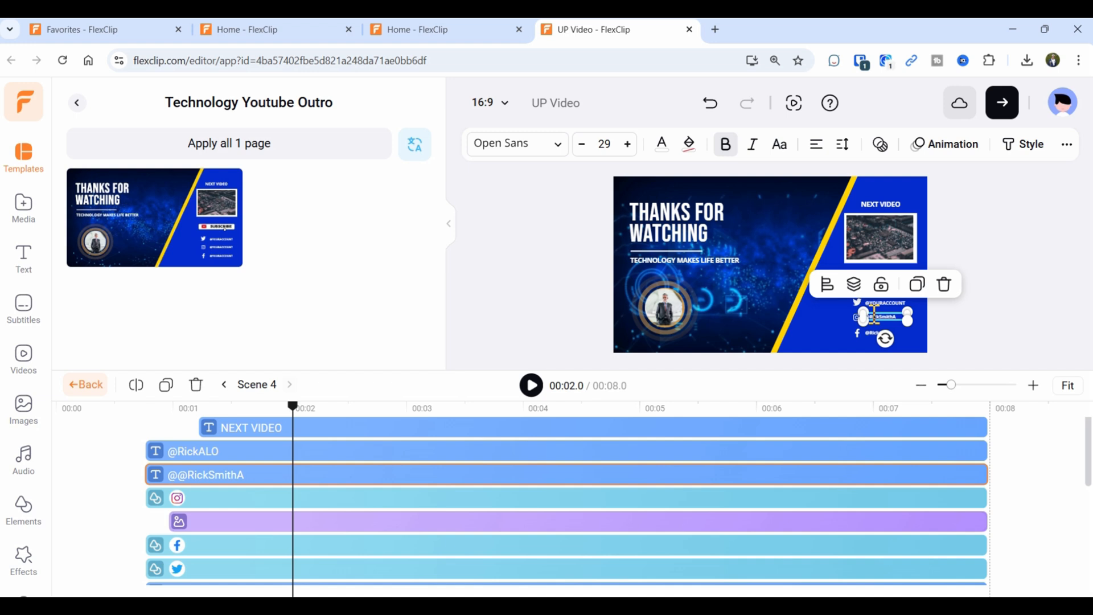
click(557, 499)
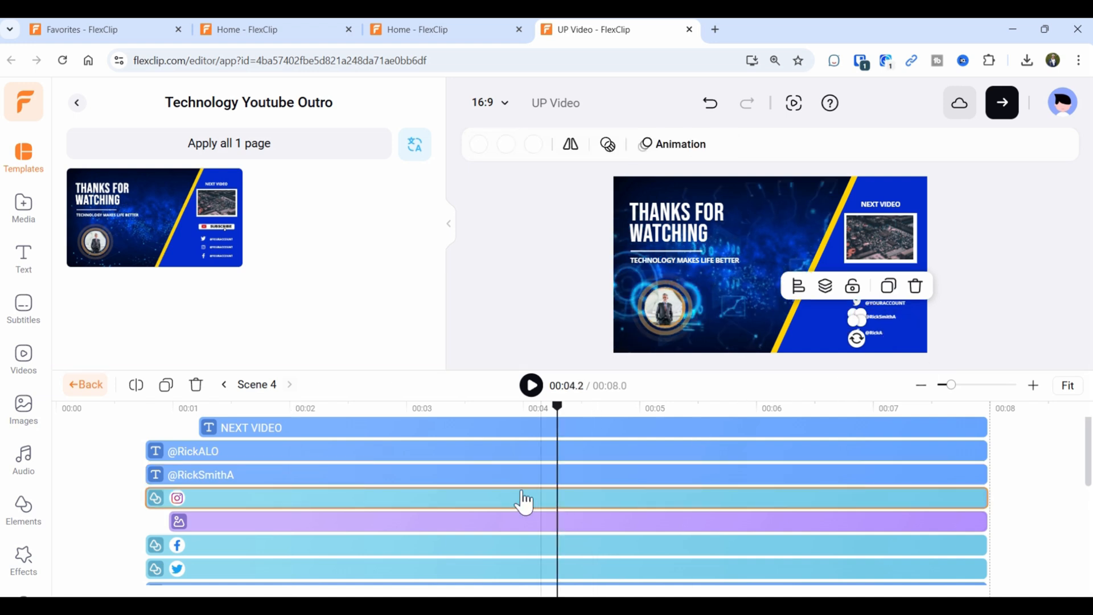
click(220, 479)
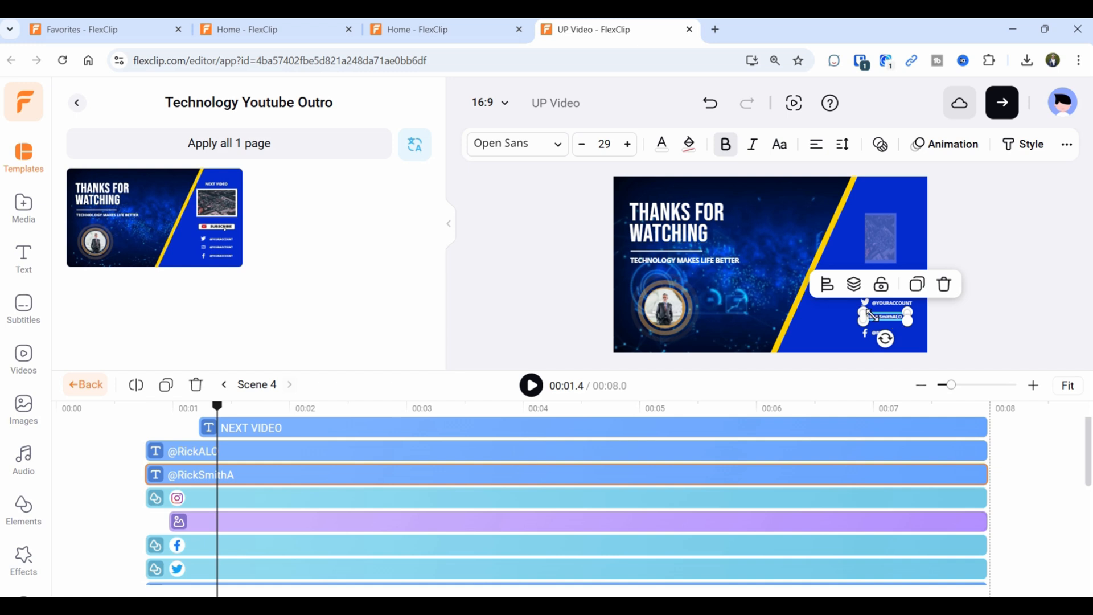
click(478, 500)
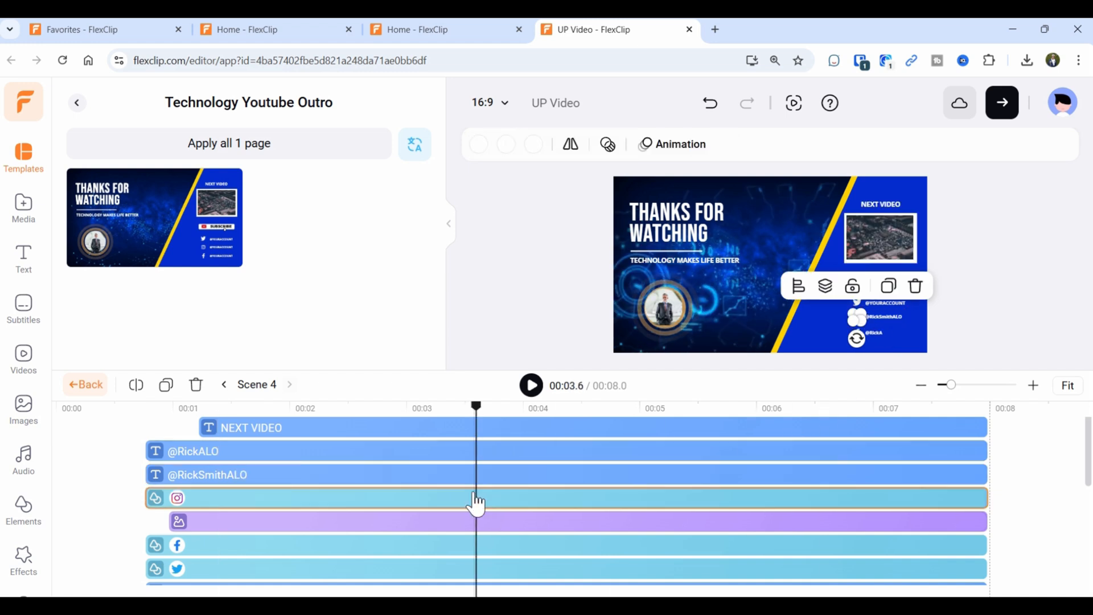
click(246, 453)
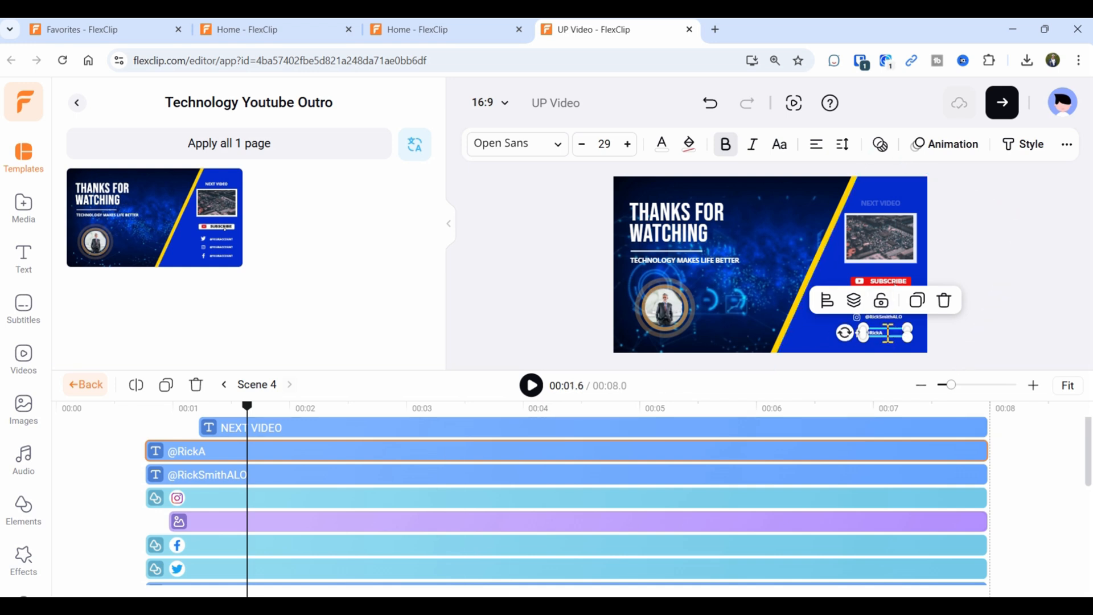
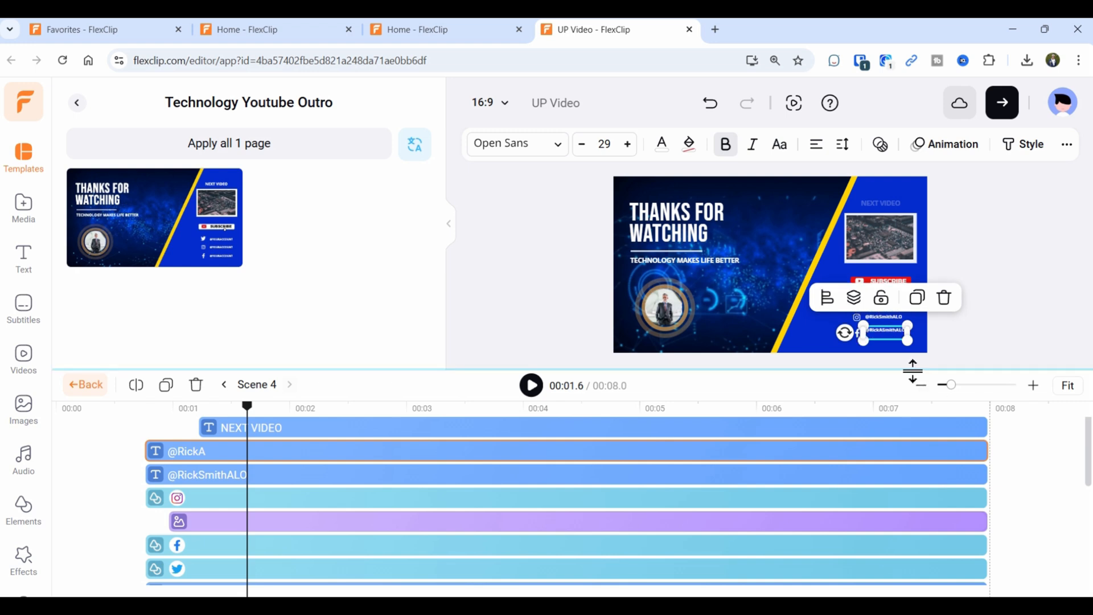
click(604, 499)
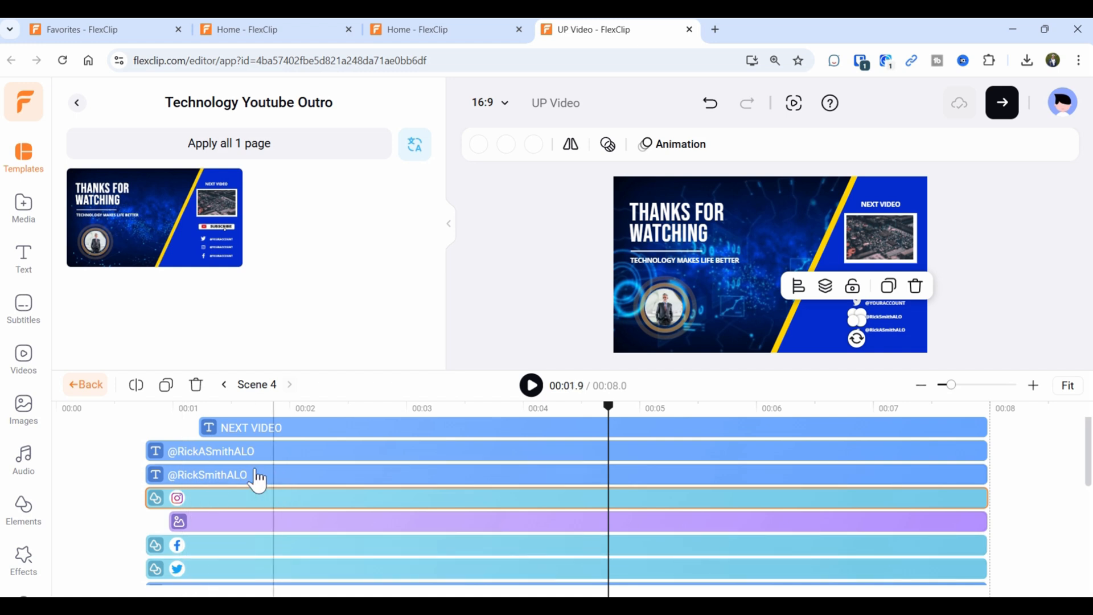
Select the NEXT VIDEO image and bring up the My Cloud media library.
click(230, 524)
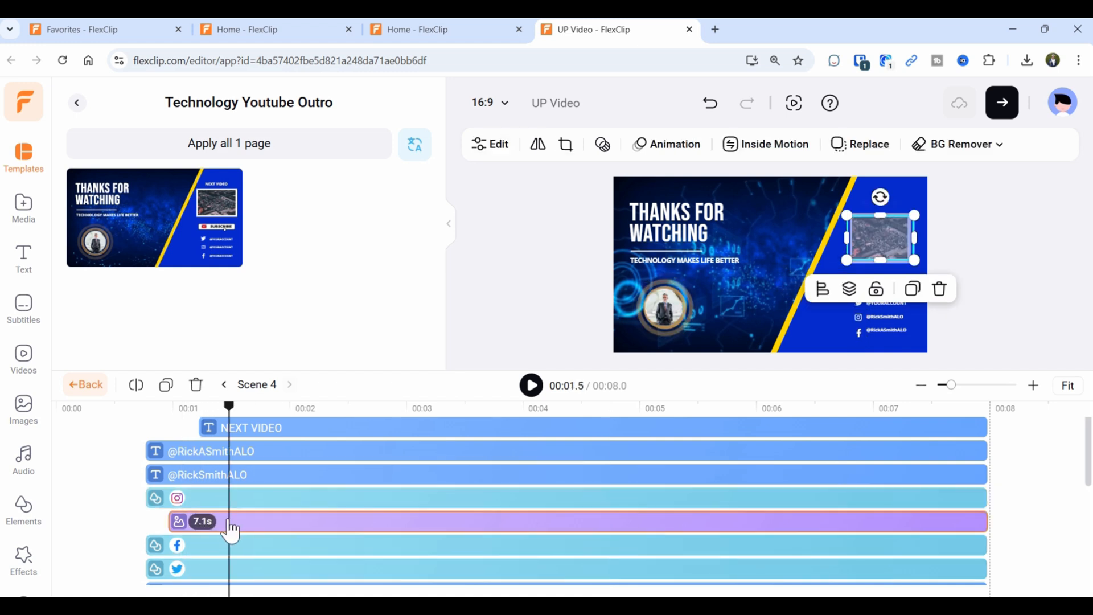
scroll(35, 532, down, 1)
scroll(35, 533, up, 1)
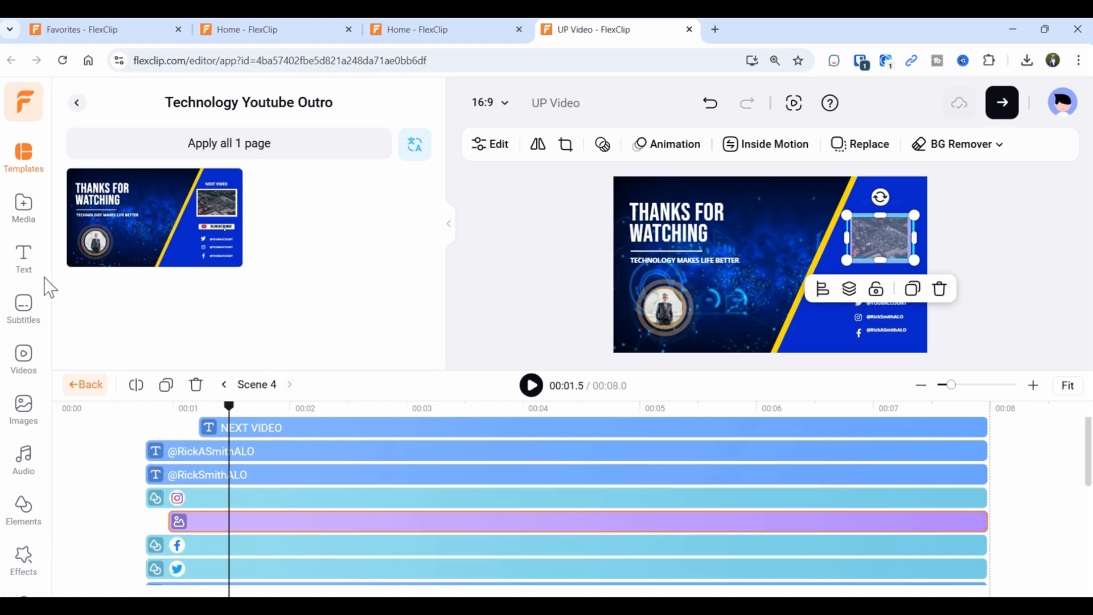
click(23, 210)
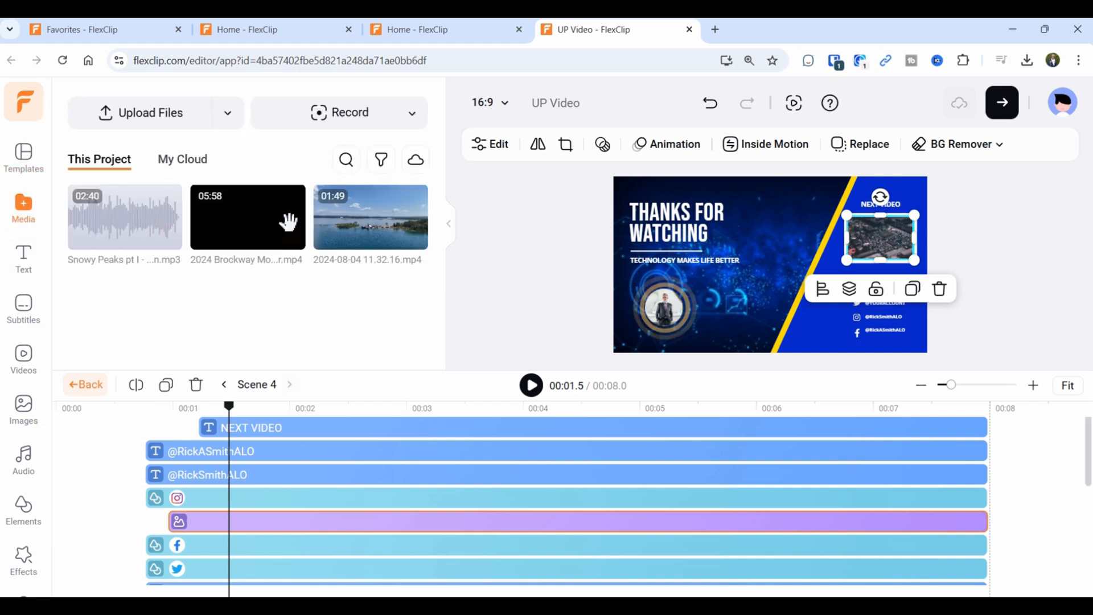
click(170, 162)
scroll(190, 270, down, 3)
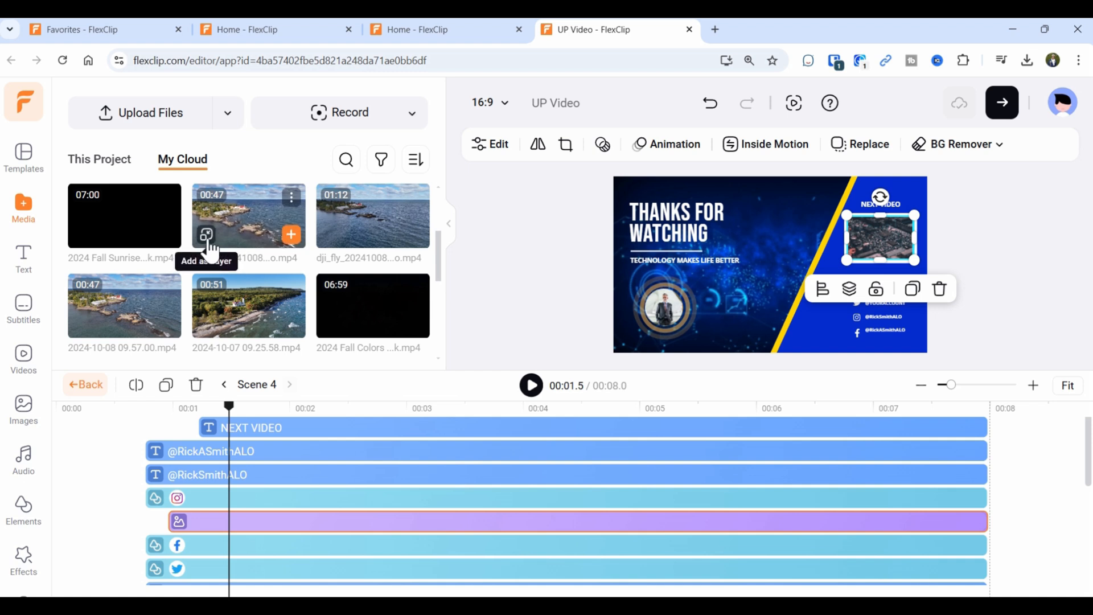
Replace the NEXT VIDEO image with the dji_fly aerial clip, undoing two mistaken layer additions.
drag(239, 219, 249, 520)
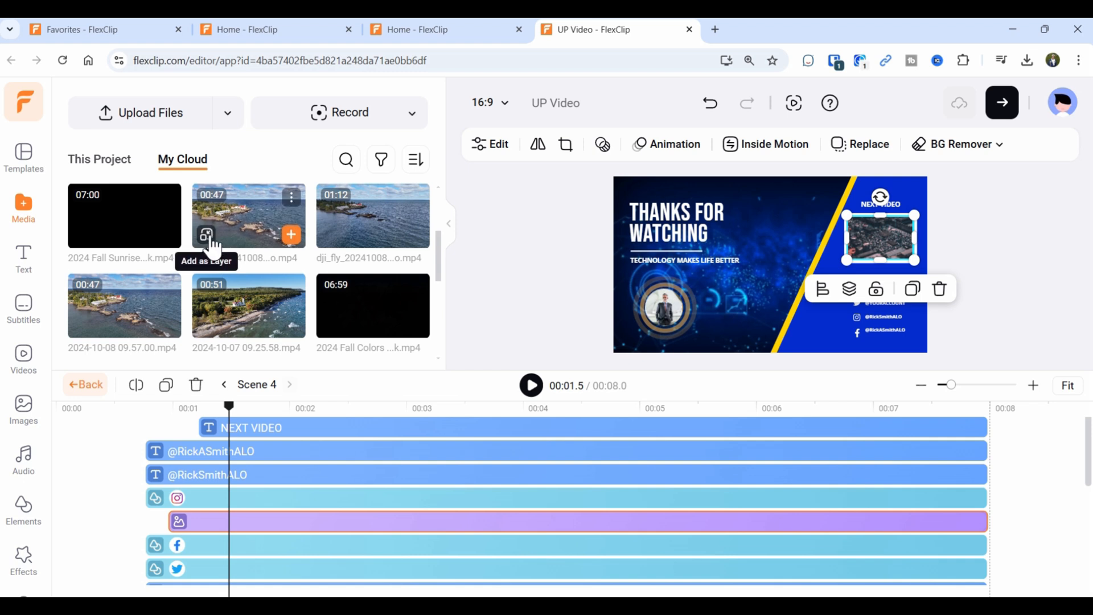
click(206, 235)
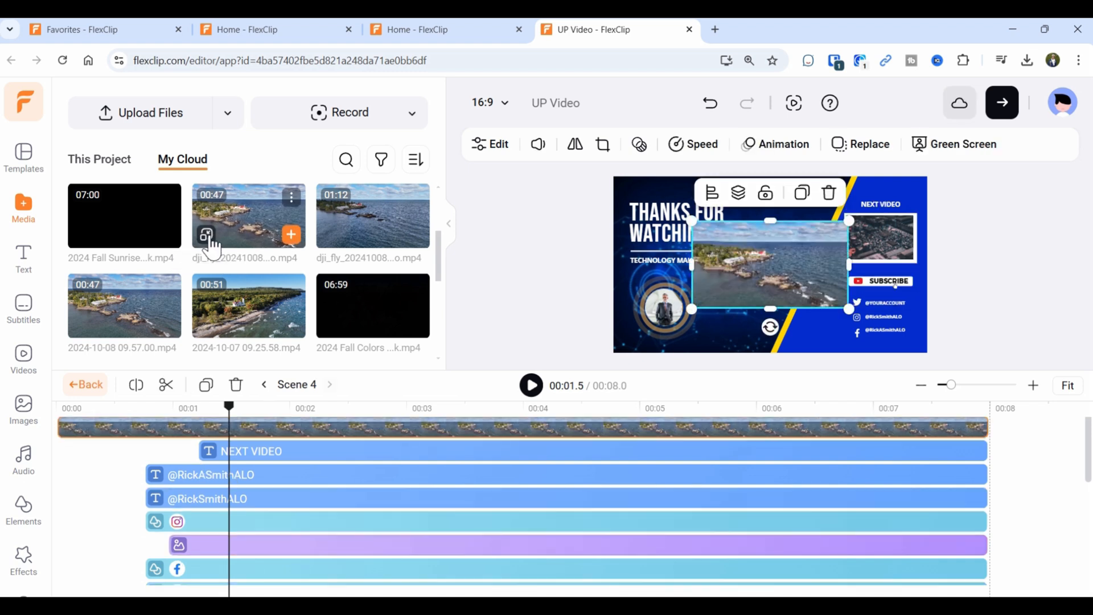
click(710, 103)
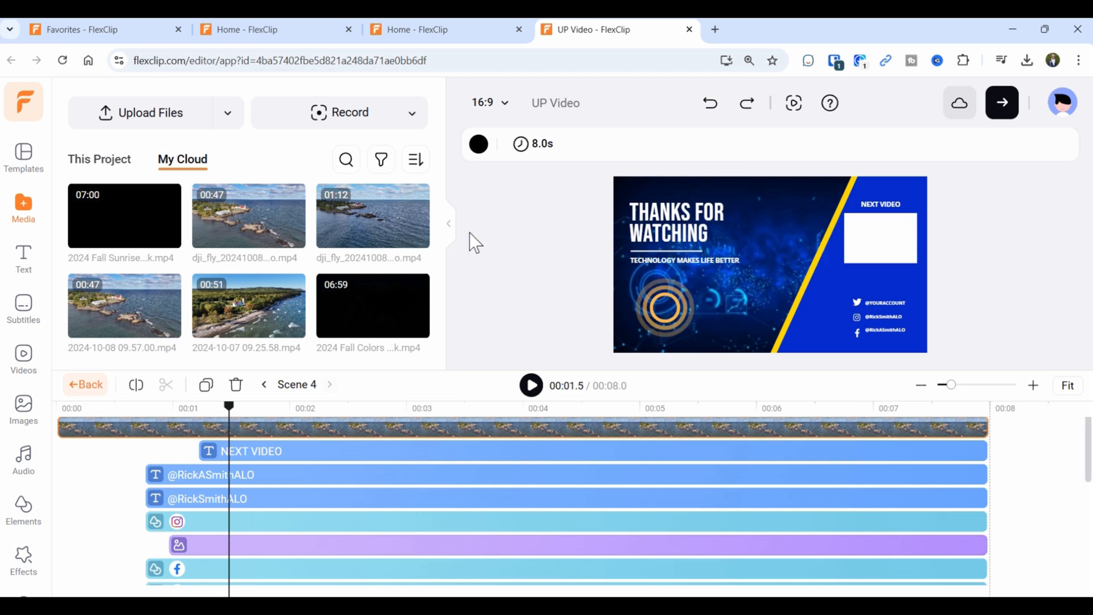
click(261, 522)
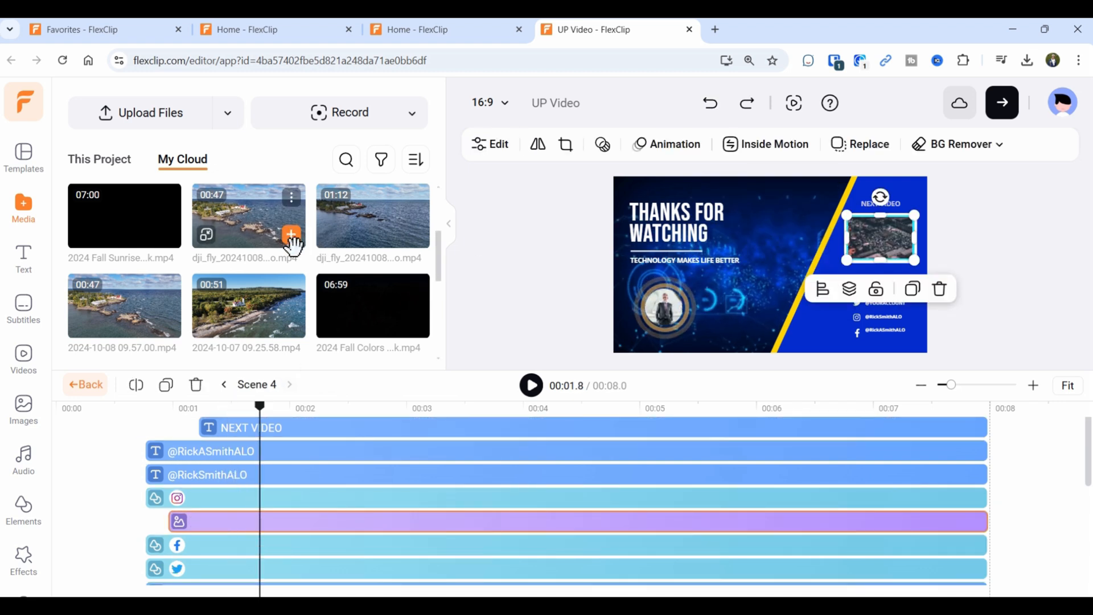
click(207, 236)
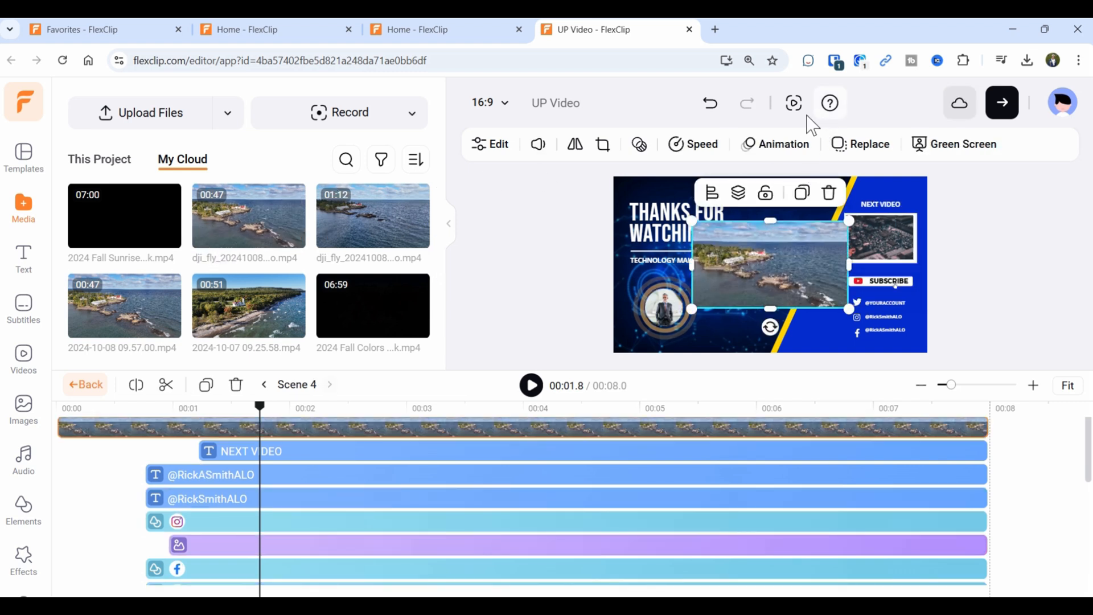
click(710, 107)
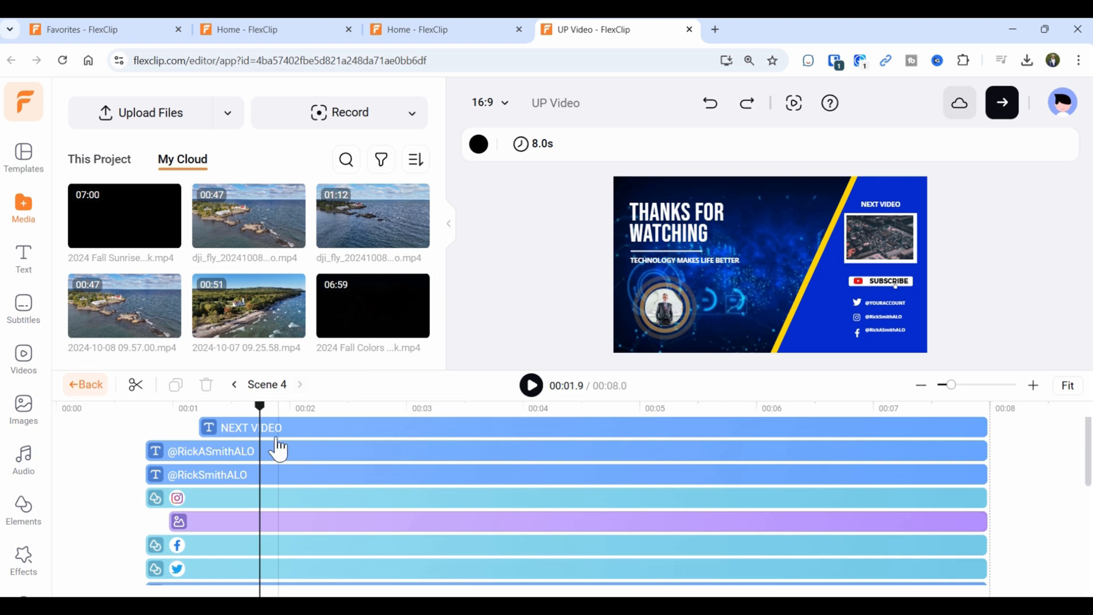
click(242, 521)
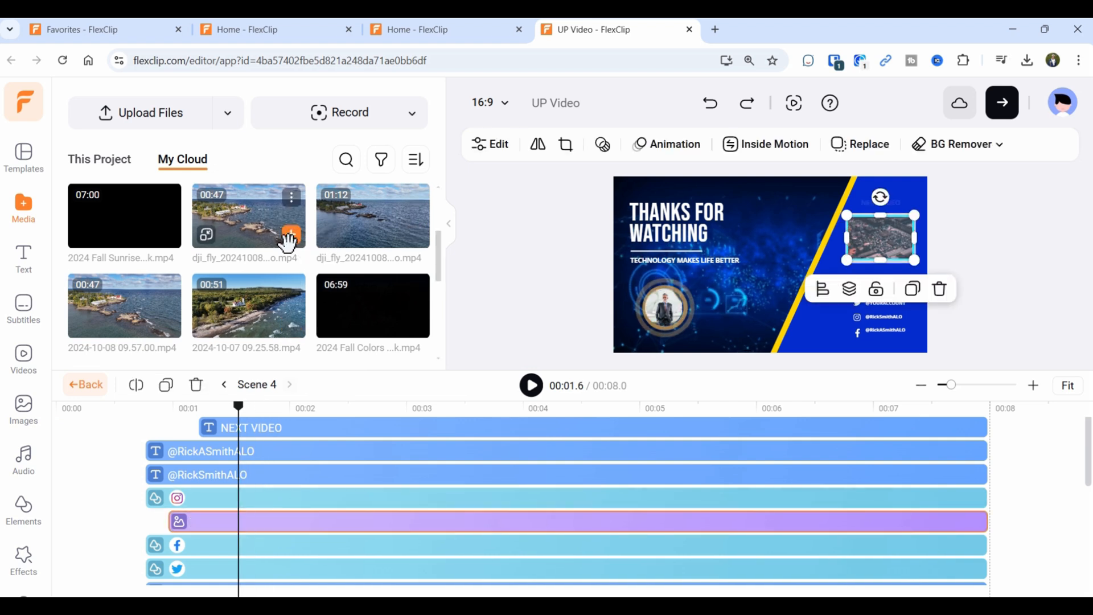
drag(232, 215, 846, 225)
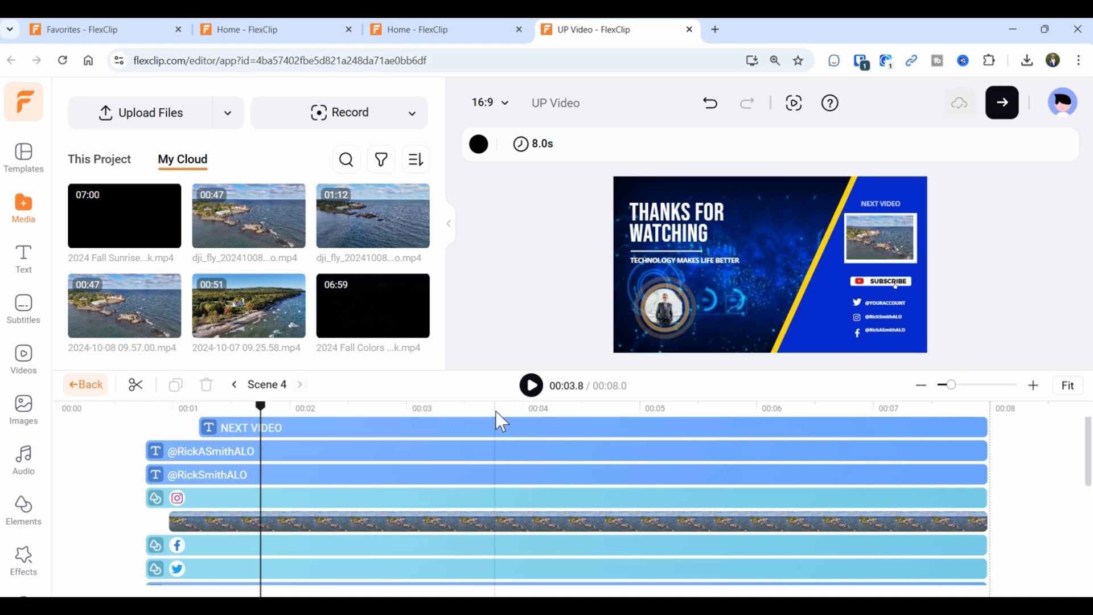
Retype the outro tagline as 'Making Tech Simple'.
scroll(341, 498, down, 5)
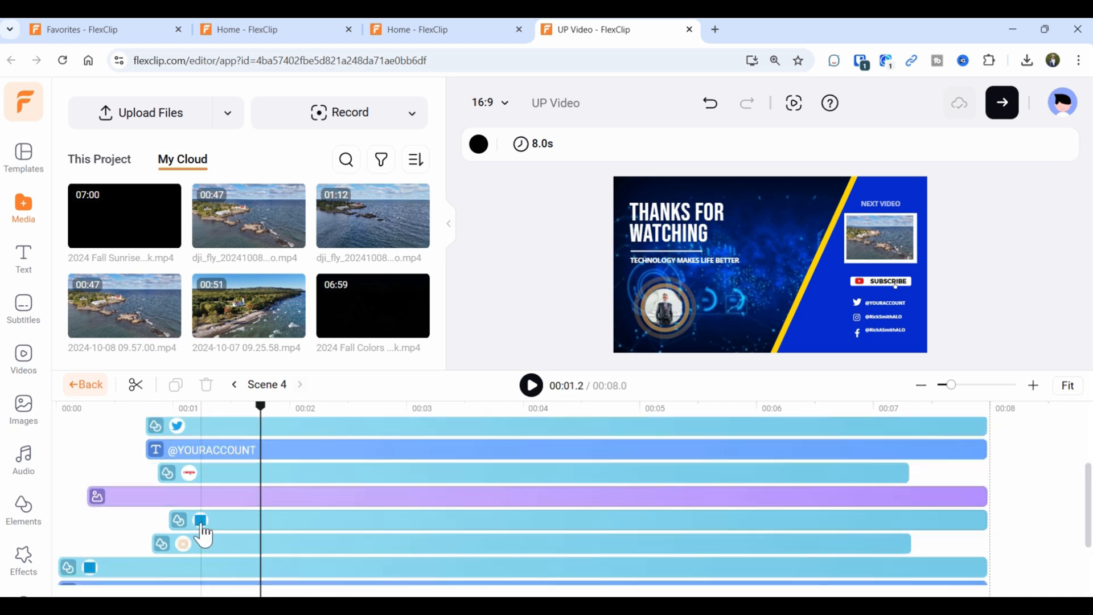
scroll(188, 564, down, 3)
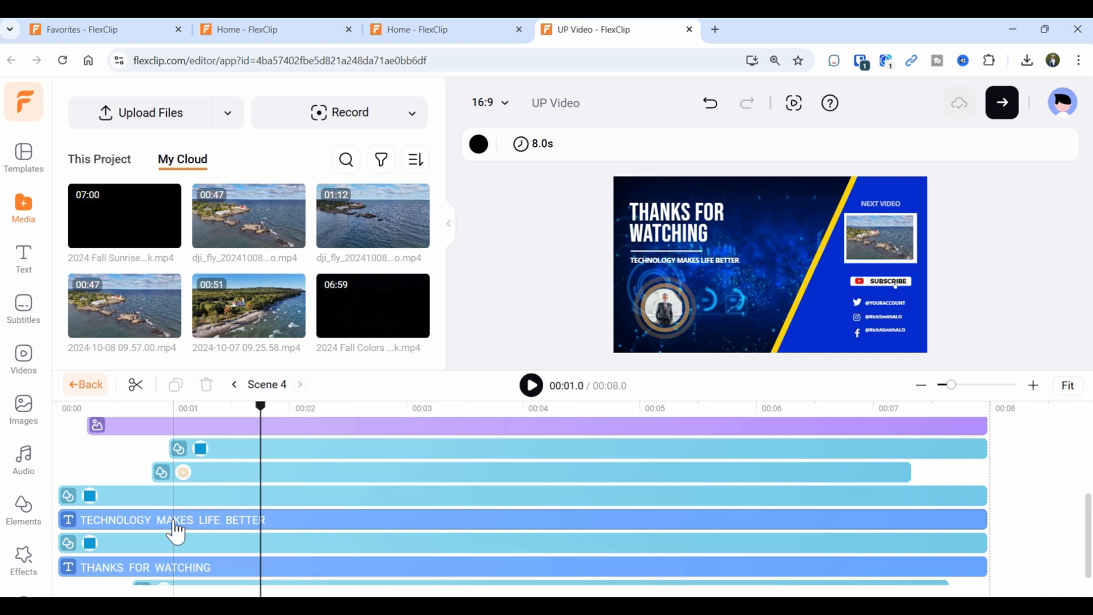
click(134, 536)
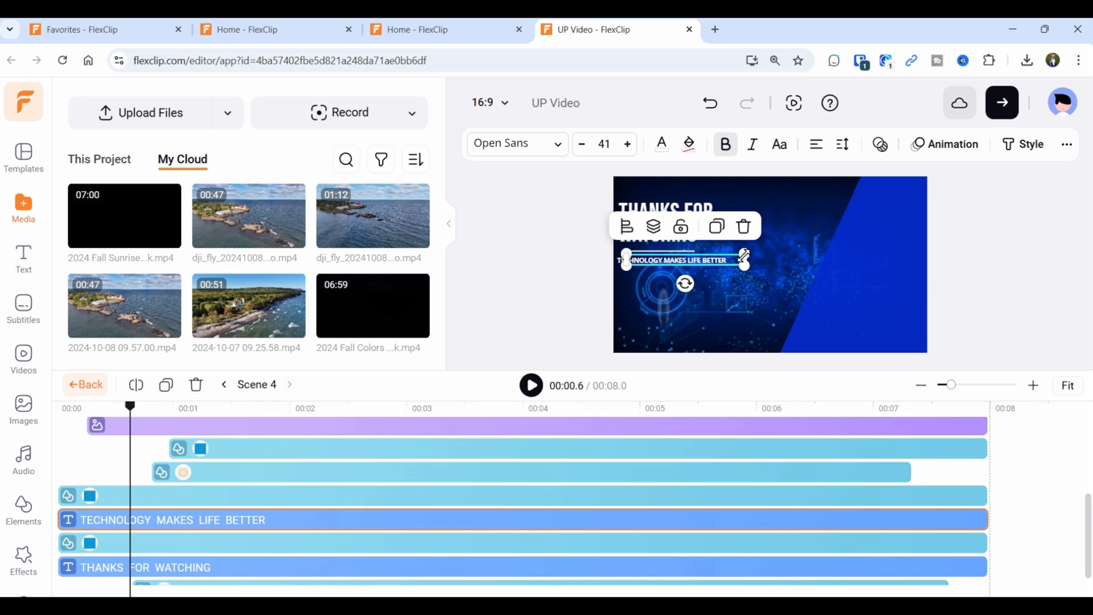
key(space)
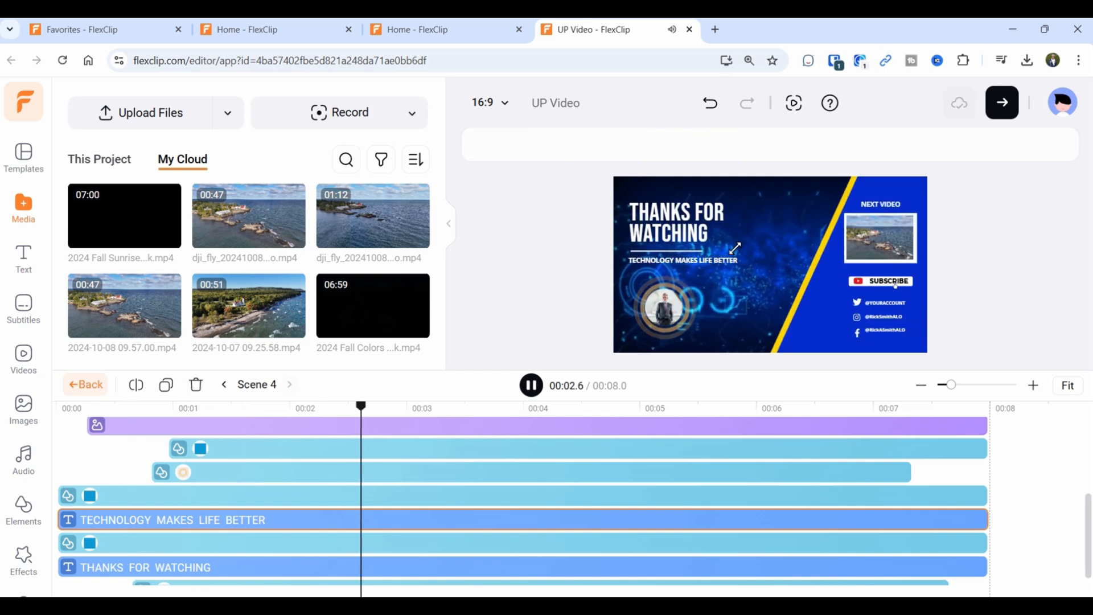
click(531, 385)
click(176, 583)
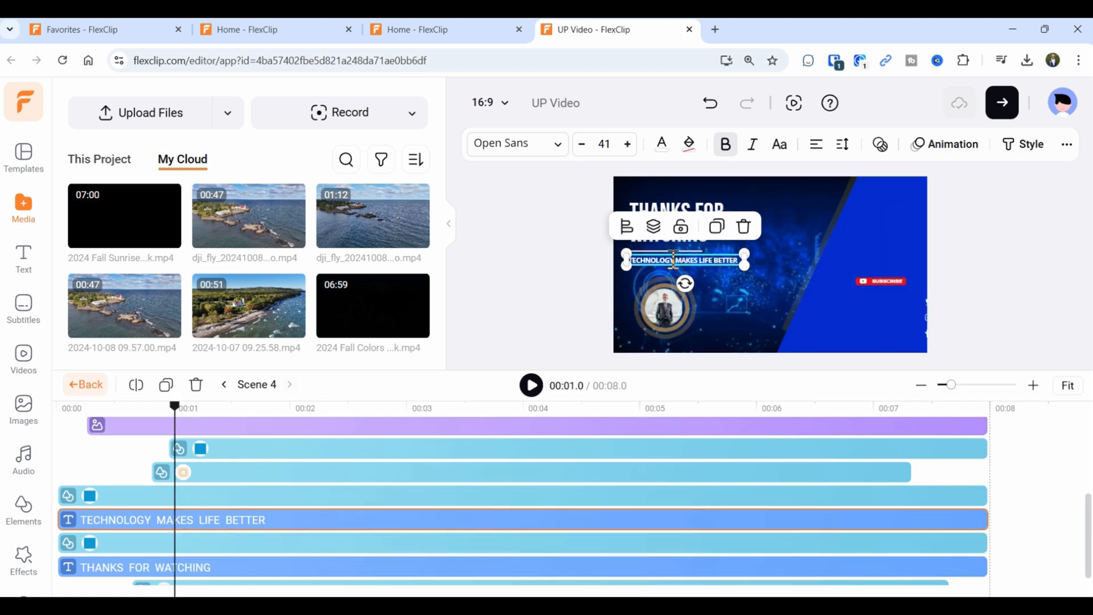
text(N)
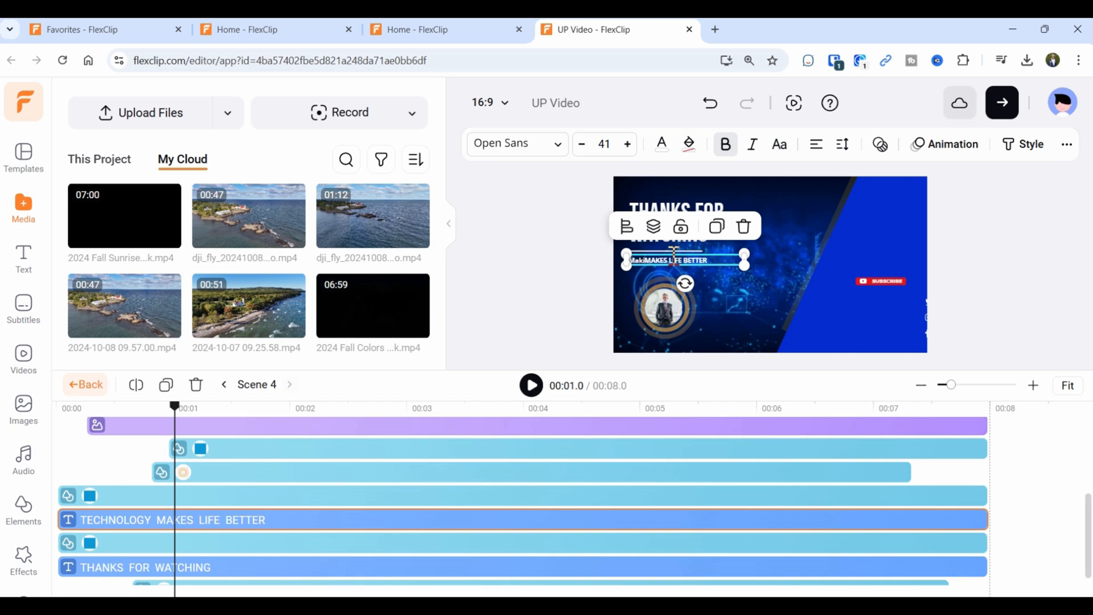
text(aking Tech Simple)
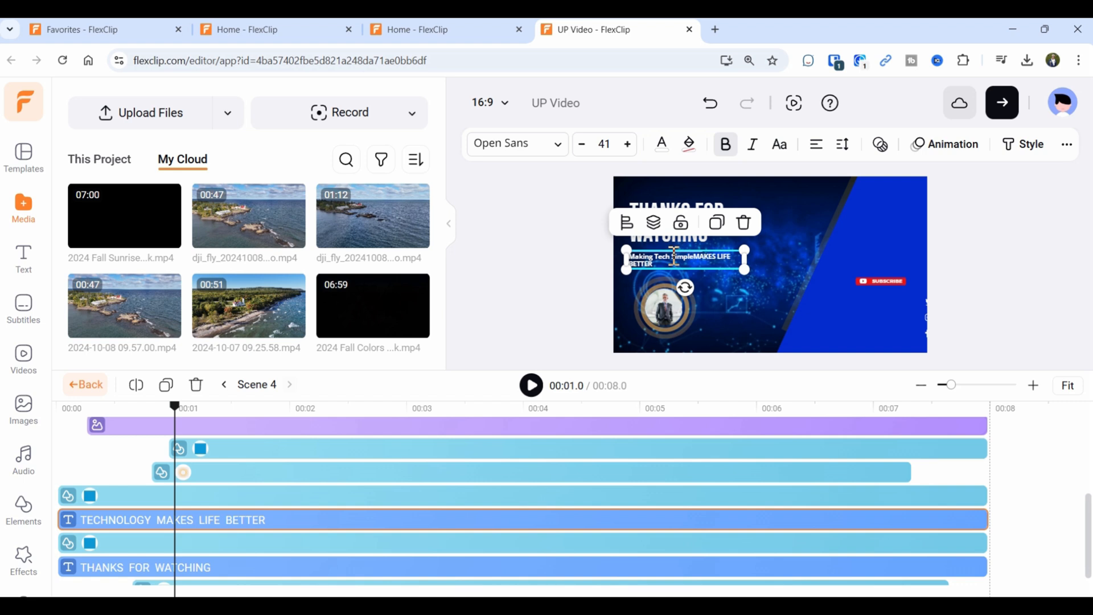
click(705, 276)
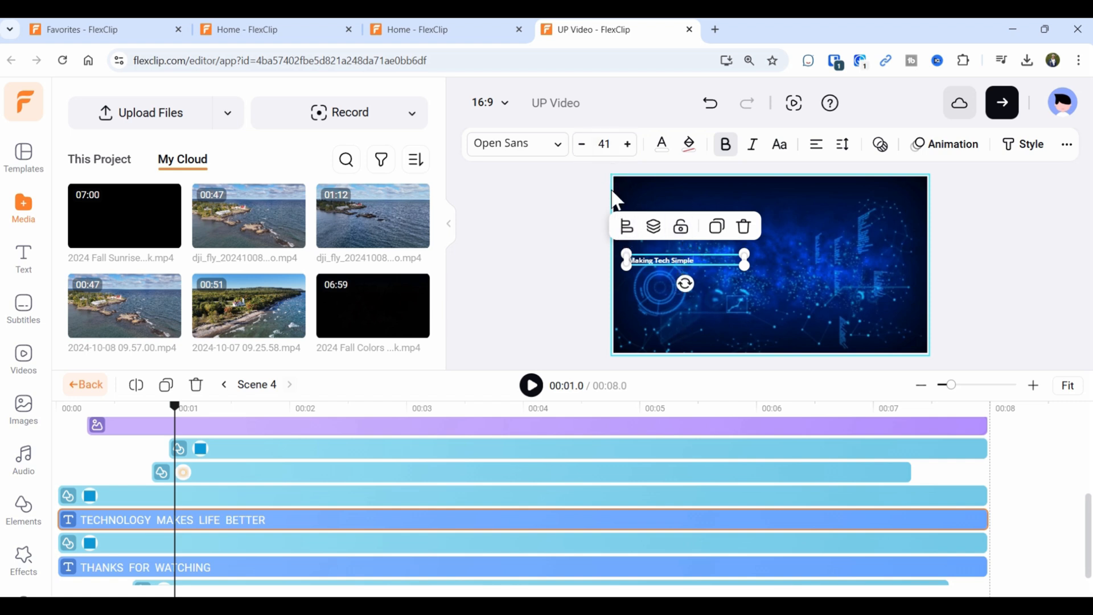
Set the tagline font size to 72 and fit its box to one line.
click(601, 145)
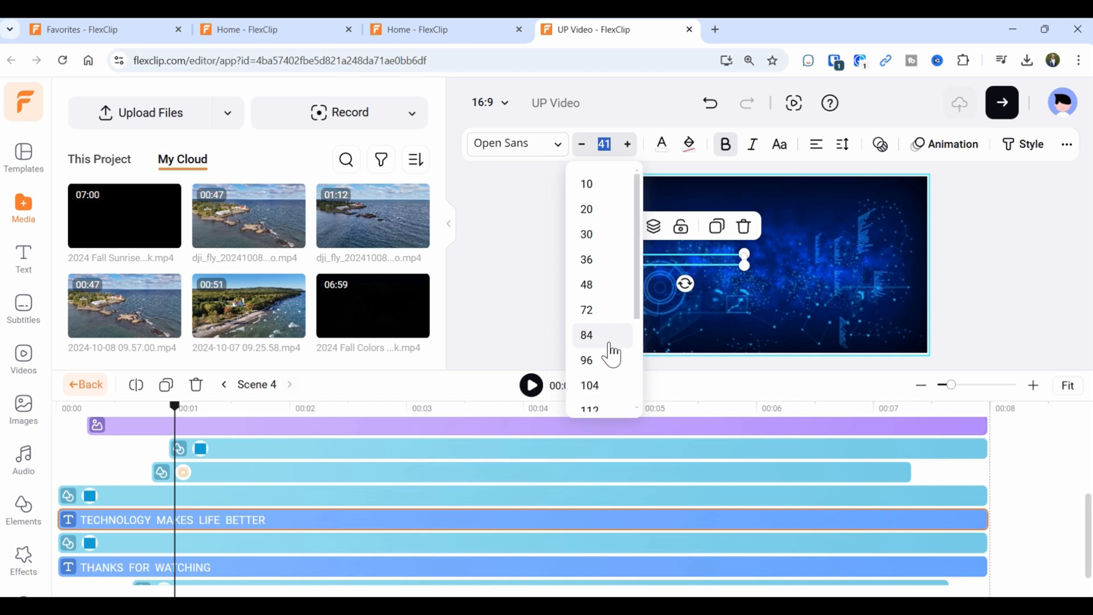
click(591, 320)
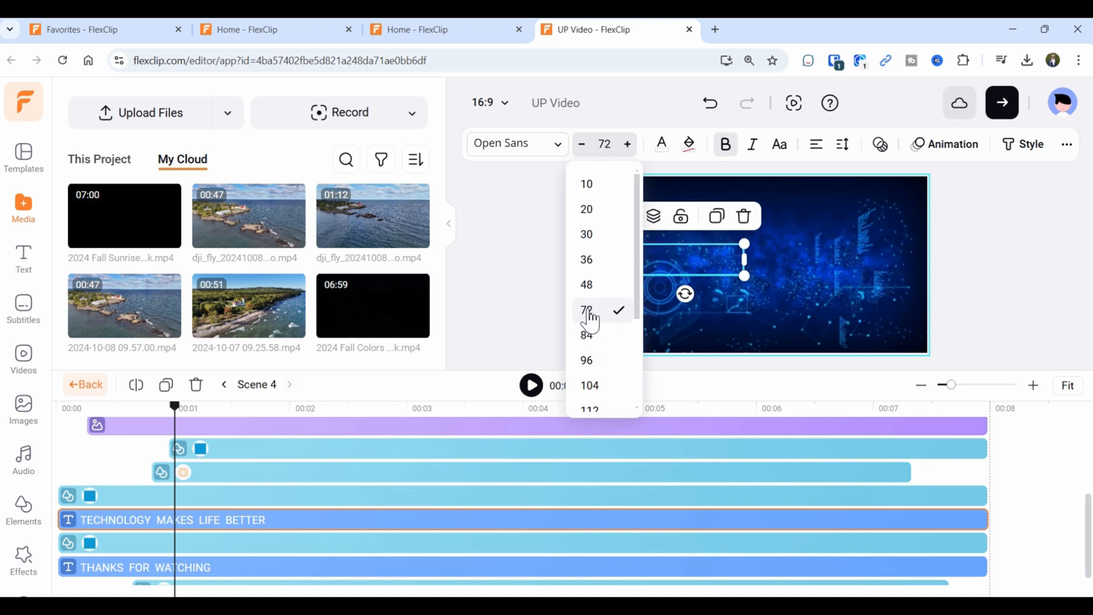
click(820, 263)
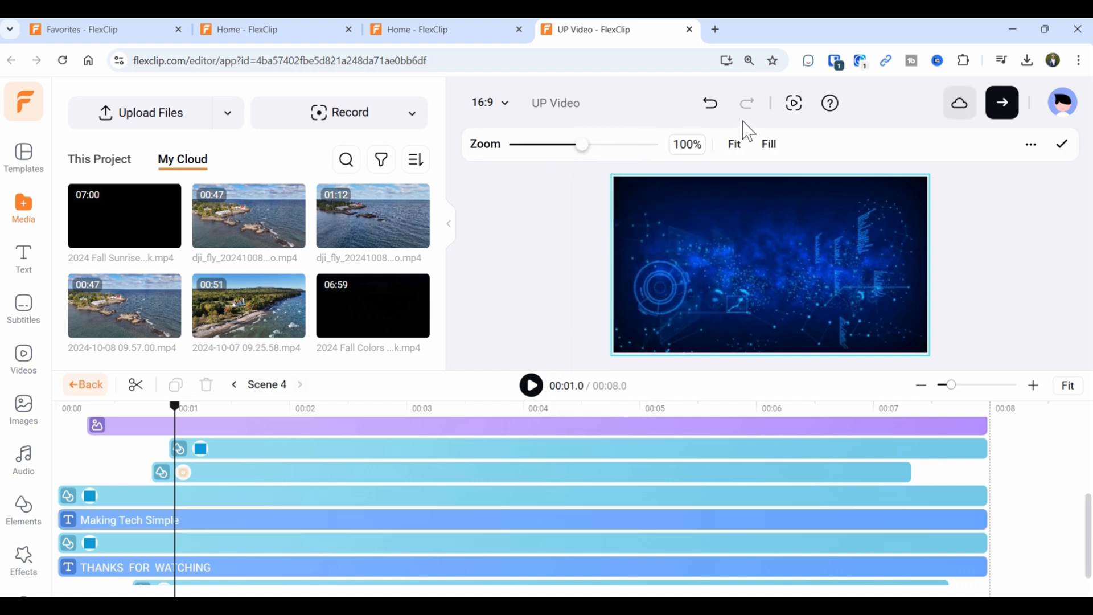
click(709, 104)
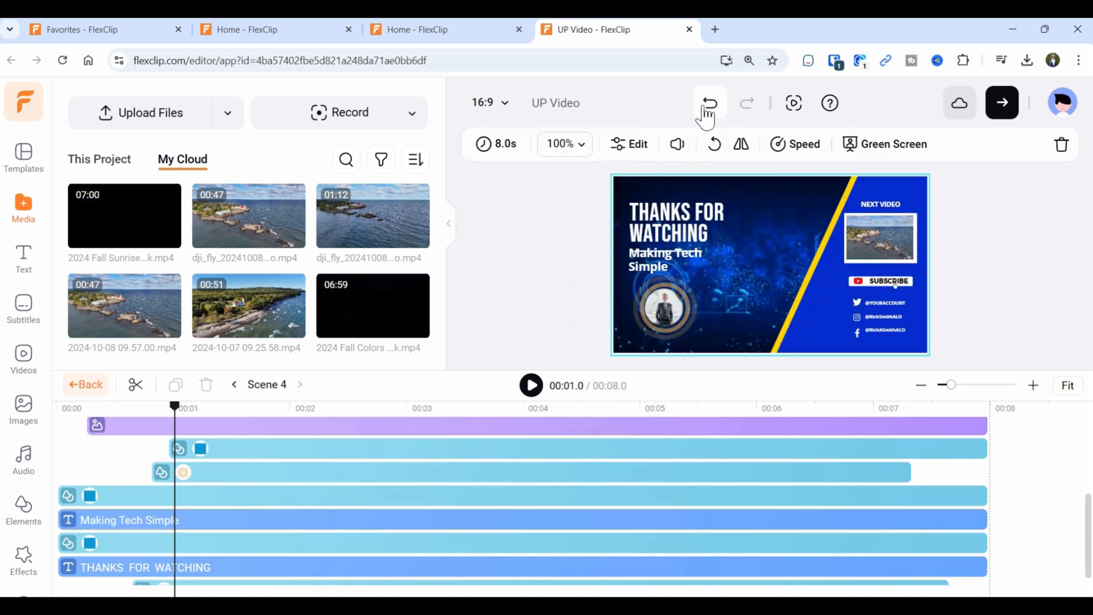
click(656, 272)
click(606, 143)
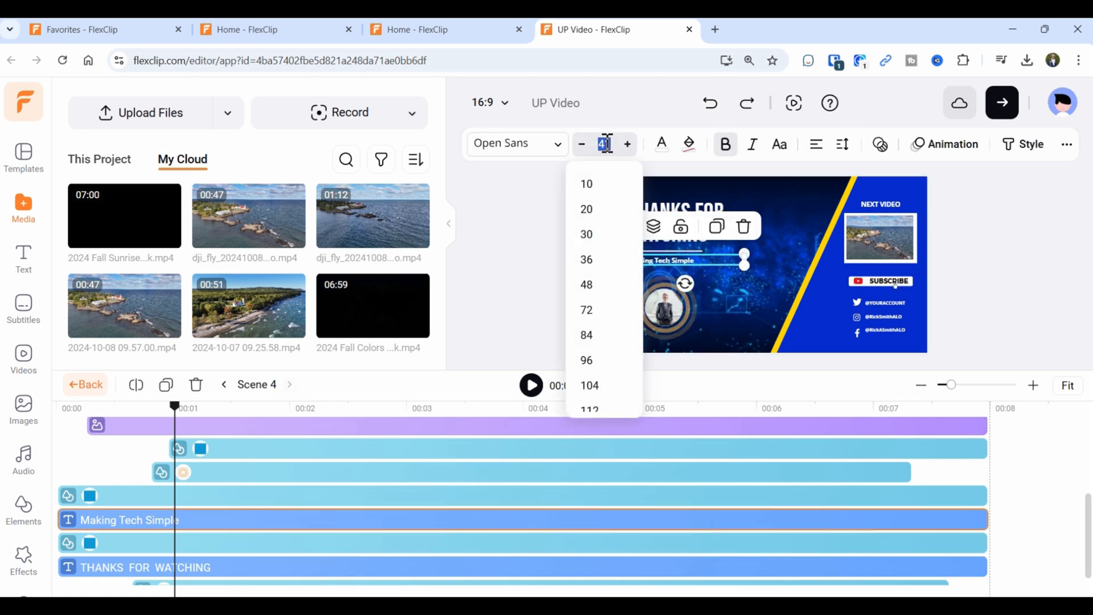
click(592, 288)
click(587, 311)
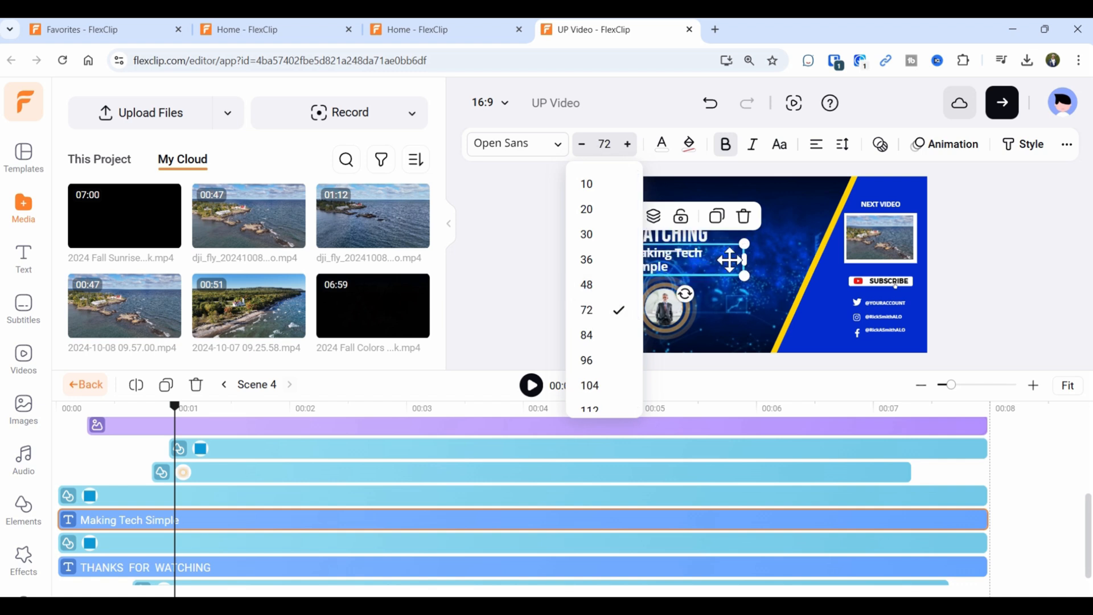
drag(745, 258, 769, 252)
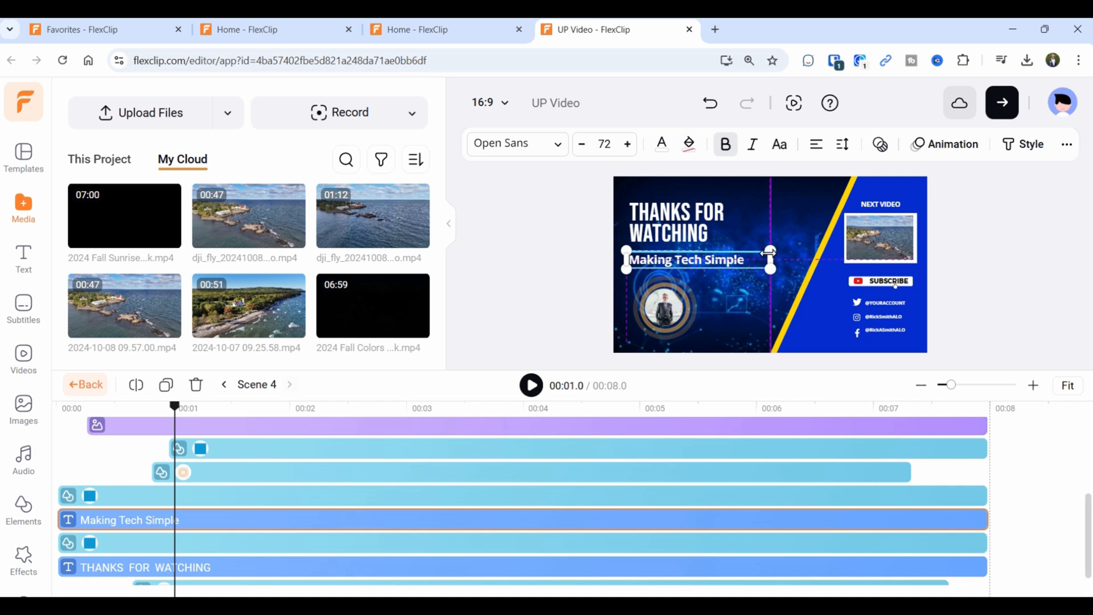
drag(769, 252, 764, 253)
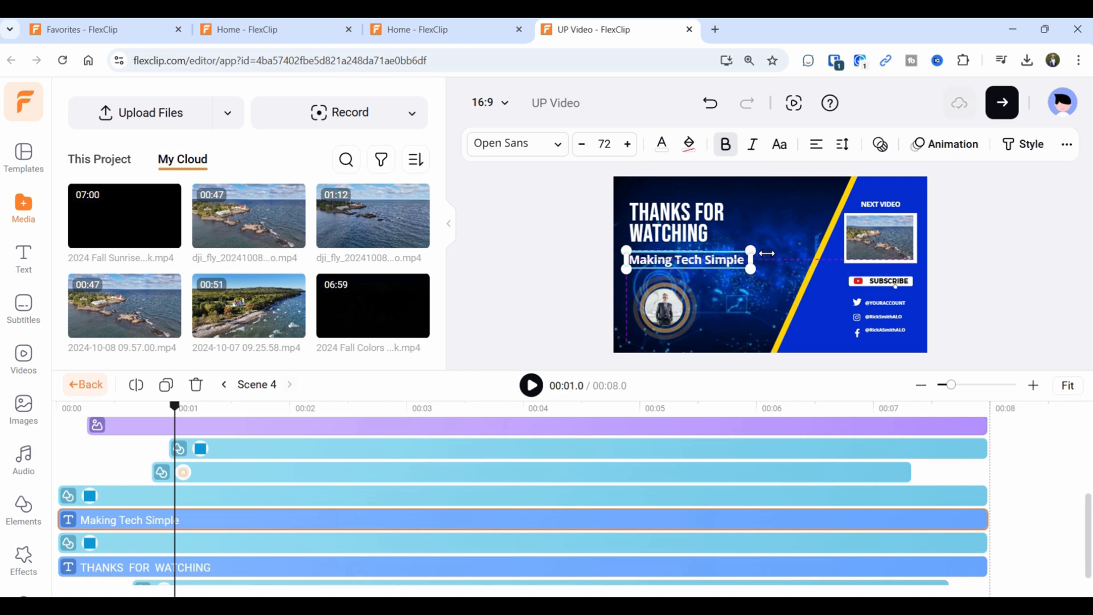
click(677, 320)
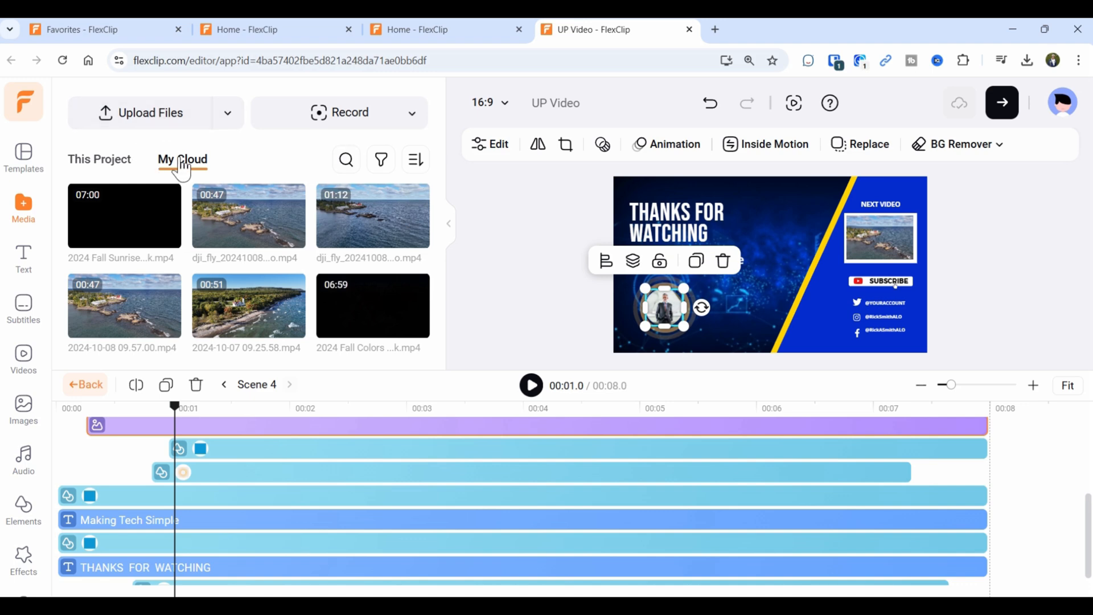
Drop the RS-TECH logo from the UP folder into the outro's circular photo frame.
scroll(210, 219, down, 4)
scroll(213, 222, up, 3)
scroll(212, 222, up, 3)
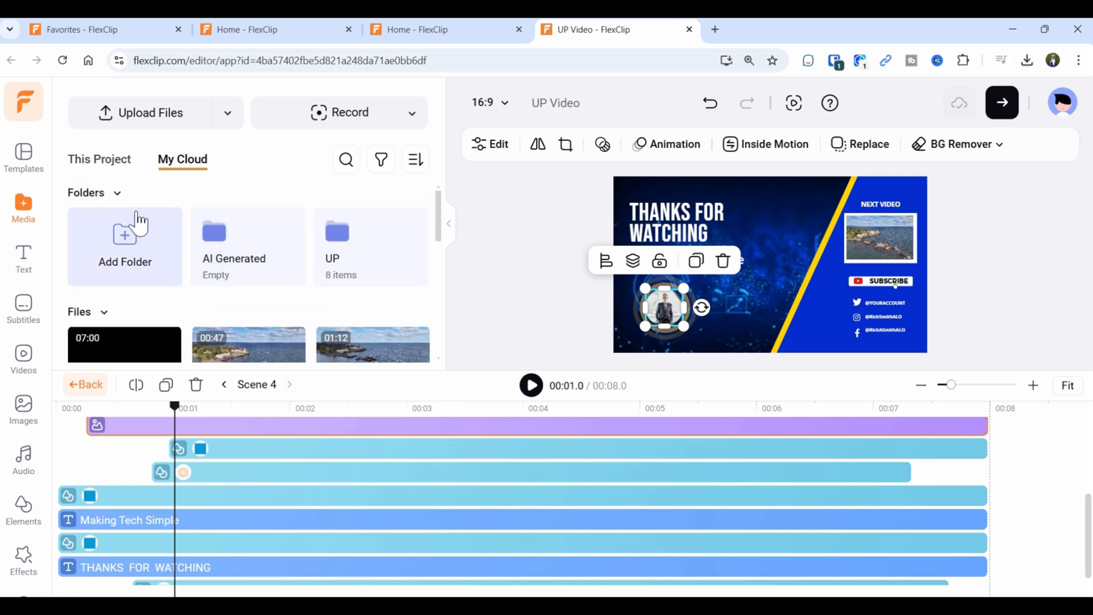
click(373, 253)
scroll(302, 268, down, 3)
scroll(294, 274, down, 1)
click(246, 233)
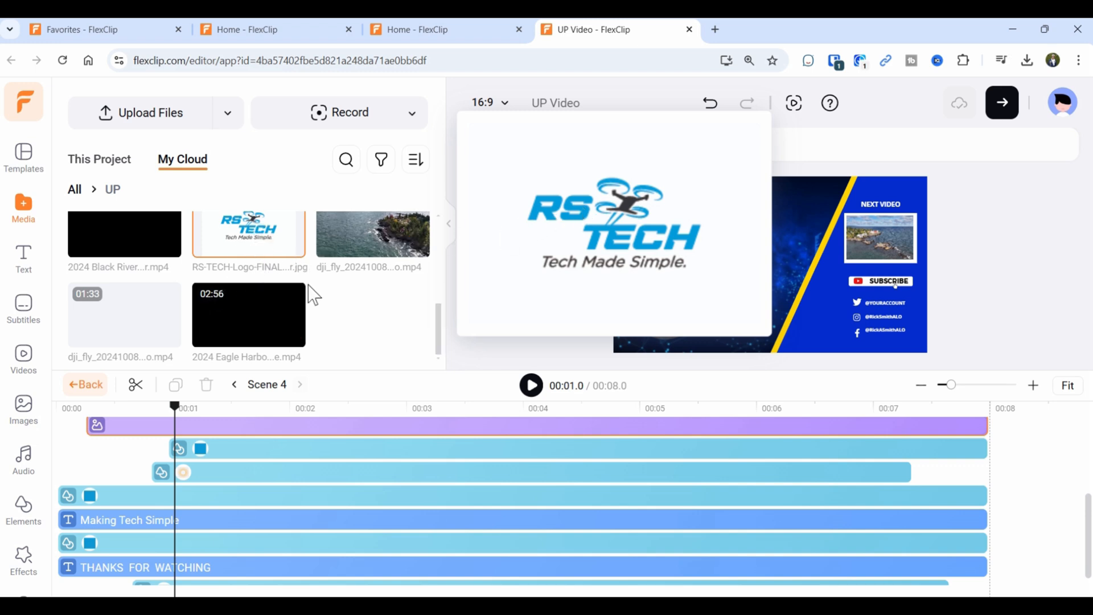
drag(263, 234, 658, 313)
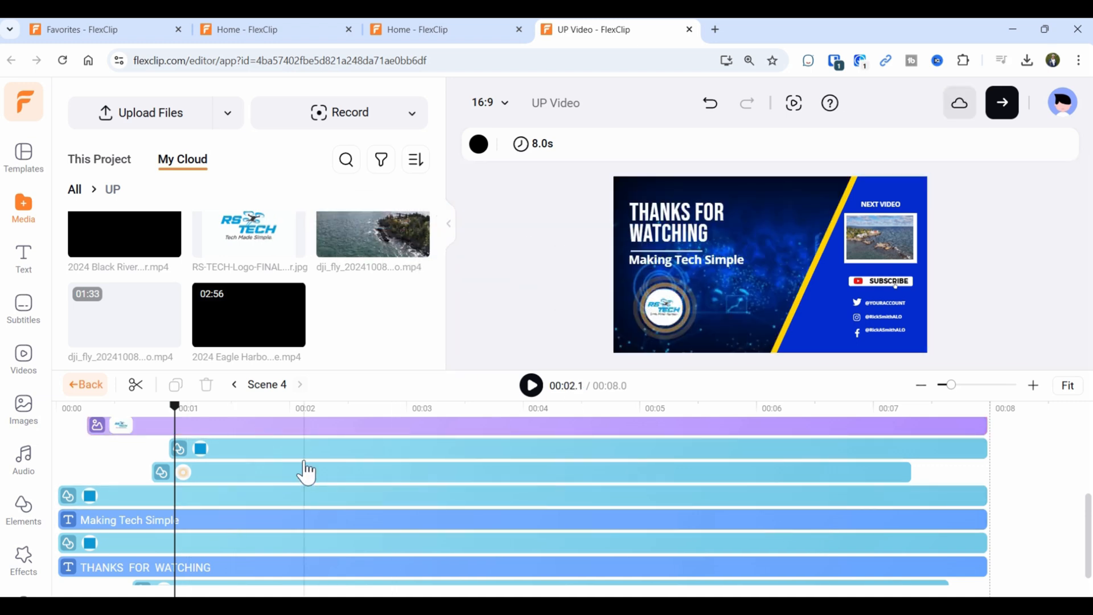
scroll(306, 473, down, 2)
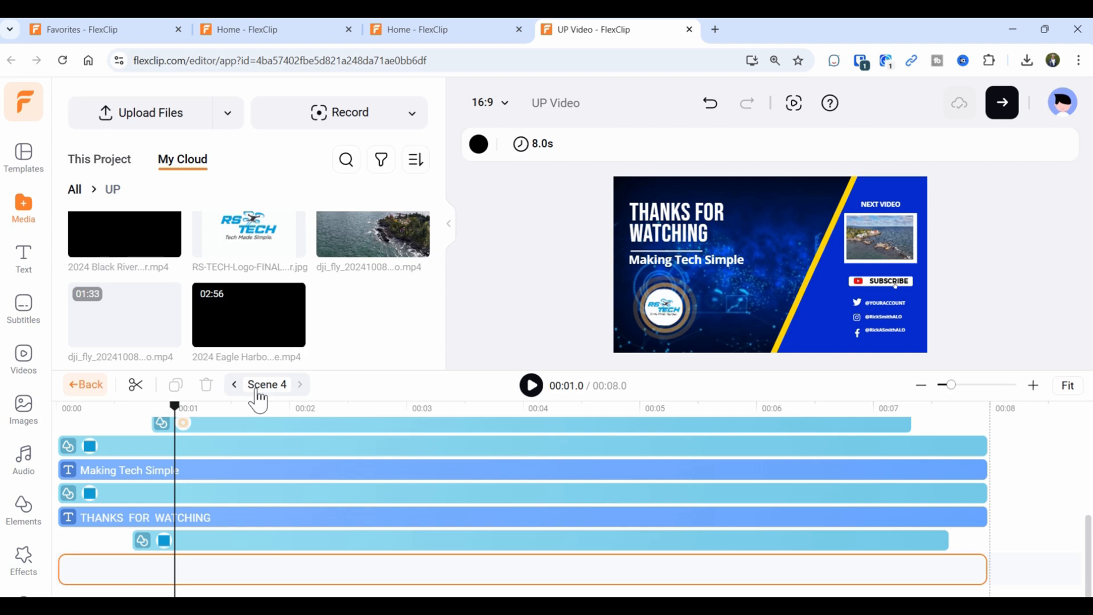
Insert a Pinwheel transition from the Presentation group between scenes 03 and 04.
click(85, 385)
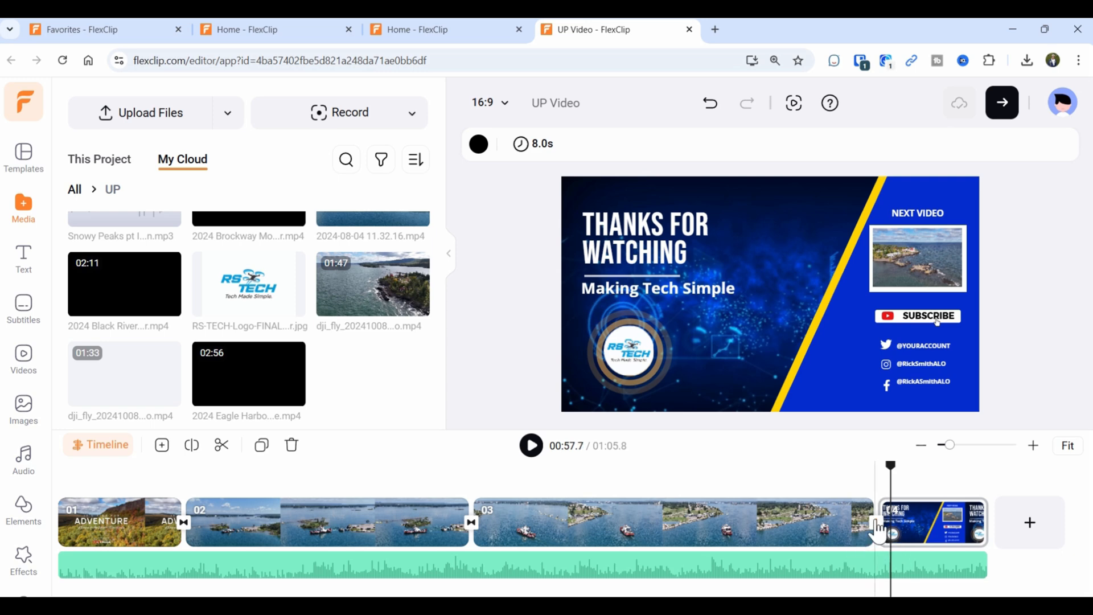
click(878, 535)
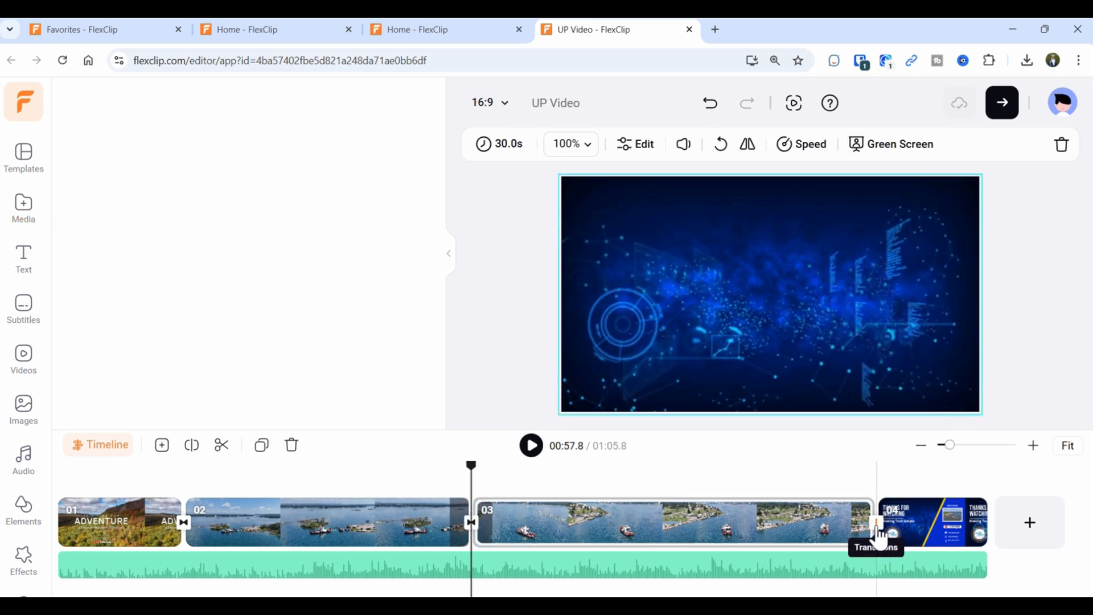
click(879, 535)
scroll(138, 391, down, 5)
scroll(139, 390, down, 8)
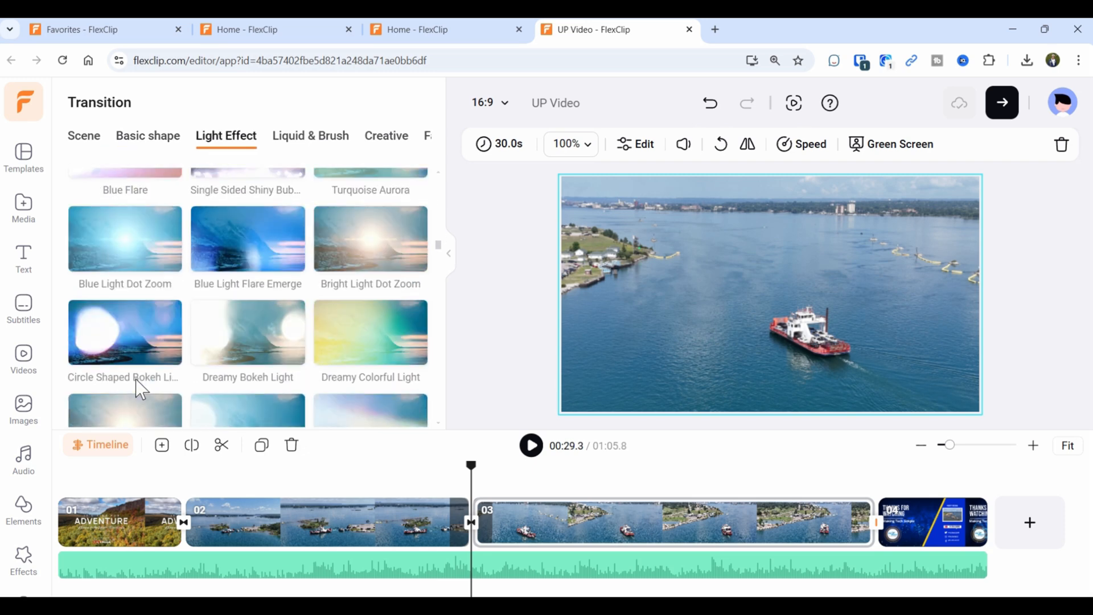
scroll(135, 379, down, 10)
scroll(136, 378, down, 8)
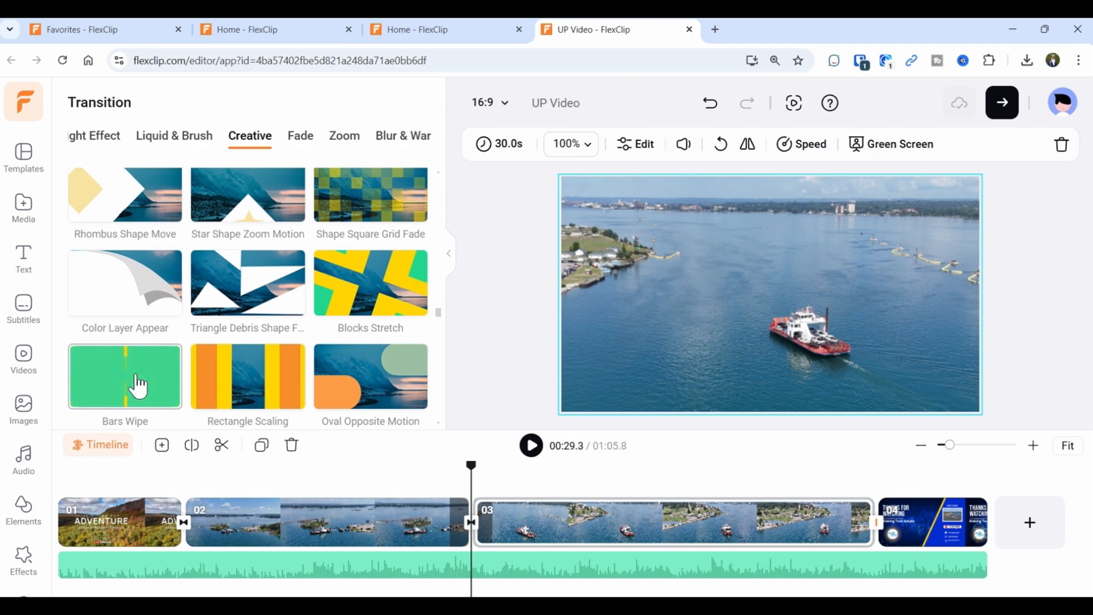
scroll(139, 386, down, 10)
scroll(138, 385, down, 10)
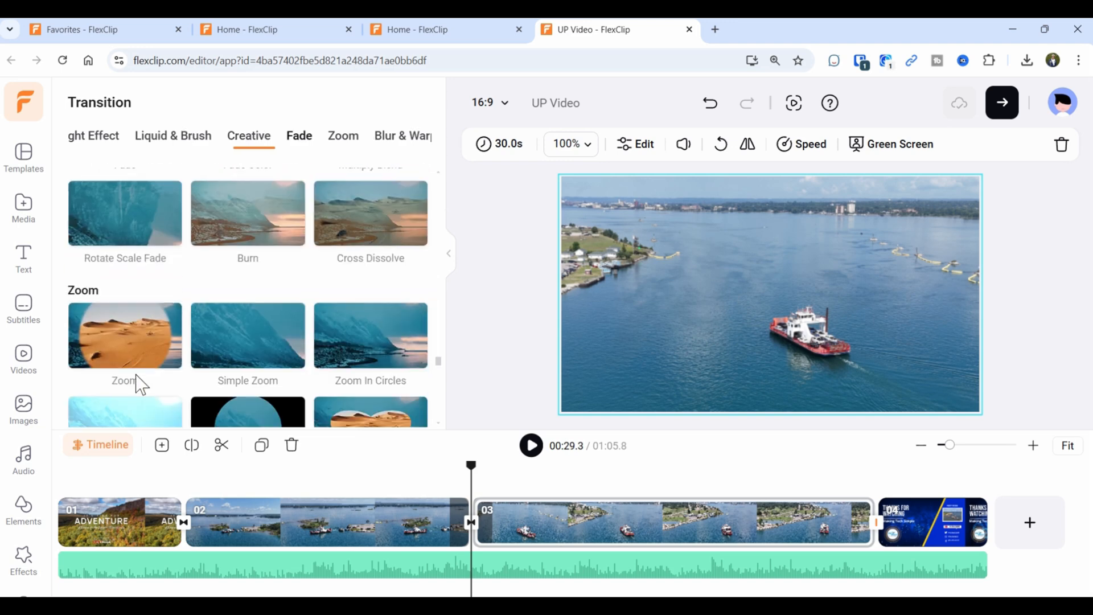
scroll(205, 380, down, 10)
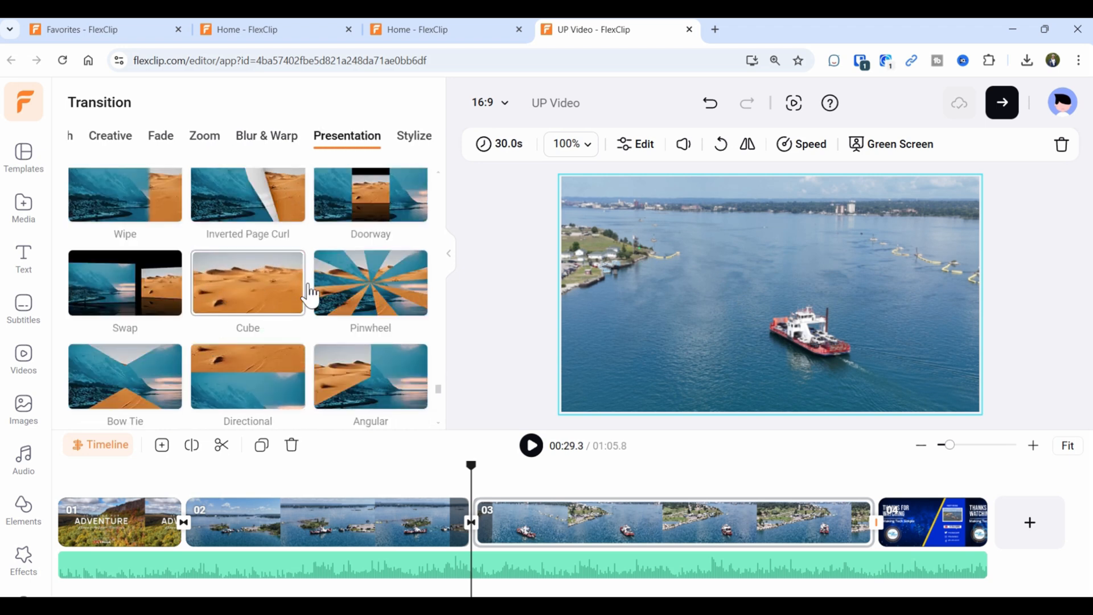
click(359, 287)
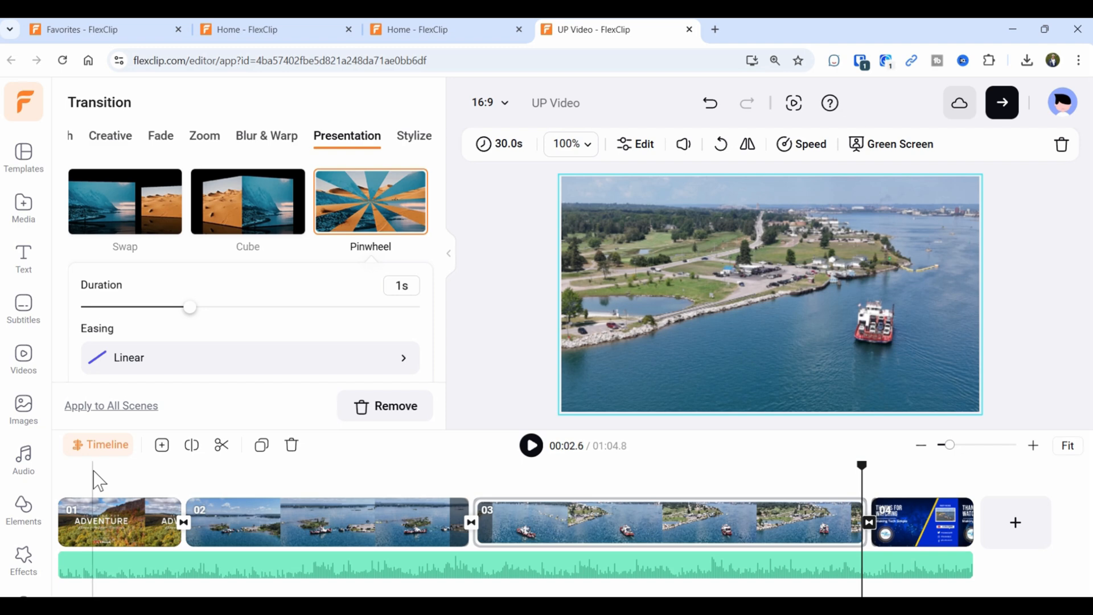
Rewind to the start and play the whole video in full-screen preview.
drag(861, 467, 76, 466)
drag(43, 503, 10, 495)
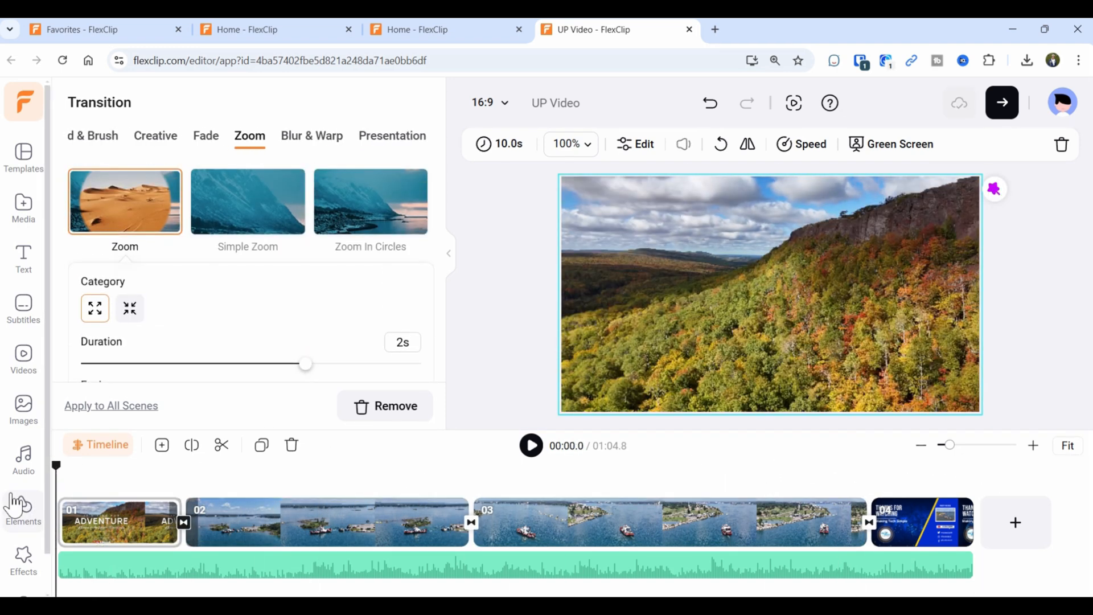
click(794, 104)
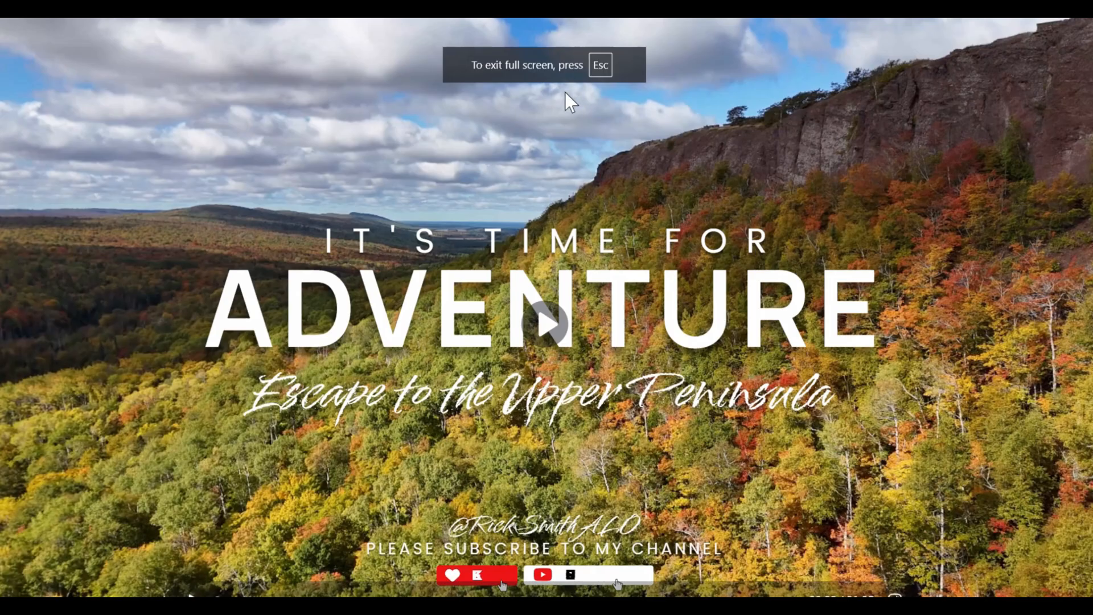